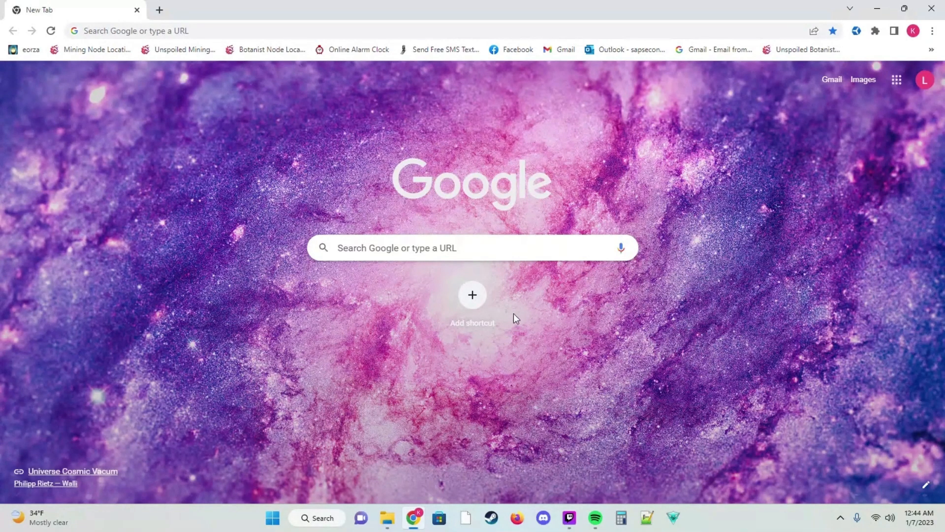
- Check the Downloads, Screenshots and twitch folders in File Explorer and return to the browser
{"action": "left_click", "coordinate": [387, 517]}
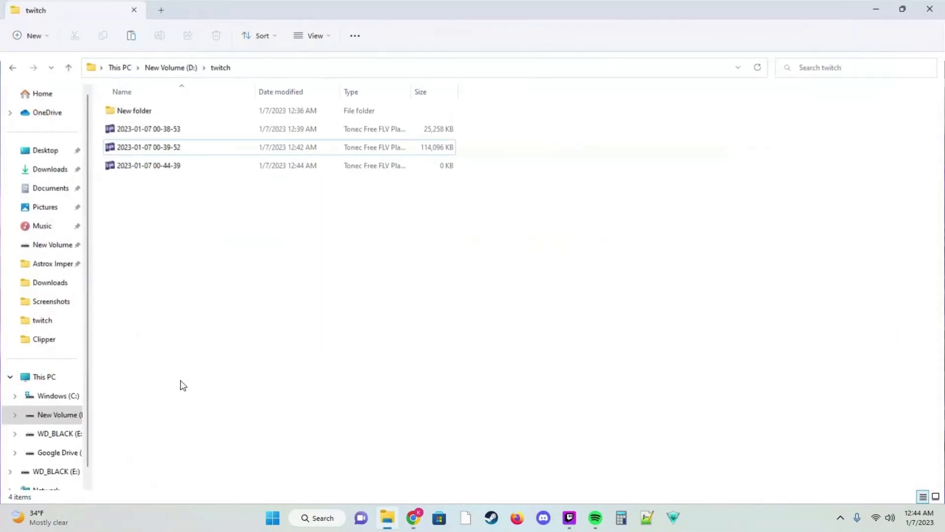
{"action": "left_click", "coordinate": [35, 287]}
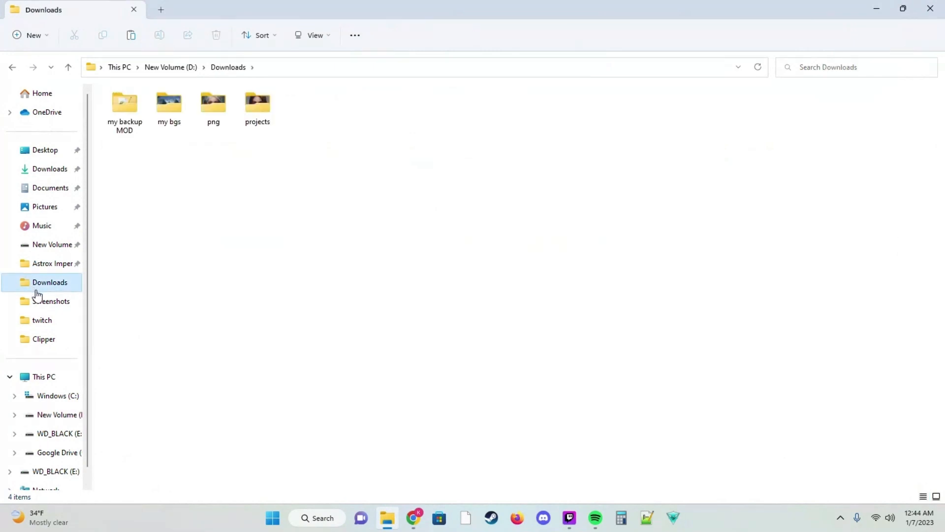
{"action": "left_click", "coordinate": [49, 299]}
{"action": "left_click", "coordinate": [45, 325]}
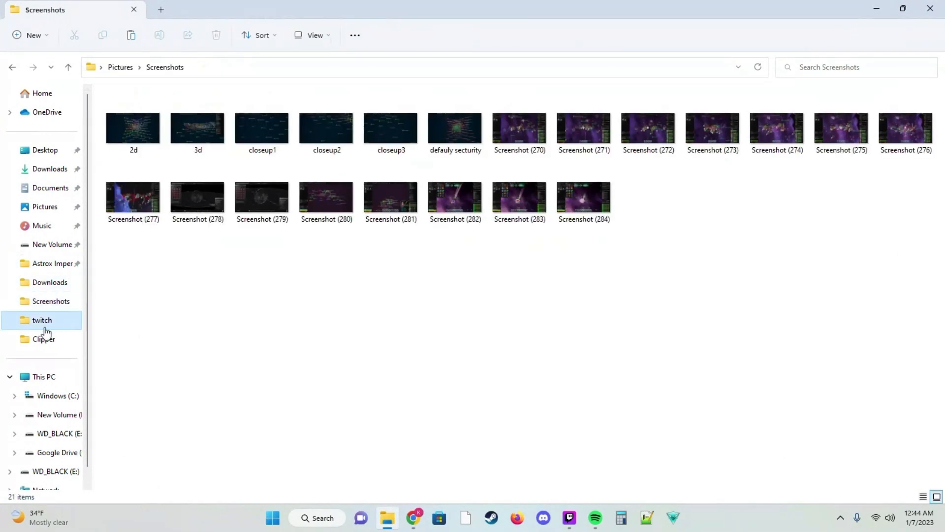
{"action": "left_click", "coordinate": [877, 9]}
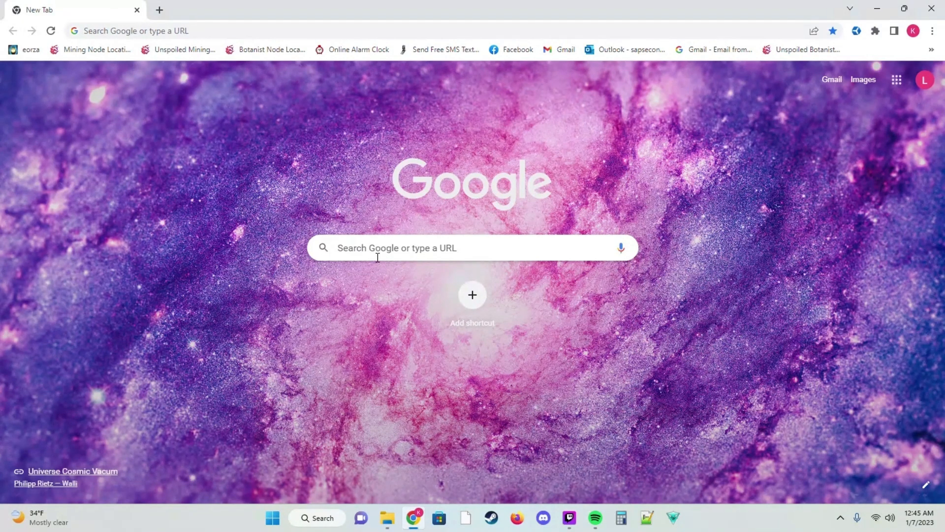
- Search the web for artbreeder and open the Artbreeder website
{"action": "left_click", "coordinate": [218, 31]}
{"action": "type", "text": "ar"}
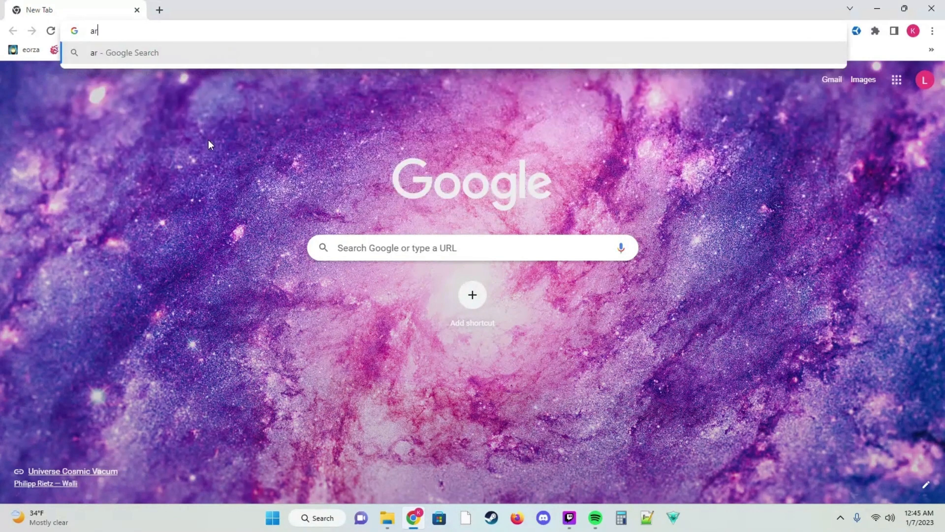
{"action": "type", "text": "tbreeder"}
{"action": "key", "text": "Return"}
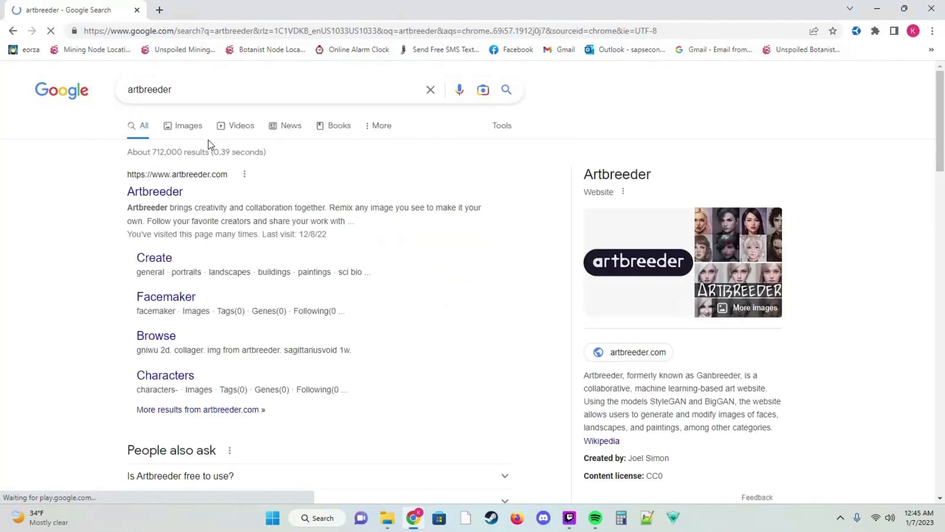
{"action": "left_click", "coordinate": [180, 189]}
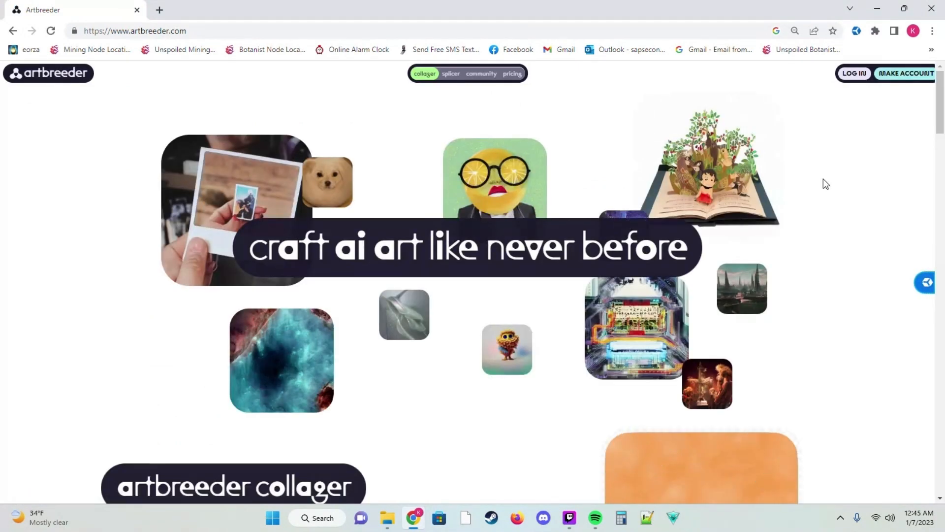
- Examine the Artbreeder home page, covering the collager, splicer, community, pricing and sign-up sections
{"action": "scroll", "coordinate": [389, 246], "scroll_direction": "down", "scroll_amount": 20}
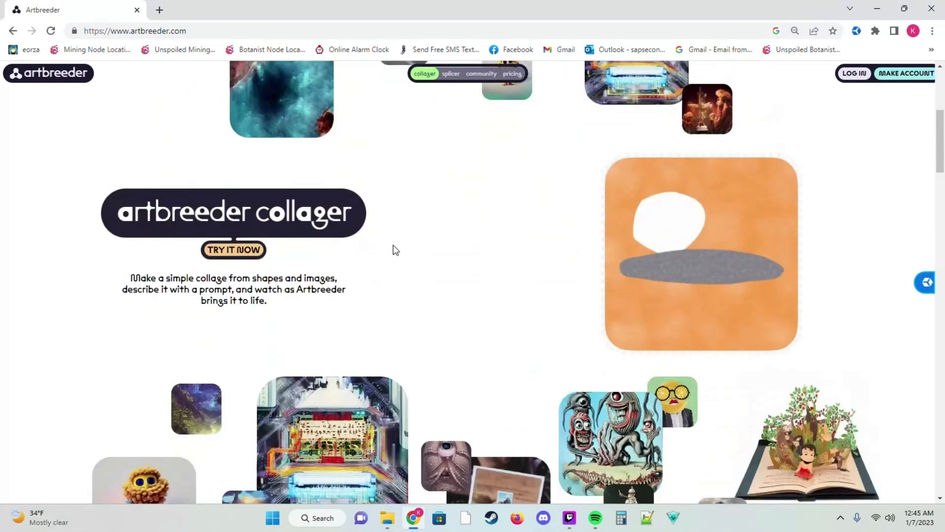
{"action": "scroll", "coordinate": [394, 236], "scroll_direction": "down", "scroll_amount": 1}
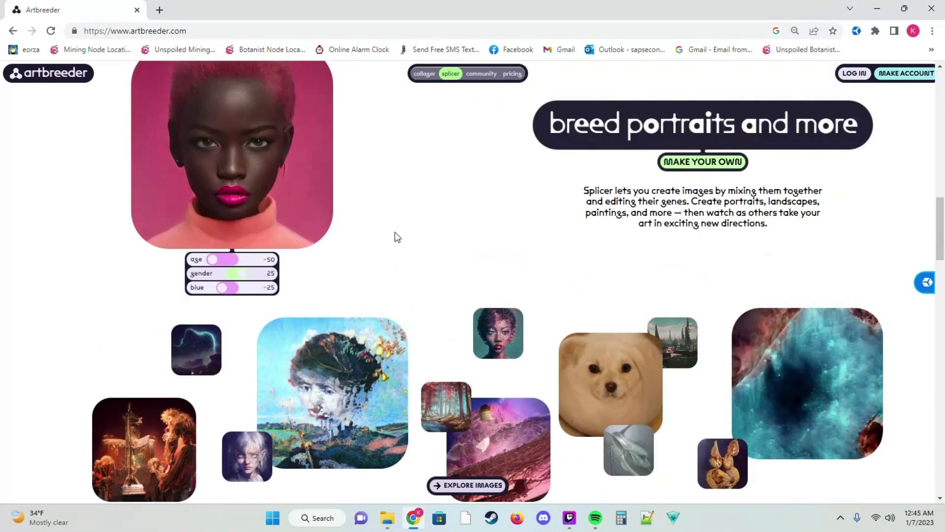
{"action": "scroll", "coordinate": [395, 236], "scroll_direction": "up", "scroll_amount": 5}
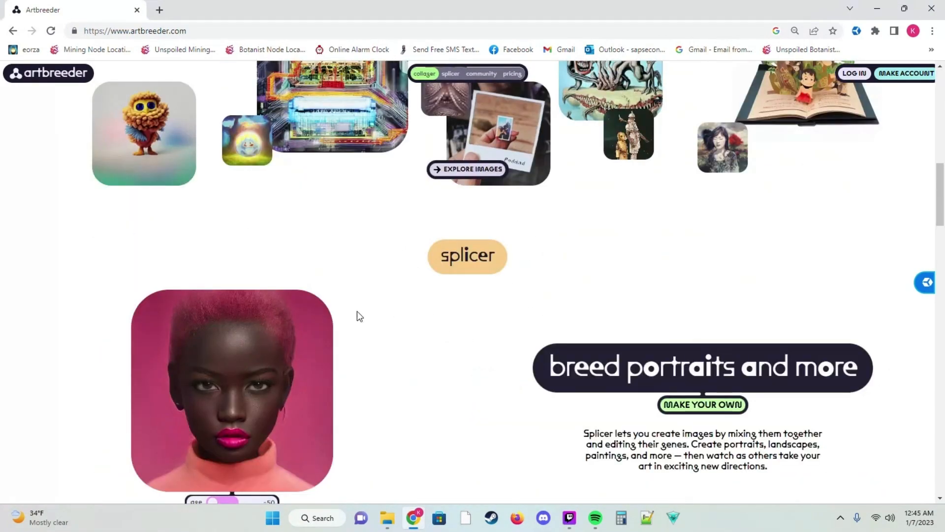
{"action": "scroll", "coordinate": [447, 264], "scroll_direction": "down", "scroll_amount": 7}
{"action": "scroll", "coordinate": [383, 289], "scroll_direction": "down", "scroll_amount": 7}
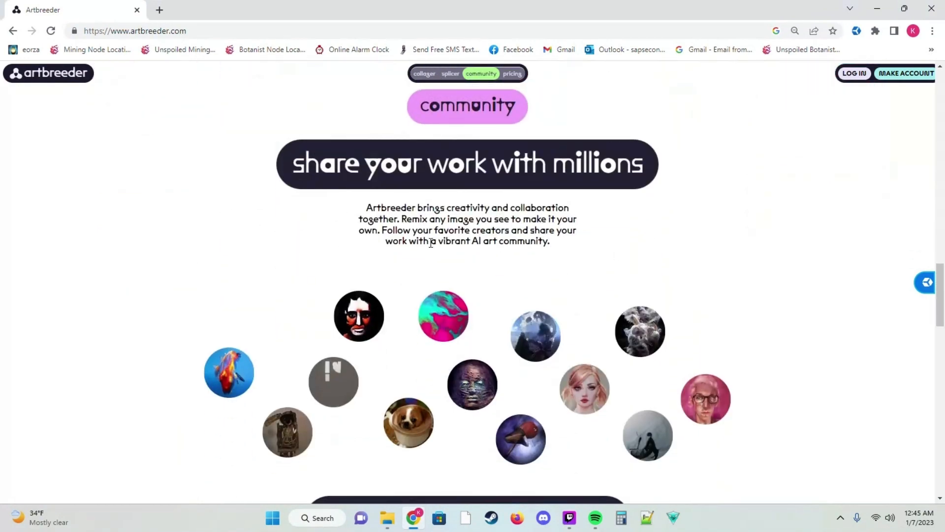
{"action": "scroll", "coordinate": [431, 242], "scroll_direction": "down", "scroll_amount": 4}
{"action": "scroll", "coordinate": [263, 238], "scroll_direction": "down", "scroll_amount": 4}
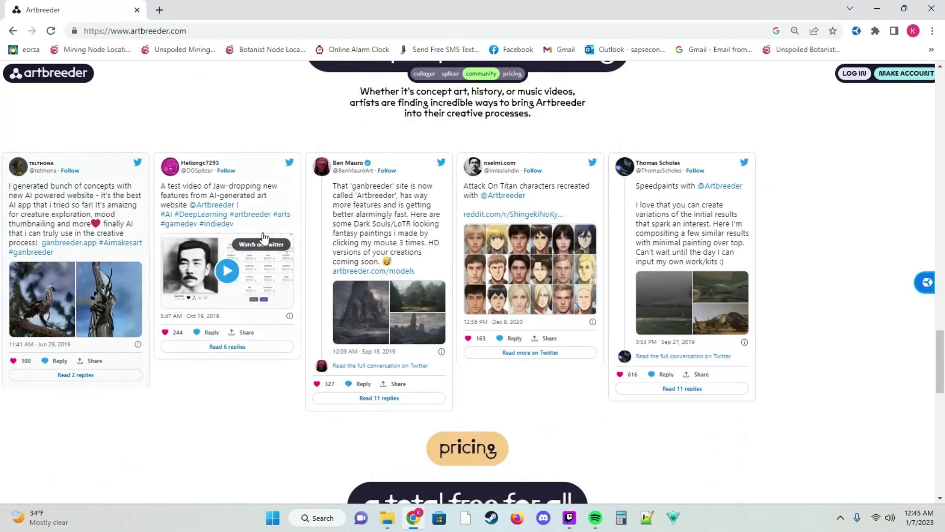
{"action": "scroll", "coordinate": [295, 251], "scroll_direction": "down", "scroll_amount": 9}
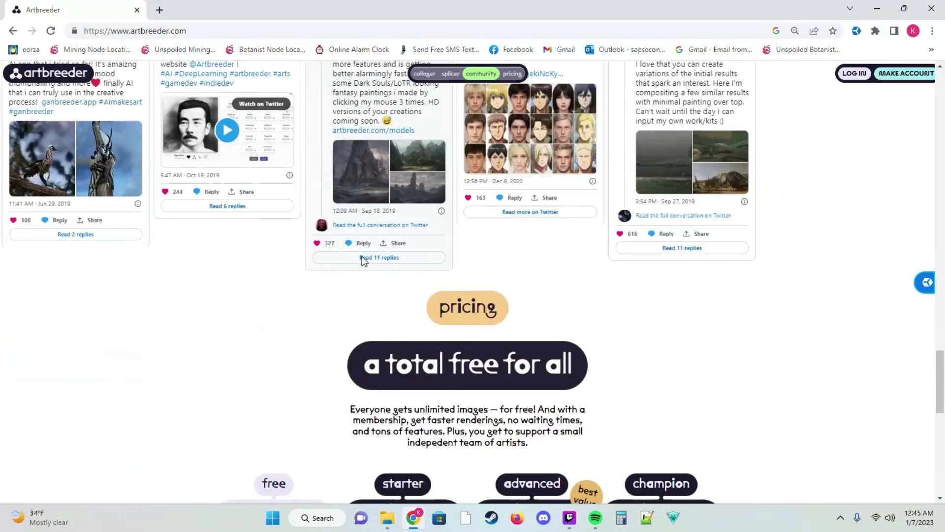
{"action": "scroll", "coordinate": [517, 245], "scroll_direction": "up", "scroll_amount": 4}
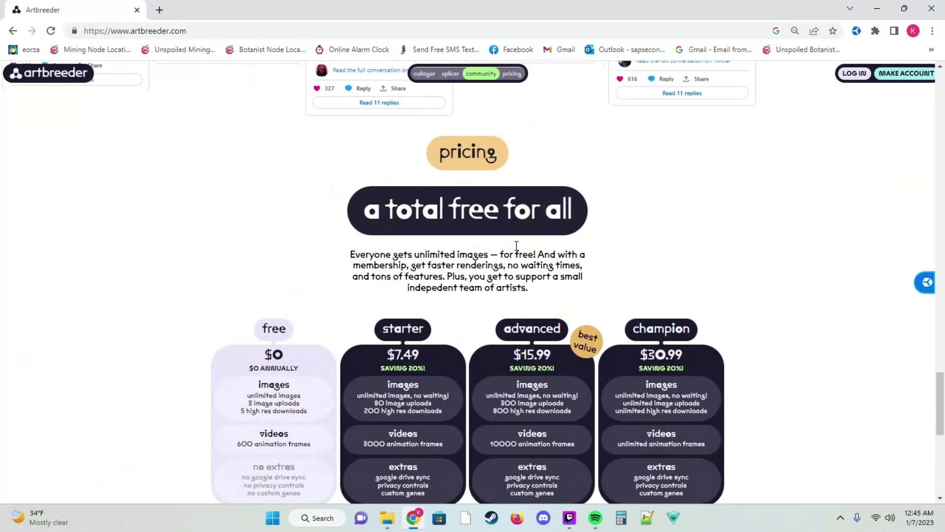
{"action": "scroll", "coordinate": [644, 172], "scroll_direction": "down", "scroll_amount": 7}
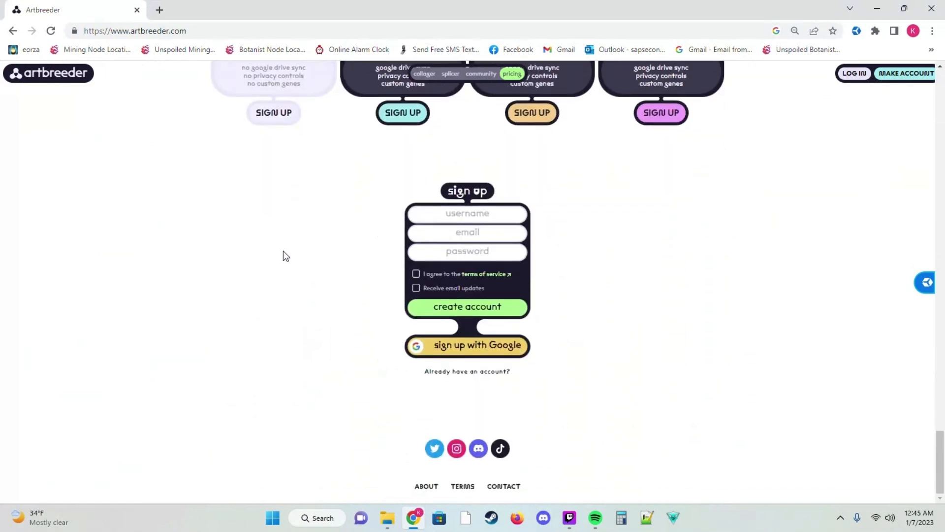
{"action": "scroll", "coordinate": [284, 255], "scroll_direction": "up", "scroll_amount": 4}
{"action": "scroll", "coordinate": [325, 357], "scroll_direction": "up", "scroll_amount": 20}
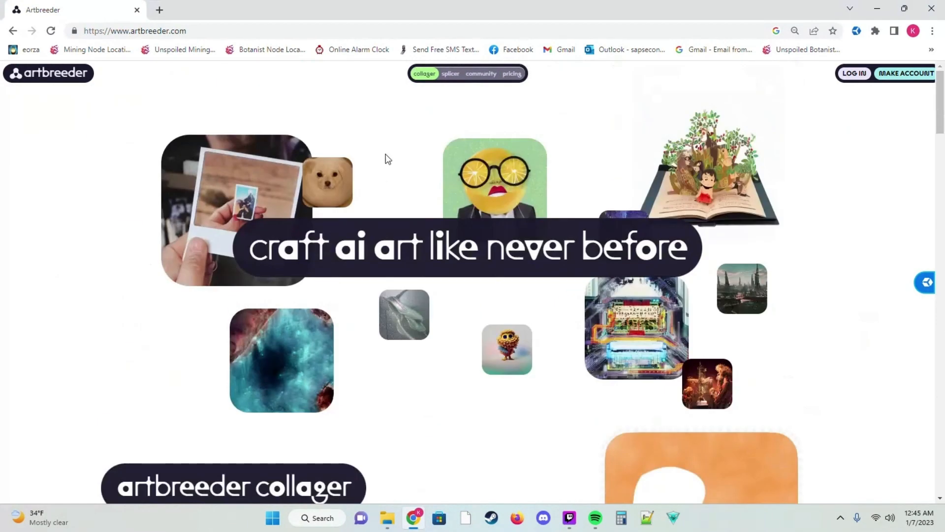
{"action": "scroll", "coordinate": [386, 159], "scroll_direction": "down", "scroll_amount": 5}
{"action": "scroll", "coordinate": [374, 175], "scroll_direction": "down", "scroll_amount": 1}
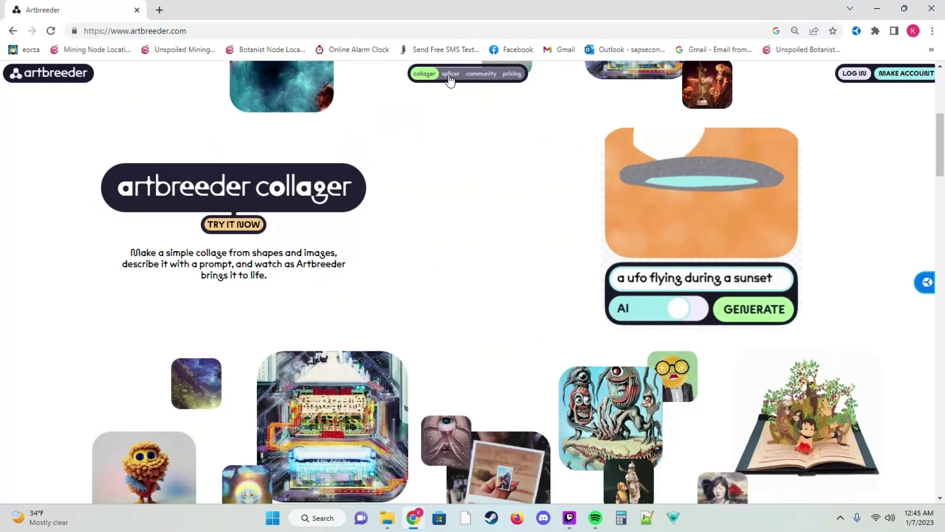
- Go to the home page's splicer section and review its sample gene sliders and description
{"action": "left_click", "coordinate": [449, 75]}
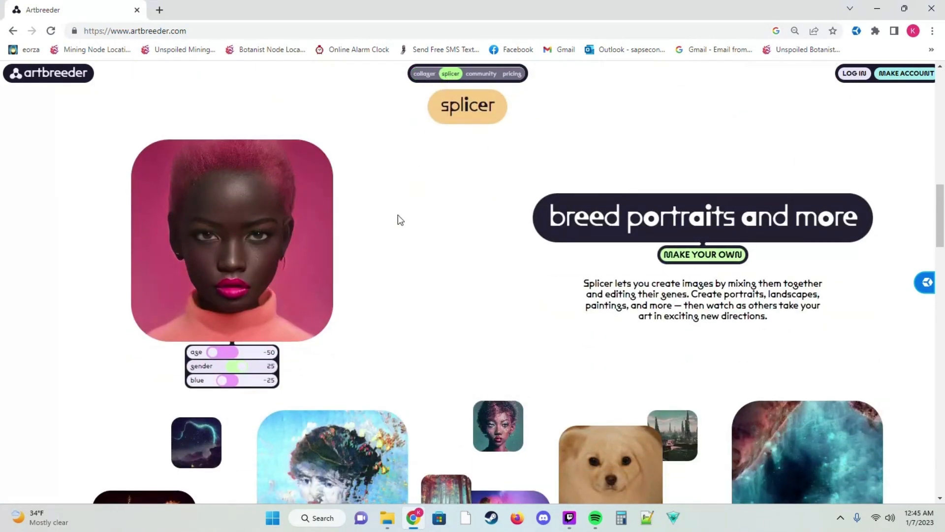
{"action": "scroll", "coordinate": [227, 360], "scroll_direction": "down", "scroll_amount": 2}
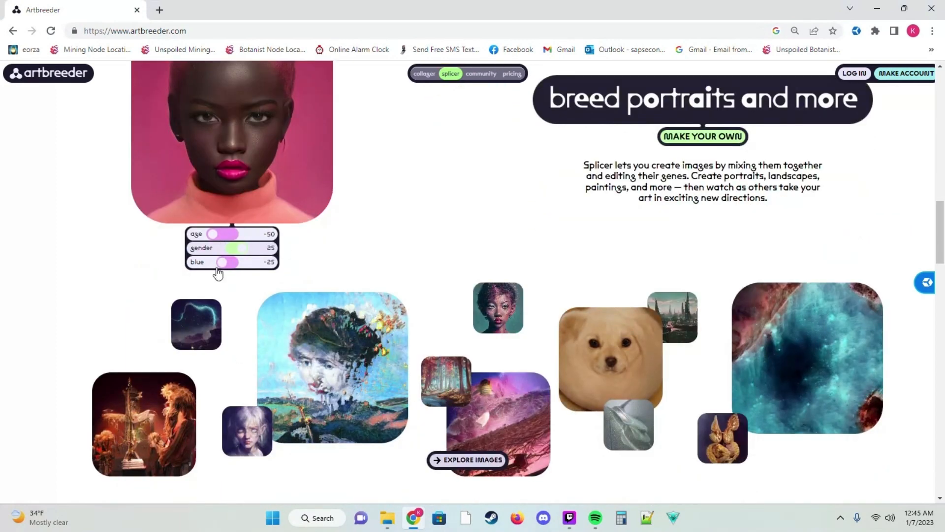
{"action": "scroll", "coordinate": [675, 160], "scroll_direction": "down", "scroll_amount": 1}
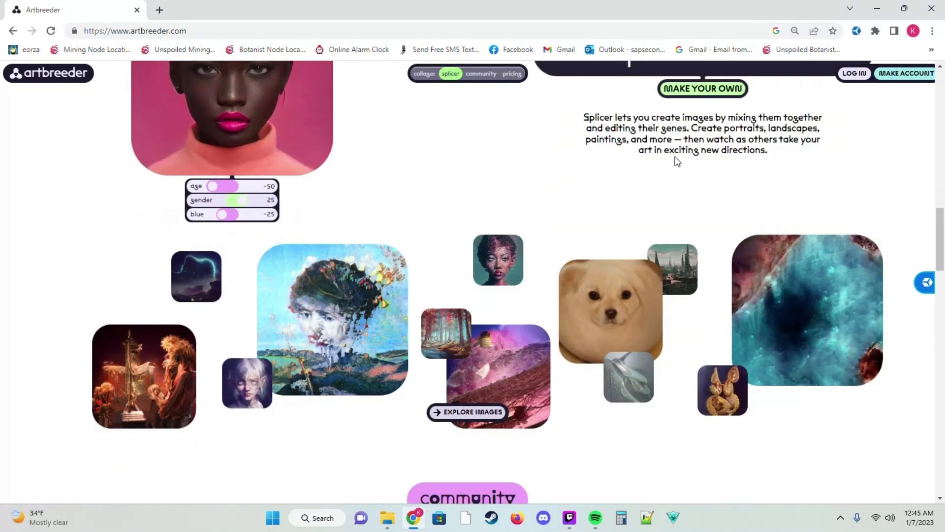
- Log in to Artbreeder with the Google account
{"action": "left_click", "coordinate": [853, 78]}
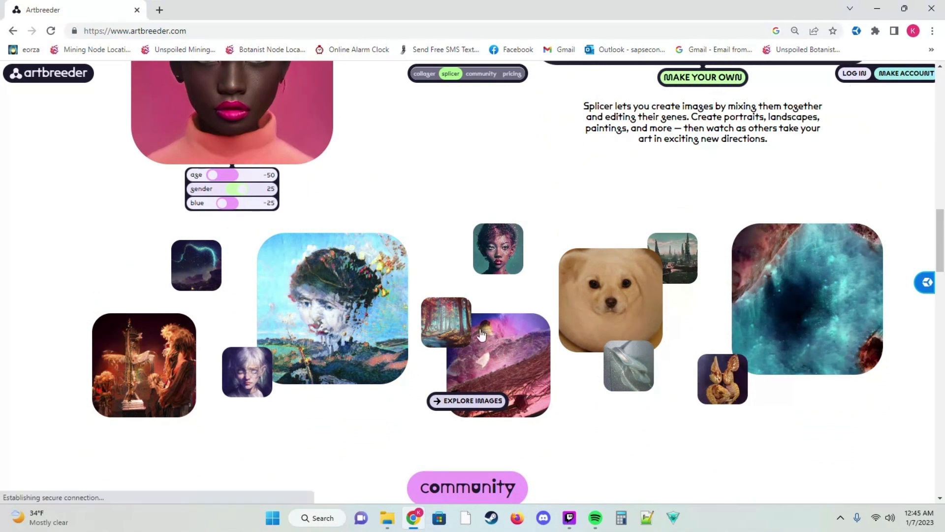
{"action": "left_click", "coordinate": [488, 319]}
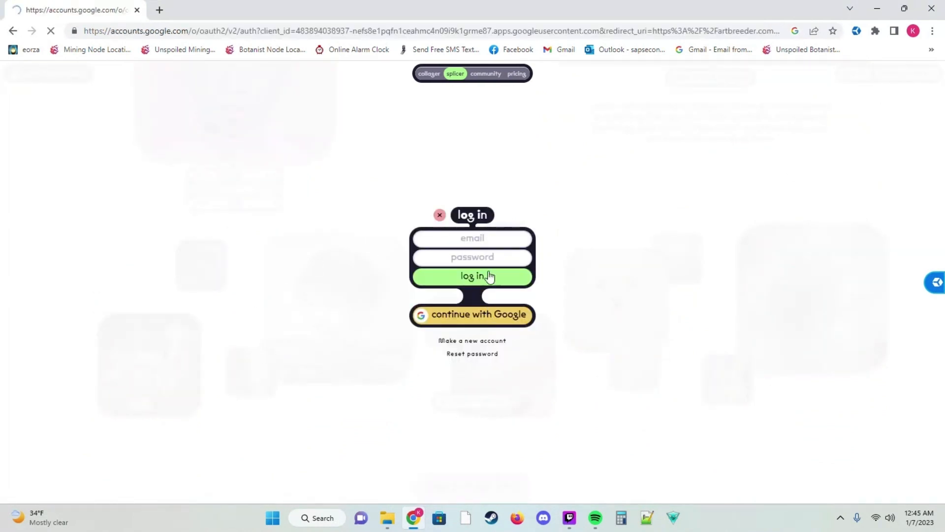
{"action": "left_click", "coordinate": [500, 262]}
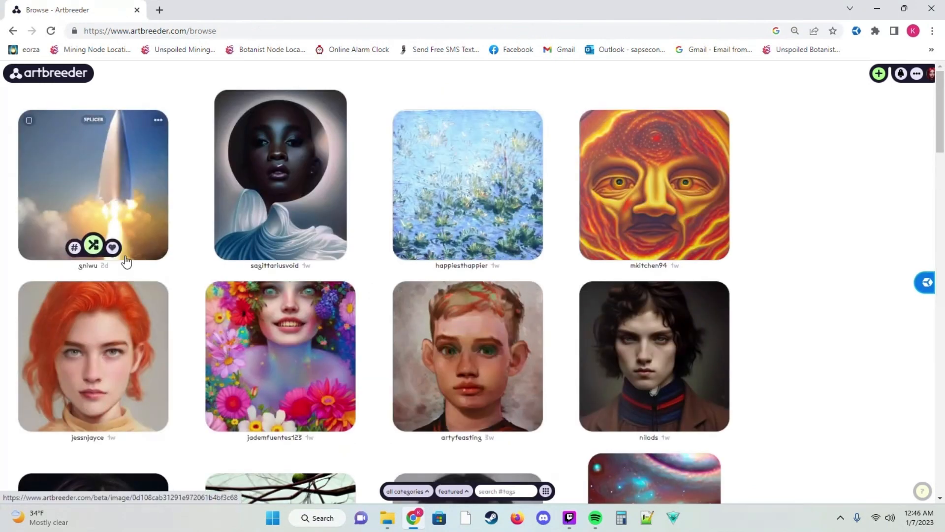
- Look through the featured images in the Artbreeder gallery for one to remix
{"action": "scroll", "coordinate": [319, 316], "scroll_direction": "down", "scroll_amount": 6}
{"action": "scroll", "coordinate": [319, 316], "scroll_direction": "down", "scroll_amount": 2}
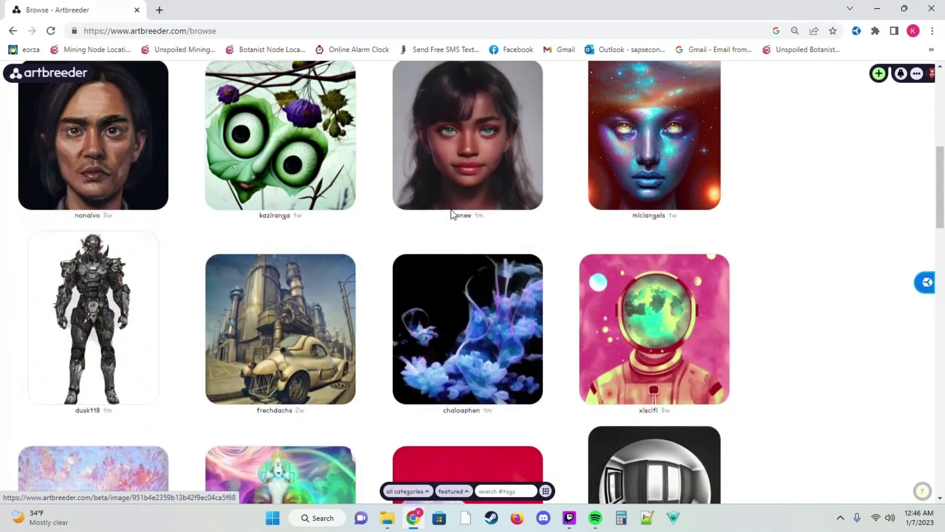
{"action": "scroll", "coordinate": [285, 377], "scroll_direction": "down", "scroll_amount": 7}
{"action": "scroll", "coordinate": [265, 298], "scroll_direction": "down", "scroll_amount": 10}
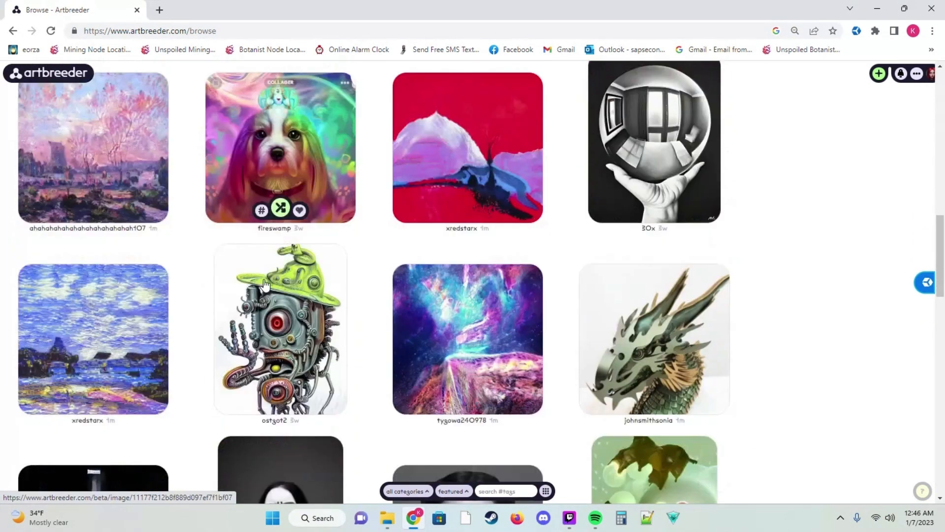
{"action": "scroll", "coordinate": [267, 327], "scroll_direction": "up", "scroll_amount": 5}
{"action": "scroll", "coordinate": [267, 327], "scroll_direction": "up", "scroll_amount": 8}
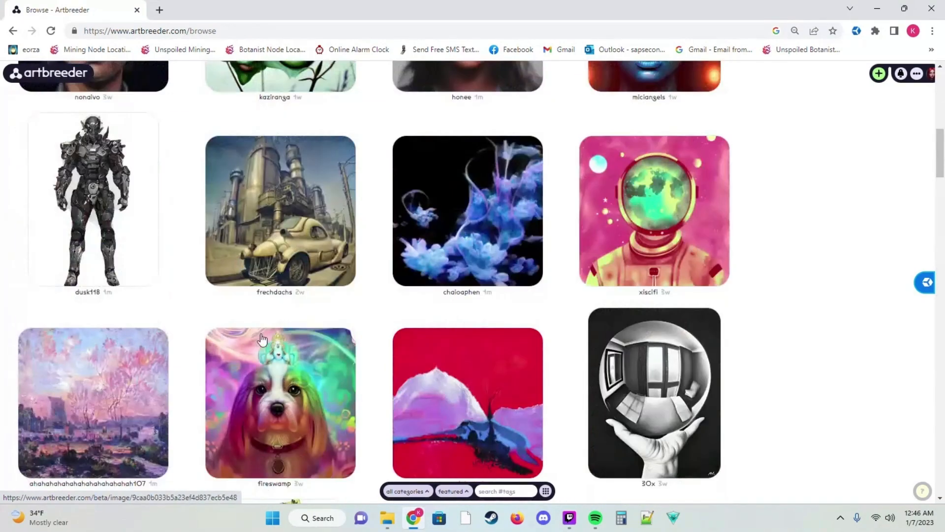
{"action": "scroll", "coordinate": [165, 251], "scroll_direction": "up", "scroll_amount": 12}
{"action": "scroll", "coordinate": [127, 335], "scroll_direction": "up", "scroll_amount": 2}
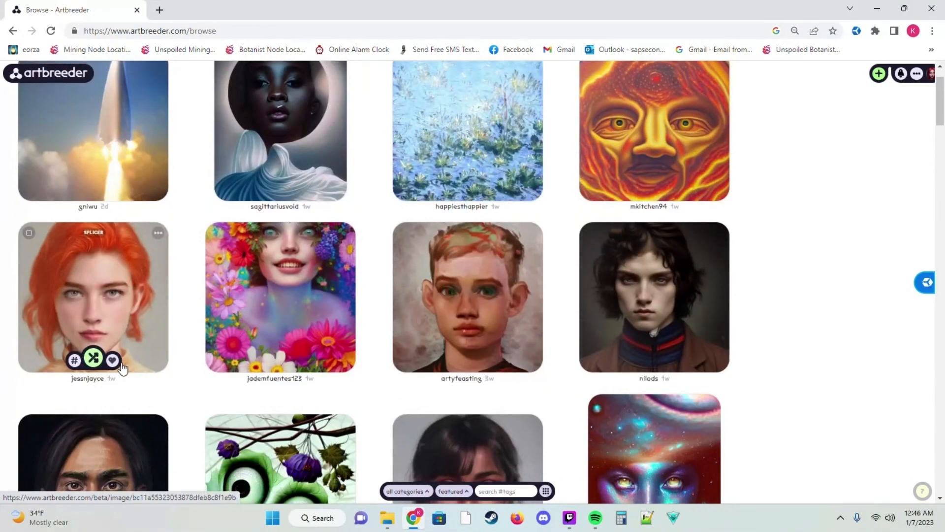
- Open the orange-haired portrait's page, examine the remixes made from it and view the portrait enlarged
{"action": "left_click", "coordinate": [137, 263]}
{"action": "scroll", "coordinate": [443, 316], "scroll_direction": "down", "scroll_amount": 6}
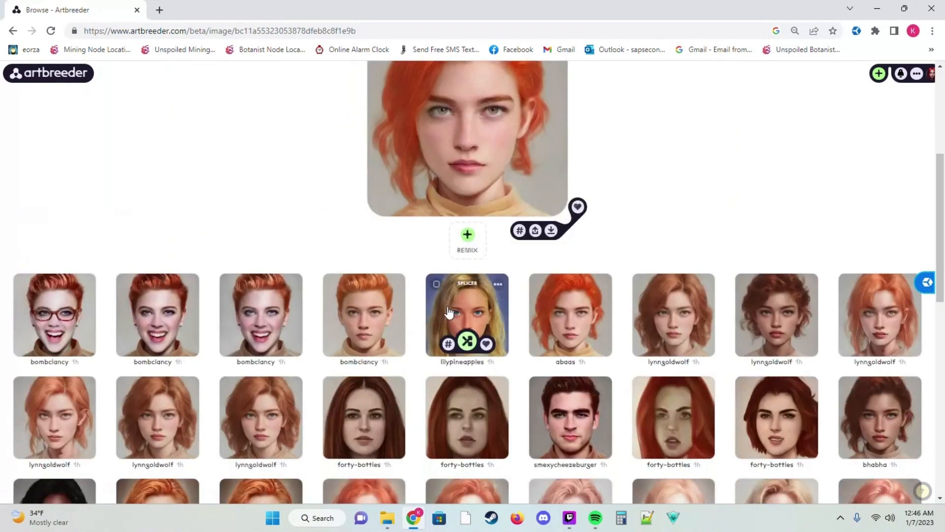
{"action": "scroll", "coordinate": [345, 360], "scroll_direction": "down", "scroll_amount": 14}
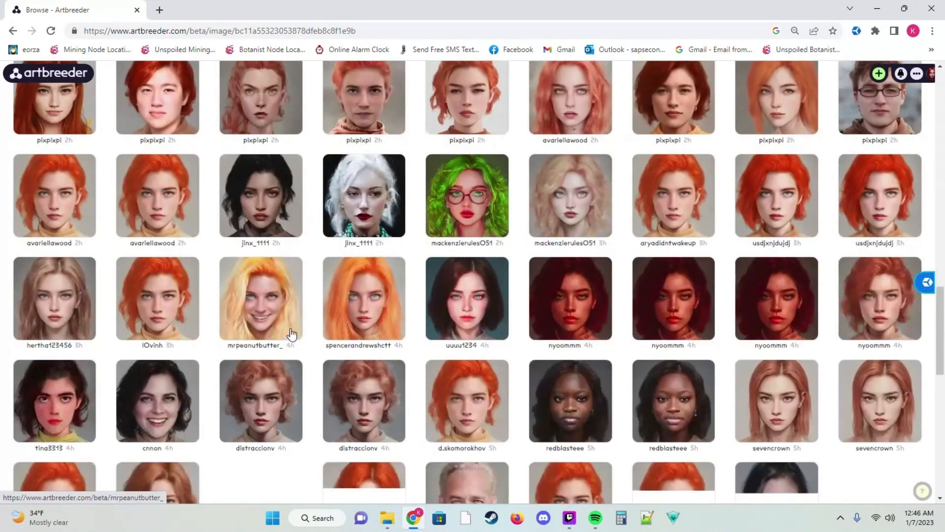
{"action": "scroll", "coordinate": [306, 337], "scroll_direction": "up", "scroll_amount": 20}
{"action": "scroll", "coordinate": [533, 279], "scroll_direction": "down", "scroll_amount": 3}
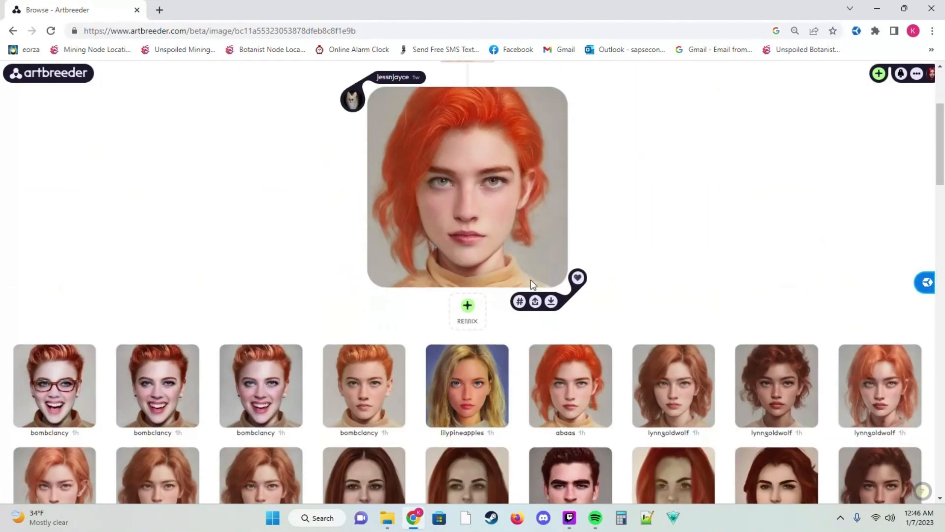
{"action": "scroll", "coordinate": [531, 280], "scroll_direction": "up", "scroll_amount": 3}
{"action": "scroll", "coordinate": [488, 367], "scroll_direction": "down", "scroll_amount": 2}
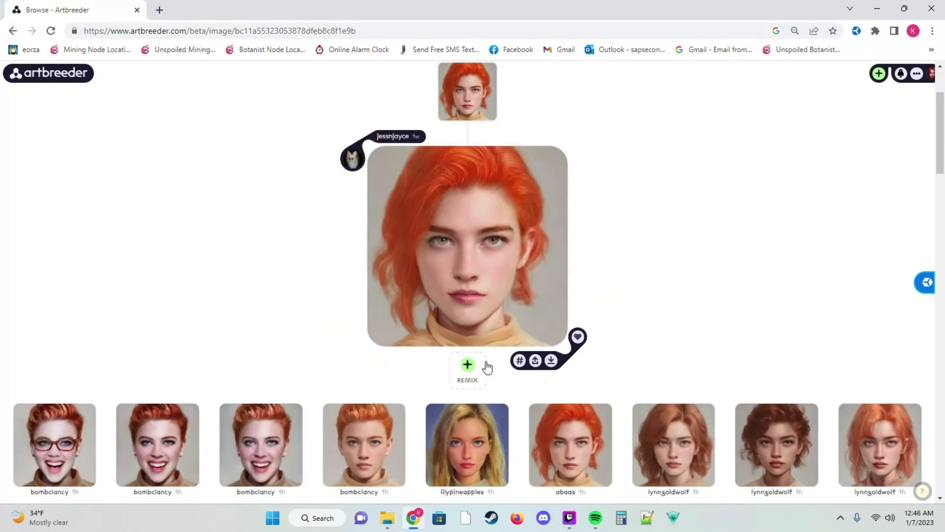
{"action": "left_click", "coordinate": [477, 279]}
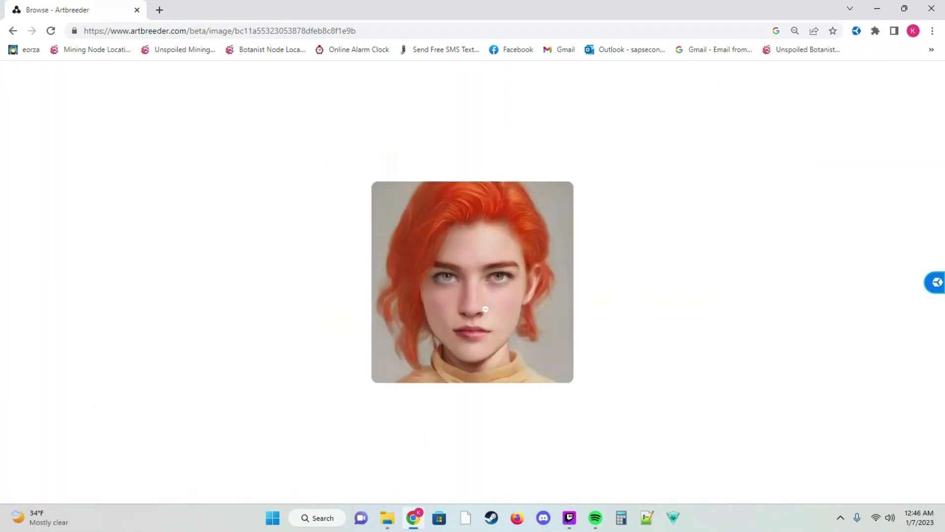
- Return to the gallery and open the orange-haired portrait in the remix editor
{"action": "left_click", "coordinate": [13, 30]}
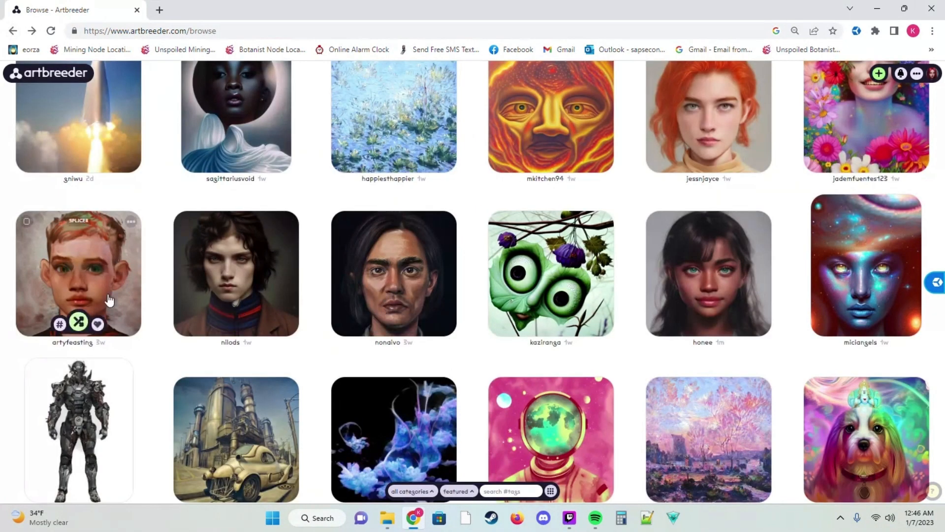
{"action": "mouse_move", "coordinate": [709, 168]}
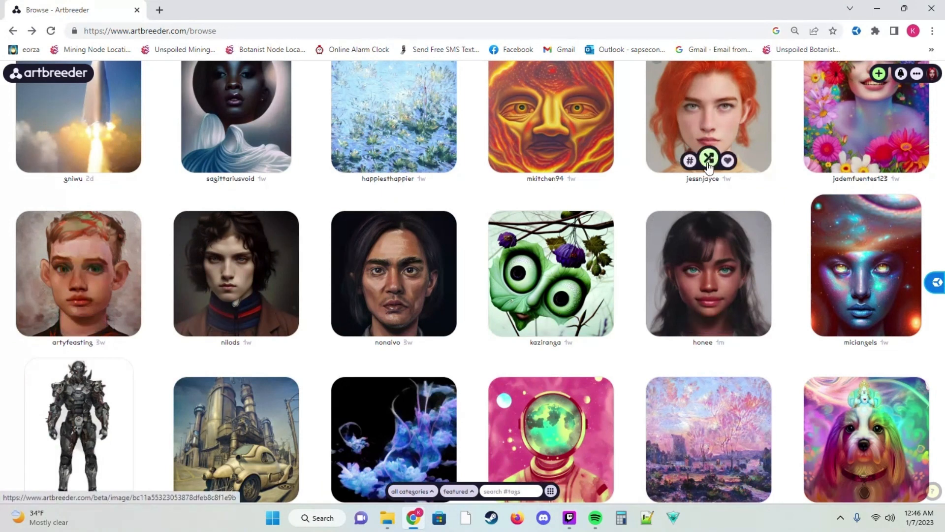
{"action": "left_click", "coordinate": [709, 158]}
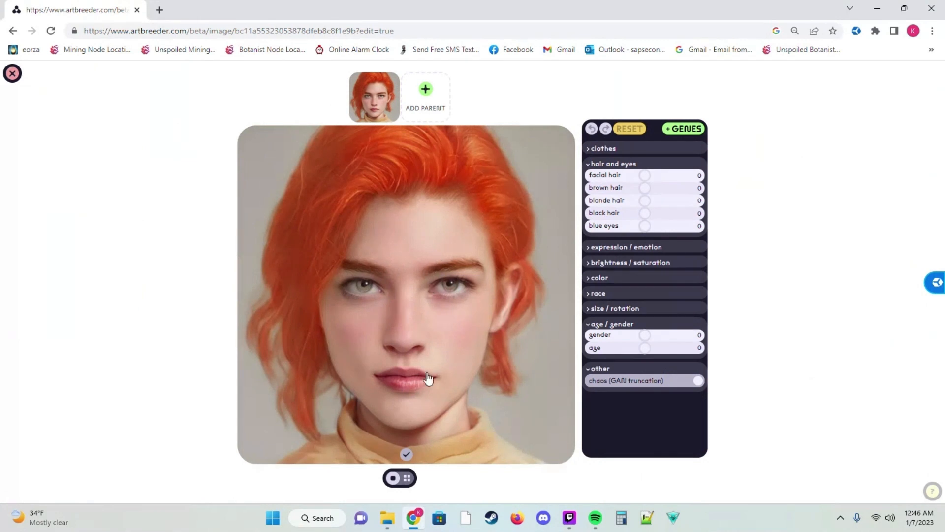
- Save the unedited orange-haired portrait as a remix and examine the saved copy beneath the editor
{"action": "left_click", "coordinate": [406, 455]}
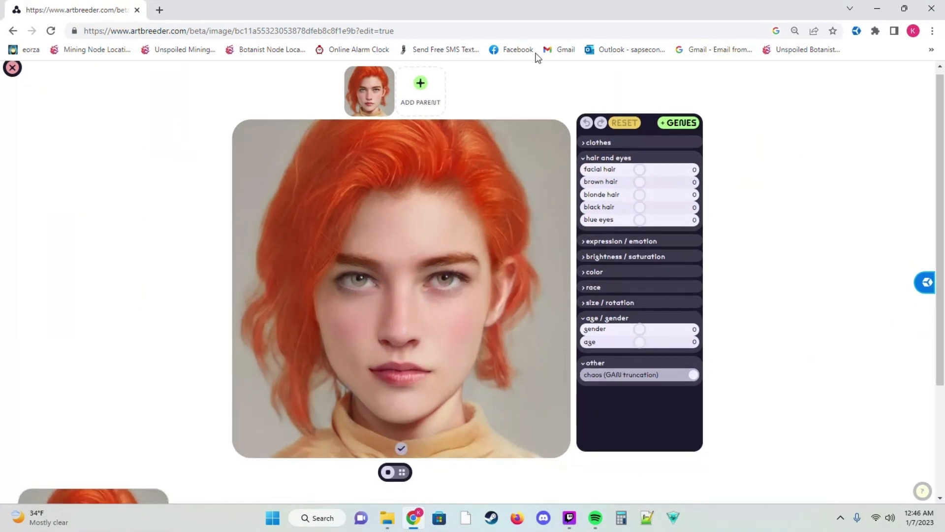
{"action": "scroll", "coordinate": [264, 403], "scroll_direction": "down", "scroll_amount": 3}
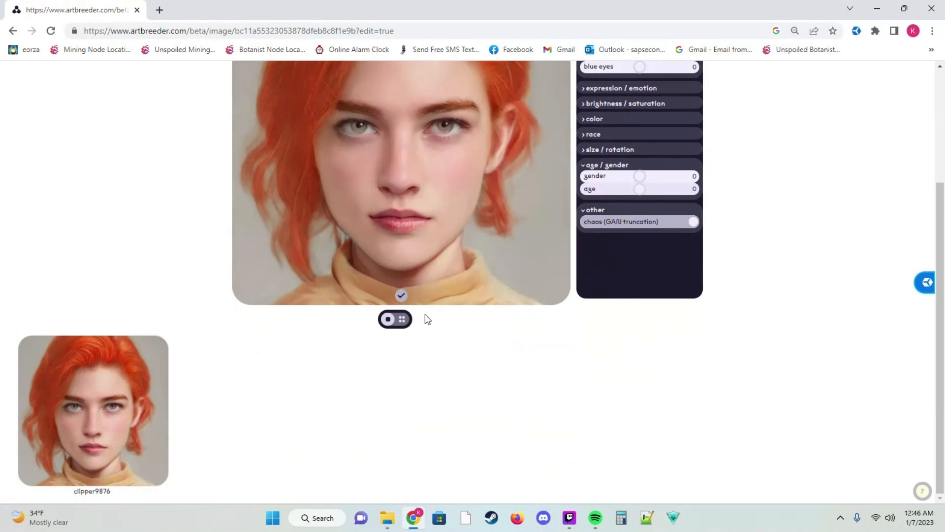
{"action": "scroll", "coordinate": [426, 319], "scroll_direction": "up", "scroll_amount": 2}
{"action": "scroll", "coordinate": [367, 331], "scroll_direction": "down", "scroll_amount": 1}
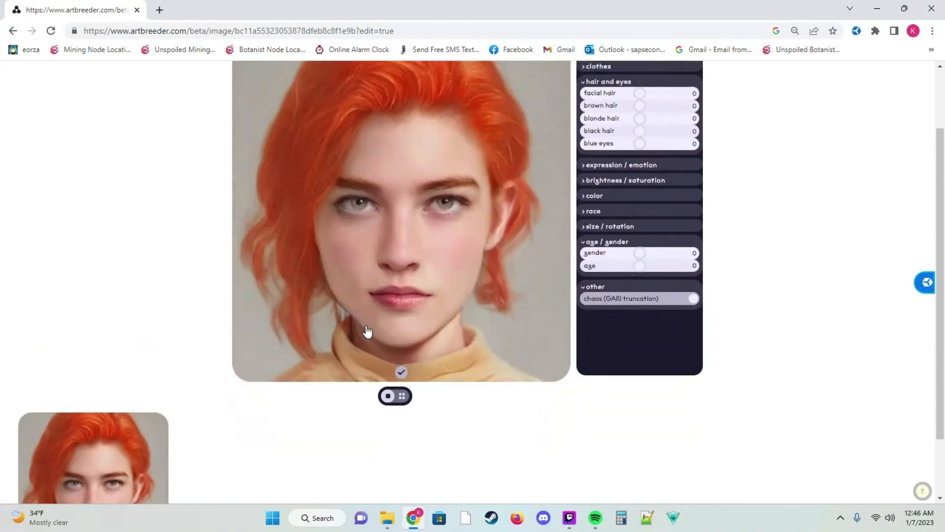
{"action": "scroll", "coordinate": [289, 363], "scroll_direction": "up", "scroll_amount": 2}
{"action": "scroll", "coordinate": [72, 422], "scroll_direction": "down", "scroll_amount": 3}
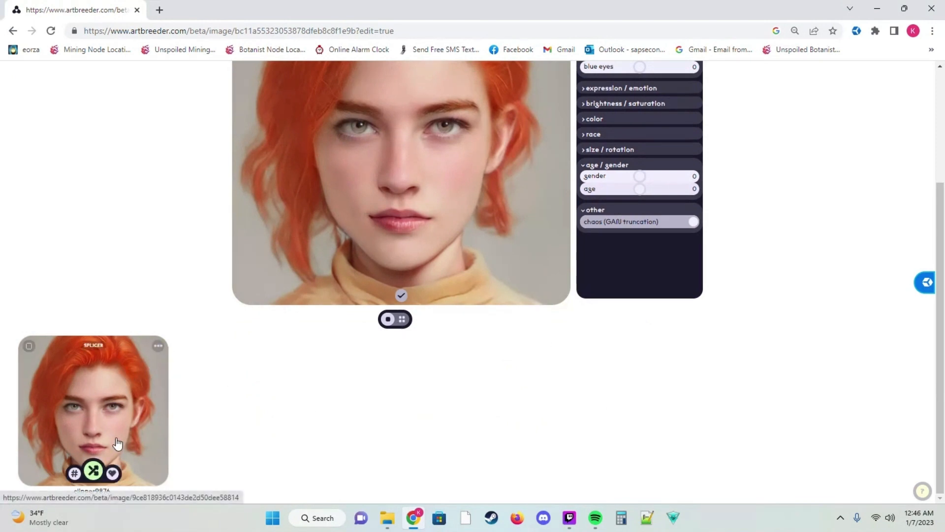
{"action": "scroll", "coordinate": [498, 289], "scroll_direction": "up", "scroll_amount": 3}
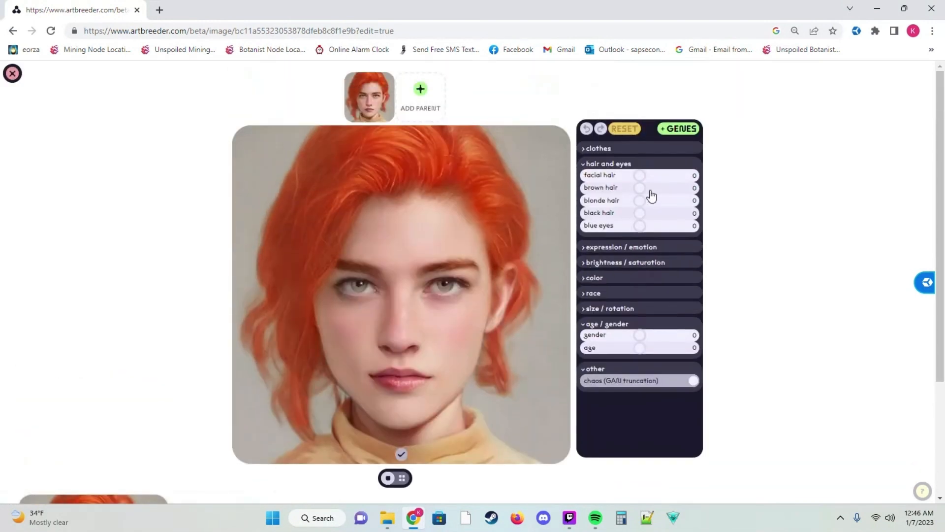
{"action": "scroll", "coordinate": [652, 196], "scroll_direction": "down", "scroll_amount": 3}
{"action": "scroll", "coordinate": [391, 228], "scroll_direction": "up", "scroll_amount": 3}
- Set the blonde hair gene to 10, black hair to -16 and blue eyes to 12
{"action": "left_click_drag", "start_coordinate": [640, 200], "coordinate": [644, 200]}
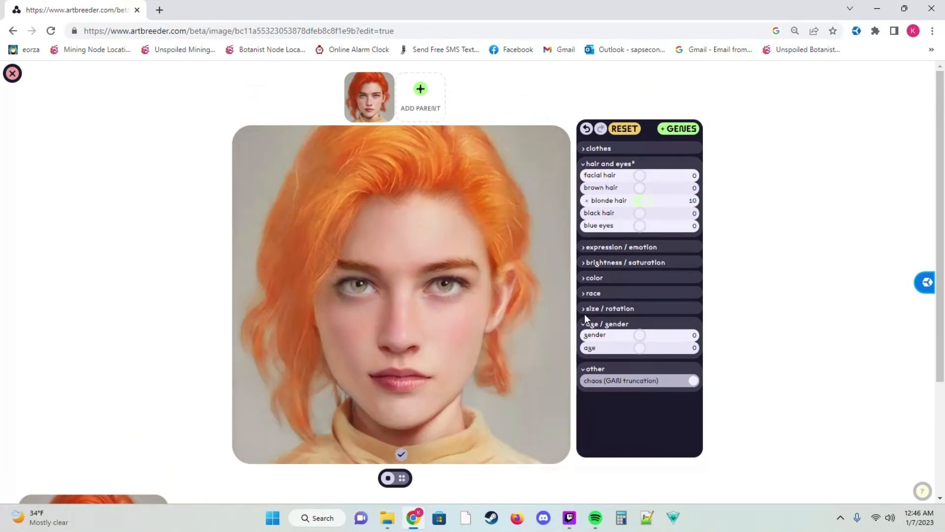
{"action": "left_click", "coordinate": [630, 214]}
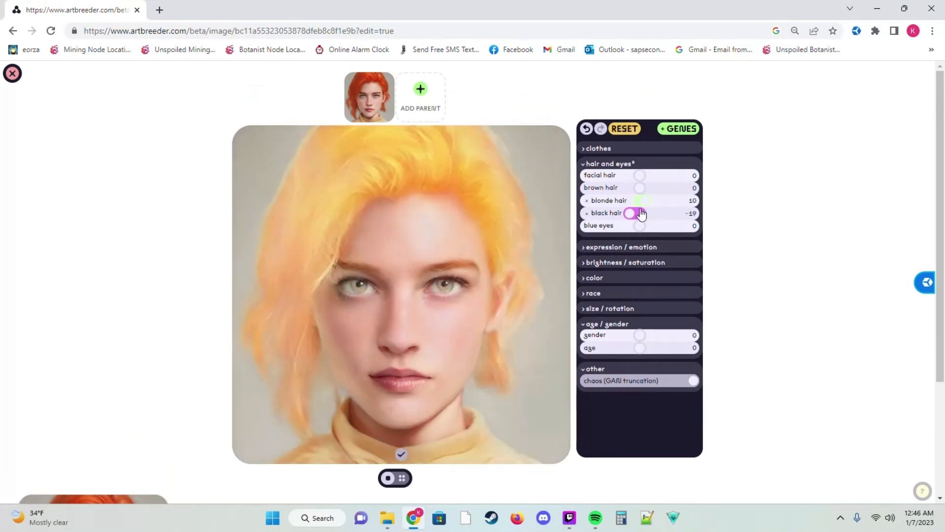
{"action": "left_click", "coordinate": [651, 213]}
{"action": "mouse_move", "coordinate": [654, 214]}
{"action": "left_mouse_down"}
{"action": "mouse_move", "coordinate": [631, 214]}
{"action": "mouse_move", "coordinate": [647, 229]}
{"action": "left_mouse_up"}
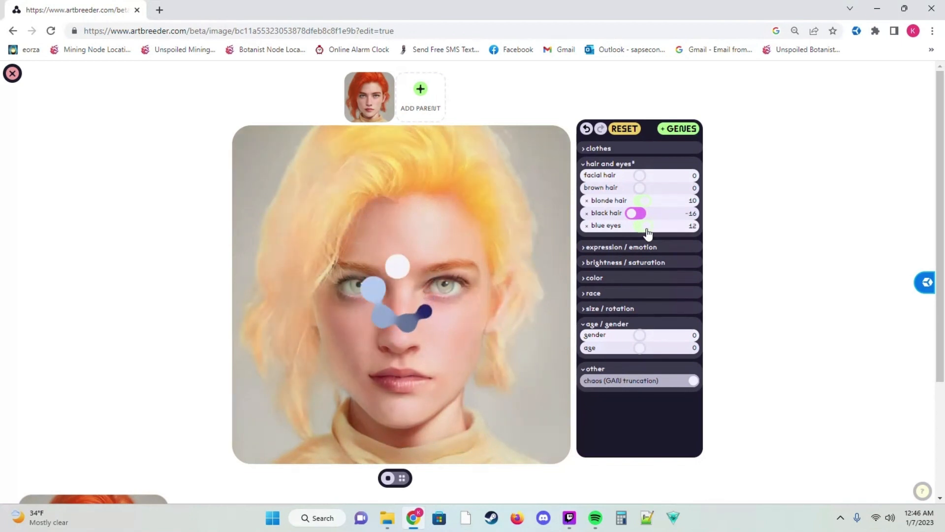
- Set the blue color gene to 11 and the hue gene to -3
{"action": "left_click", "coordinate": [616, 279]}
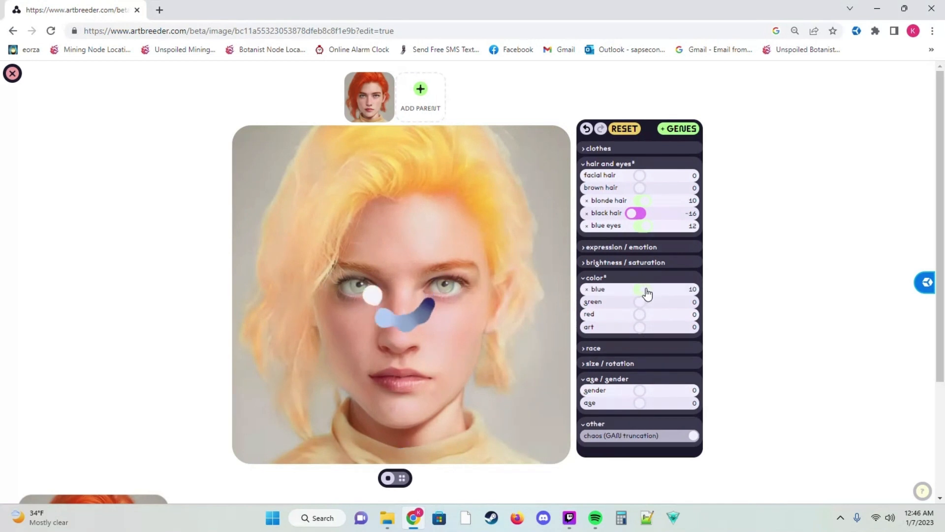
{"action": "left_click_drag", "start_coordinate": [645, 291], "coordinate": [647, 291]}
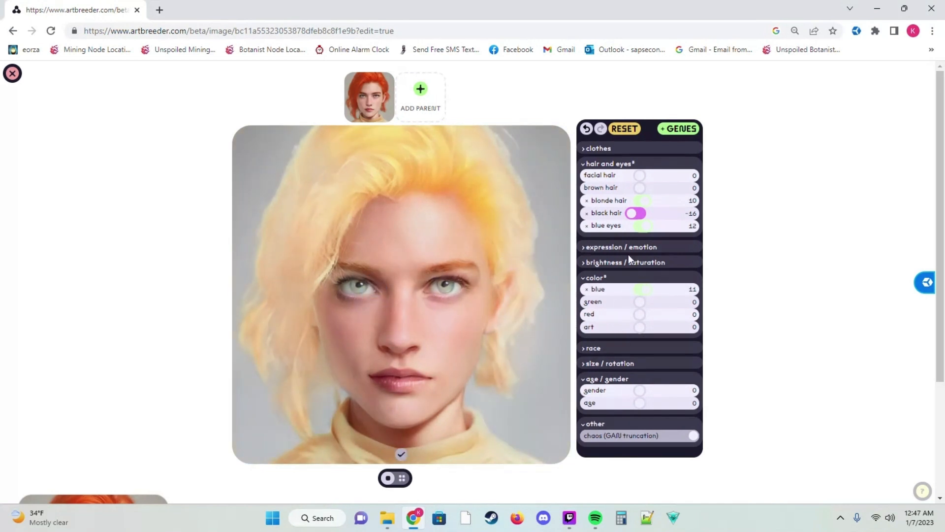
{"action": "left_click", "coordinate": [638, 265]}
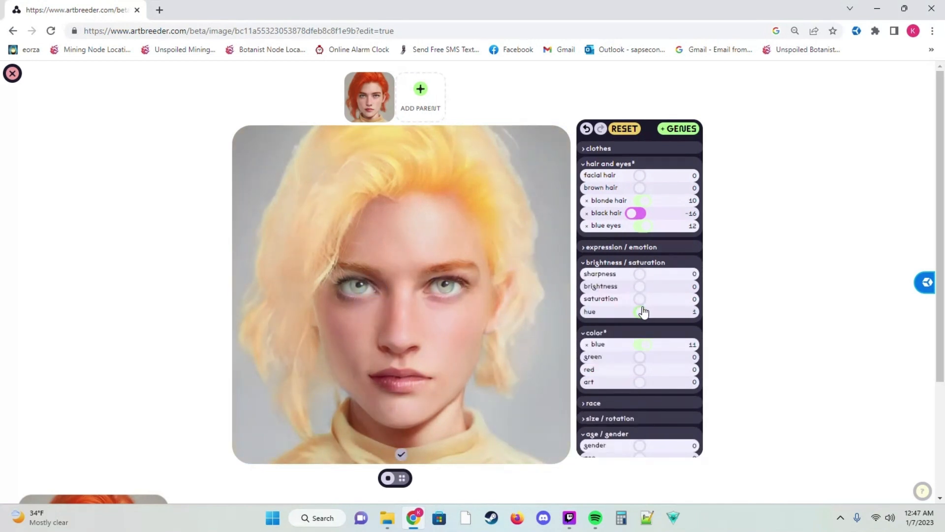
{"action": "mouse_move", "coordinate": [643, 311]}
{"action": "left_mouse_down"}
{"action": "mouse_move", "coordinate": [634, 299]}
{"action": "mouse_move", "coordinate": [638, 312]}
{"action": "left_mouse_up"}
- Raise the blue eyes gene to 42 and rebalance the hair with blonde hair at 2 and black hair at 5
{"action": "mouse_move", "coordinate": [653, 229]}
{"action": "left_mouse_down"}
{"action": "mouse_move", "coordinate": [663, 229]}
{"action": "mouse_move", "coordinate": [651, 230]}
{"action": "left_mouse_up"}
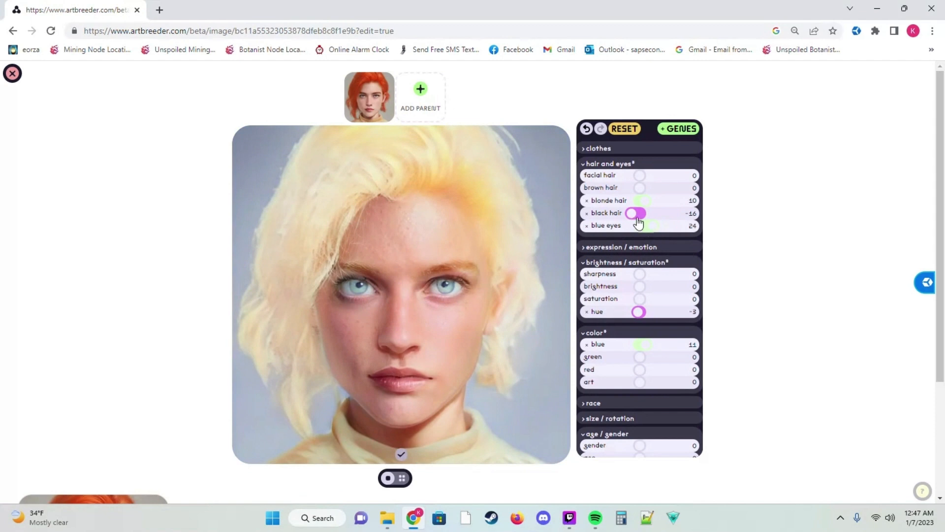
{"action": "left_click", "coordinate": [637, 216]}
{"action": "left_click", "coordinate": [654, 228]}
{"action": "left_click", "coordinate": [642, 203]}
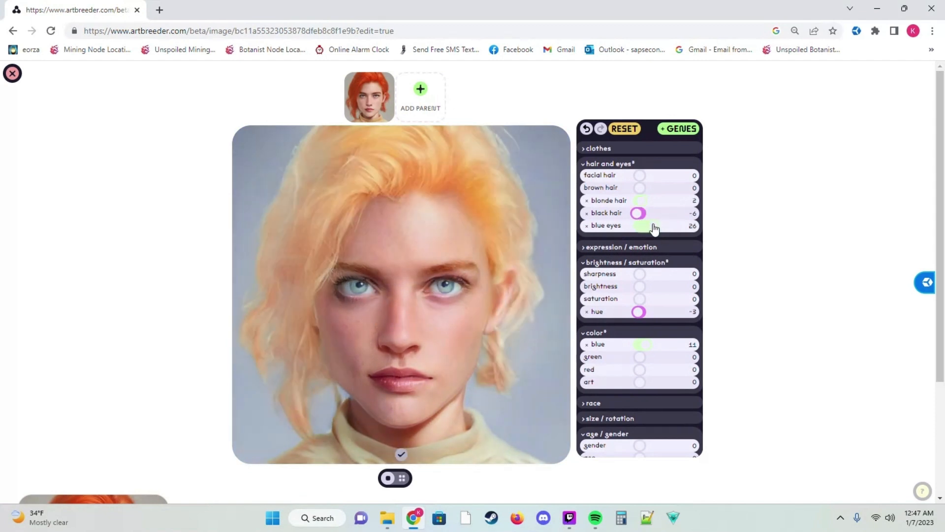
{"action": "left_click", "coordinate": [644, 213]}
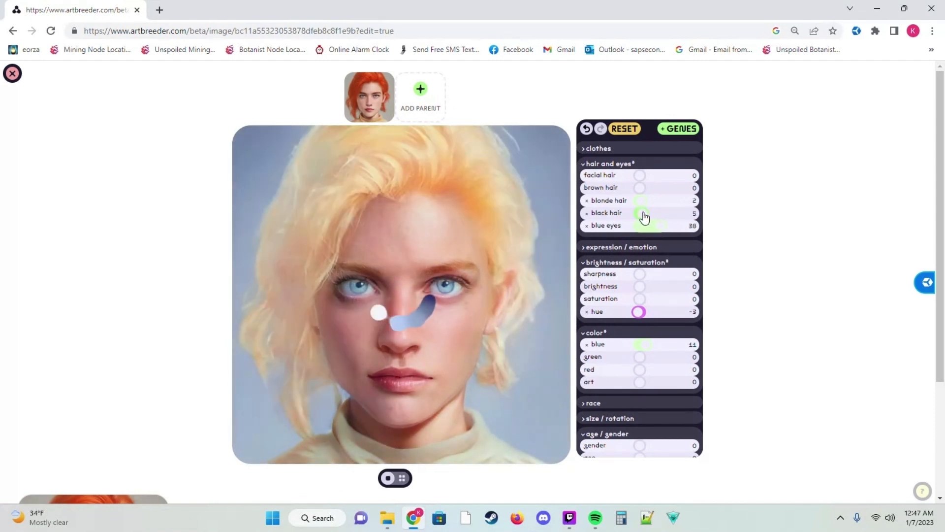
{"action": "left_click", "coordinate": [642, 202]}
{"action": "left_click", "coordinate": [655, 228]}
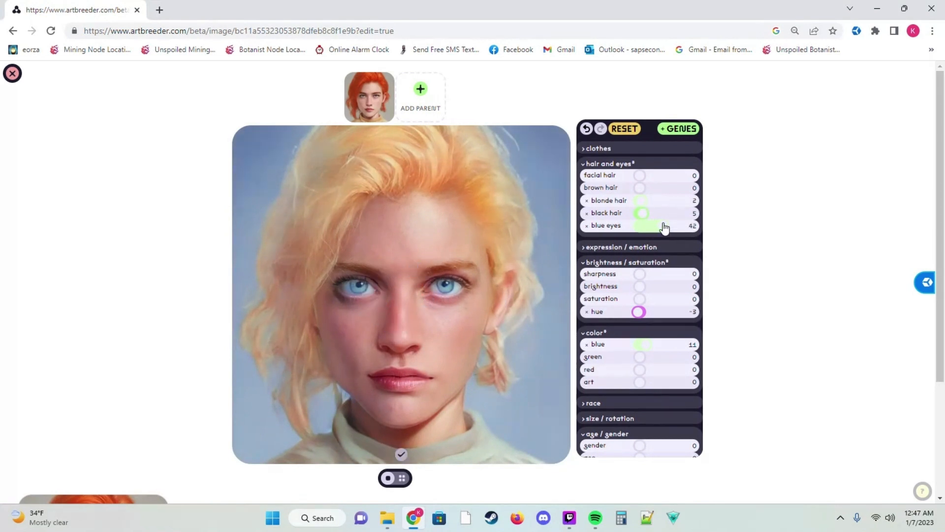
- Fine-tune the hair color by setting both the black hair and blonde hair genes to 1
{"action": "left_click", "coordinate": [639, 216]}
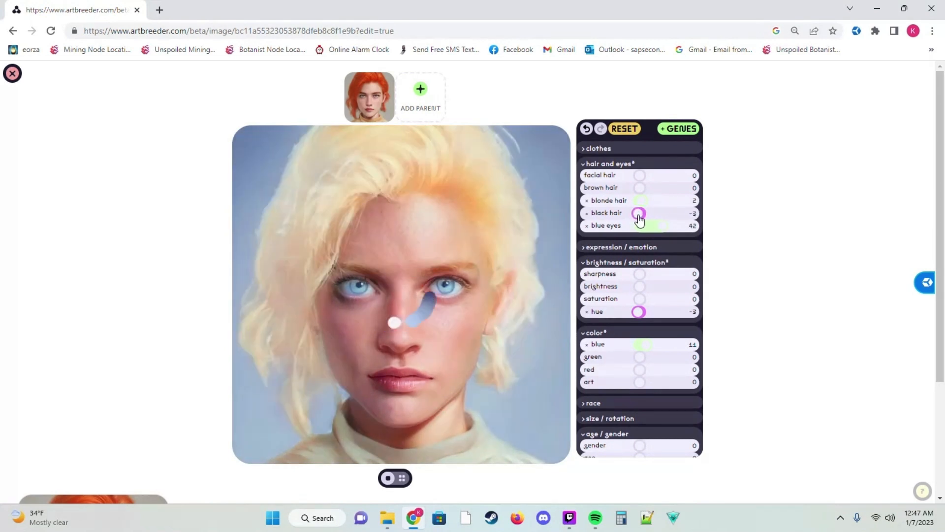
{"action": "left_click", "coordinate": [641, 216]}
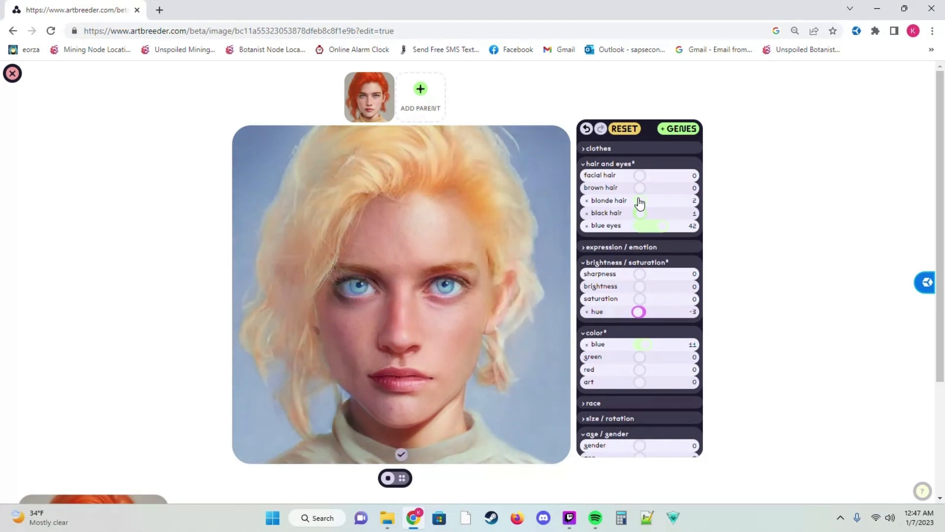
{"action": "left_click", "coordinate": [644, 204]}
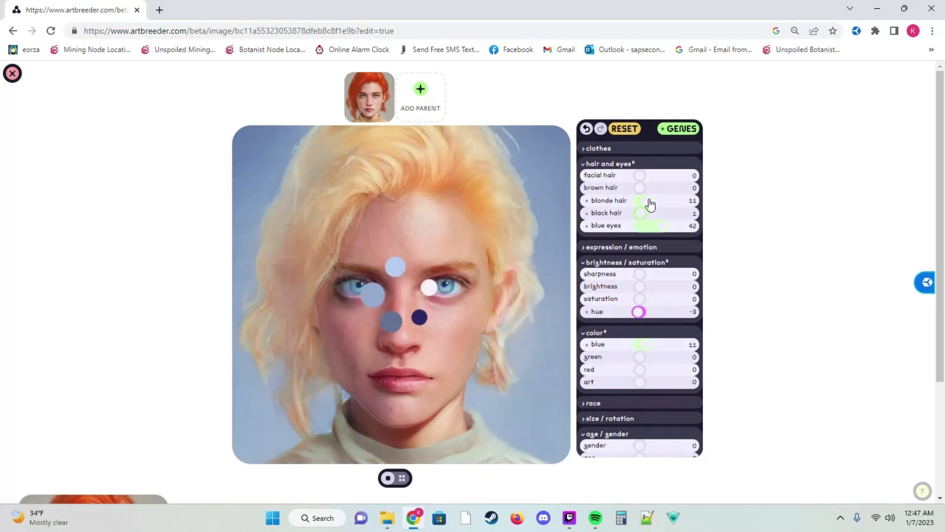
{"action": "left_click", "coordinate": [643, 205]}
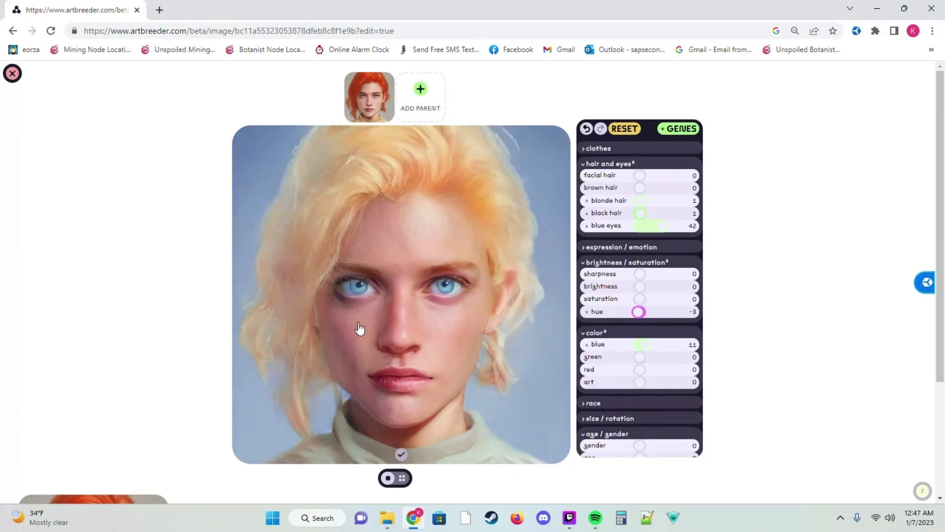
- Open the blonde, blue-eyed remix in the editor and add the iridescent purple-haired trending portrait as a second parent
{"action": "scroll", "coordinate": [303, 469], "scroll_direction": "down", "scroll_amount": 3}
{"action": "left_click", "coordinate": [280, 470]}
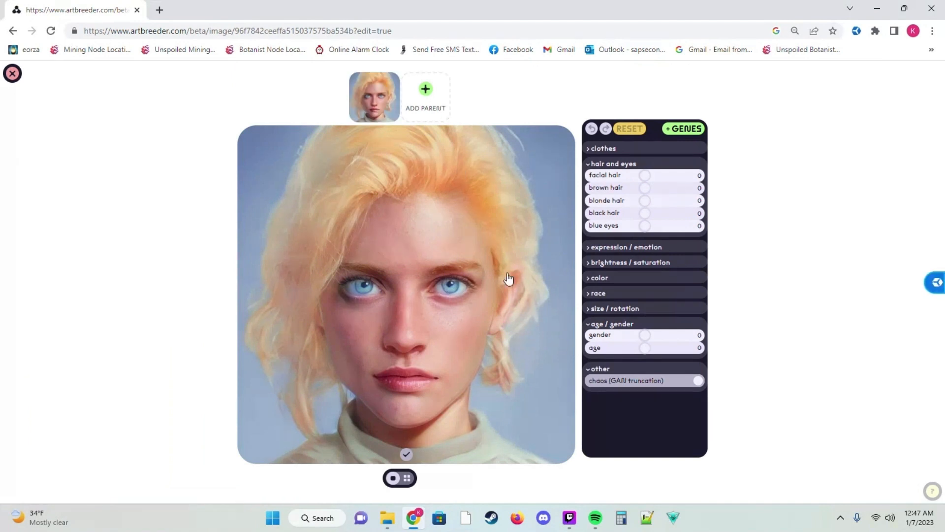
{"action": "left_click", "coordinate": [428, 100]}
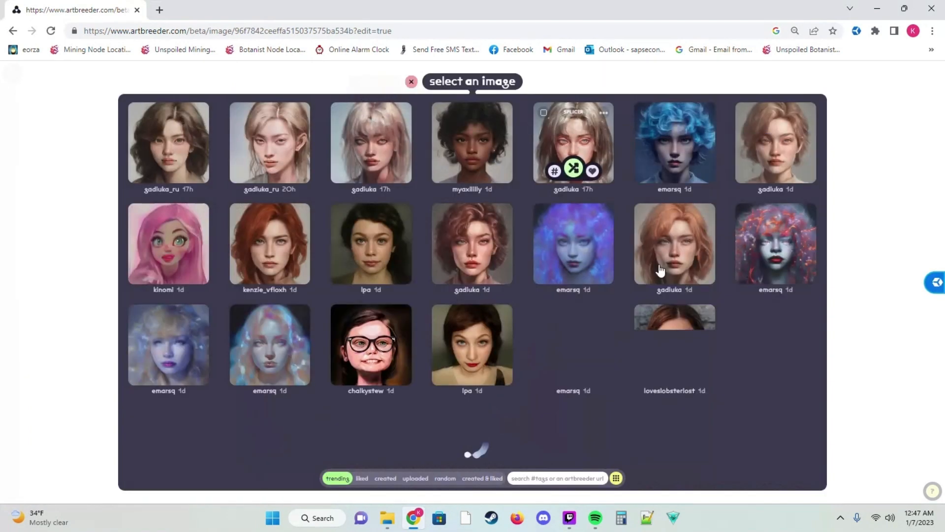
{"action": "left_click", "coordinate": [414, 81]}
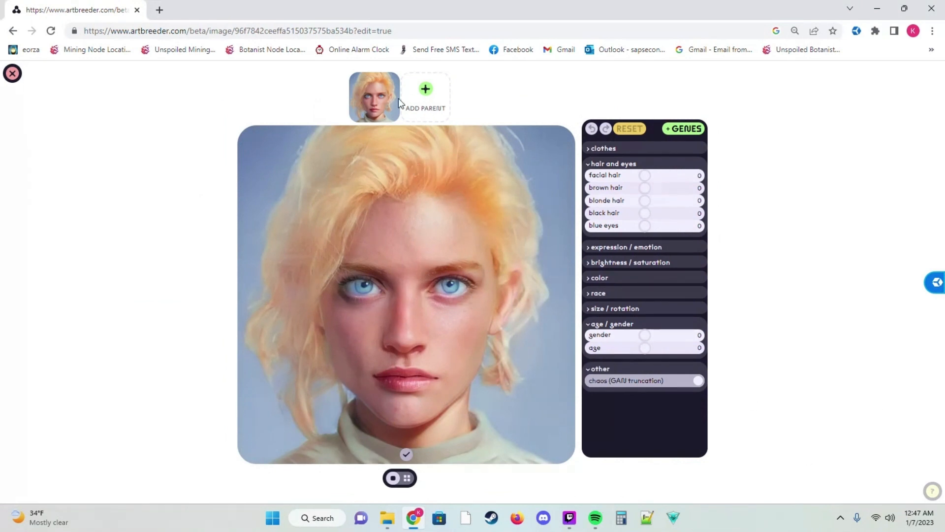
{"action": "left_click", "coordinate": [447, 96]}
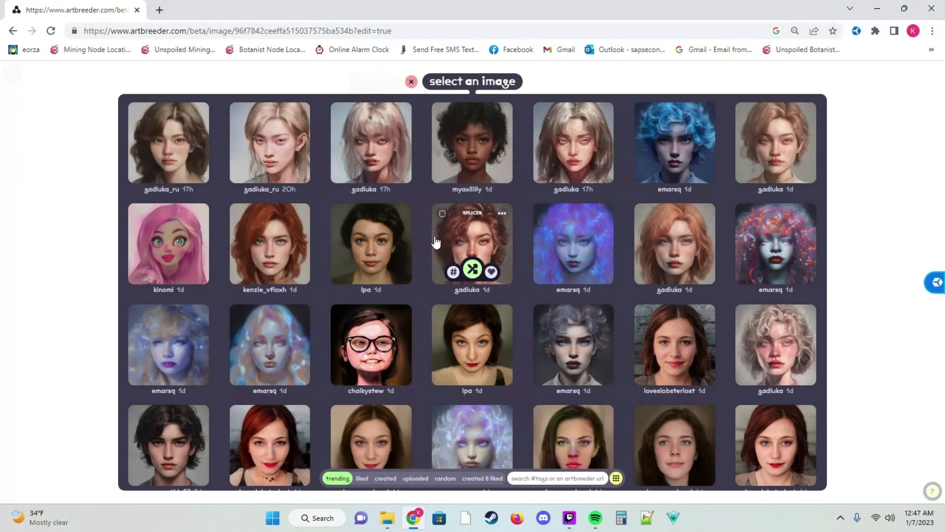
{"action": "scroll", "coordinate": [599, 280], "scroll_direction": "down", "scroll_amount": 3}
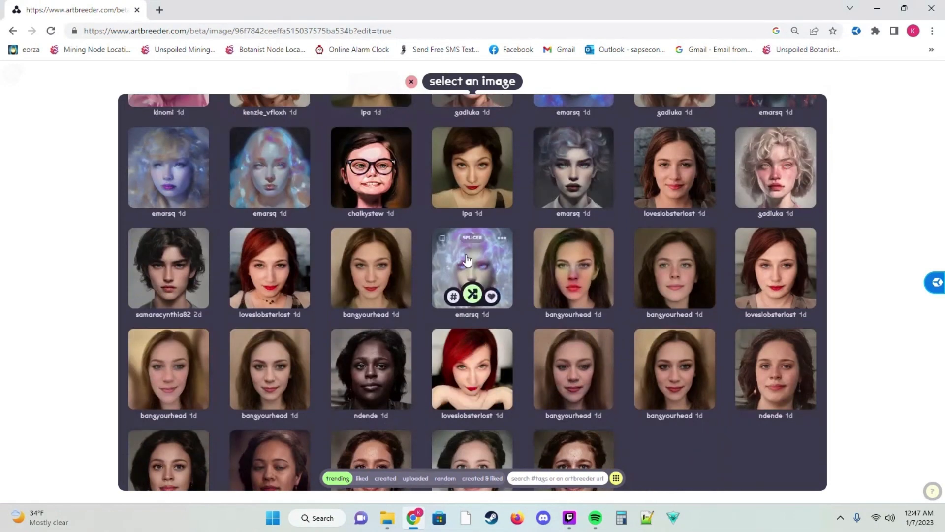
{"action": "left_click", "coordinate": [484, 258]}
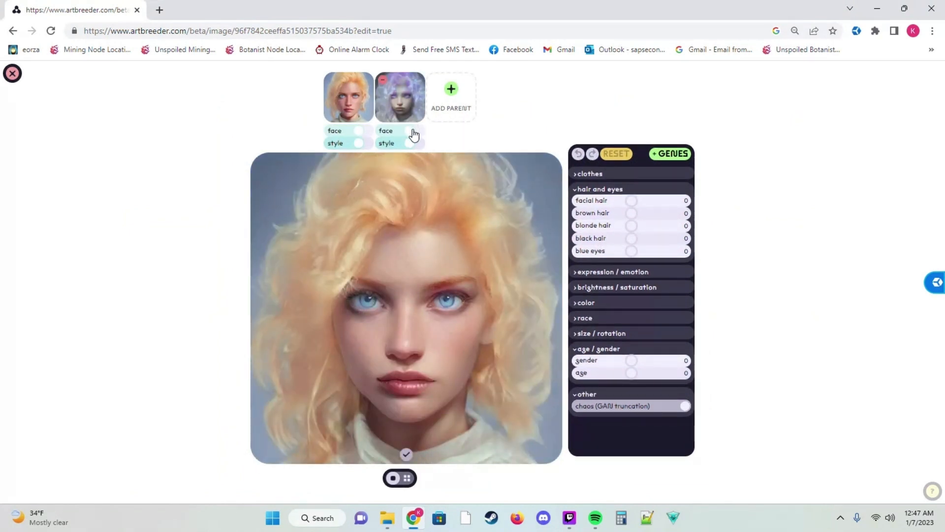
- Lower the purple-haired parent's face influence and the blonde parent's style influence, and open the resulting blend for remixing
{"action": "left_click", "coordinate": [640, 272]}
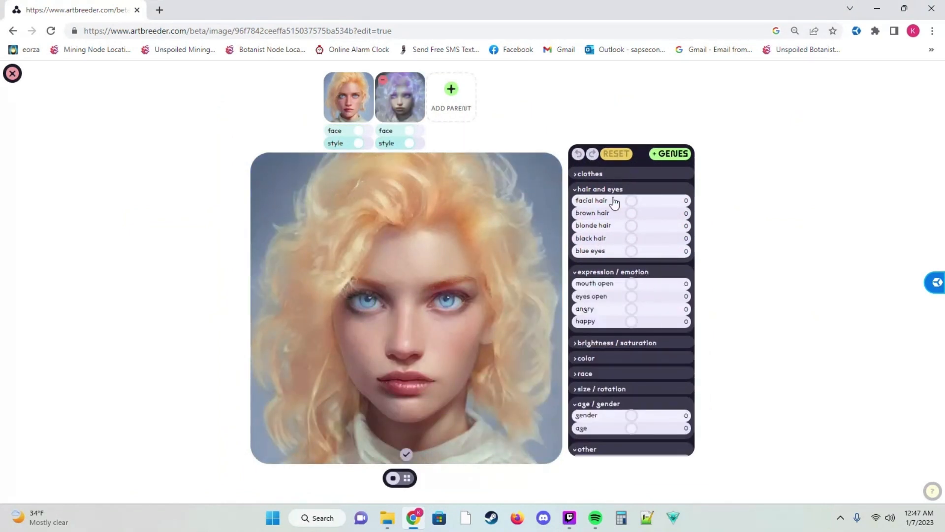
{"action": "left_click", "coordinate": [399, 133]}
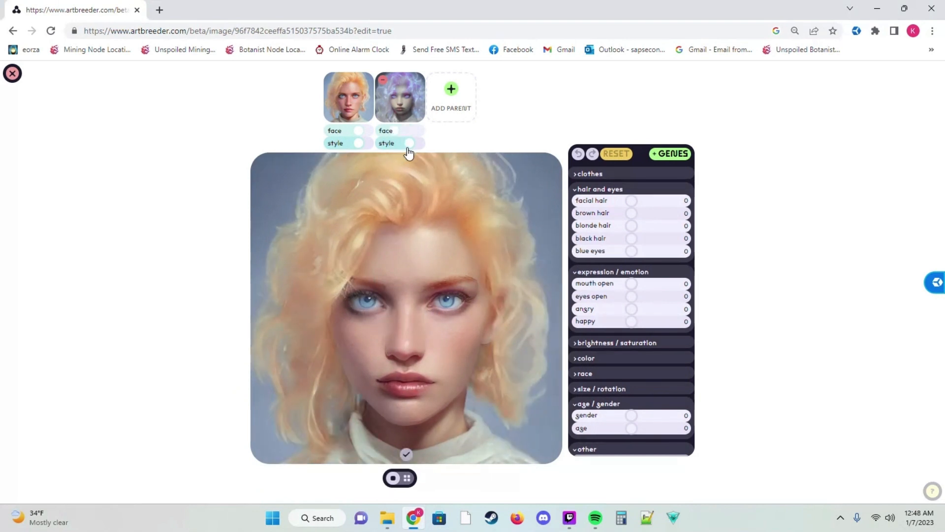
{"action": "left_click", "coordinate": [407, 148]}
{"action": "left_click", "coordinate": [350, 146]}
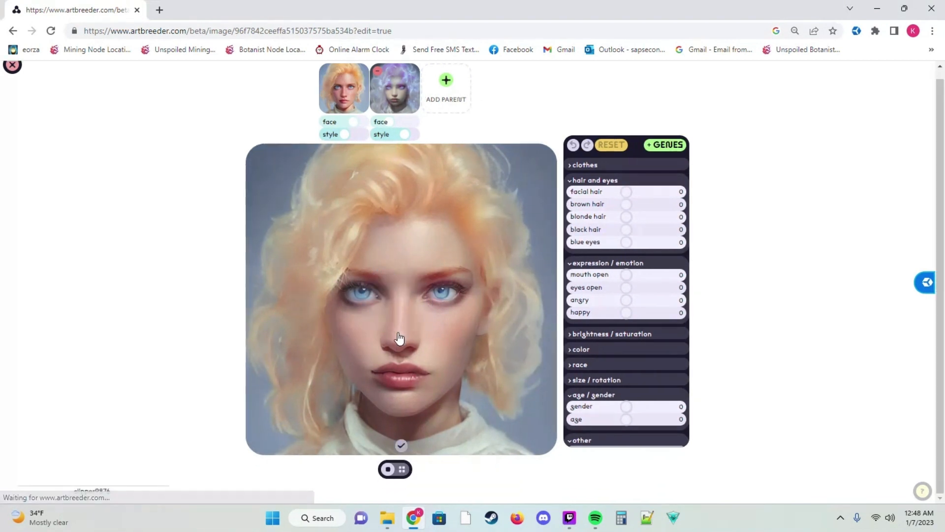
{"action": "scroll", "coordinate": [309, 327], "scroll_direction": "down", "scroll_amount": 3}
{"action": "left_click", "coordinate": [142, 426]}
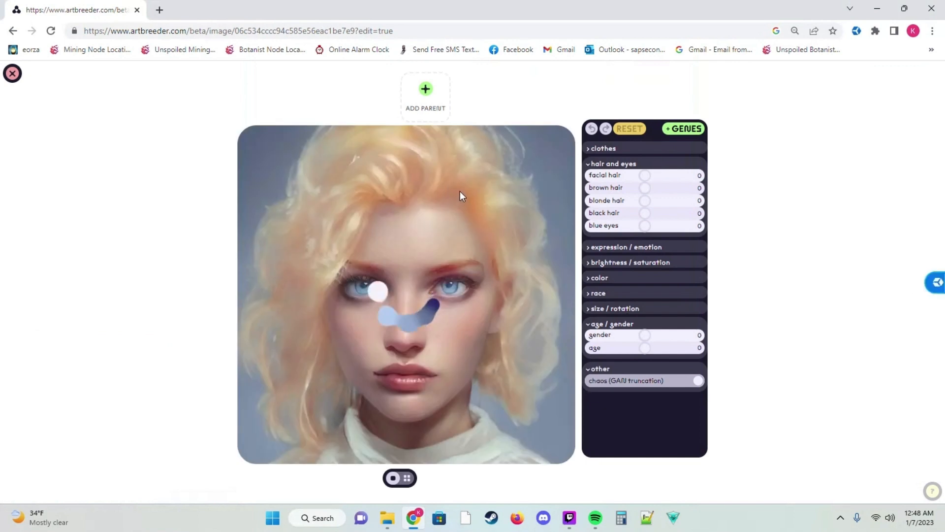
- Add the dark red-haired portrait with the dark teal background from the created images as a second parent
{"action": "left_click", "coordinate": [425, 91]}
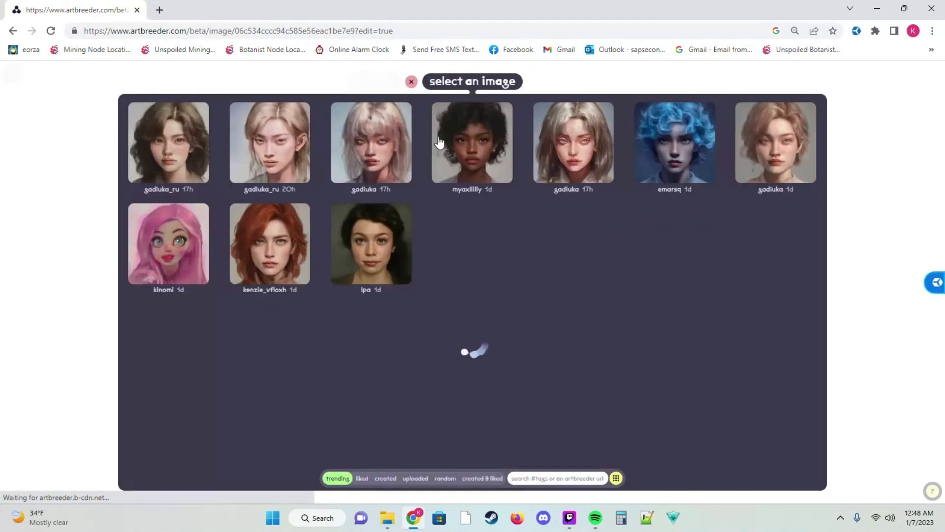
{"action": "left_click", "coordinate": [385, 478]}
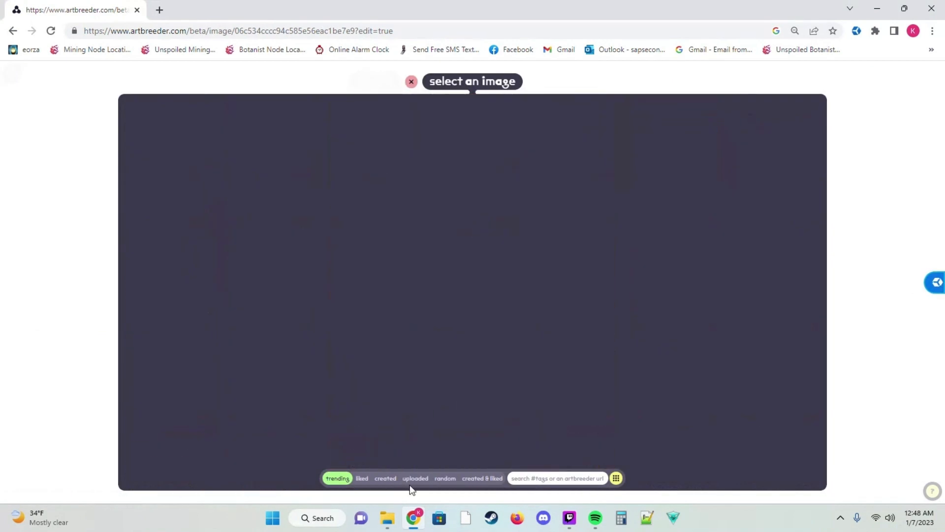
{"action": "scroll", "coordinate": [406, 212], "scroll_direction": "down", "scroll_amount": 10}
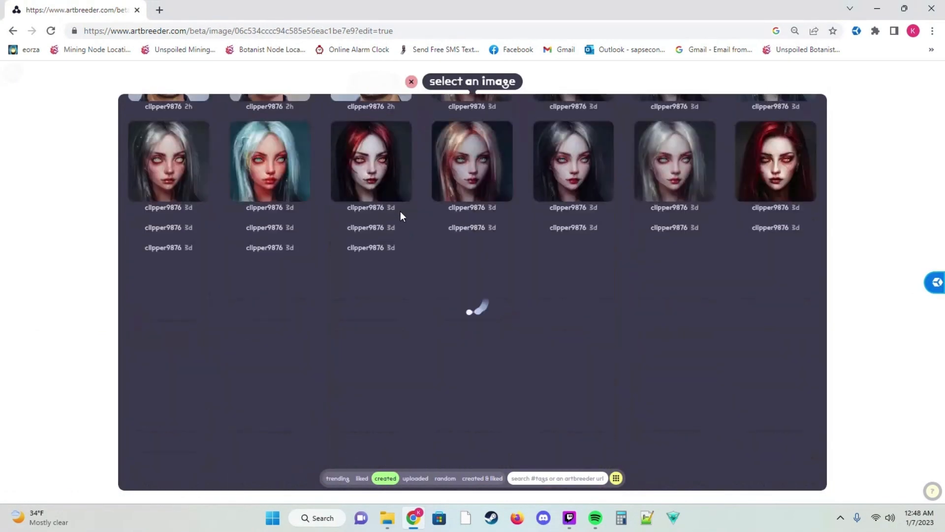
{"action": "scroll", "coordinate": [389, 241], "scroll_direction": "down", "scroll_amount": 15}
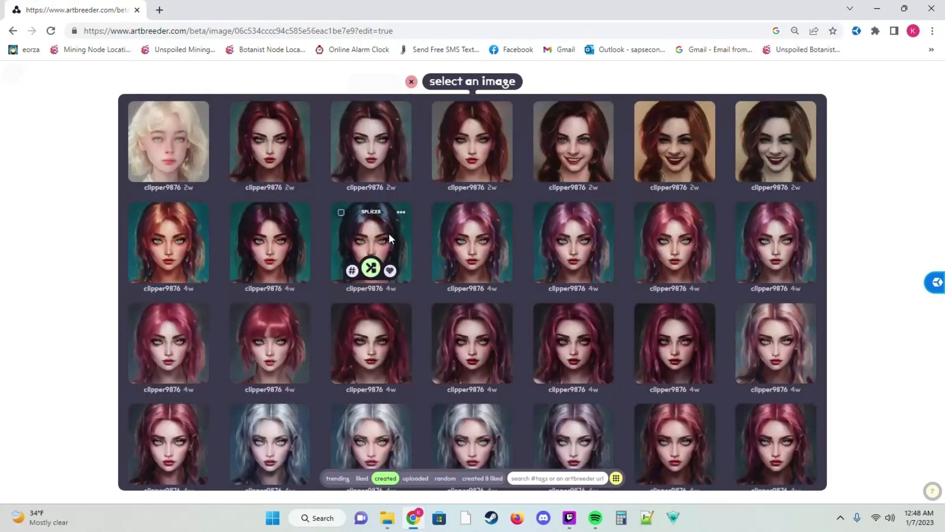
{"action": "scroll", "coordinate": [380, 266], "scroll_direction": "down", "scroll_amount": 10}
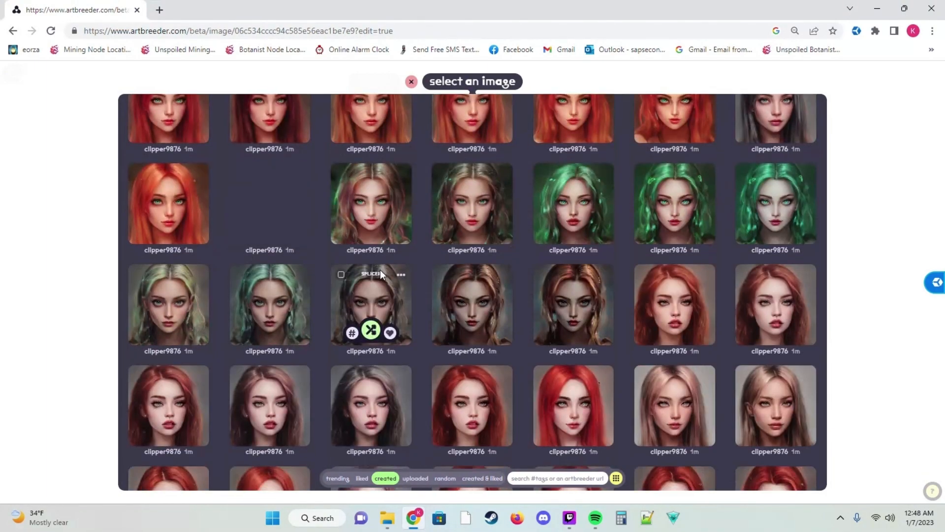
{"action": "scroll", "coordinate": [366, 254], "scroll_direction": "down", "scroll_amount": 10}
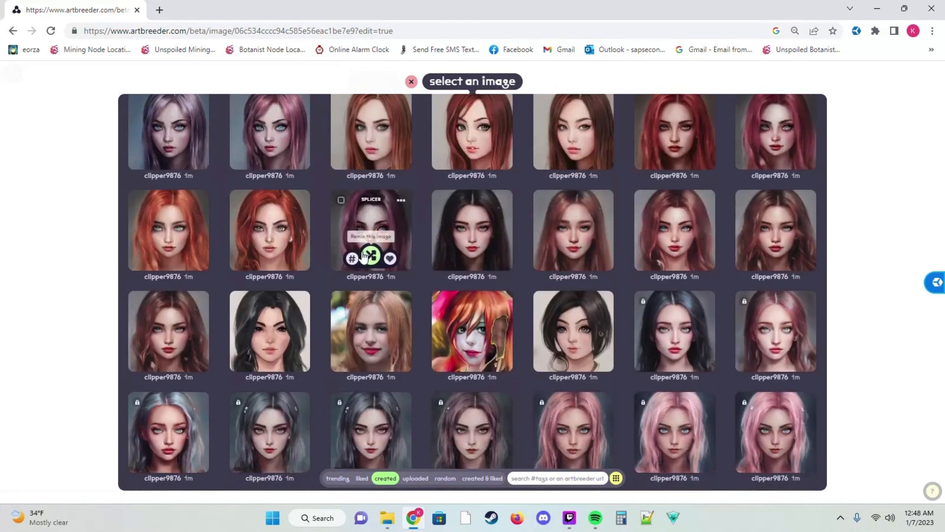
{"action": "scroll", "coordinate": [349, 255], "scroll_direction": "down", "scroll_amount": 10}
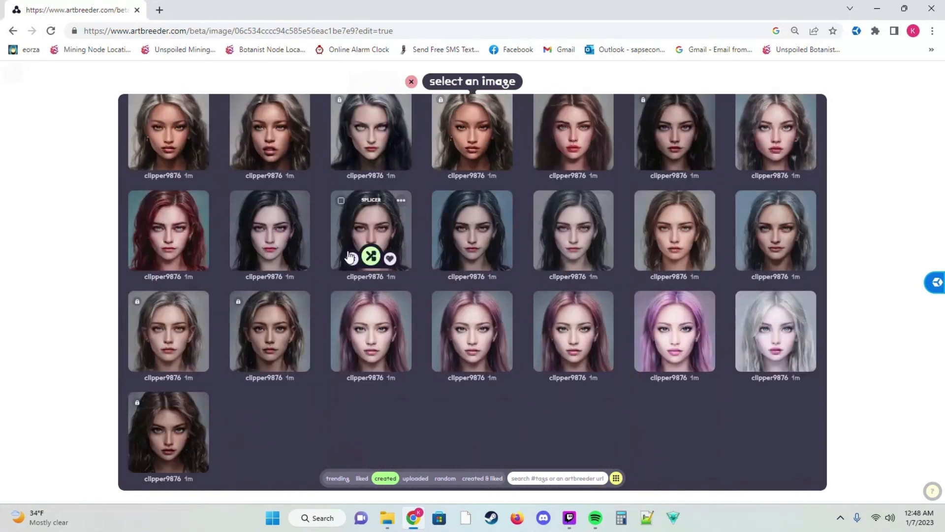
{"action": "scroll", "coordinate": [349, 256], "scroll_direction": "down", "scroll_amount": 10}
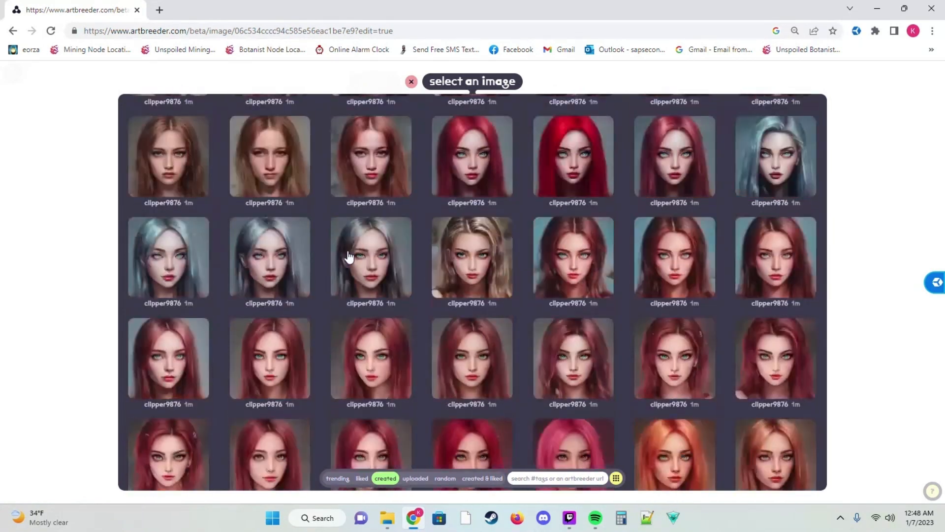
{"action": "scroll", "coordinate": [349, 257], "scroll_direction": "down", "scroll_amount": 10}
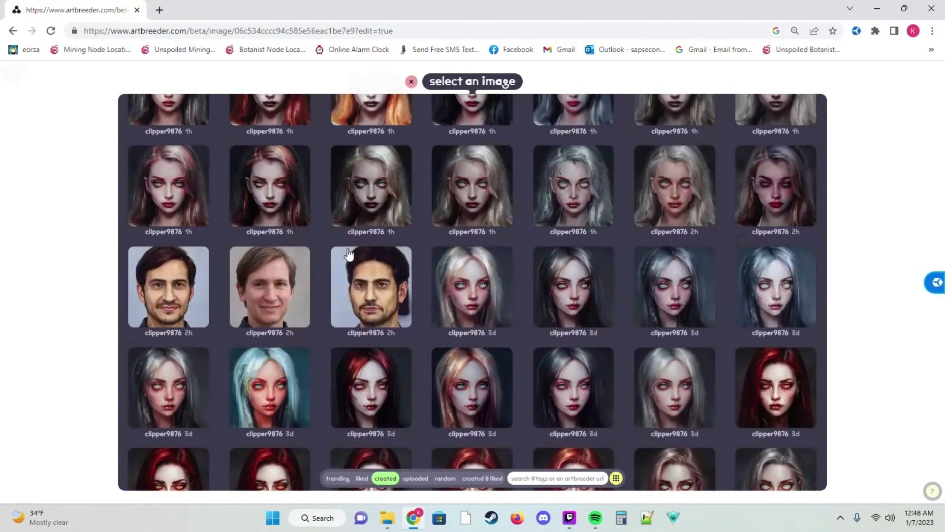
{"action": "scroll", "coordinate": [348, 246], "scroll_direction": "up", "scroll_amount": 15}
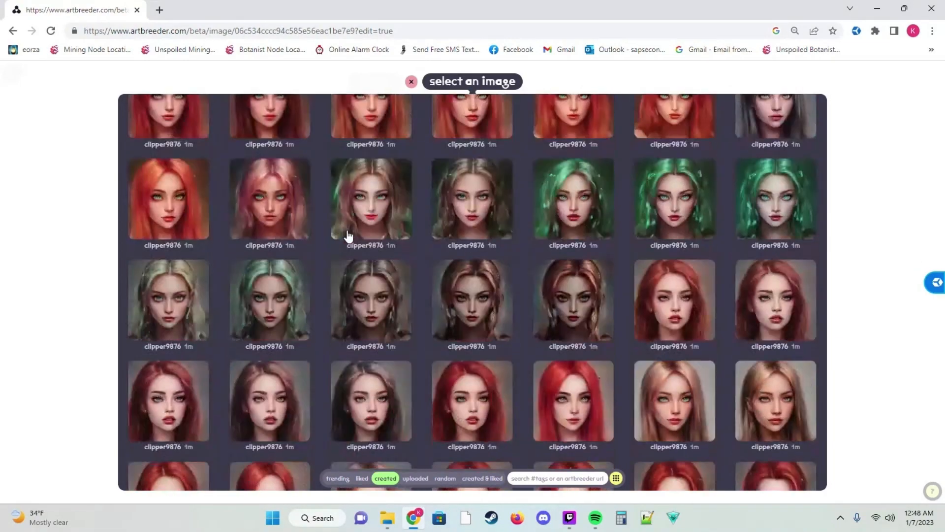
{"action": "scroll", "coordinate": [349, 231], "scroll_direction": "down", "scroll_amount": 15}
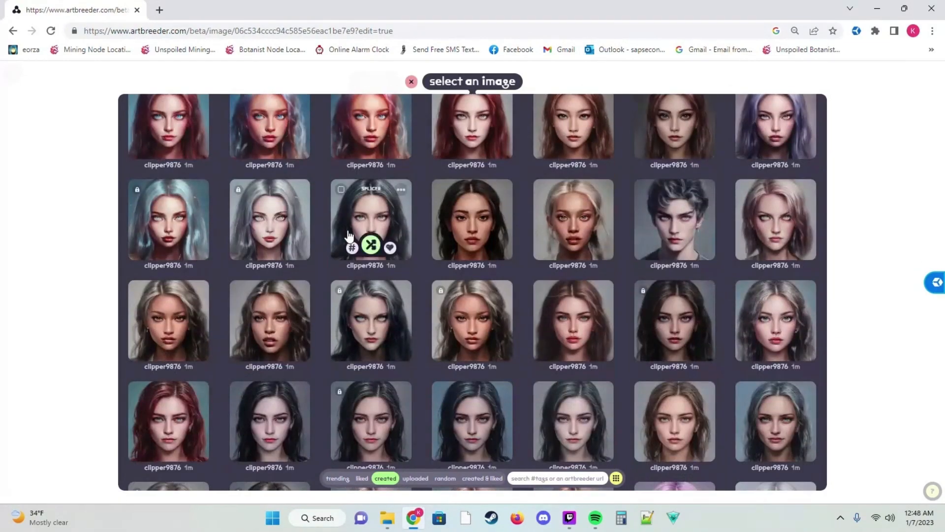
{"action": "scroll", "coordinate": [389, 327], "scroll_direction": "up", "scroll_amount": 6}
{"action": "scroll", "coordinate": [409, 310], "scroll_direction": "up", "scroll_amount": 9}
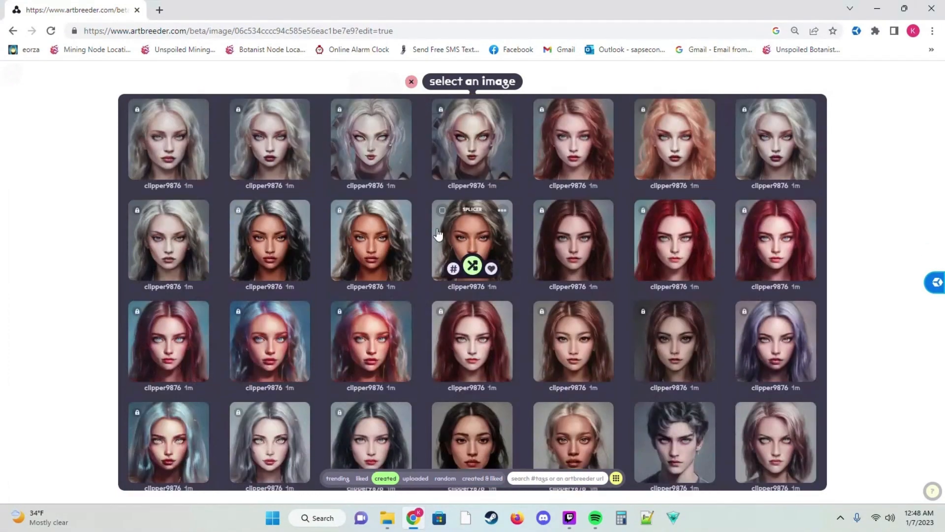
{"action": "scroll", "coordinate": [210, 278], "scroll_direction": "up", "scroll_amount": 10}
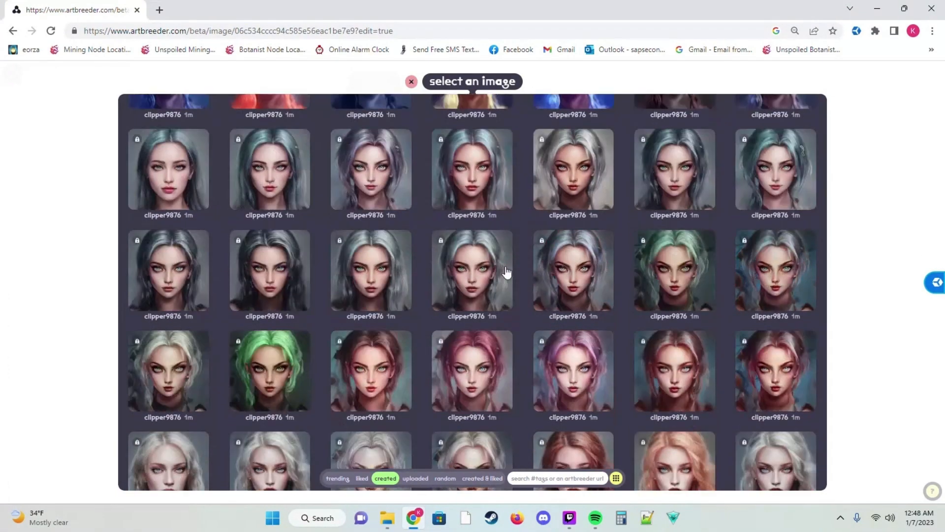
{"action": "scroll", "coordinate": [442, 302], "scroll_direction": "up", "scroll_amount": 1}
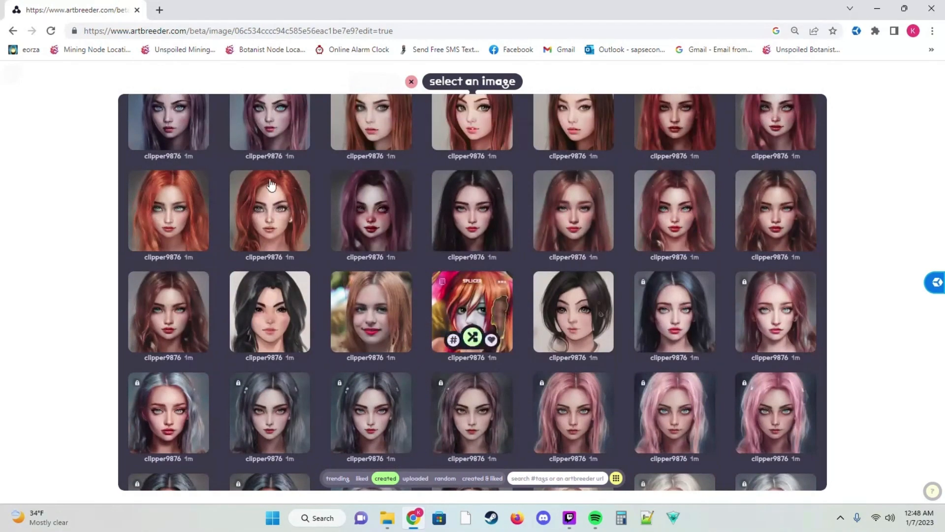
{"action": "scroll", "coordinate": [640, 397], "scroll_direction": "up", "scroll_amount": 3}
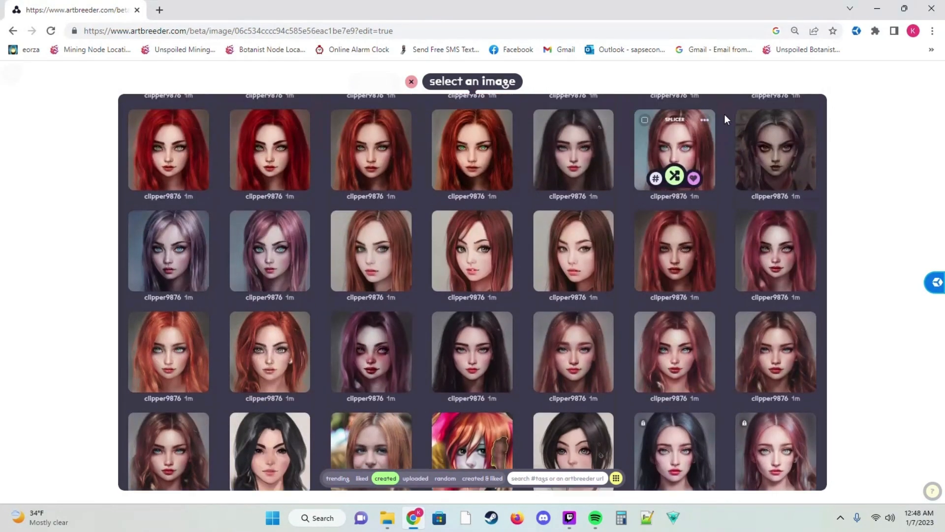
{"action": "scroll", "coordinate": [724, 114], "scroll_direction": "down", "scroll_amount": 7}
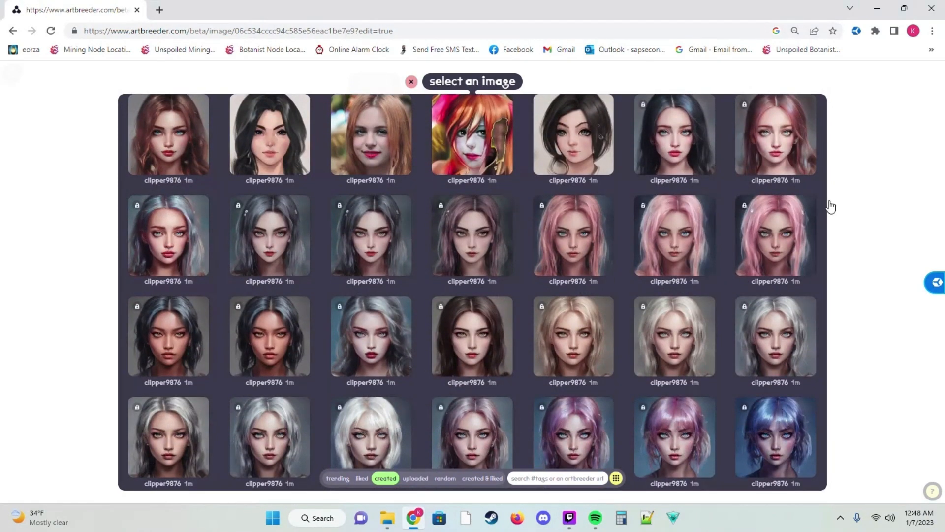
{"action": "scroll", "coordinate": [369, 305], "scroll_direction": "up", "scroll_amount": 4}
{"action": "scroll", "coordinate": [369, 268], "scroll_direction": "up", "scroll_amount": 10}
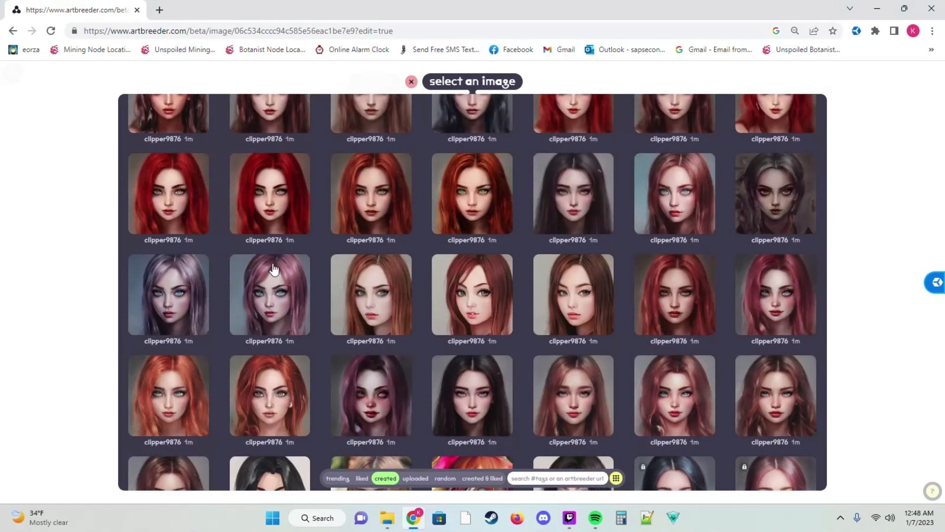
{"action": "scroll", "coordinate": [648, 312], "scroll_direction": "up", "scroll_amount": 7}
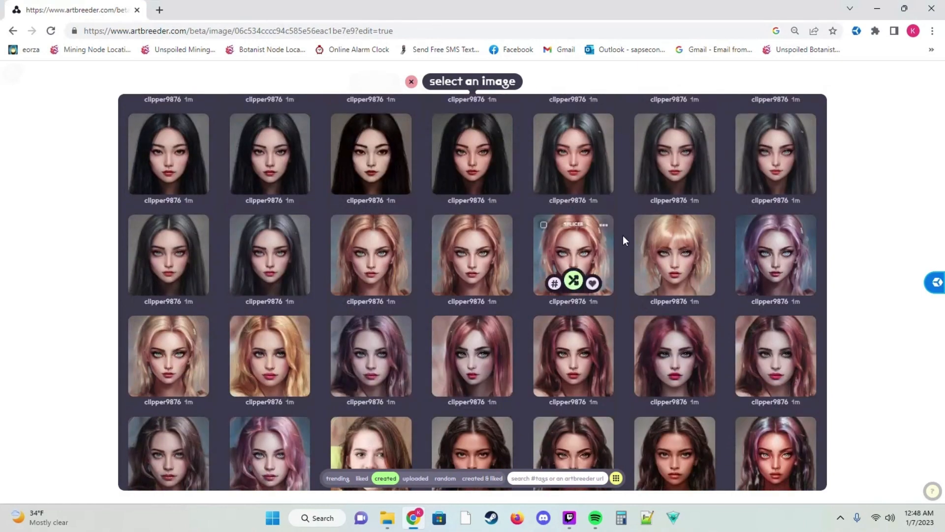
{"action": "scroll", "coordinate": [519, 315], "scroll_direction": "up", "scroll_amount": 6}
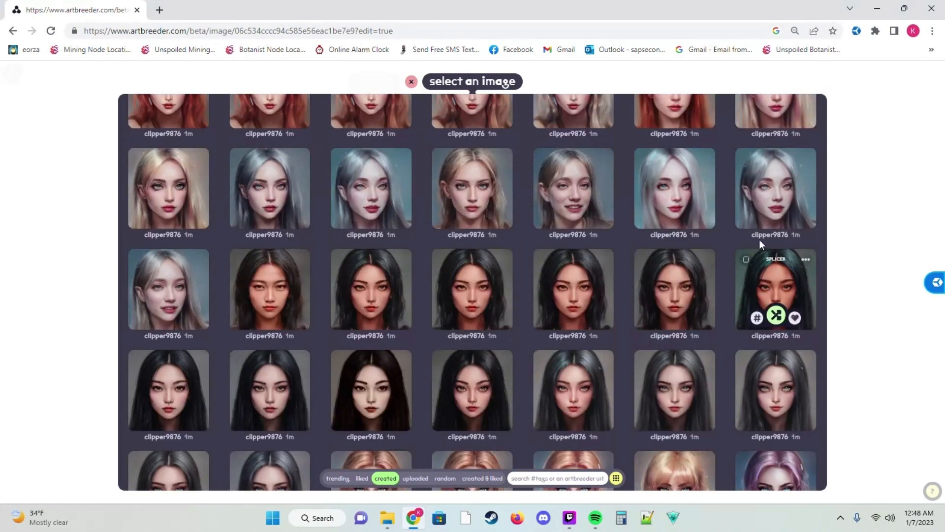
{"action": "scroll", "coordinate": [501, 311], "scroll_direction": "up", "scroll_amount": 10}
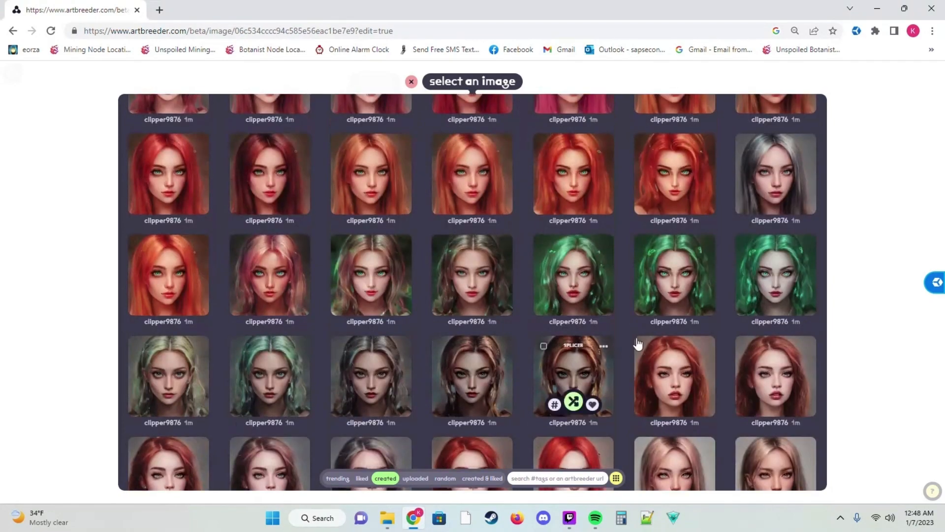
{"action": "scroll", "coordinate": [471, 421], "scroll_direction": "up", "scroll_amount": 10}
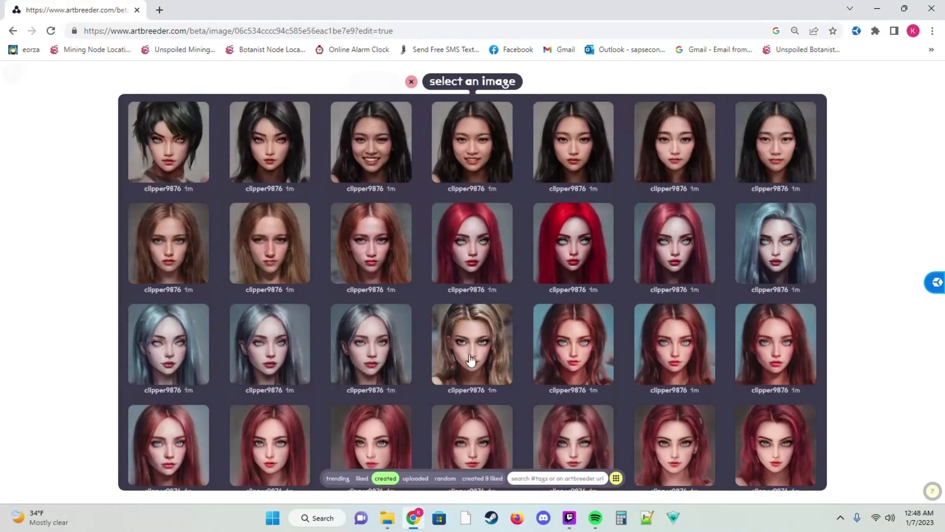
{"action": "scroll", "coordinate": [660, 295], "scroll_direction": "down", "scroll_amount": 10}
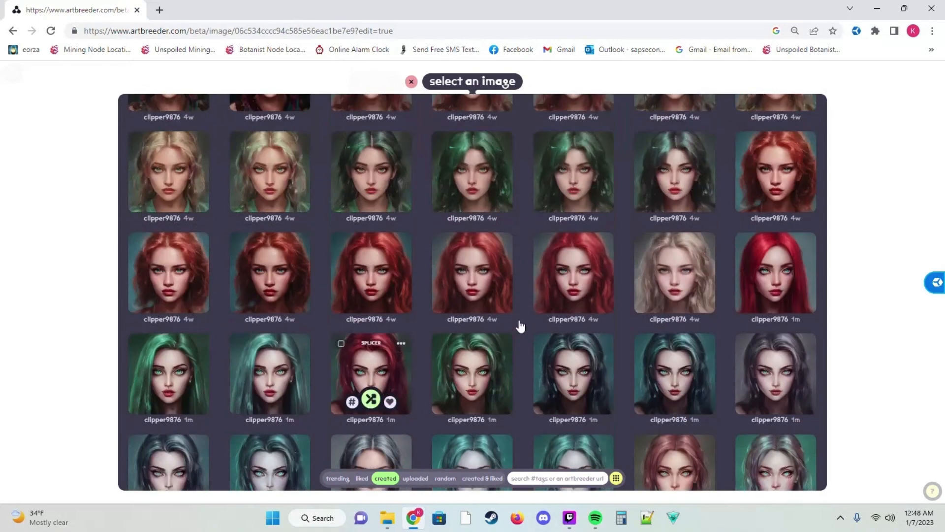
{"action": "scroll", "coordinate": [638, 307], "scroll_direction": "up", "scroll_amount": 8}
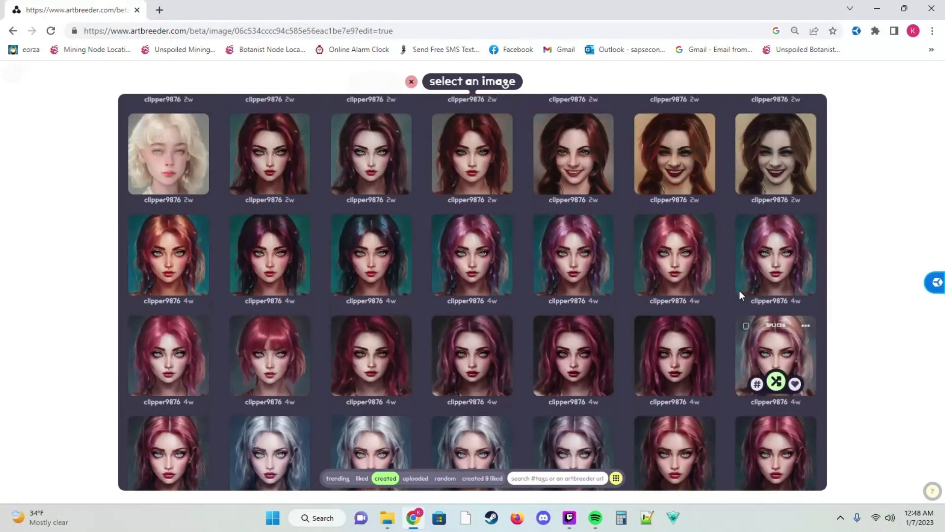
{"action": "scroll", "coordinate": [542, 261], "scroll_direction": "down", "scroll_amount": 5}
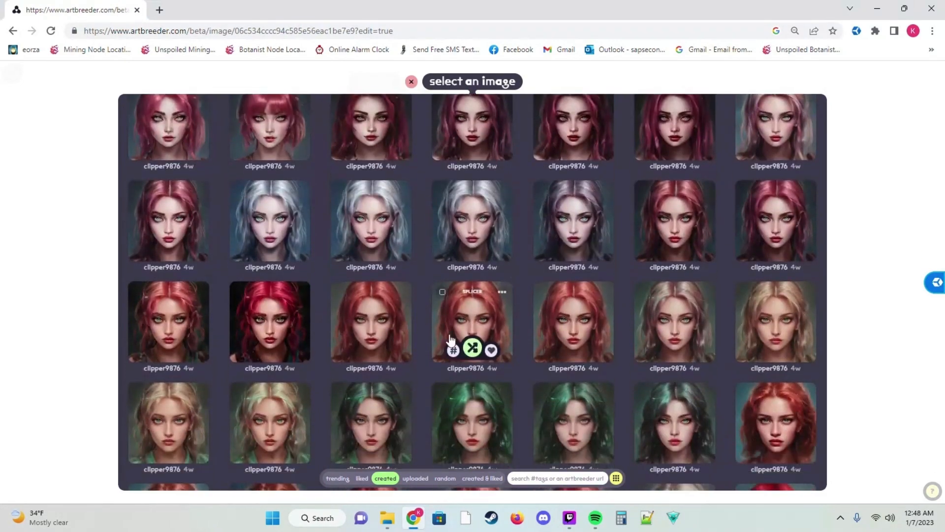
{"action": "scroll", "coordinate": [472, 354], "scroll_direction": "down", "scroll_amount": 4}
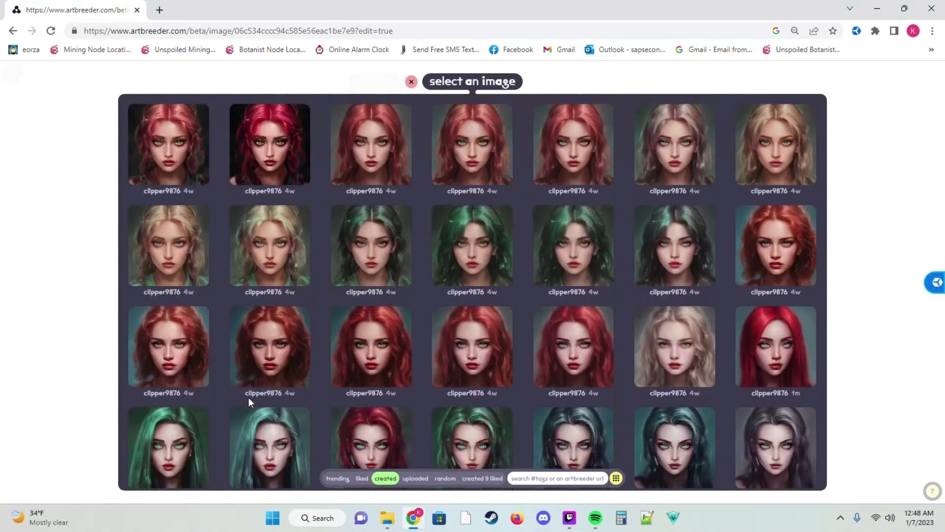
{"action": "scroll", "coordinate": [566, 374], "scroll_direction": "up", "scroll_amount": 5}
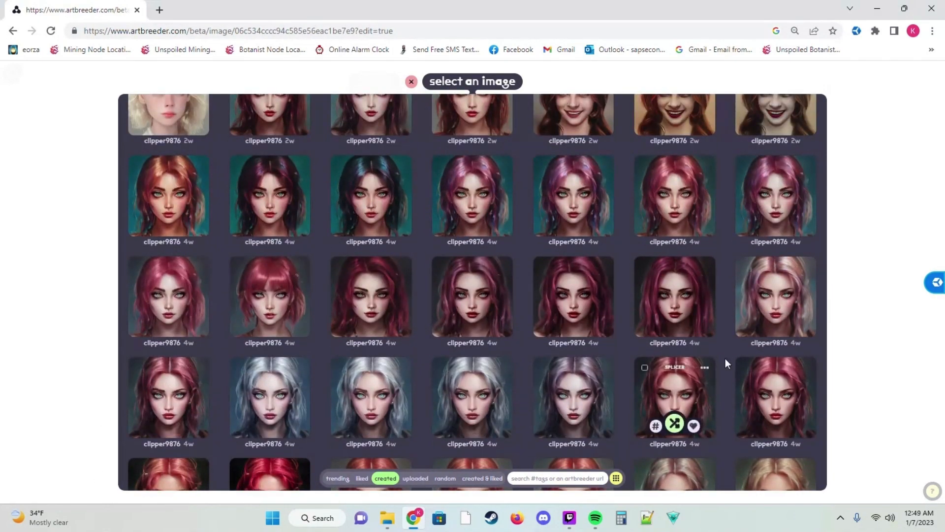
{"action": "scroll", "coordinate": [591, 379], "scroll_direction": "up", "scroll_amount": 3}
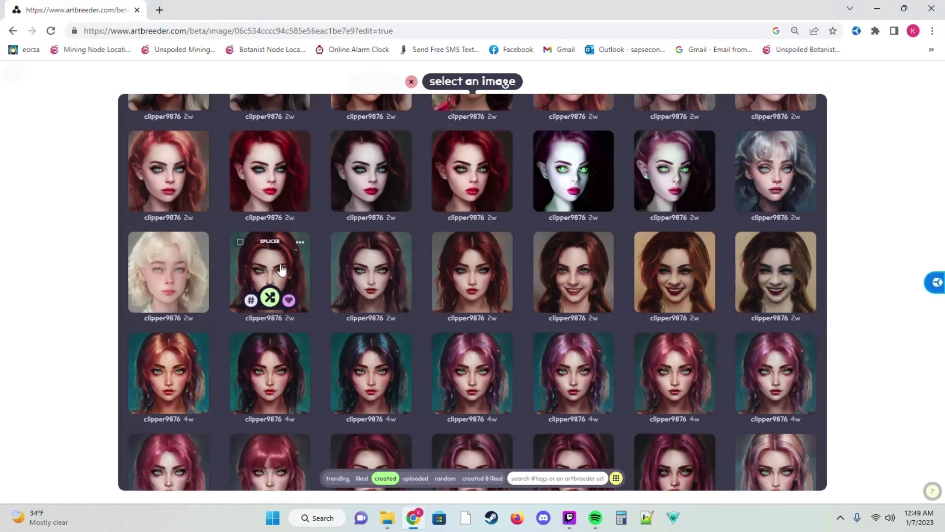
{"action": "scroll", "coordinate": [266, 374], "scroll_direction": "up", "scroll_amount": 2}
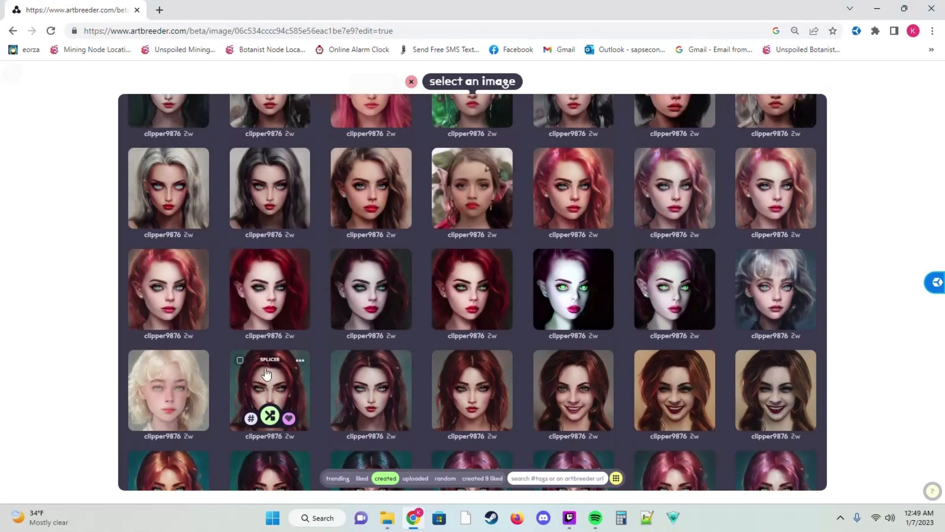
{"action": "left_click", "coordinate": [261, 399]}
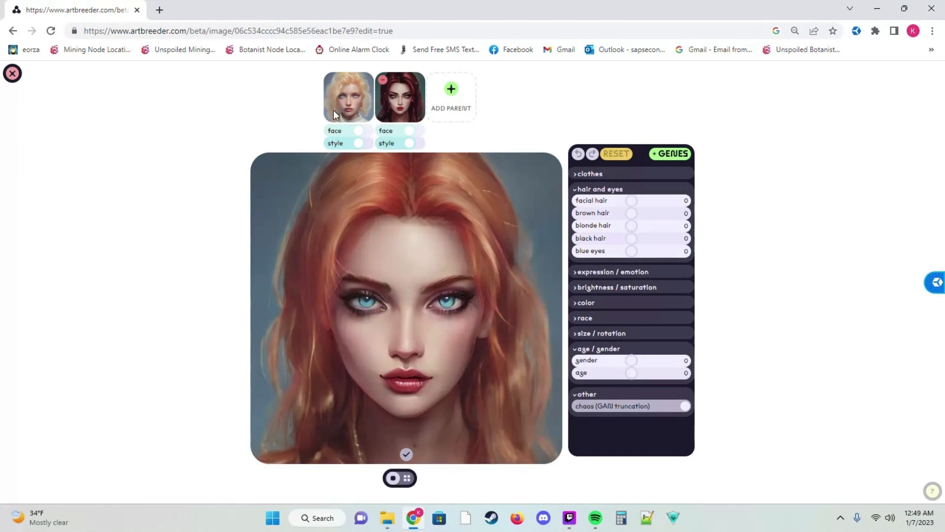
- Save the blend of the blonde and dark red-haired parents and open the resulting orange-haired portrait for remixing
{"action": "left_click", "coordinate": [413, 442]}
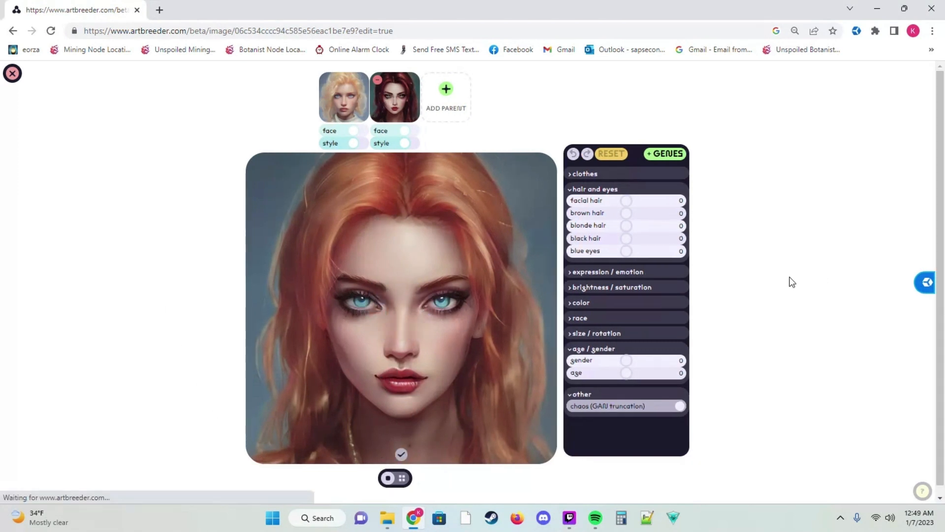
{"action": "scroll", "coordinate": [701, 382], "scroll_direction": "down", "scroll_amount": 1}
{"action": "scroll", "coordinate": [701, 383], "scroll_direction": "down", "scroll_amount": 3}
{"action": "mouse_move", "coordinate": [86, 425]}
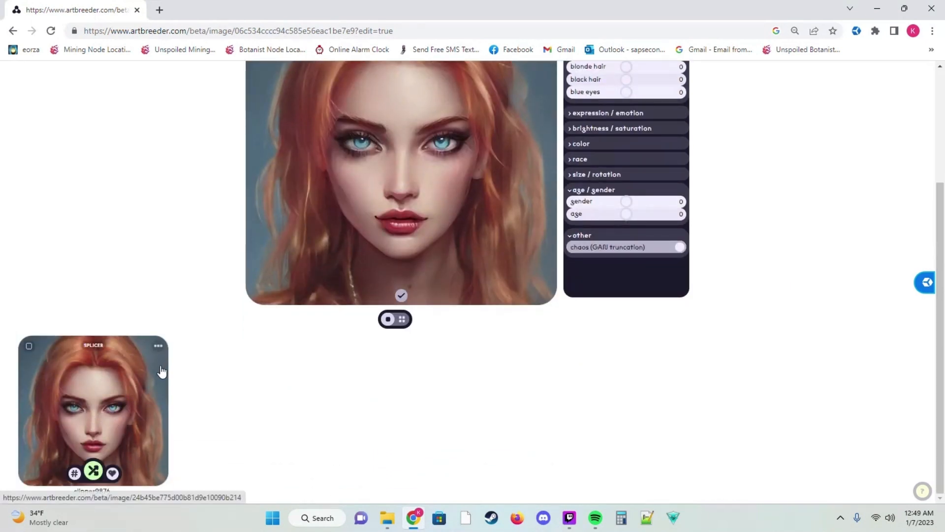
{"action": "left_click", "coordinate": [173, 388]}
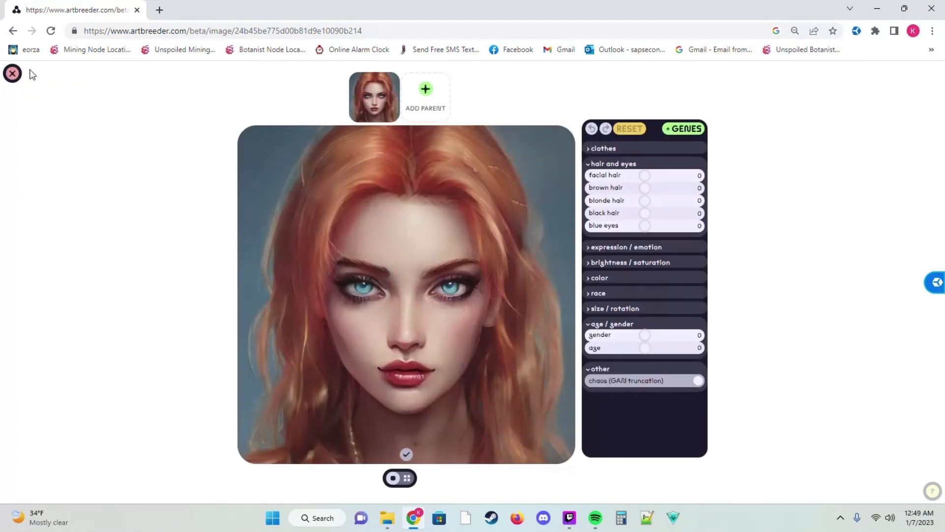
- Close the editor and examine the orange-haired portrait's family tree of parent images
{"action": "left_click", "coordinate": [12, 74]}
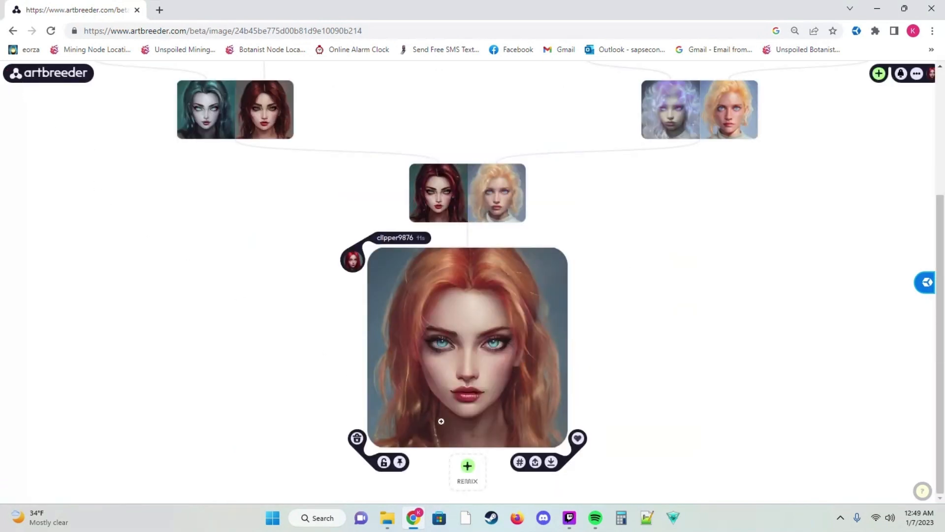
{"action": "scroll", "coordinate": [546, 362], "scroll_direction": "up", "scroll_amount": 1}
{"action": "scroll", "coordinate": [537, 366], "scroll_direction": "down", "scroll_amount": 1}
{"action": "scroll", "coordinate": [525, 366], "scroll_direction": "up", "scroll_amount": 2}
{"action": "scroll", "coordinate": [493, 398], "scroll_direction": "down", "scroll_amount": 2}
{"action": "scroll", "coordinate": [543, 334], "scroll_direction": "up", "scroll_amount": 3}
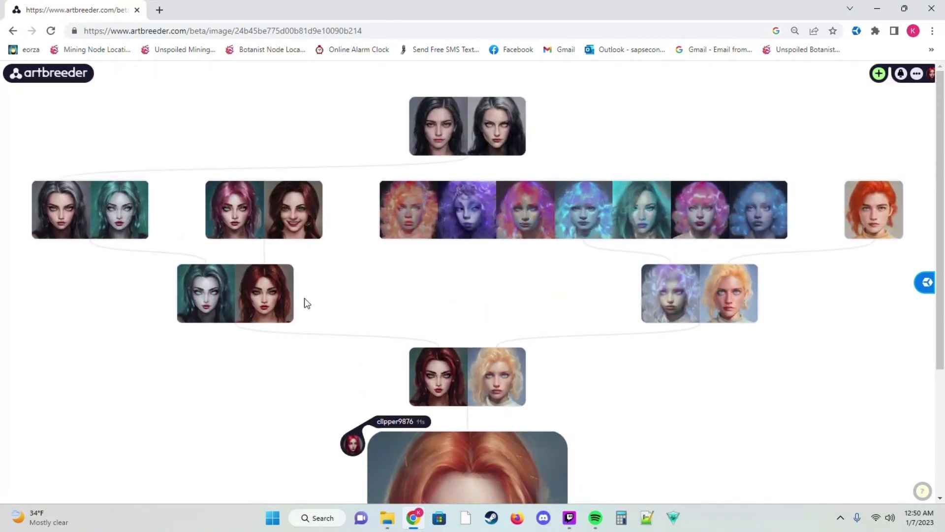
{"action": "scroll", "coordinate": [448, 279], "scroll_direction": "down", "scroll_amount": 2}
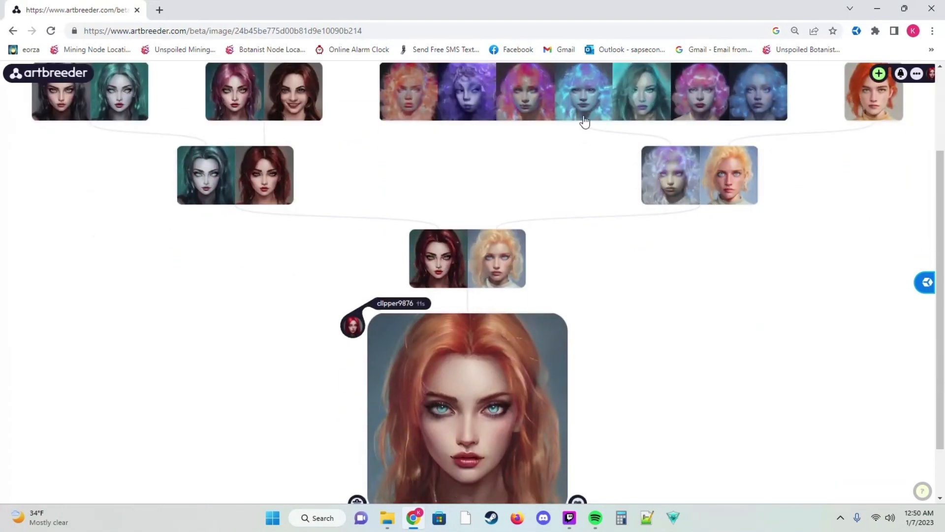
- Inspect the orange-haired portrait's full lineage, from the finished image up to the dark-haired pair at the start of the tree
{"action": "scroll", "coordinate": [584, 121], "scroll_direction": "up", "scroll_amount": 2}
{"action": "right_click", "coordinate": [266, 127]}
{"action": "scroll", "coordinate": [331, 235], "scroll_direction": "down", "scroll_amount": 3}
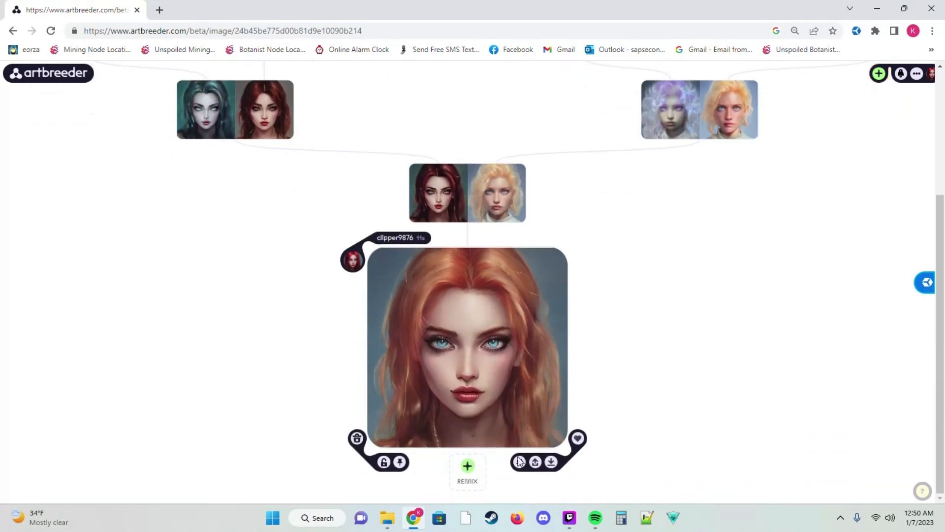
{"action": "right_click", "coordinate": [494, 365]}
{"action": "left_click", "coordinate": [259, 329]}
{"action": "scroll", "coordinate": [409, 279], "scroll_direction": "up", "scroll_amount": 1}
{"action": "scroll", "coordinate": [116, 186], "scroll_direction": "up", "scroll_amount": 2}
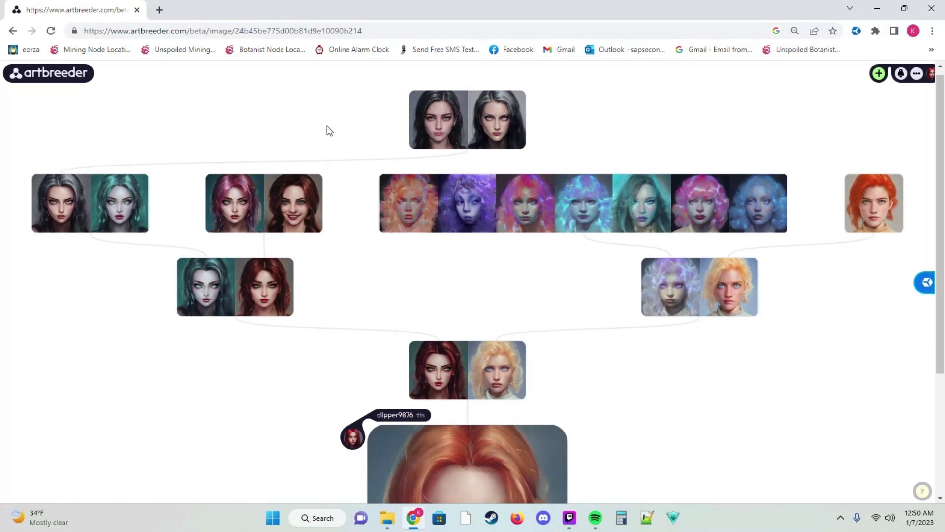
{"action": "scroll", "coordinate": [93, 245], "scroll_direction": "down", "scroll_amount": 1}
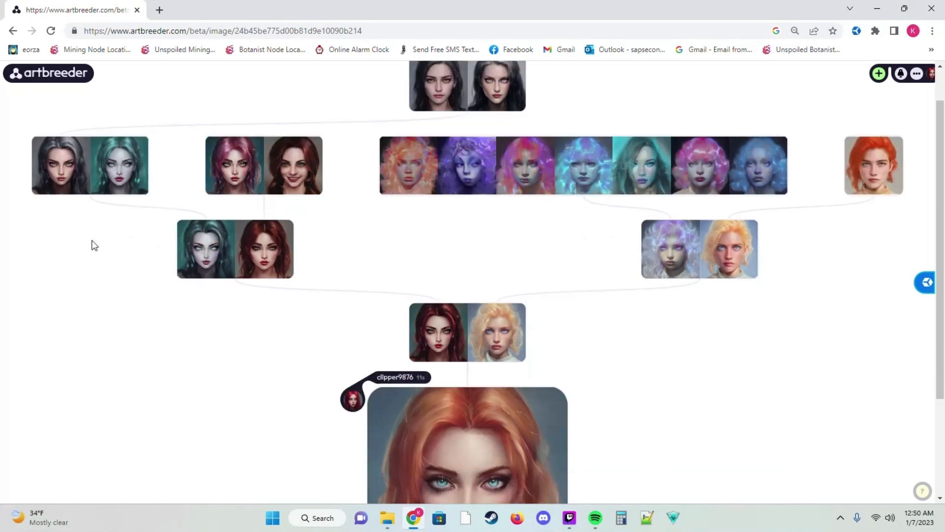
- Open the pricing page and review the image upload and high-res download allowances of the advanced plan
{"action": "left_click", "coordinate": [917, 74]}
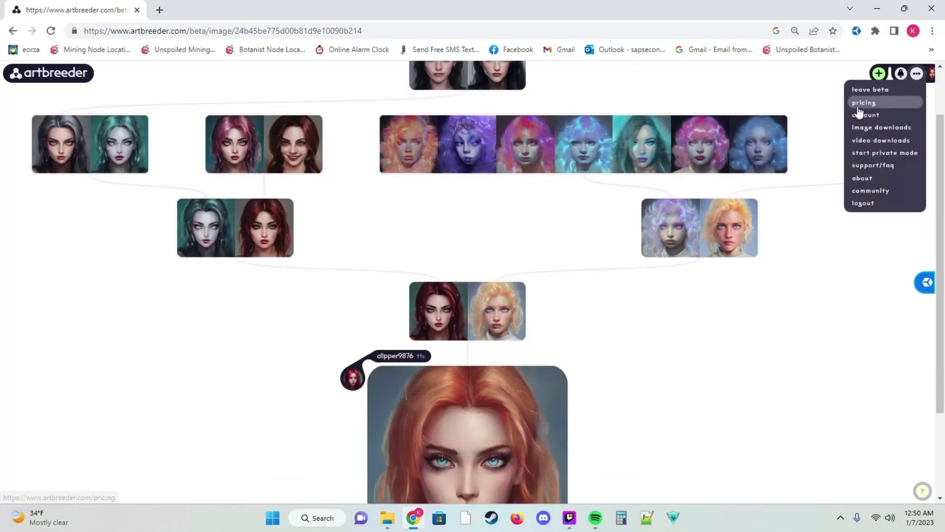
{"action": "left_click", "coordinate": [893, 102]}
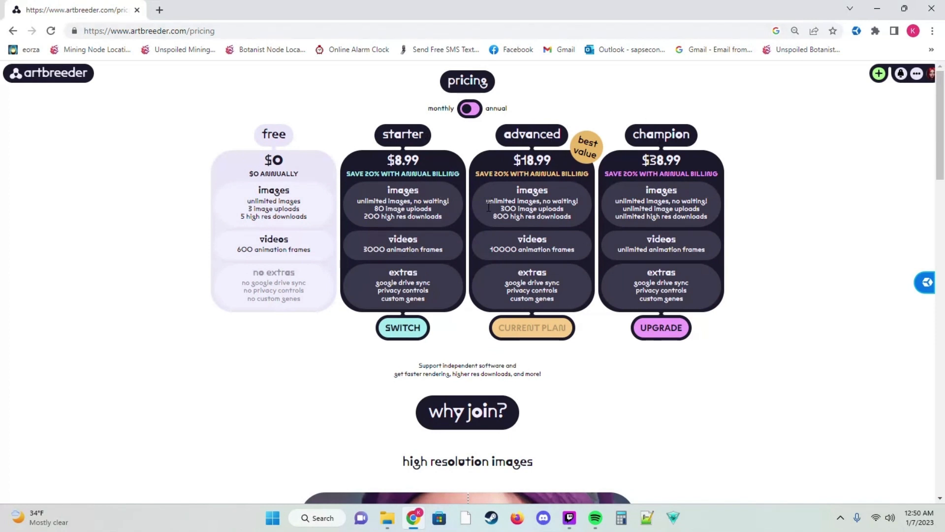
{"action": "left_click_drag", "start_coordinate": [496, 217], "coordinate": [541, 219]}
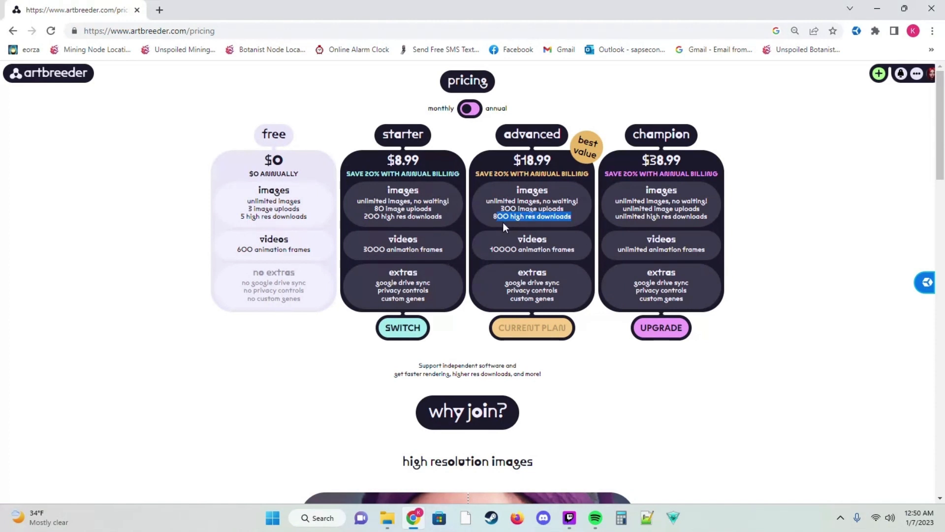
{"action": "left_click", "coordinate": [503, 223]}
{"action": "left_click_drag", "start_coordinate": [561, 225], "coordinate": [587, 233]}
{"action": "left_click", "coordinate": [495, 211]}
- Compare the image upload and high-res download allowances of the starter and free plans
{"action": "left_click_drag", "start_coordinate": [447, 227], "coordinate": [411, 208]}
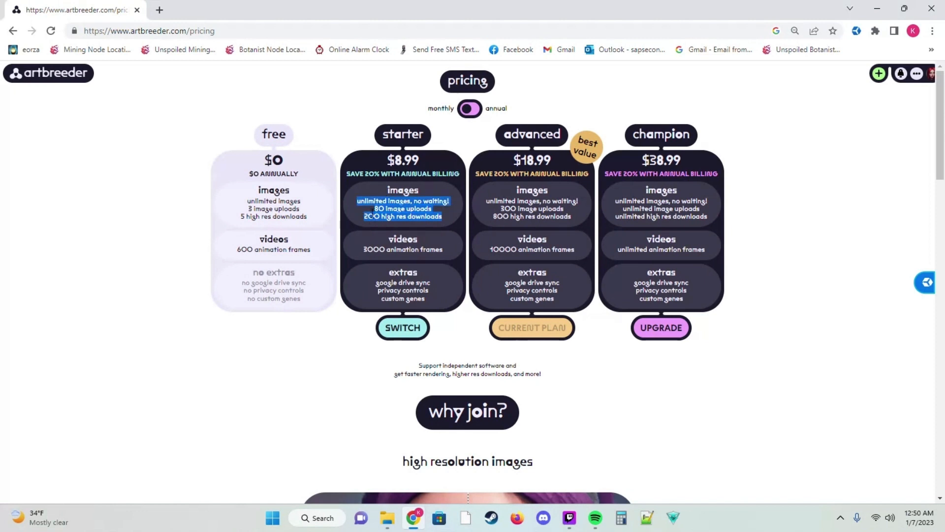
{"action": "left_click_drag", "start_coordinate": [307, 219], "coordinate": [234, 188]}
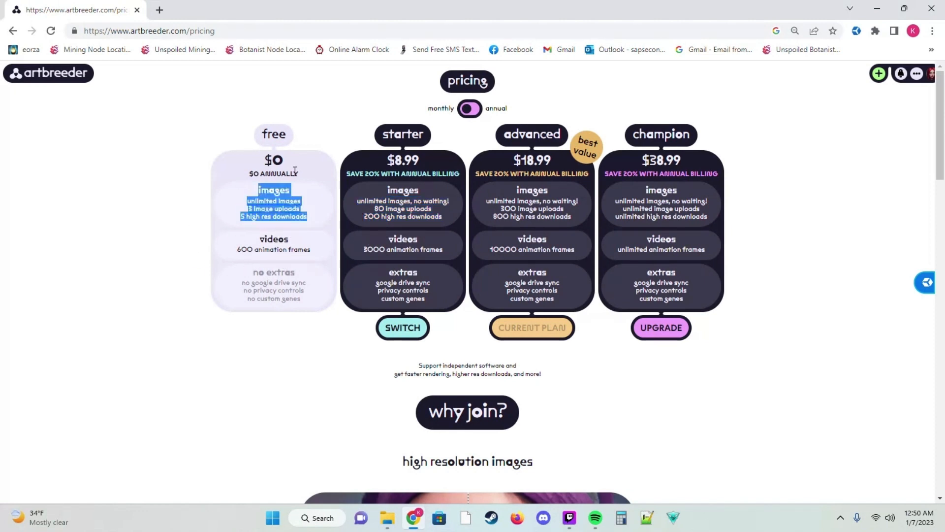
{"action": "left_click", "coordinate": [256, 216]}
{"action": "left_click_drag", "start_coordinate": [242, 219], "coordinate": [256, 190]}
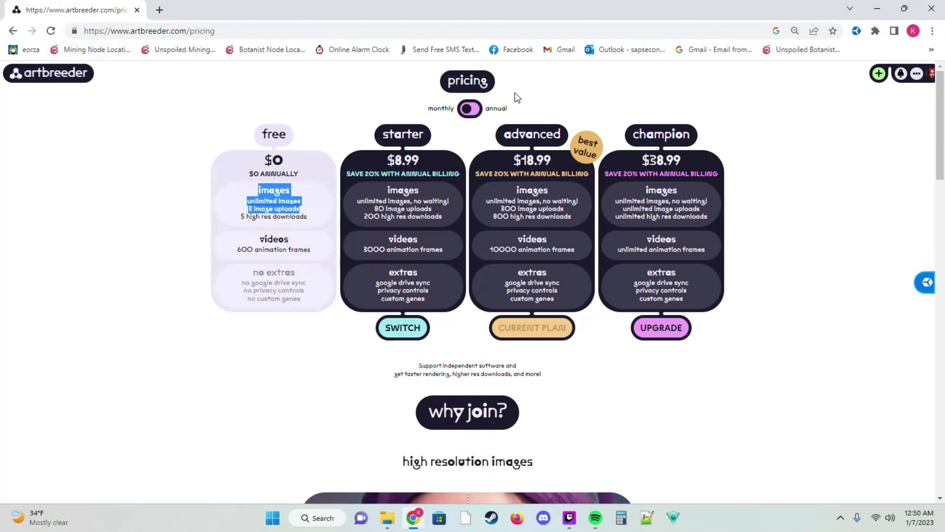
- Leave the pricing page for the browse gallery, and open the account's own profile gallery
{"action": "left_click", "coordinate": [82, 81]}
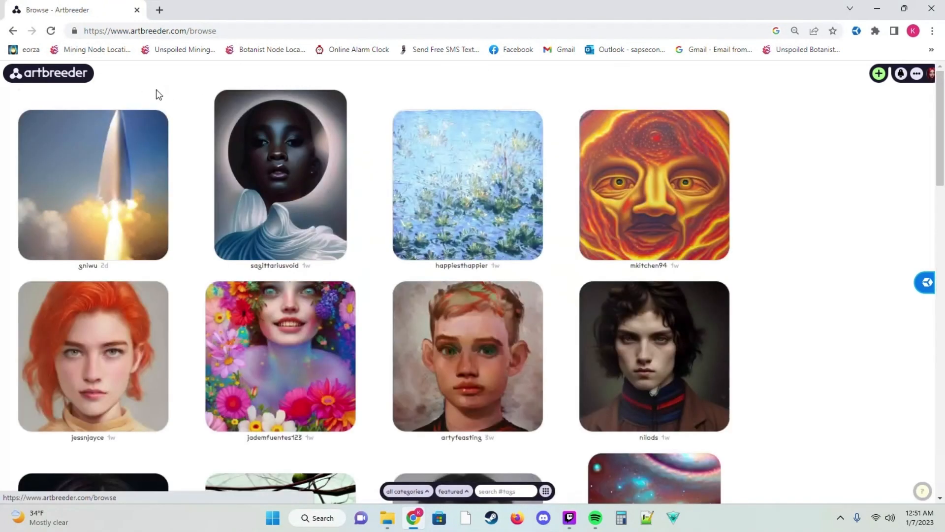
{"action": "left_click", "coordinate": [881, 77]}
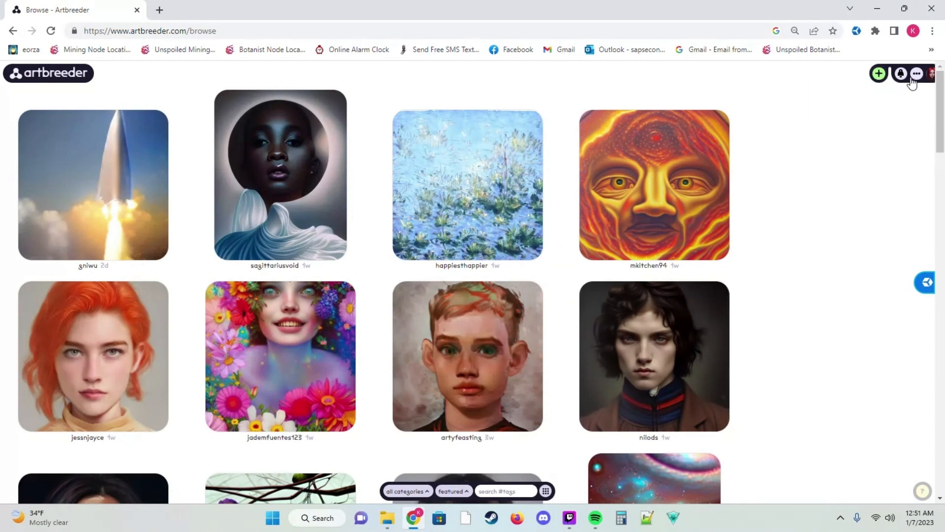
{"action": "left_click", "coordinate": [901, 80]}
{"action": "left_click", "coordinate": [916, 75]}
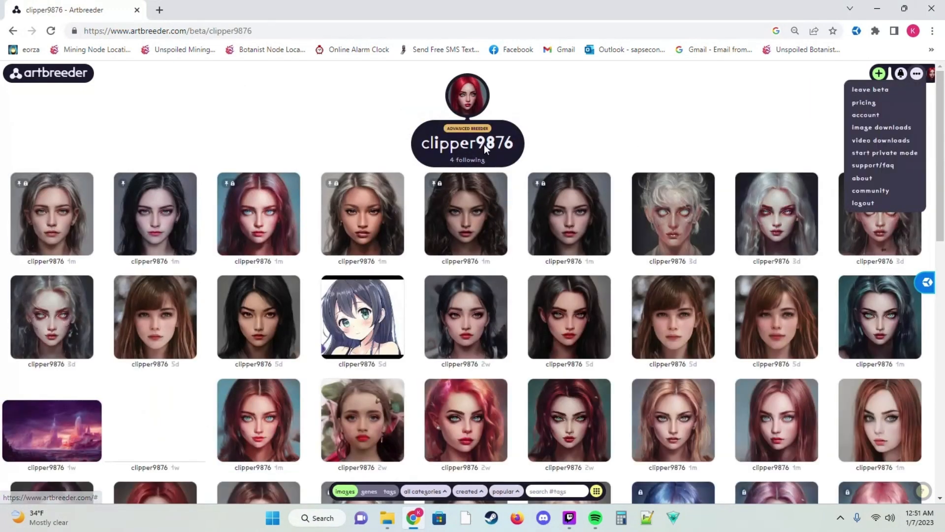
{"action": "left_click", "coordinate": [664, 158]}
- Look through the account's created images across all categories
{"action": "scroll", "coordinate": [664, 158], "scroll_direction": "down", "scroll_amount": 3}
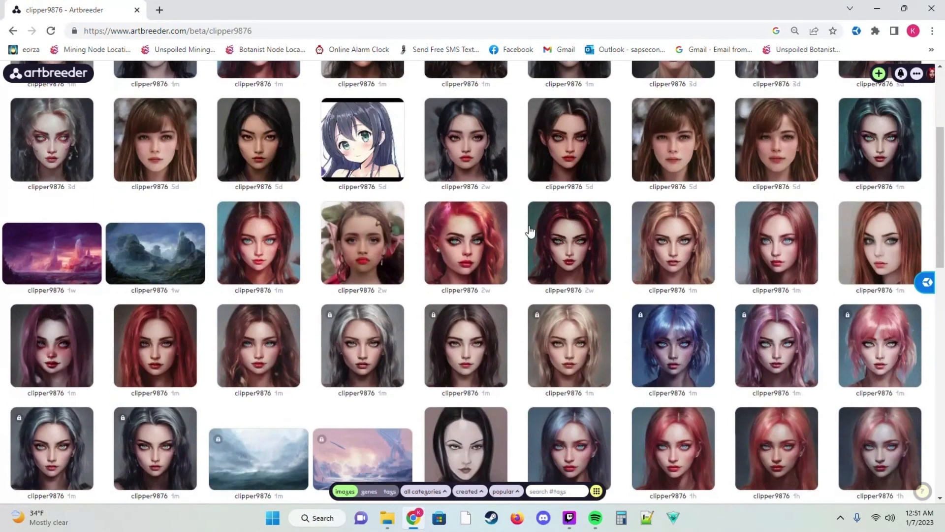
{"action": "scroll", "coordinate": [11, 214], "scroll_direction": "up", "scroll_amount": 3}
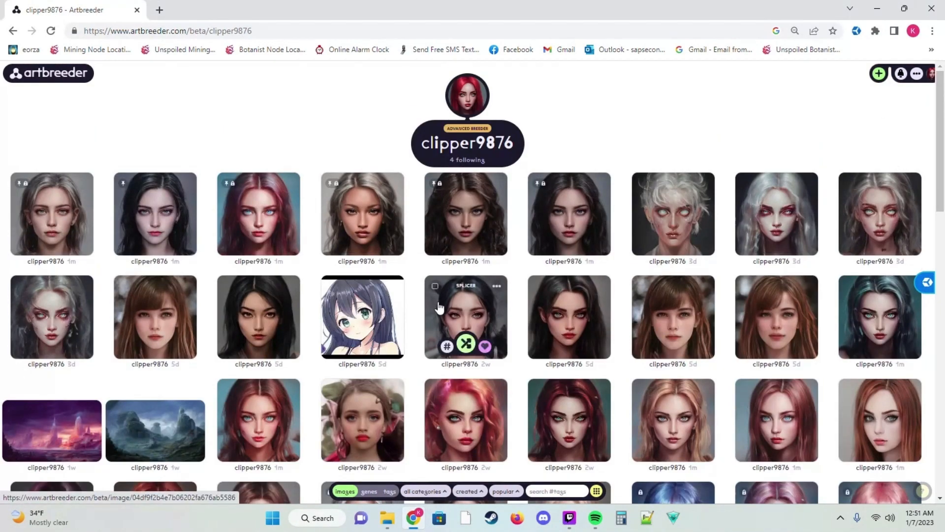
{"action": "scroll", "coordinate": [439, 310], "scroll_direction": "down", "scroll_amount": 15}
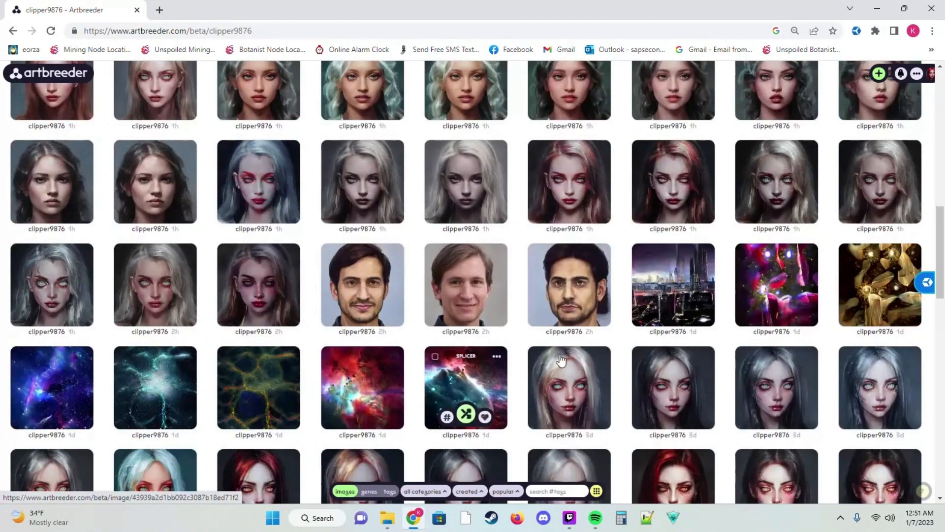
{"action": "scroll", "coordinate": [460, 201], "scroll_direction": "up", "scroll_amount": 3}
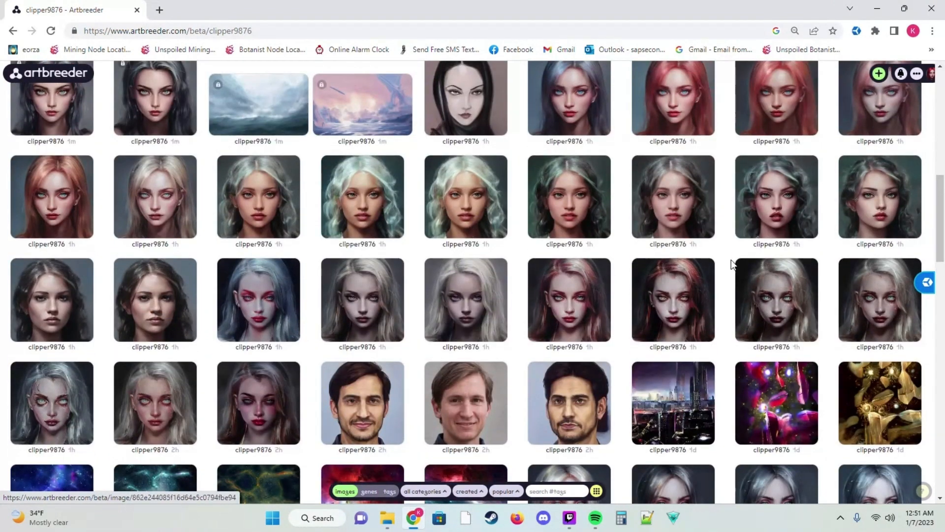
{"action": "scroll", "coordinate": [315, 335], "scroll_direction": "up", "scroll_amount": 5}
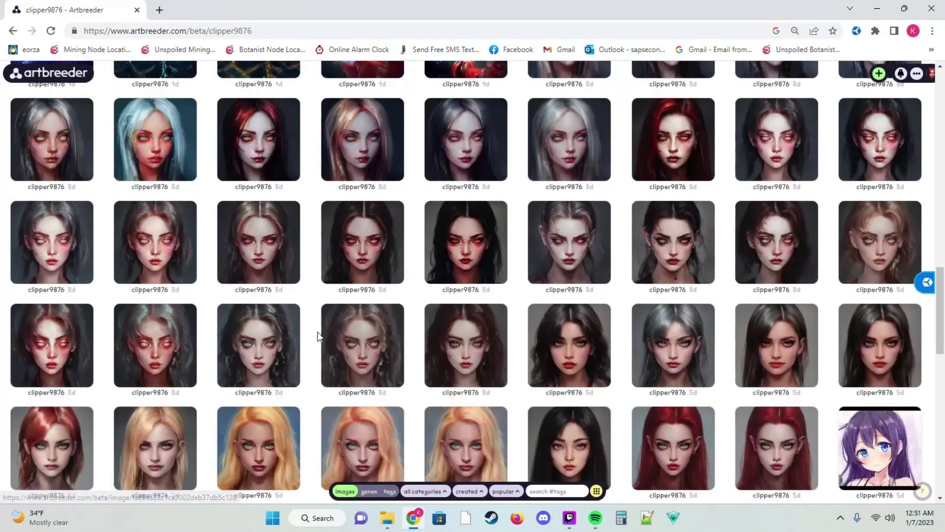
{"action": "scroll", "coordinate": [422, 369], "scroll_direction": "up", "scroll_amount": 7}
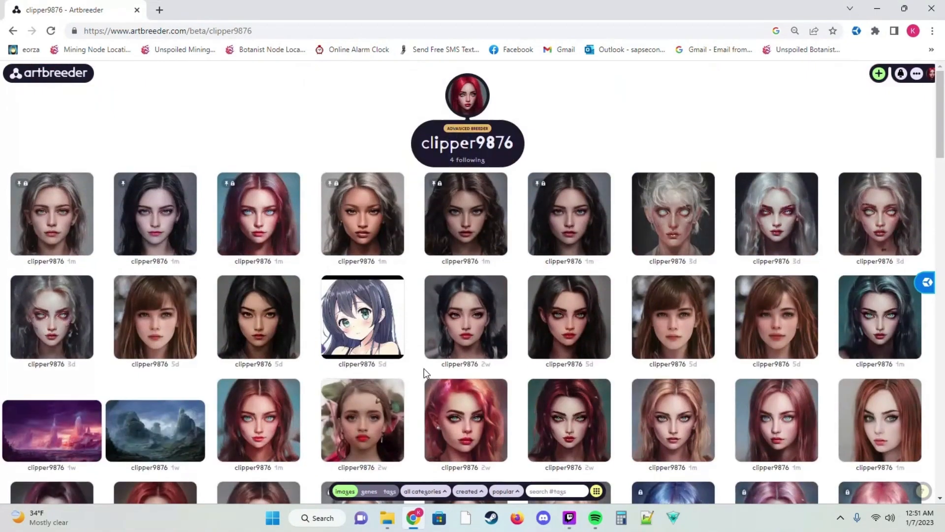
{"action": "scroll", "coordinate": [424, 368], "scroll_direction": "down", "scroll_amount": 15}
{"action": "scroll", "coordinate": [249, 377], "scroll_direction": "up", "scroll_amount": 10}
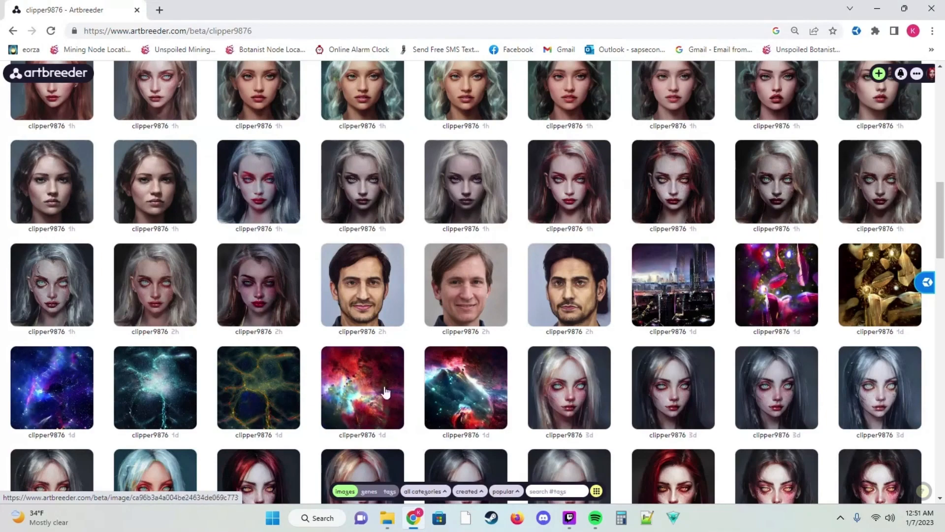
{"action": "scroll", "coordinate": [481, 390], "scroll_direction": "down", "scroll_amount": 10}
{"action": "scroll", "coordinate": [345, 405], "scroll_direction": "up", "scroll_amount": 2}
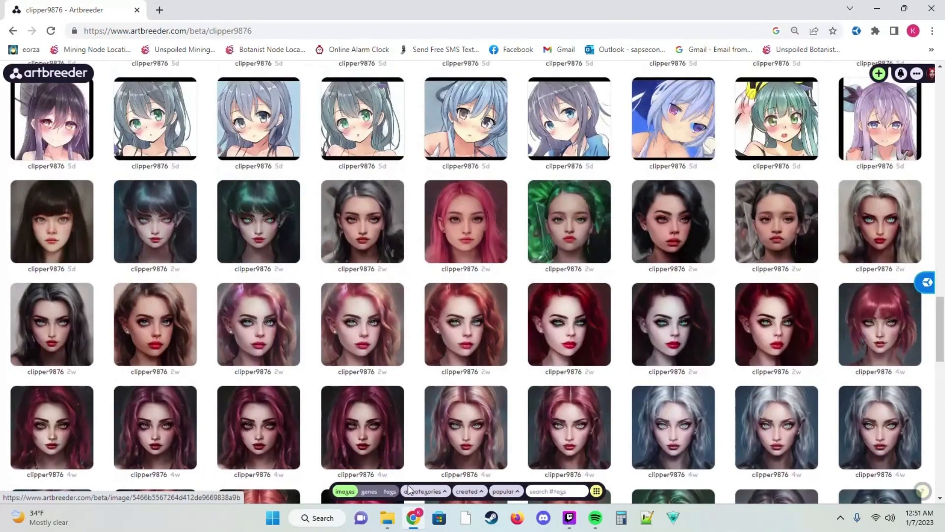
- Filter the created images by the landscapes category and by the paintings category
{"action": "left_click", "coordinate": [429, 488]}
{"action": "left_click", "coordinate": [422, 381]}
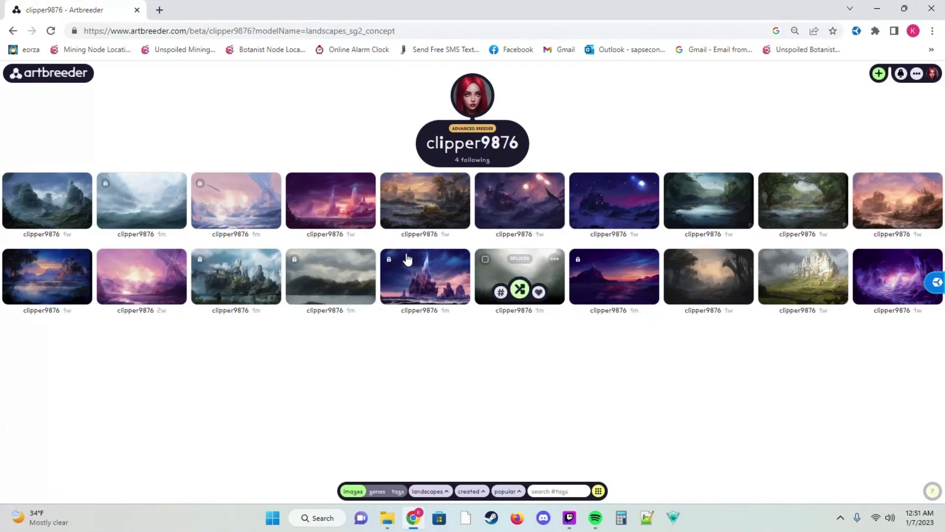
{"action": "left_click", "coordinate": [420, 494]}
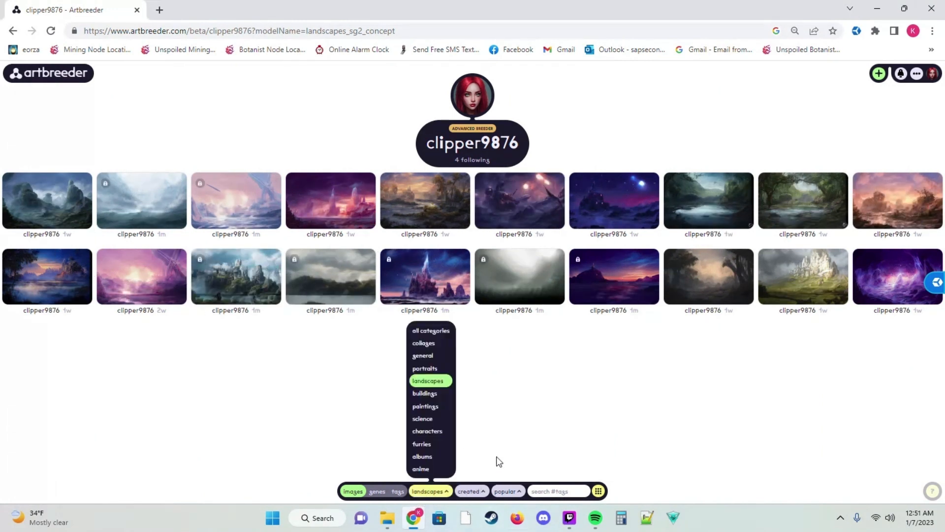
{"action": "left_click", "coordinate": [431, 413]}
- Filter the created images by the characters category and by the anime category
{"action": "left_click", "coordinate": [429, 491]}
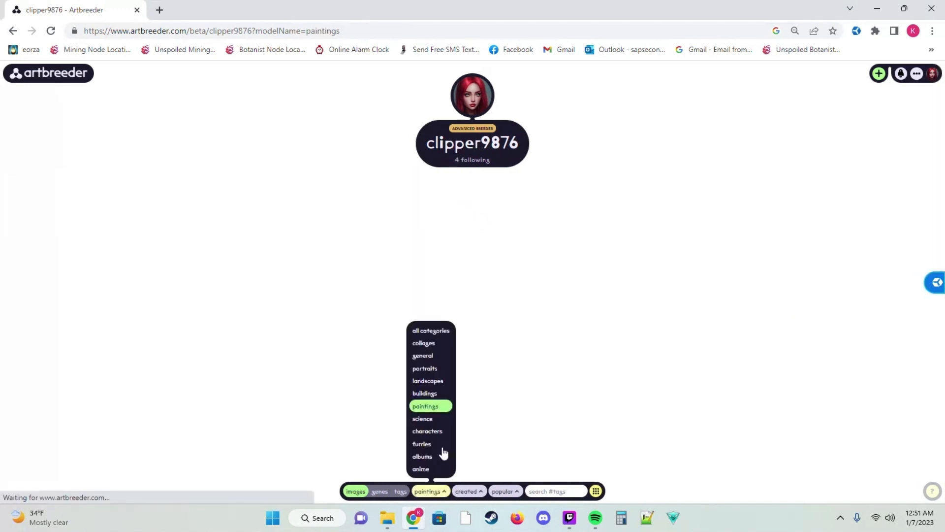
{"action": "left_click", "coordinate": [427, 431]}
{"action": "left_click", "coordinate": [432, 491]}
{"action": "left_click", "coordinate": [438, 463]}
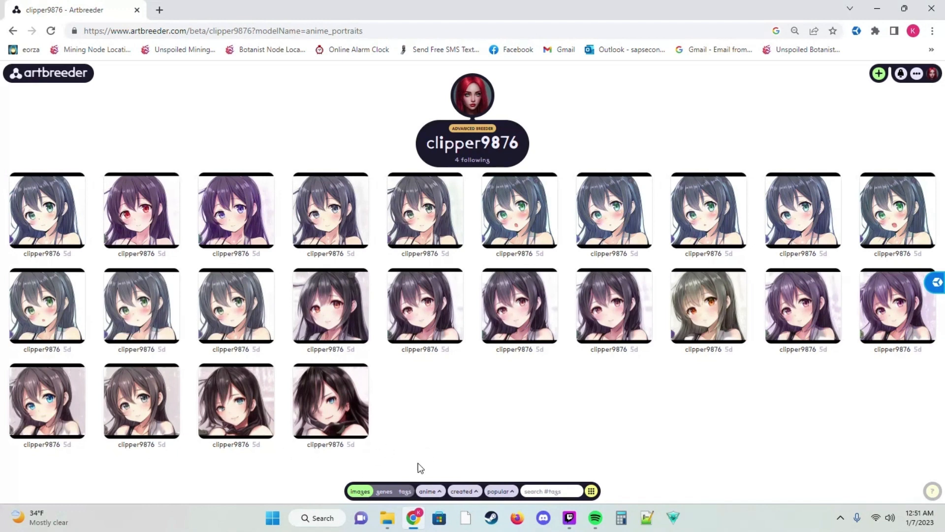
- Filter the created images to portraits and look through the resulting gallery
{"action": "left_click", "coordinate": [429, 490]}
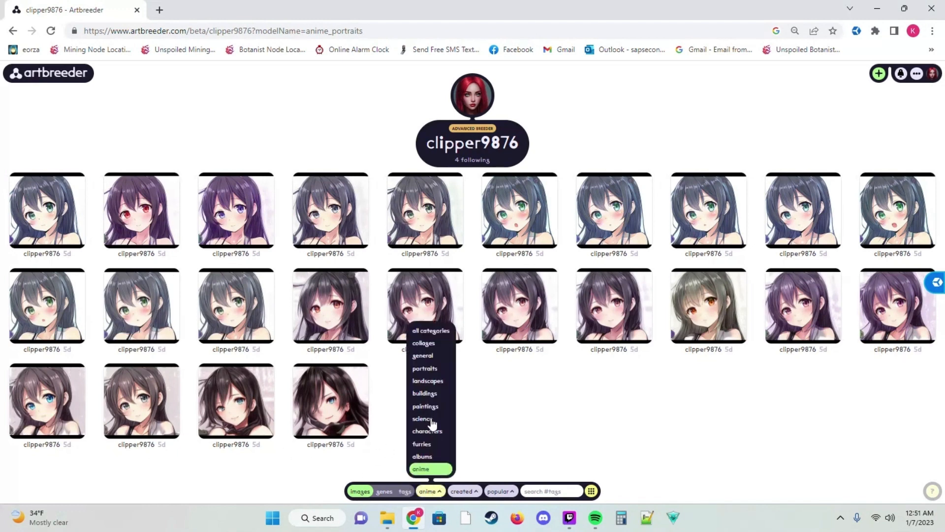
{"action": "left_click", "coordinate": [433, 372]}
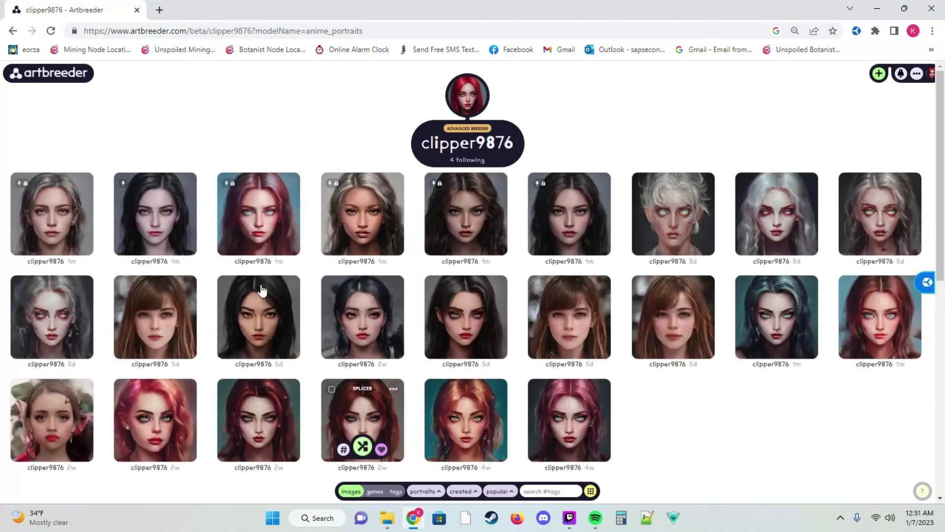
{"action": "scroll", "coordinate": [424, 249], "scroll_direction": "down", "scroll_amount": 2}
{"action": "scroll", "coordinate": [425, 249], "scroll_direction": "down", "scroll_amount": 9}
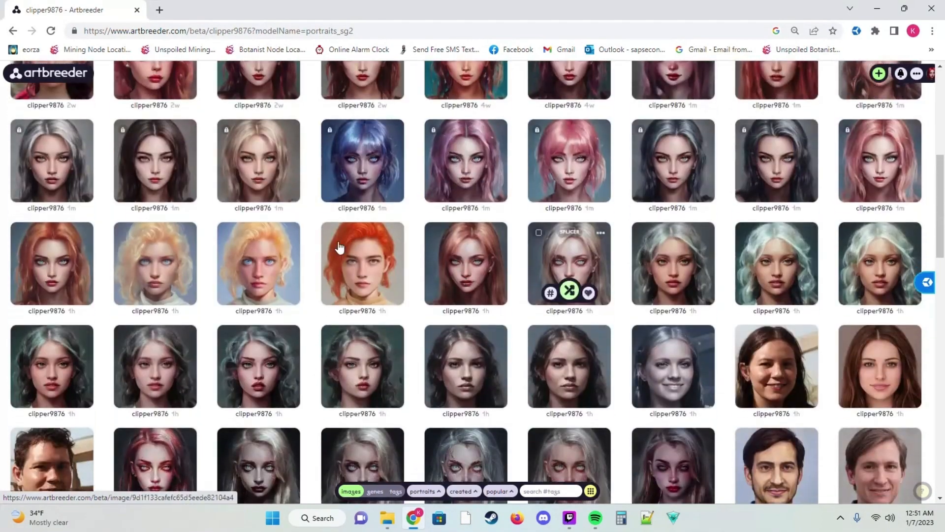
{"action": "scroll", "coordinate": [304, 271], "scroll_direction": "up", "scroll_amount": 5}
{"action": "scroll", "coordinate": [303, 271], "scroll_direction": "down", "scroll_amount": 3}
{"action": "scroll", "coordinate": [153, 334], "scroll_direction": "up", "scroll_amount": 7}
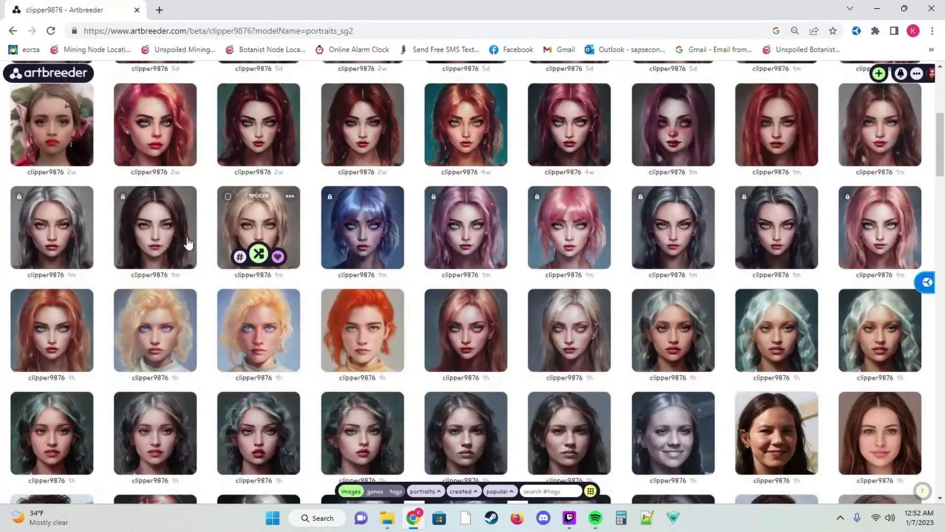
{"action": "scroll", "coordinate": [57, 159], "scroll_direction": "up", "scroll_amount": 1}
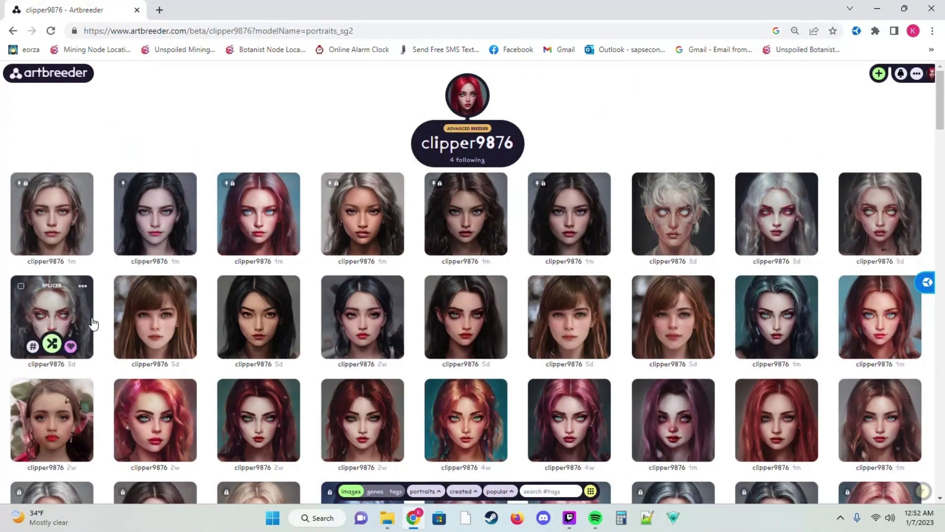
{"action": "scroll", "coordinate": [89, 325], "scroll_direction": "down", "scroll_amount": 2}
{"action": "scroll", "coordinate": [433, 489], "scroll_direction": "up", "scroll_amount": 2}
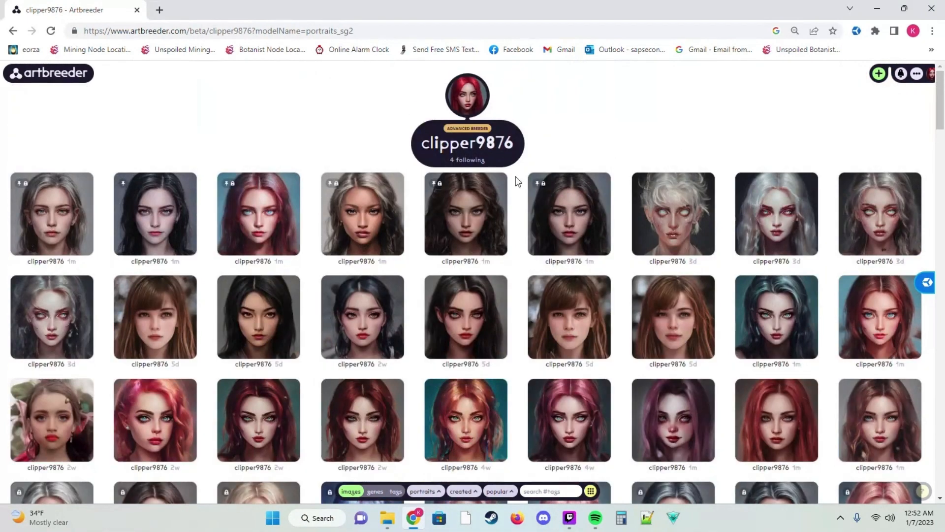
{"action": "left_click", "coordinate": [437, 492]}
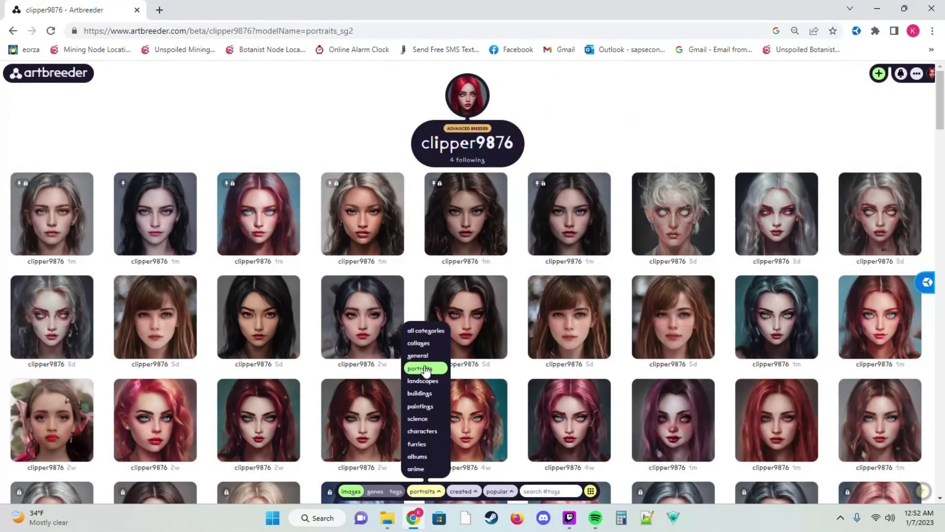
{"action": "left_click", "coordinate": [273, 148]}
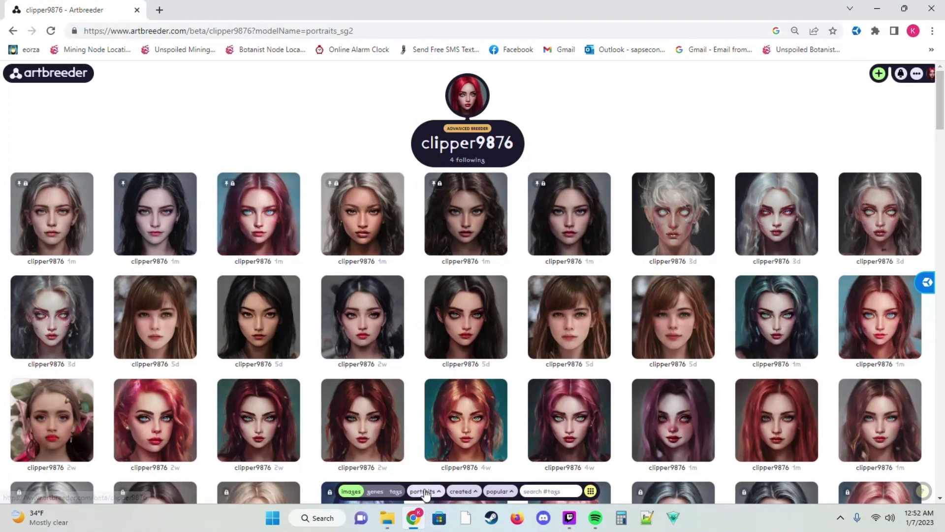
{"action": "left_click", "coordinate": [917, 78]}
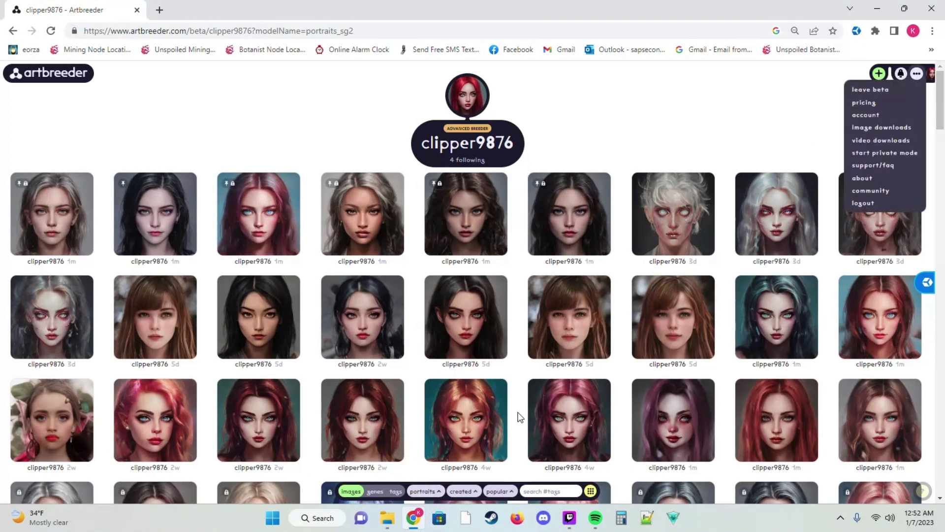
{"action": "left_click", "coordinate": [436, 493]}
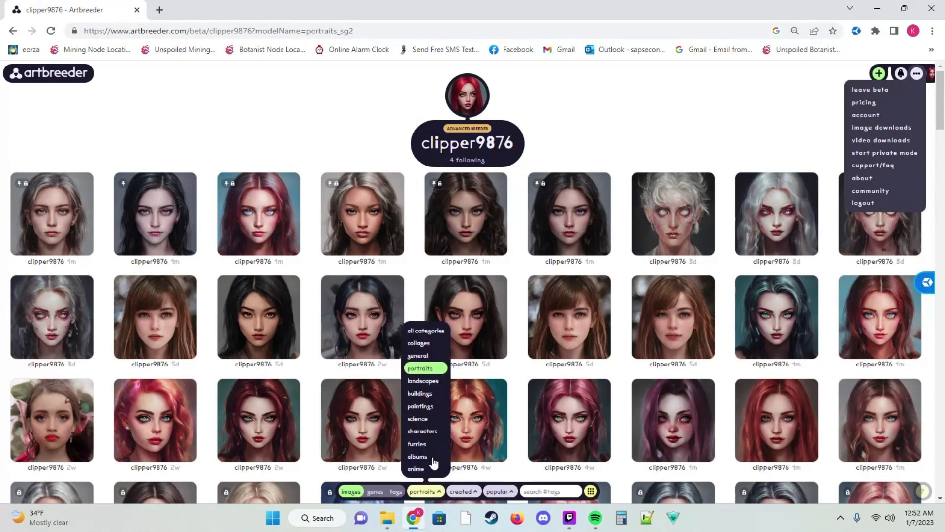
{"action": "left_click", "coordinate": [242, 121]}
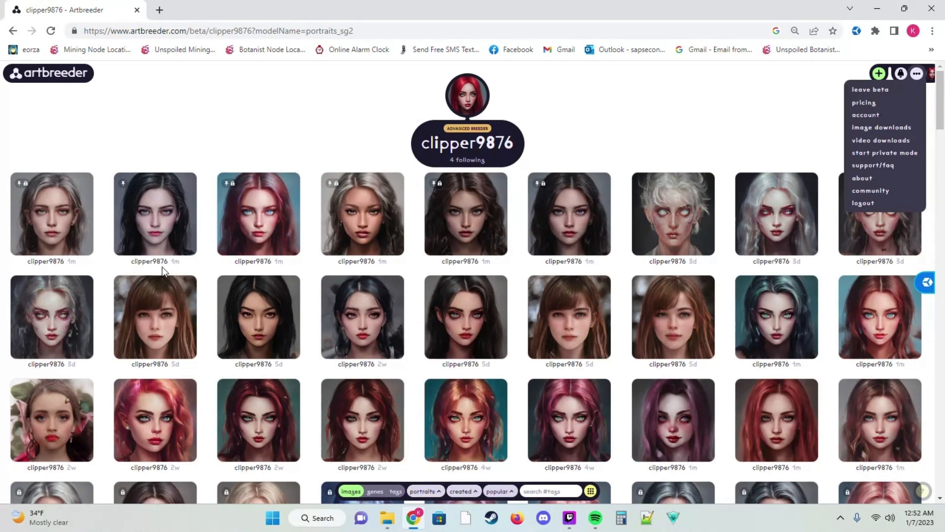
- Close the options menu and look through the full gallery of created portraits down to the oldest ones
{"action": "left_click", "coordinate": [728, 94]}
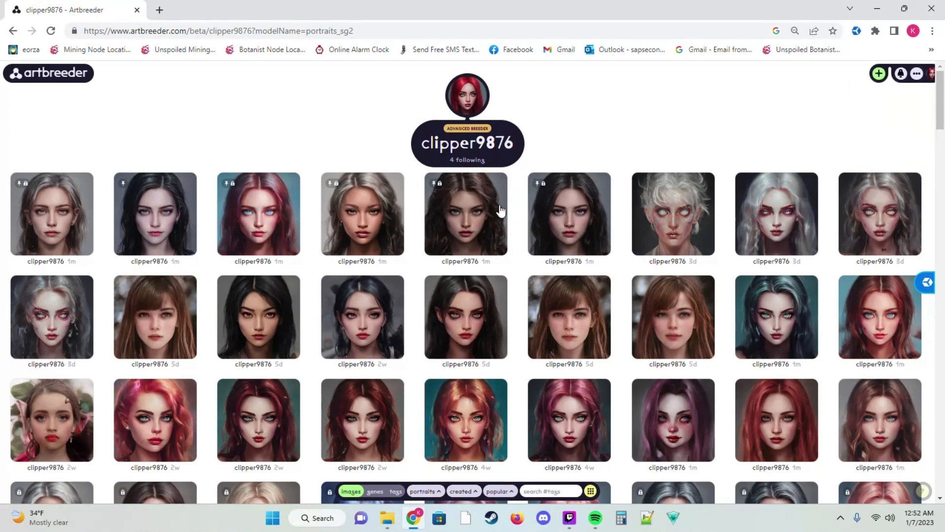
{"action": "scroll", "coordinate": [561, 173], "scroll_direction": "down", "scroll_amount": 15}
{"action": "scroll", "coordinate": [642, 172], "scroll_direction": "down", "scroll_amount": 18}
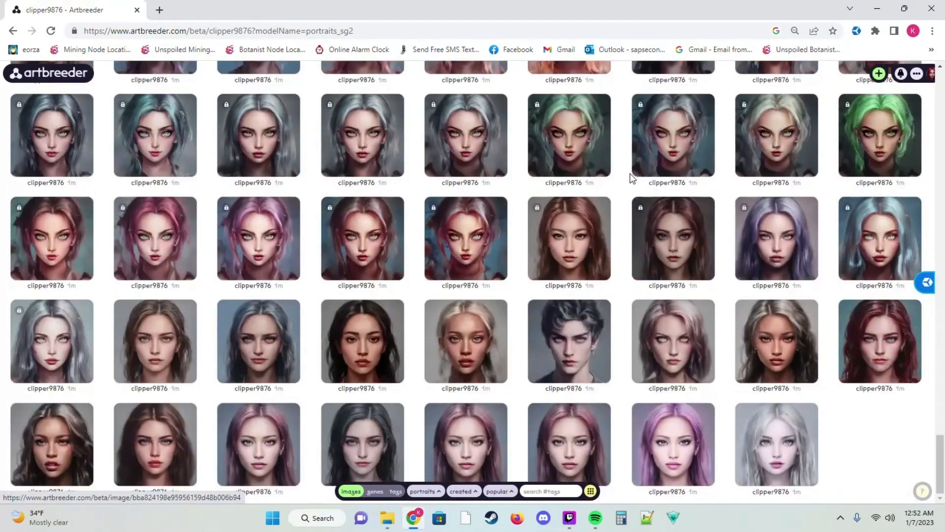
{"action": "scroll", "coordinate": [647, 331], "scroll_direction": "up", "scroll_amount": 18}
{"action": "scroll", "coordinate": [231, 340], "scroll_direction": "up", "scroll_amount": 10}
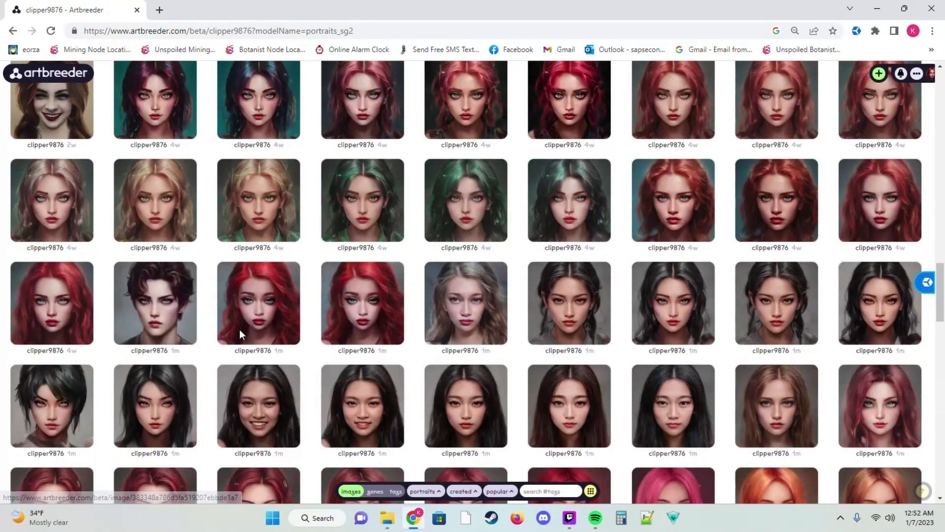
{"action": "scroll", "coordinate": [571, 345], "scroll_direction": "up", "scroll_amount": 3}
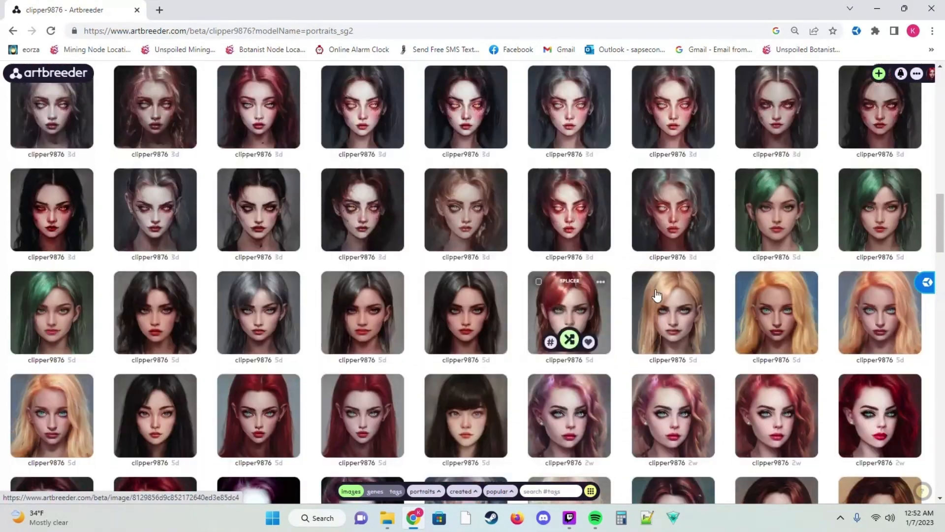
{"action": "scroll", "coordinate": [577, 360], "scroll_direction": "up", "scroll_amount": 4}
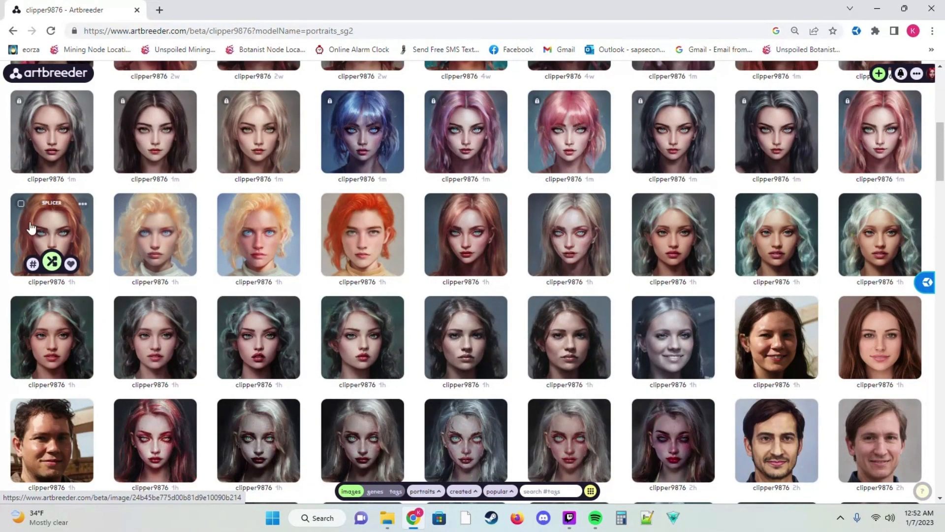
{"action": "scroll", "coordinate": [35, 237], "scroll_direction": "up", "scroll_amount": 2}
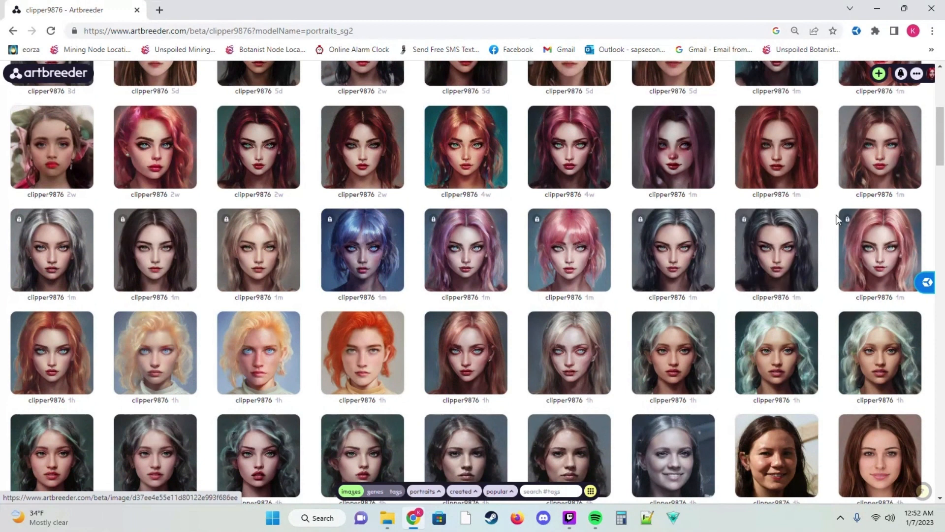
- Mark the private pink-haired portrait for bulk actions and clear the selection again
{"action": "left_click", "coordinate": [849, 219]}
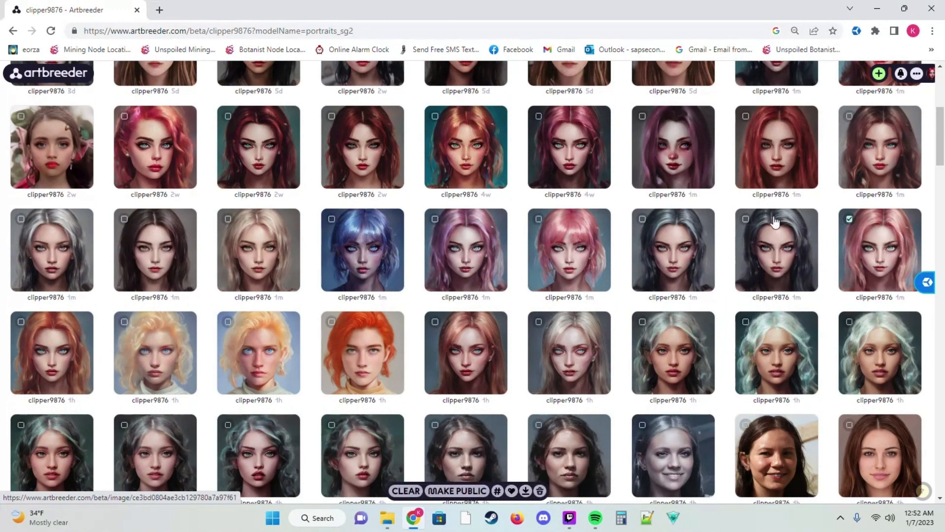
{"action": "left_click", "coordinate": [850, 221]}
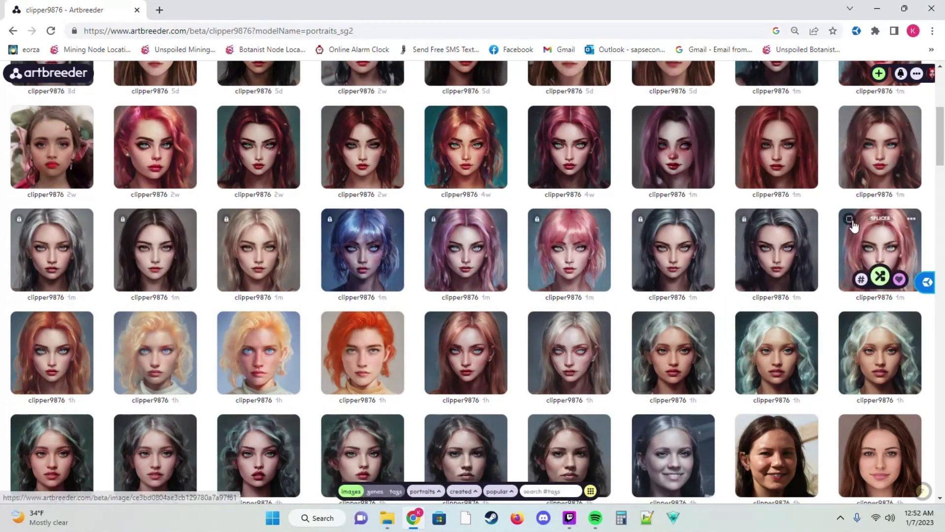
{"action": "left_click", "coordinate": [851, 220]}
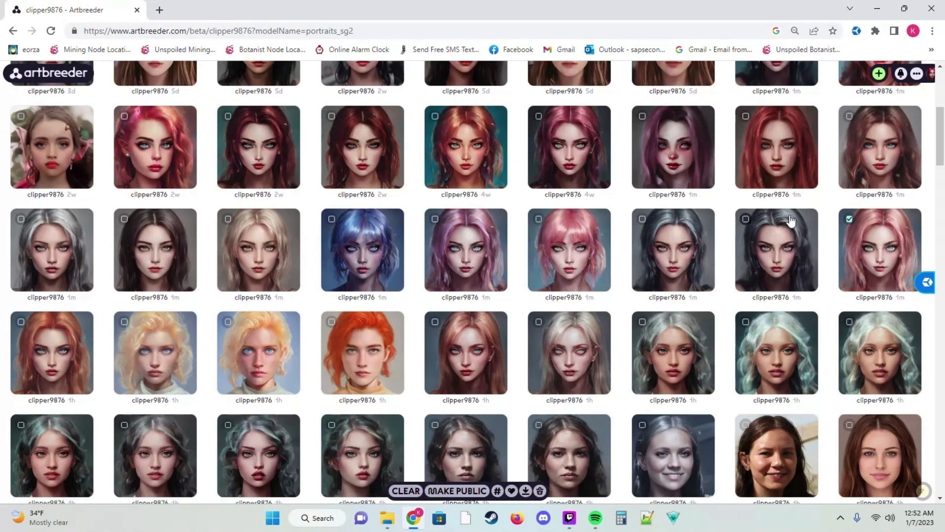
{"action": "left_click", "coordinate": [849, 220]}
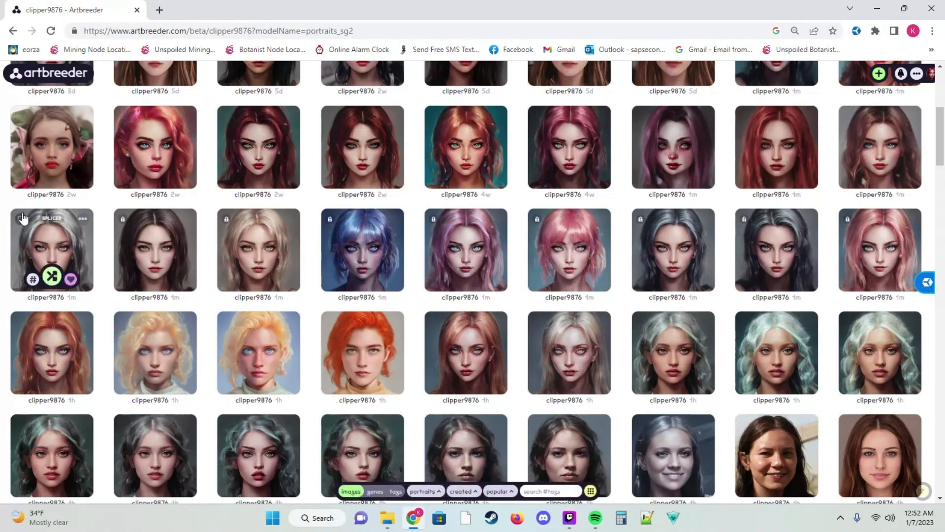
- Open the orange-haired portrait from the created images and download it as a JPEG image to the Downloads folder
{"action": "scroll", "coordinate": [284, 318], "scroll_direction": "up", "scroll_amount": 1}
{"action": "scroll", "coordinate": [284, 318], "scroll_direction": "down", "scroll_amount": 2}
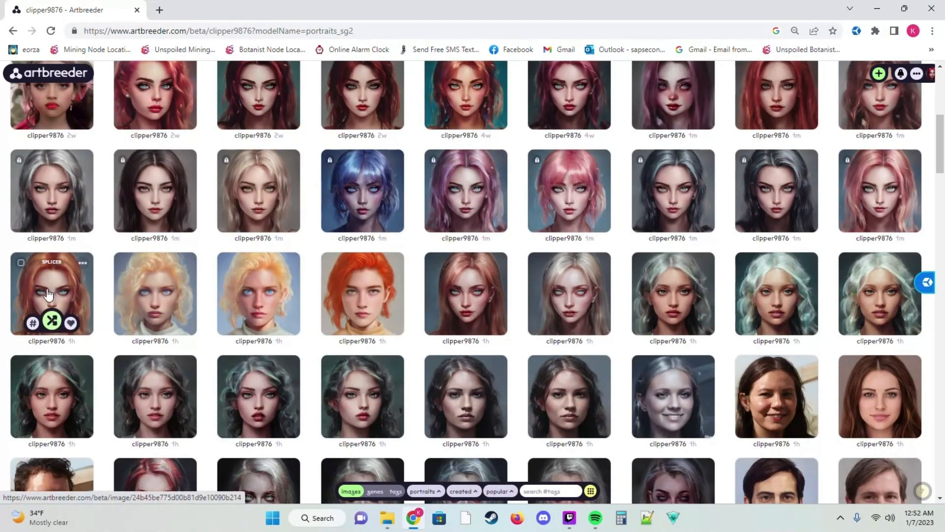
{"action": "left_click", "coordinate": [96, 294]}
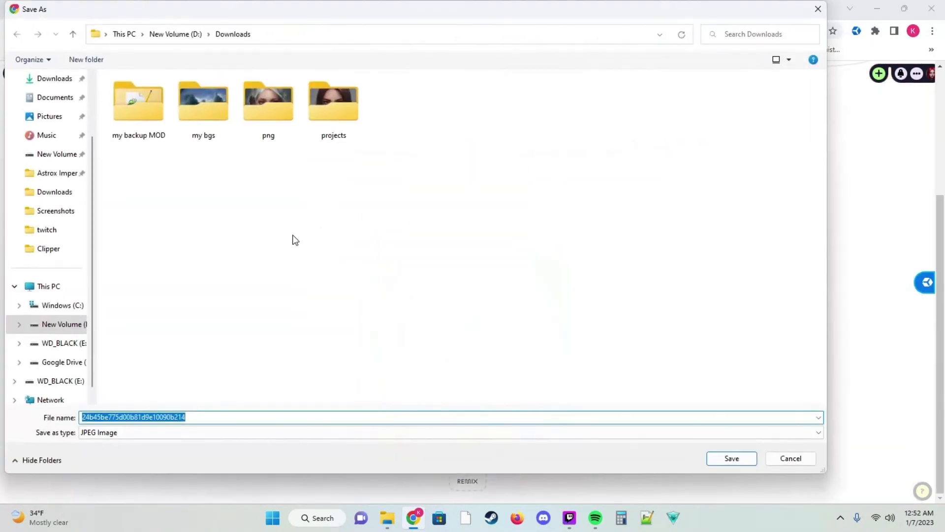
{"action": "left_click", "coordinate": [732, 458]}
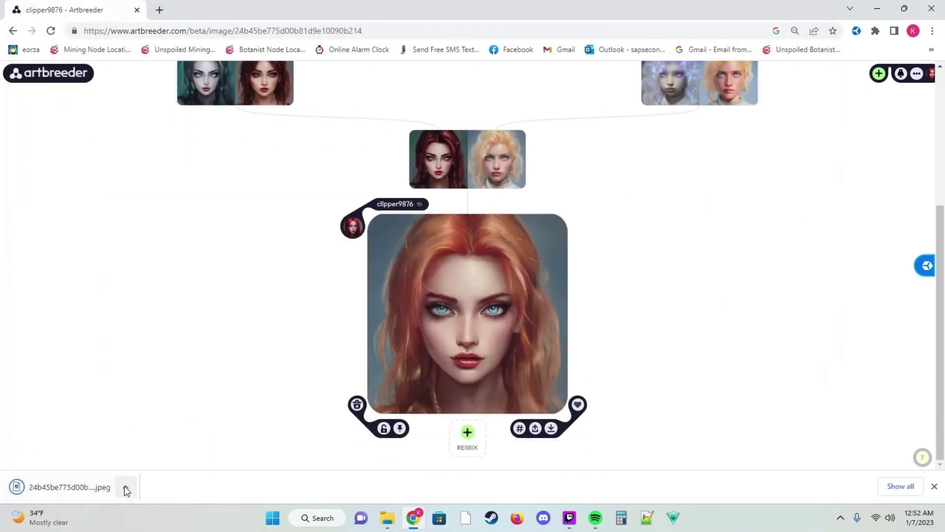
- Show the downloaded portrait in its folder, view it in the image viewer, and return to the browser
{"action": "left_click", "coordinate": [126, 488]}
{"action": "left_click", "coordinate": [157, 444]}
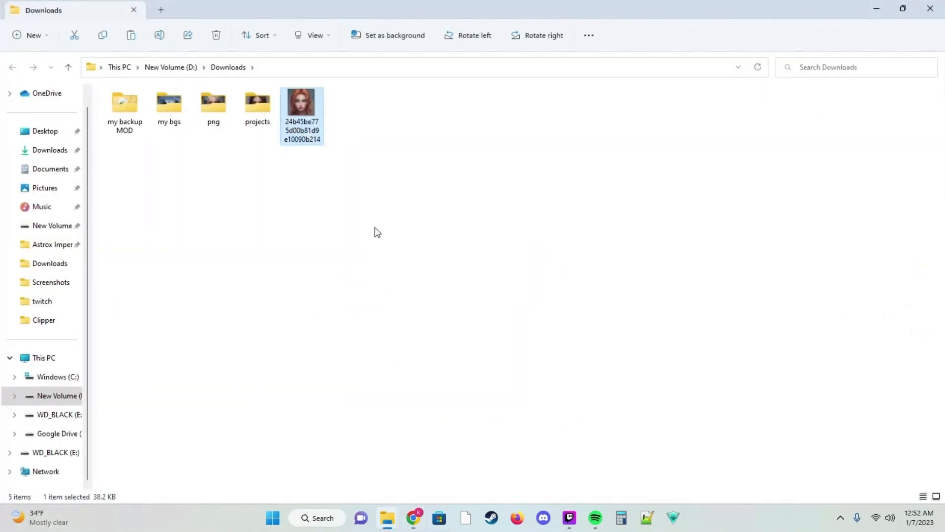
{"action": "double_click", "coordinate": [317, 128]}
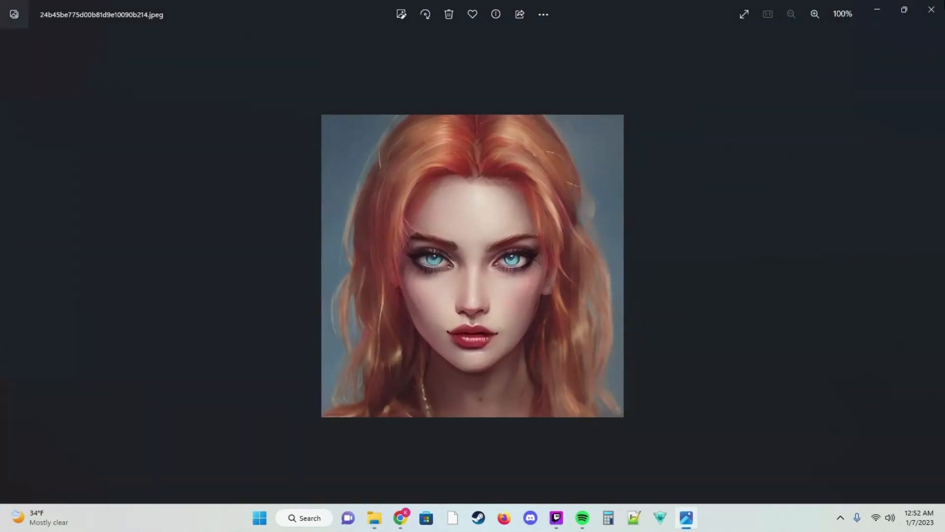
{"action": "left_click", "coordinate": [931, 9]}
{"action": "double_click", "coordinate": [306, 113]}
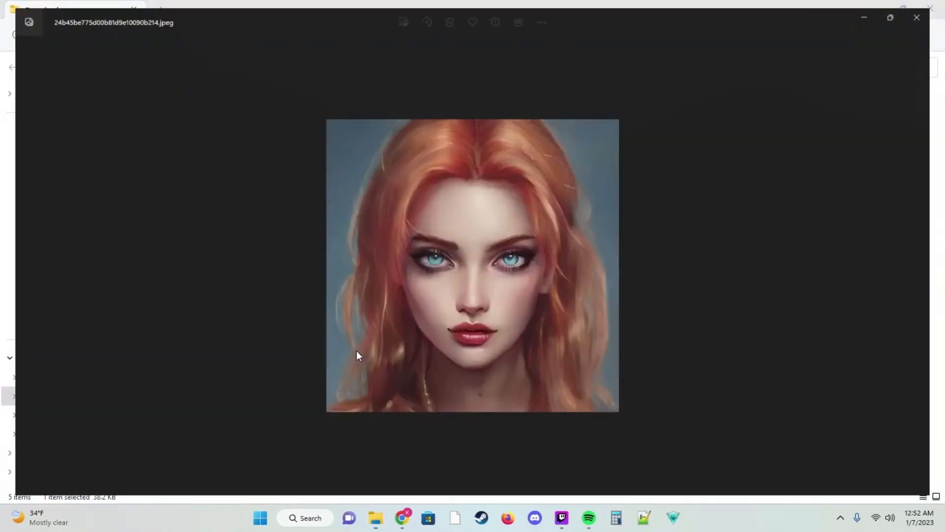
{"action": "left_click", "coordinate": [931, 9]}
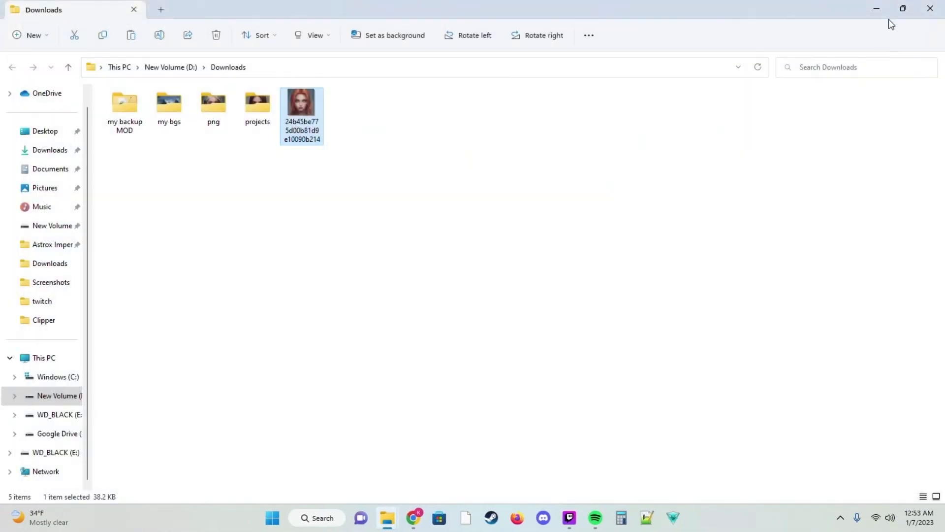
{"action": "left_click", "coordinate": [878, 10]}
- Start a remix of the orange-haired portrait and browse the created images for a second parent
{"action": "scroll", "coordinate": [667, 308], "scroll_direction": "up", "scroll_amount": 3}
{"action": "scroll", "coordinate": [584, 468], "scroll_direction": "down", "scroll_amount": 3}
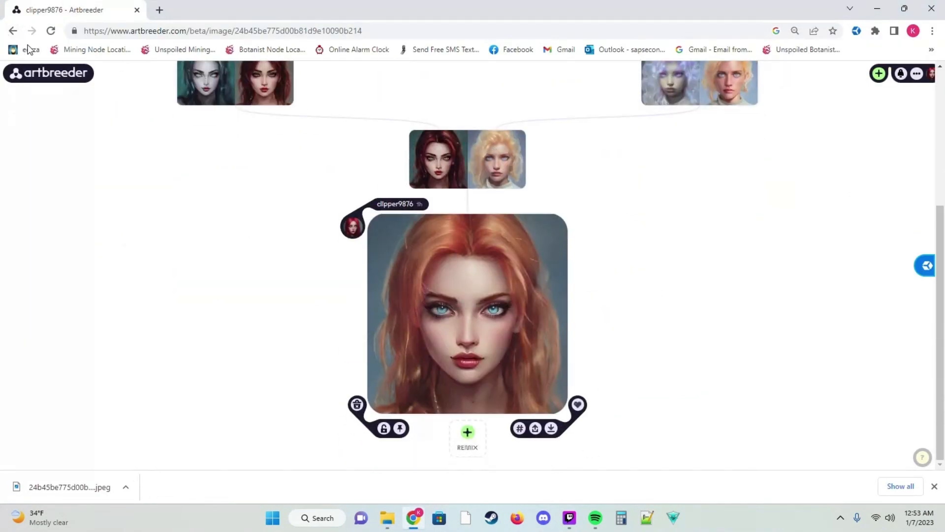
{"action": "left_click", "coordinate": [468, 433]}
{"action": "left_click", "coordinate": [425, 90]}
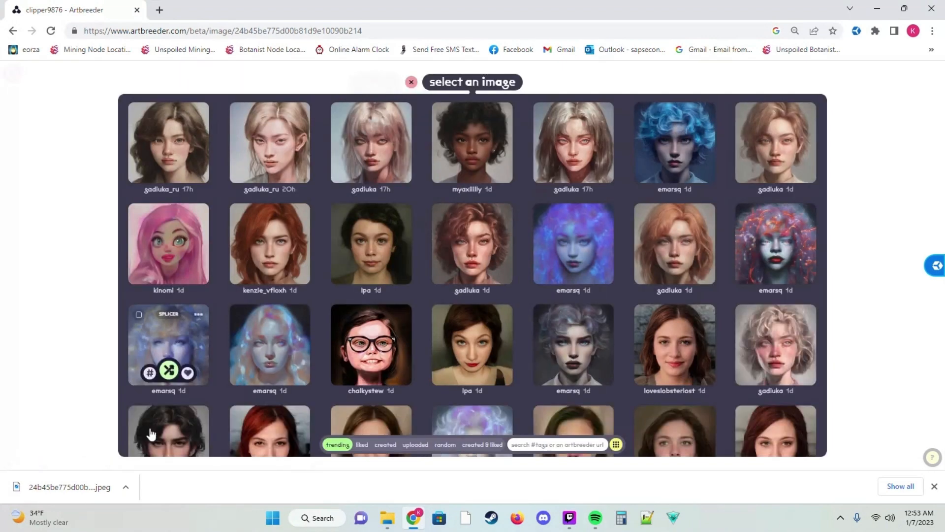
{"action": "left_click", "coordinate": [385, 445]}
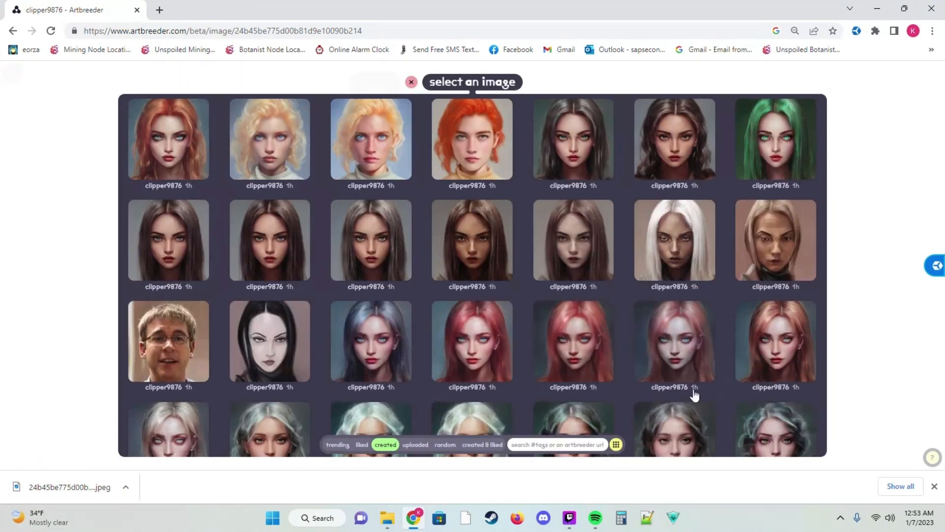
{"action": "scroll", "coordinate": [694, 394], "scroll_direction": "down", "scroll_amount": 5}
- Look through the trending images for a possible second parent
{"action": "left_click", "coordinate": [329, 446]}
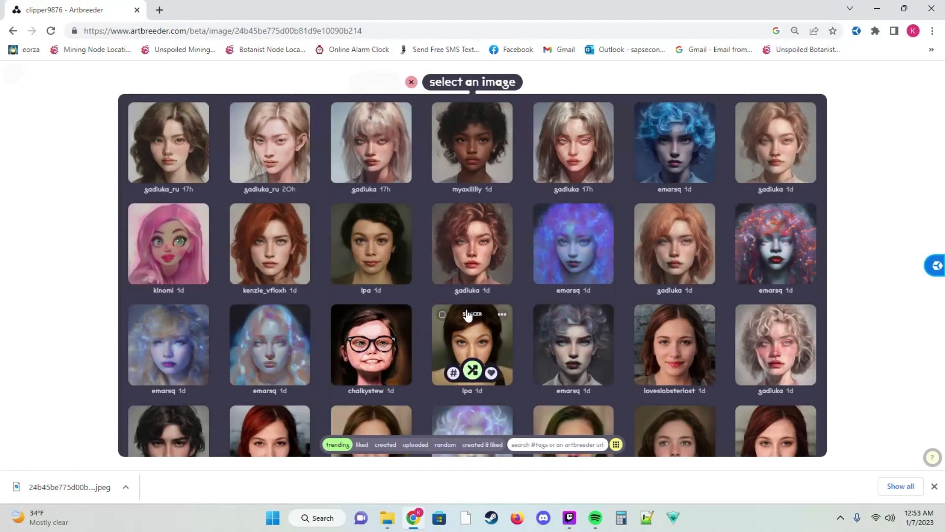
{"action": "scroll", "coordinate": [438, 339], "scroll_direction": "down", "scroll_amount": 10}
{"action": "scroll", "coordinate": [449, 246], "scroll_direction": "down", "scroll_amount": 5}
{"action": "scroll", "coordinate": [451, 262], "scroll_direction": "up", "scroll_amount": 10}
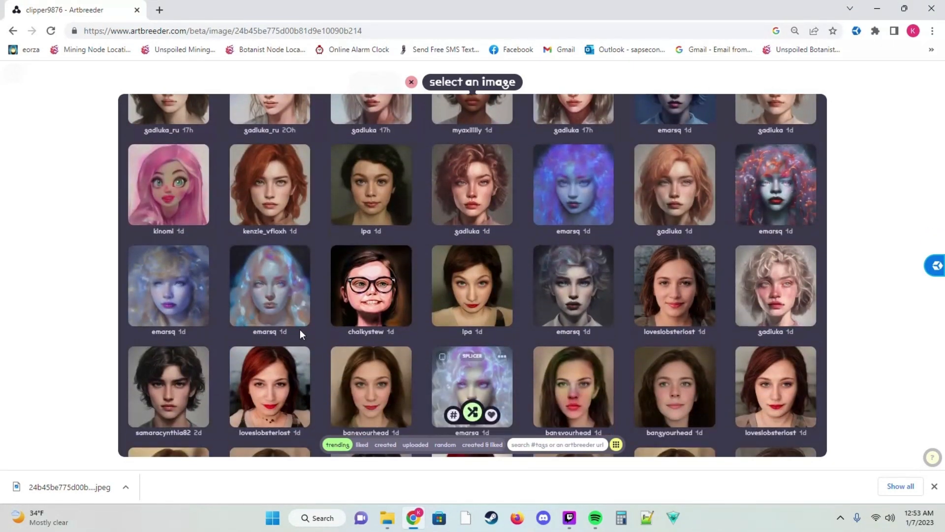
{"action": "scroll", "coordinate": [300, 331], "scroll_direction": "down", "scroll_amount": 10}
{"action": "scroll", "coordinate": [618, 318], "scroll_direction": "up", "scroll_amount": 1}
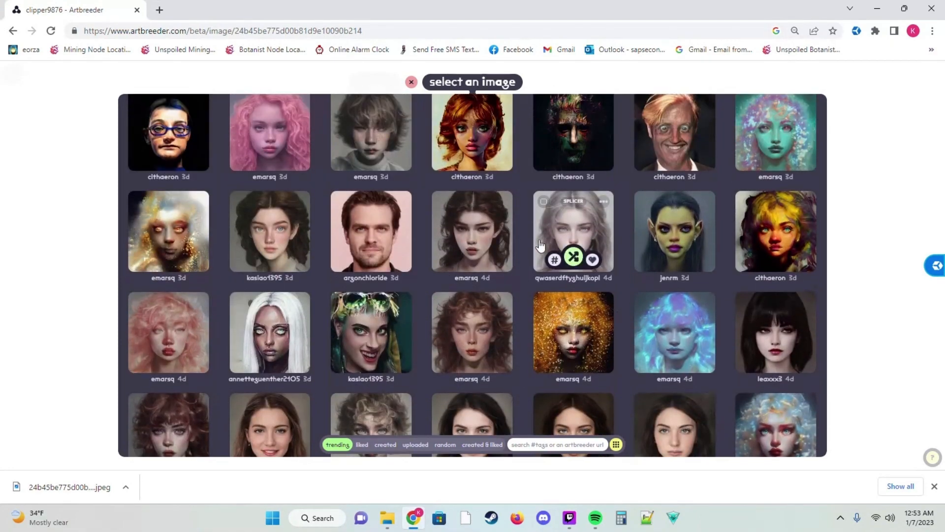
{"action": "scroll", "coordinate": [499, 377], "scroll_direction": "down", "scroll_amount": 10}
{"action": "scroll", "coordinate": [653, 307], "scroll_direction": "up", "scroll_amount": 1}
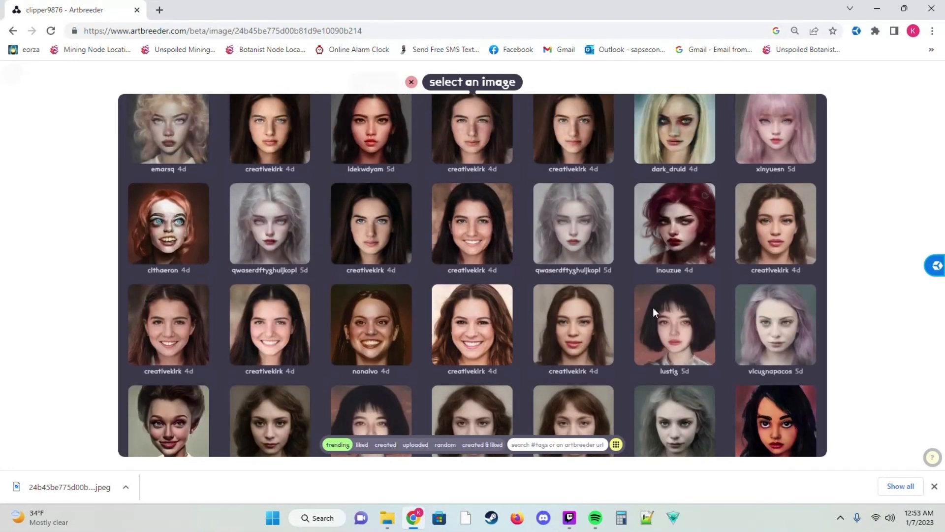
{"action": "scroll", "coordinate": [591, 295], "scroll_direction": "down", "scroll_amount": 10}
{"action": "scroll", "coordinate": [443, 394], "scroll_direction": "up", "scroll_amount": 2}
- Check the created and liked images, and switch the parent selection to random images
{"action": "left_click", "coordinate": [489, 446]}
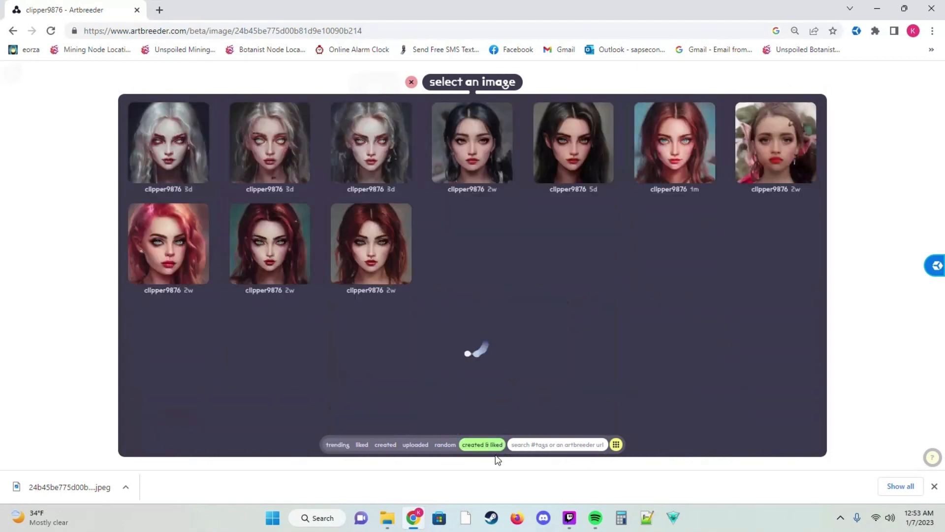
{"action": "left_click", "coordinate": [452, 447]}
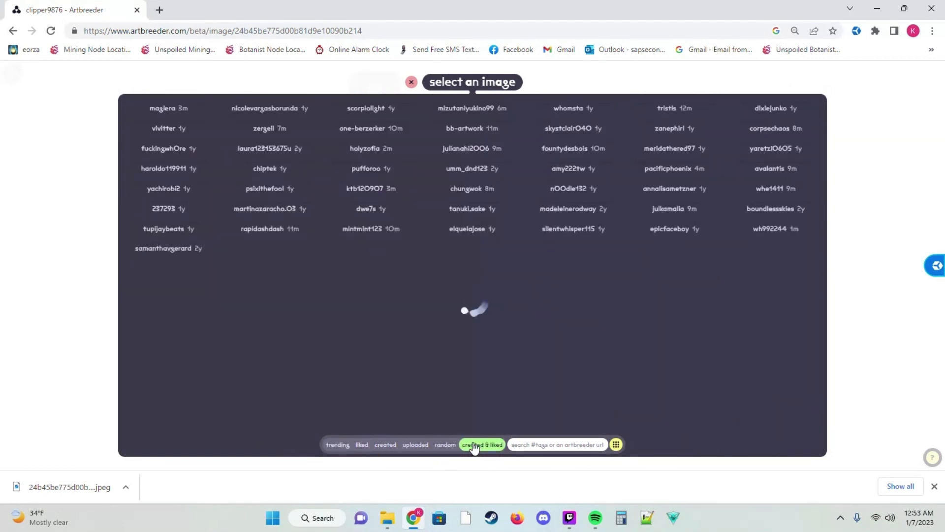
{"action": "left_click", "coordinate": [446, 445]}
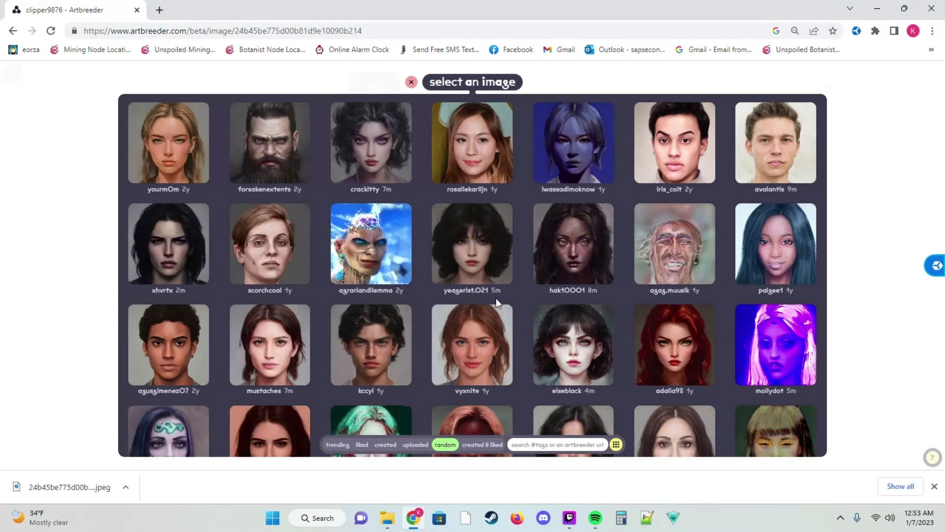
- Try a pink-haired portrait from the random images as the second parent and remove it again
{"action": "scroll", "coordinate": [689, 276], "scroll_direction": "down", "scroll_amount": 8}
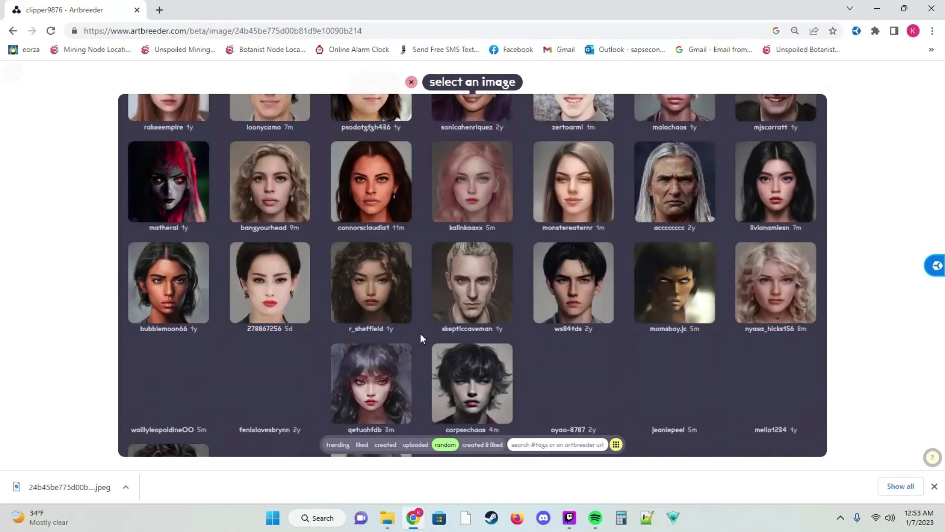
{"action": "left_click", "coordinate": [504, 193]}
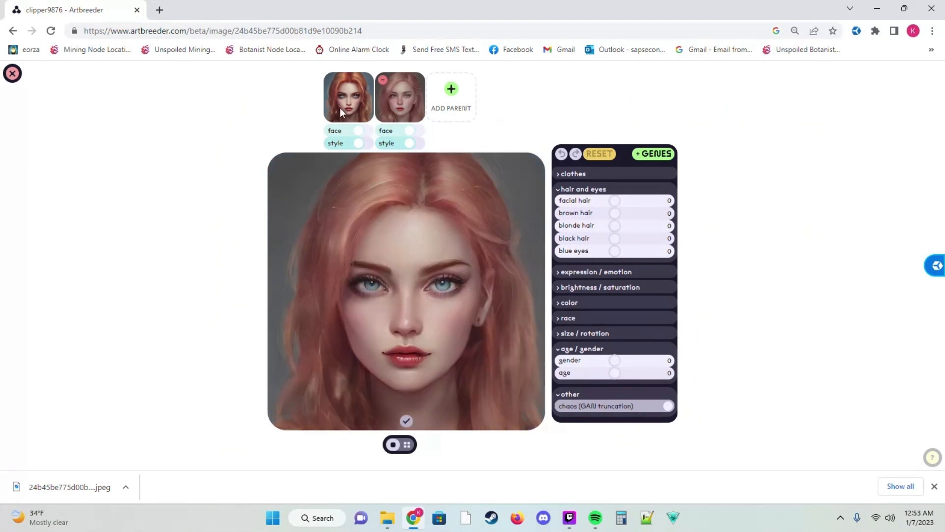
{"action": "left_click", "coordinate": [382, 80]}
- Add the purple-haired portrait from the random images as the second parent of the remix
{"action": "left_click", "coordinate": [427, 98]}
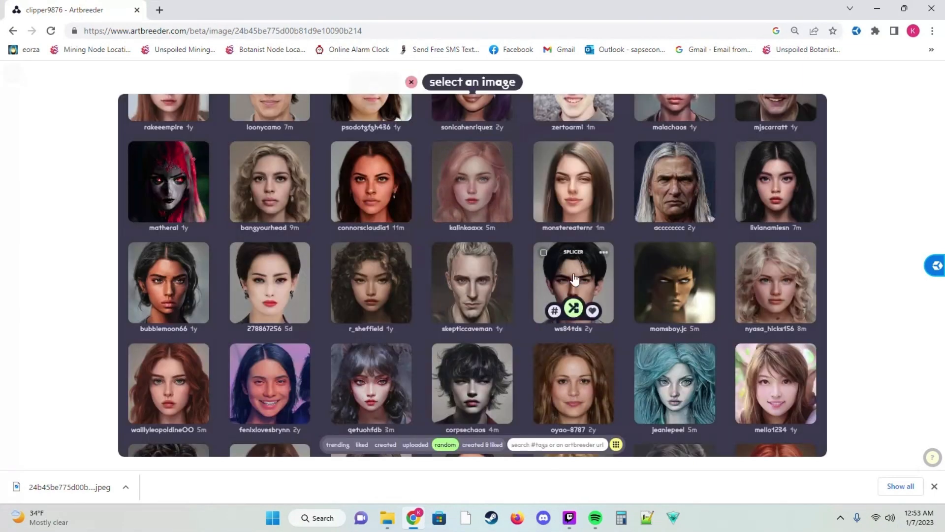
{"action": "scroll", "coordinate": [516, 325], "scroll_direction": "down", "scroll_amount": 7}
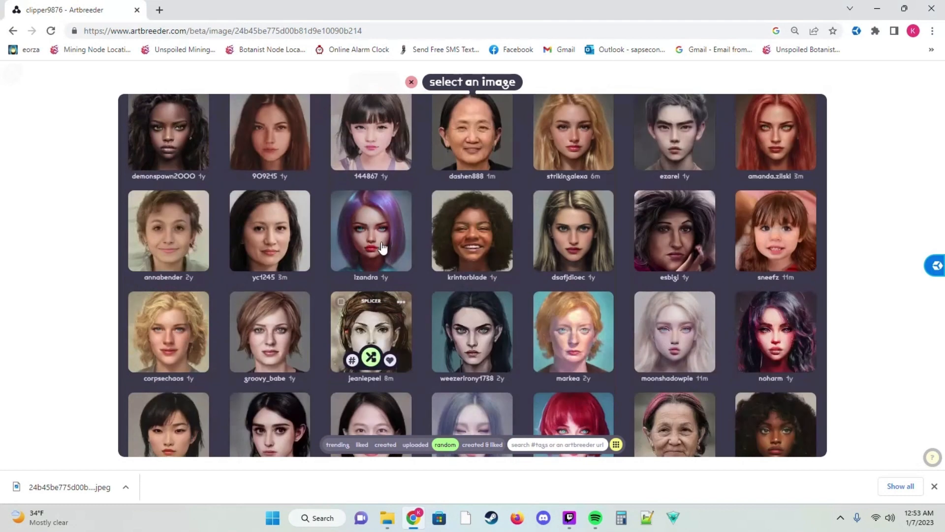
{"action": "left_click", "coordinate": [381, 249]}
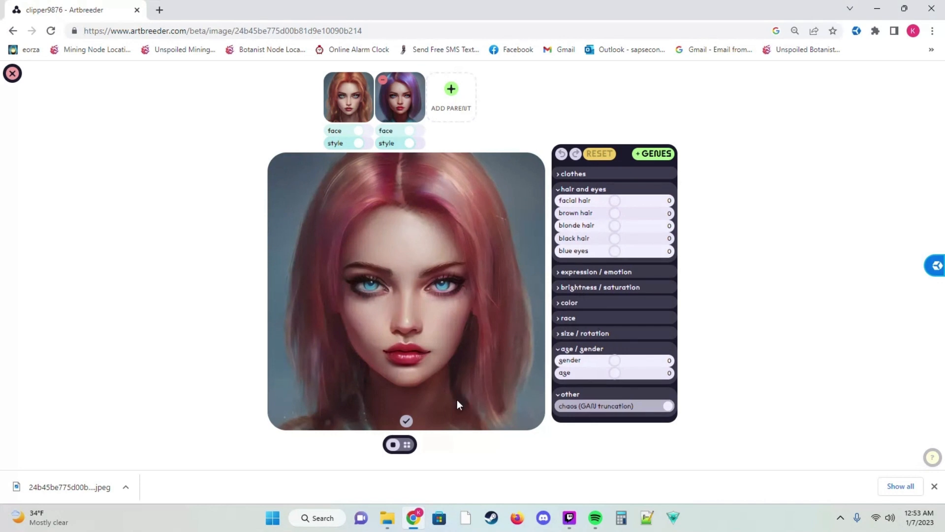
- Save the blended portrait and view the saved copy below the editor
{"action": "scroll", "coordinate": [744, 173], "scroll_direction": "down", "scroll_amount": 3}
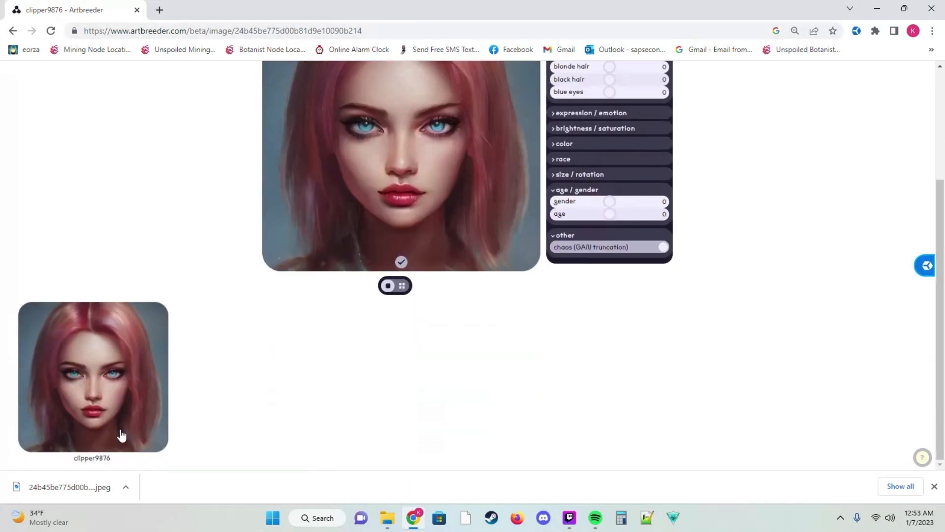
{"action": "scroll", "coordinate": [443, 246], "scroll_direction": "up", "scroll_amount": 3}
{"action": "scroll", "coordinate": [394, 105], "scroll_direction": "down", "scroll_amount": 1}
{"action": "scroll", "coordinate": [197, 97], "scroll_direction": "up", "scroll_amount": 1}
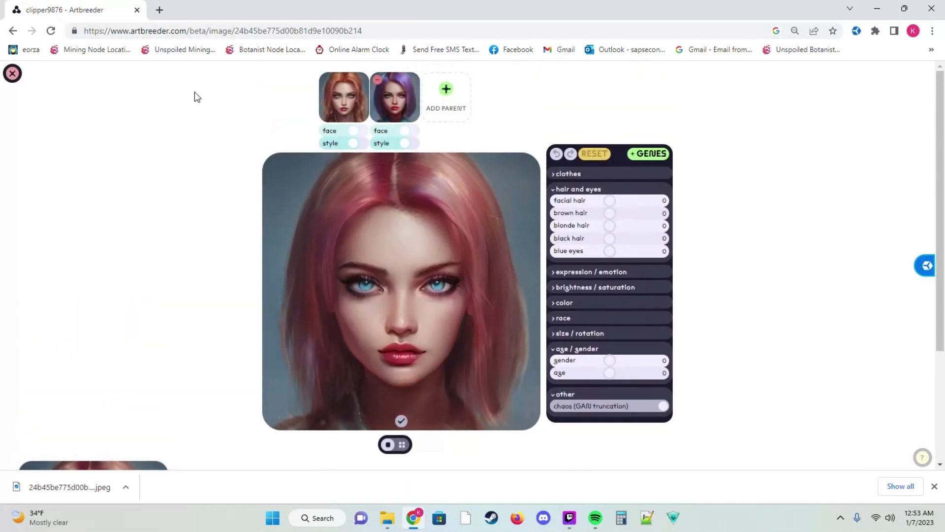
{"action": "scroll", "coordinate": [257, 325], "scroll_direction": "down", "scroll_amount": 3}
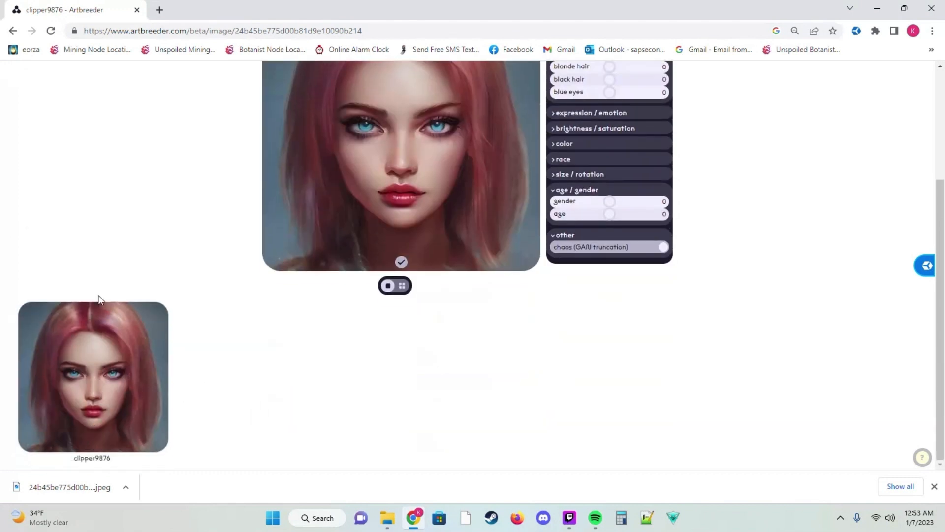
- Set the black hair gene of the blended portrait to 10 and save the dark-haired version
{"action": "scroll", "coordinate": [527, 337], "scroll_direction": "up", "scroll_amount": 3}
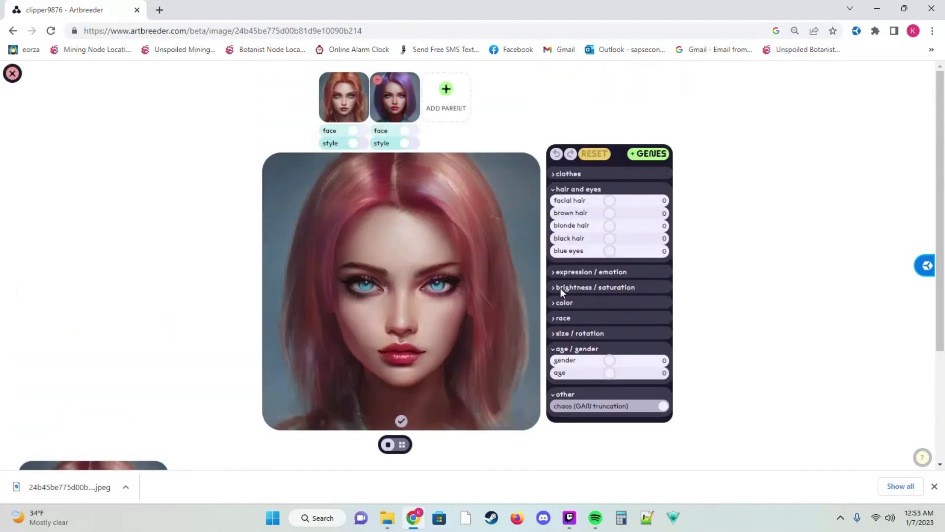
{"action": "scroll", "coordinate": [560, 288], "scroll_direction": "down", "scroll_amount": 1}
{"action": "scroll", "coordinate": [401, 123], "scroll_direction": "up", "scroll_amount": 1}
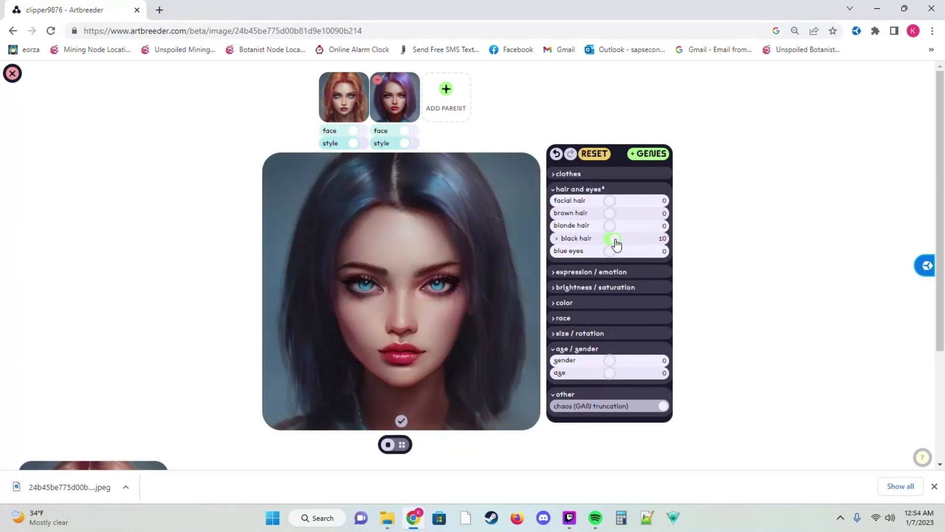
{"action": "scroll", "coordinate": [194, 265], "scroll_direction": "down", "scroll_amount": 3}
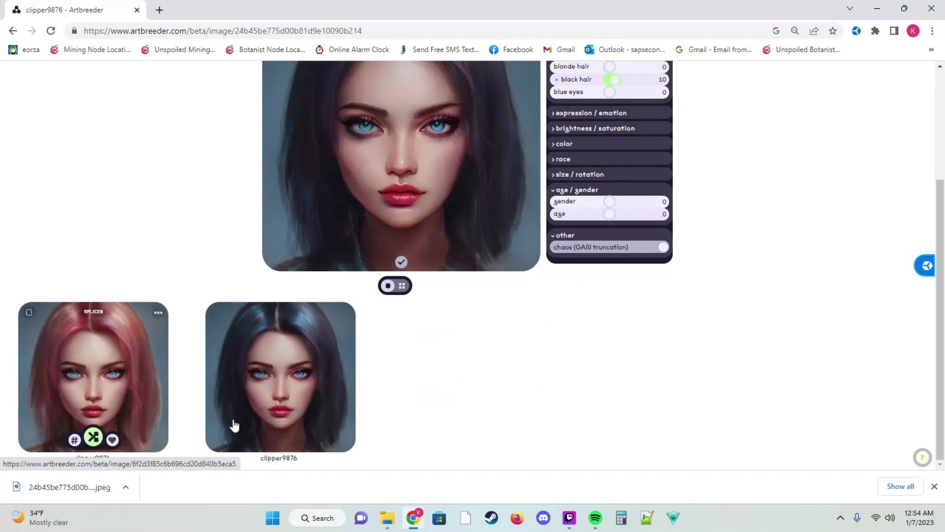
- Open the saved pink-haired portrait from the results below the editor for remixing
{"action": "left_click", "coordinate": [280, 437]}
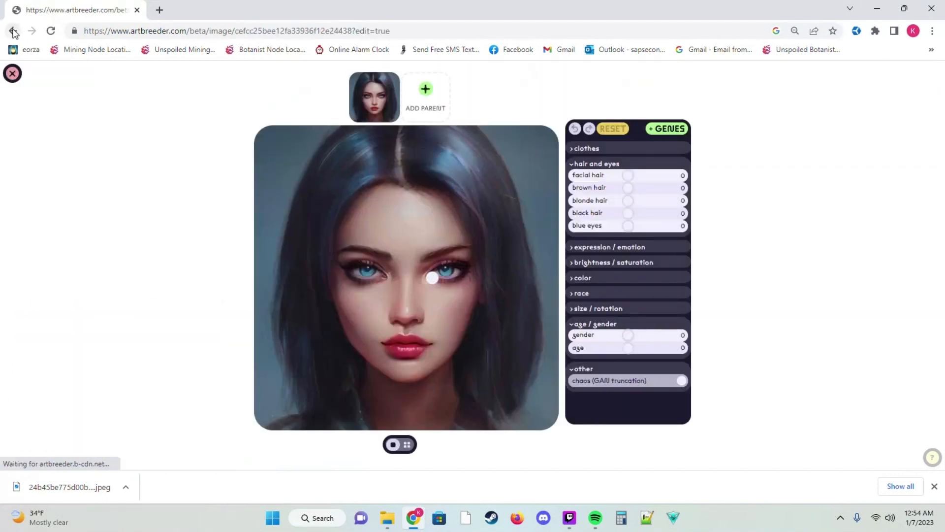
{"action": "scroll", "coordinate": [72, 327], "scroll_direction": "down", "scroll_amount": 3}
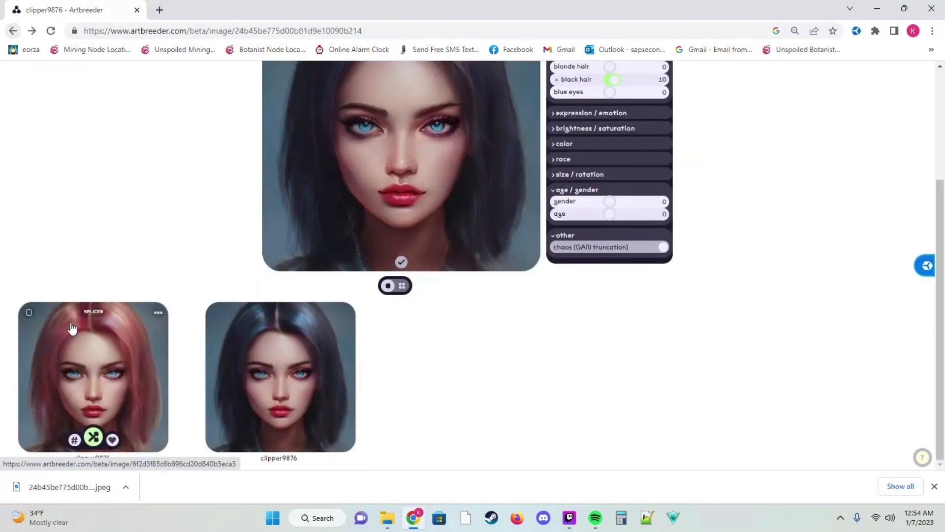
{"action": "left_click", "coordinate": [94, 402]}
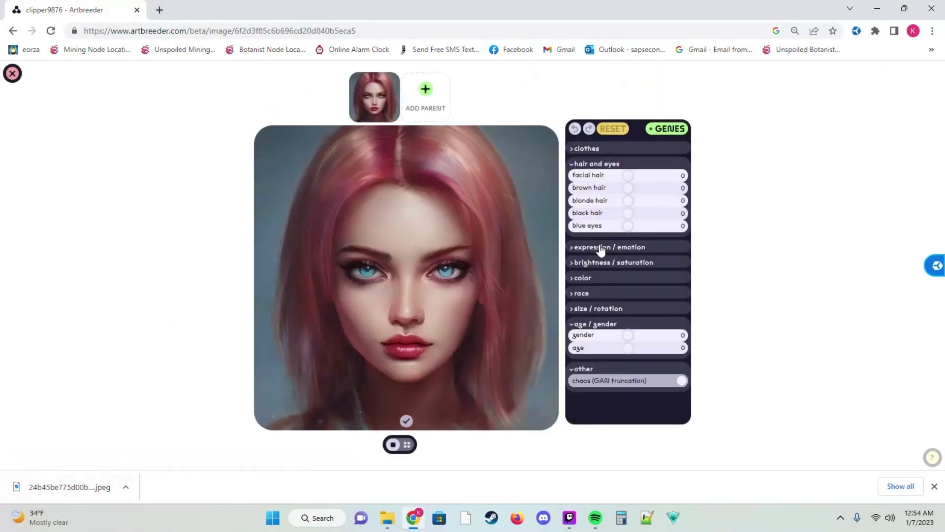
- Set the hair genes to brown 1, blonde -10 and black 1, and save the burgundy-haired portrait
{"action": "left_click_drag", "start_coordinate": [633, 192], "coordinate": [631, 215]}
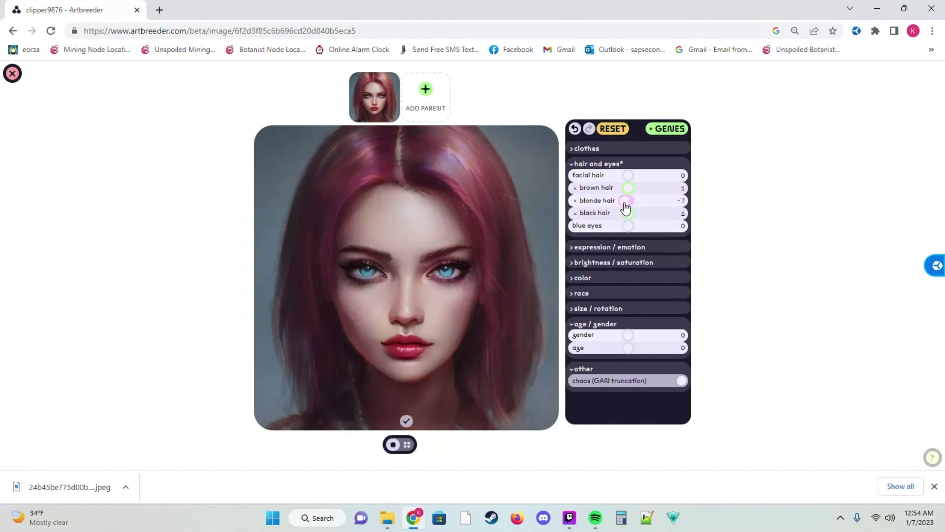
{"action": "left_click", "coordinate": [624, 202]}
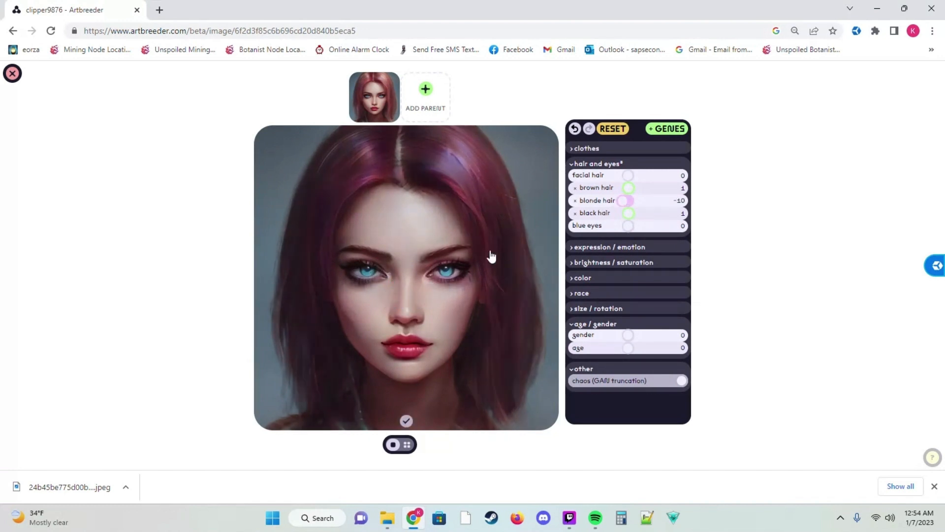
{"action": "scroll", "coordinate": [179, 312], "scroll_direction": "down", "scroll_amount": 3}
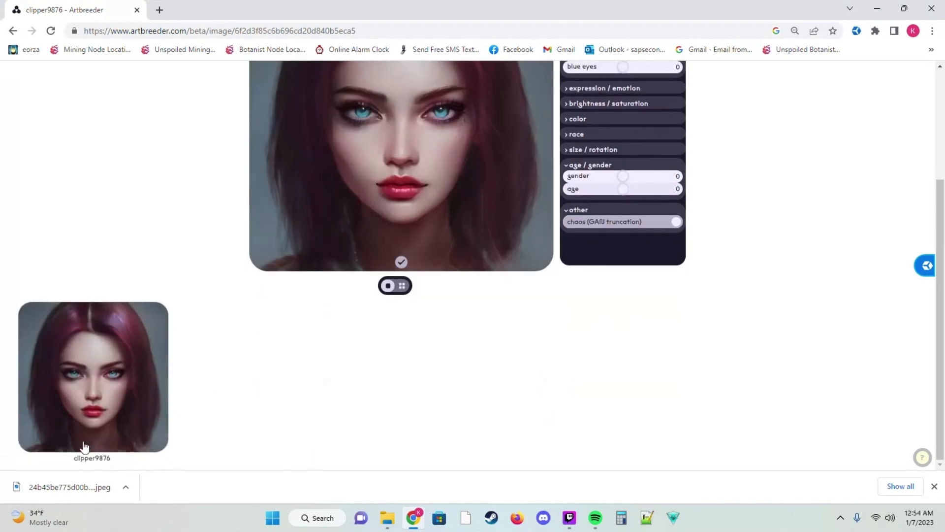
- Open the saved burgundy-haired portrait's own page with its family tree, outside the editor
{"action": "mouse_move", "coordinate": [118, 368]}
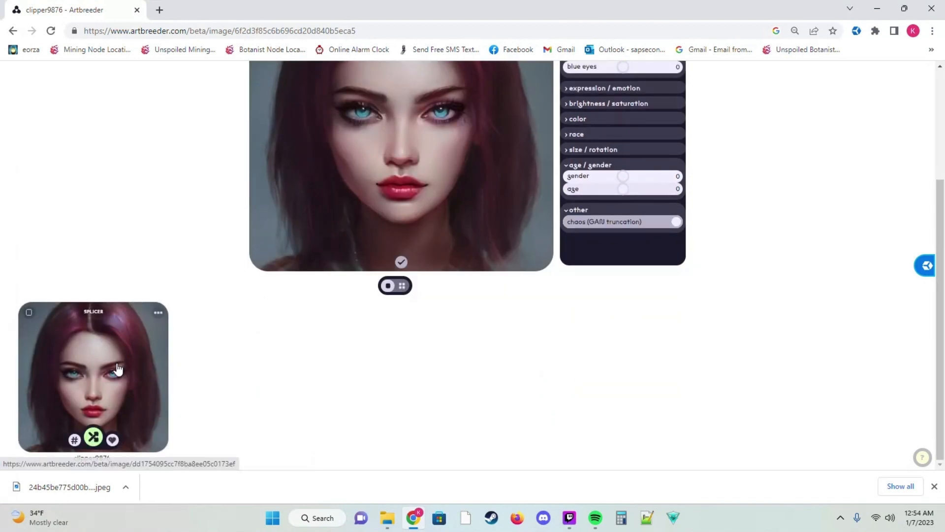
{"action": "left_click", "coordinate": [118, 369]}
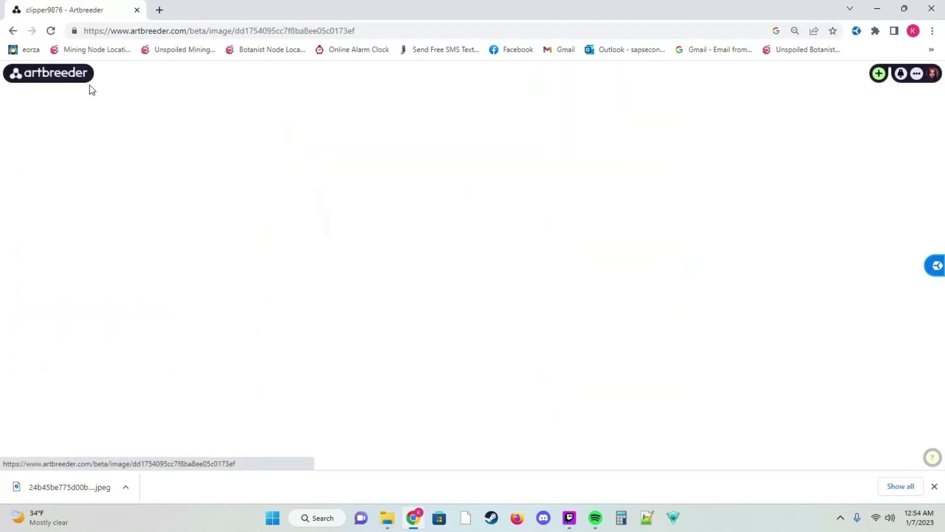
{"action": "left_click", "coordinate": [13, 31]}
{"action": "left_click", "coordinate": [32, 30]}
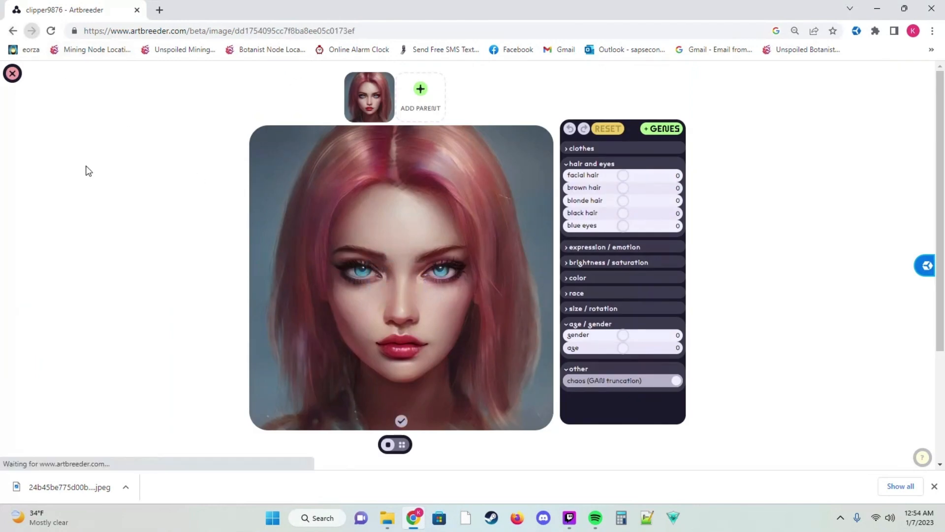
{"action": "left_click", "coordinate": [13, 74]}
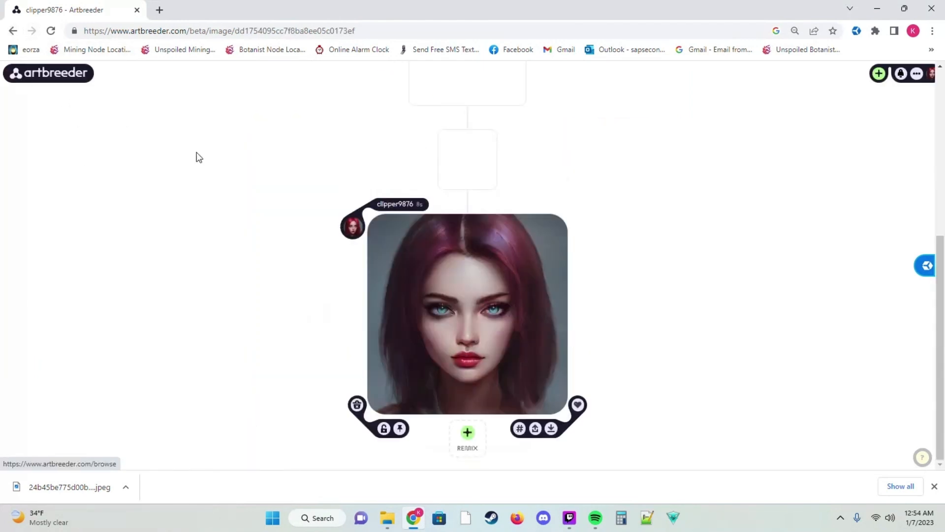
- Download the burgundy-haired portrait as a JPEG image into the Downloads folder
{"action": "right_click", "coordinate": [512, 303]}
{"action": "left_click", "coordinate": [543, 326]}
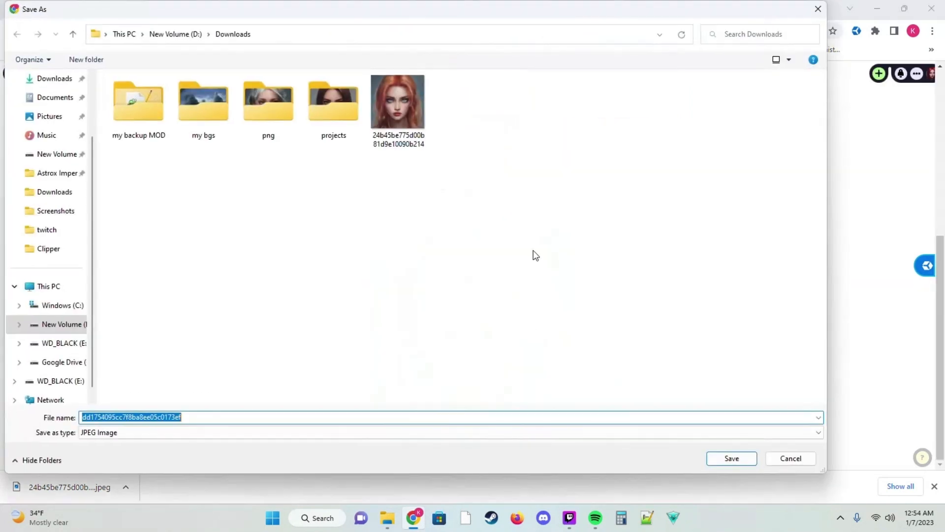
{"action": "left_click", "coordinate": [731, 458]}
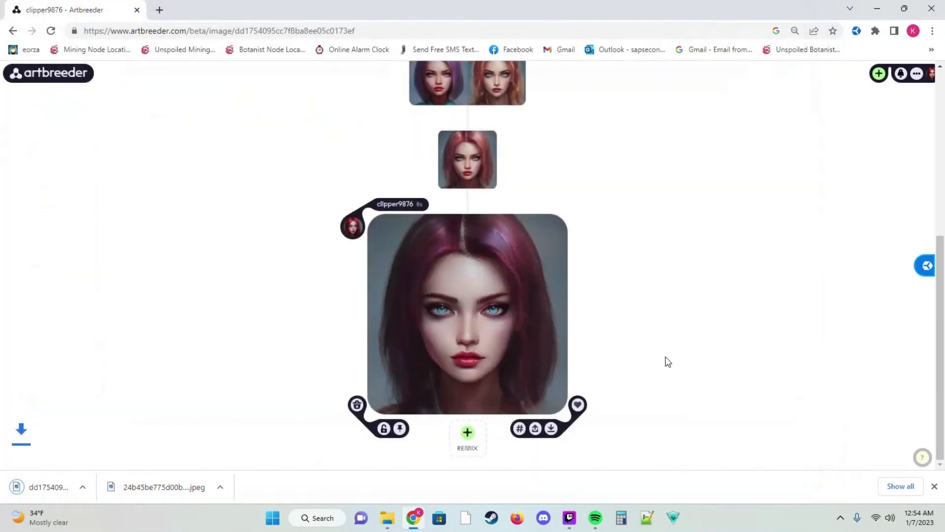
- Trace the family tree to the orange-haired parent, and open its dark blue-haired child for remixing
{"action": "scroll", "coordinate": [474, 230], "scroll_direction": "up", "scroll_amount": 2}
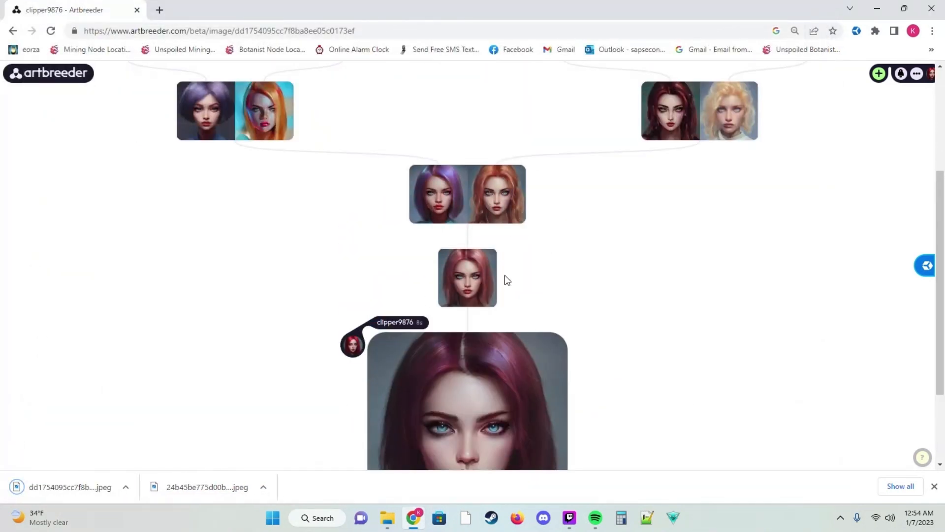
{"action": "scroll", "coordinate": [519, 422], "scroll_direction": "down", "scroll_amount": 2}
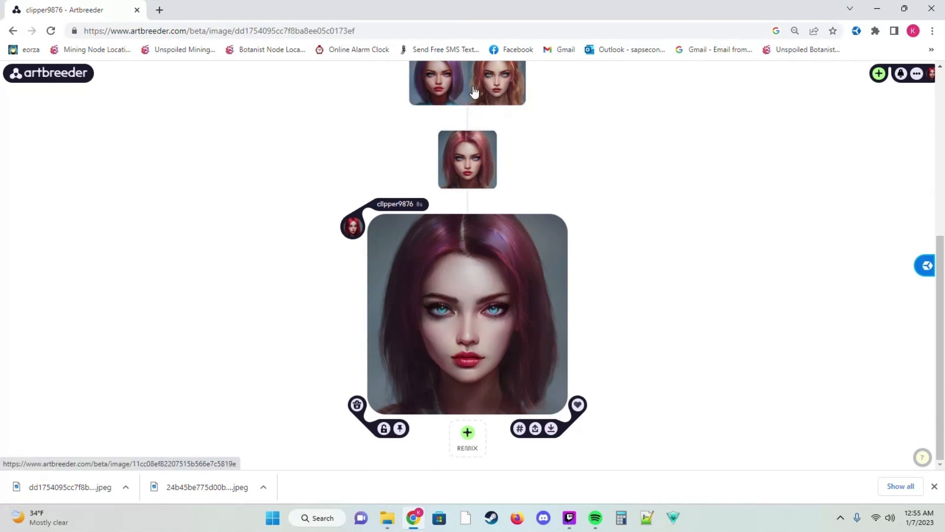
{"action": "left_click", "coordinate": [500, 90]}
{"action": "scroll", "coordinate": [623, 295], "scroll_direction": "down", "scroll_amount": 2}
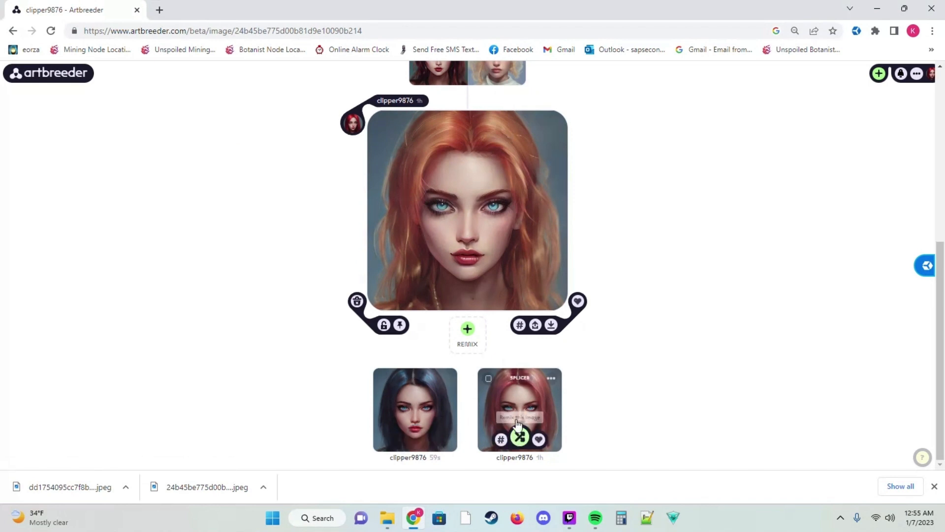
{"action": "mouse_move", "coordinate": [445, 426]}
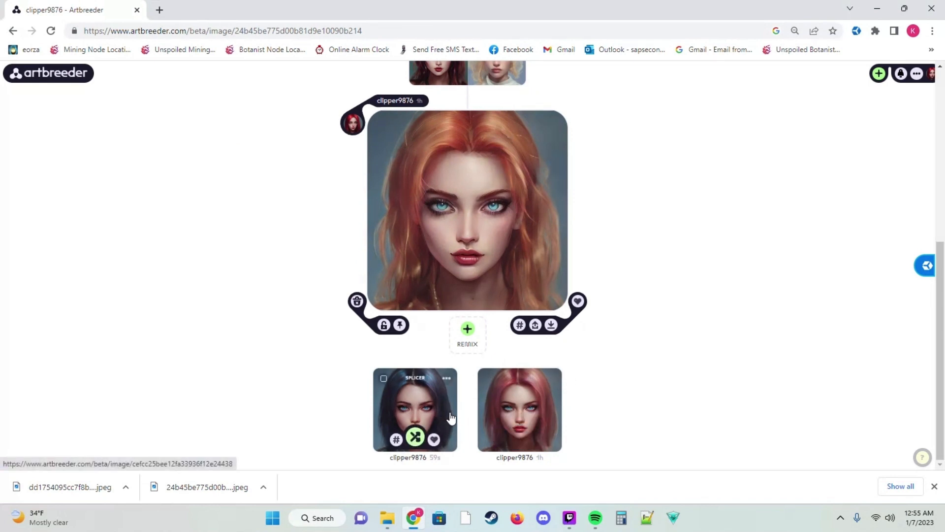
{"action": "left_click", "coordinate": [443, 414]}
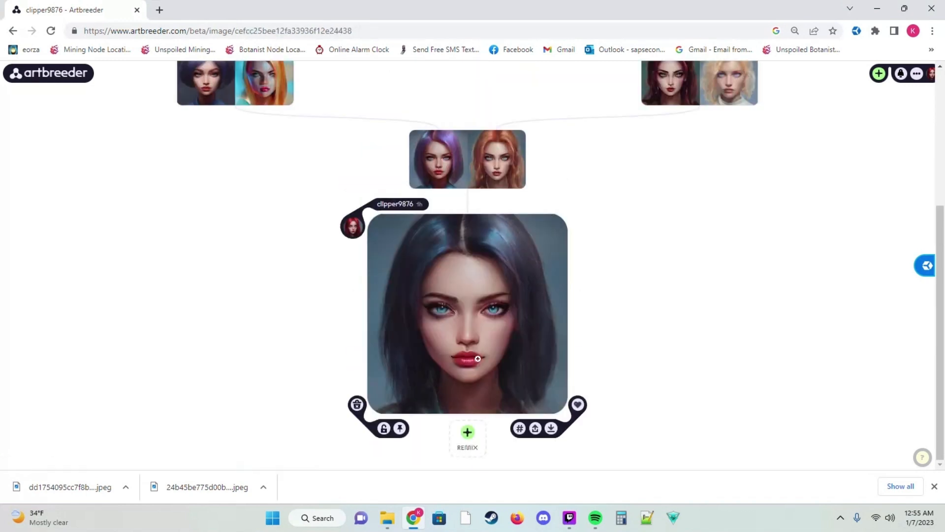
{"action": "left_click", "coordinate": [465, 432]}
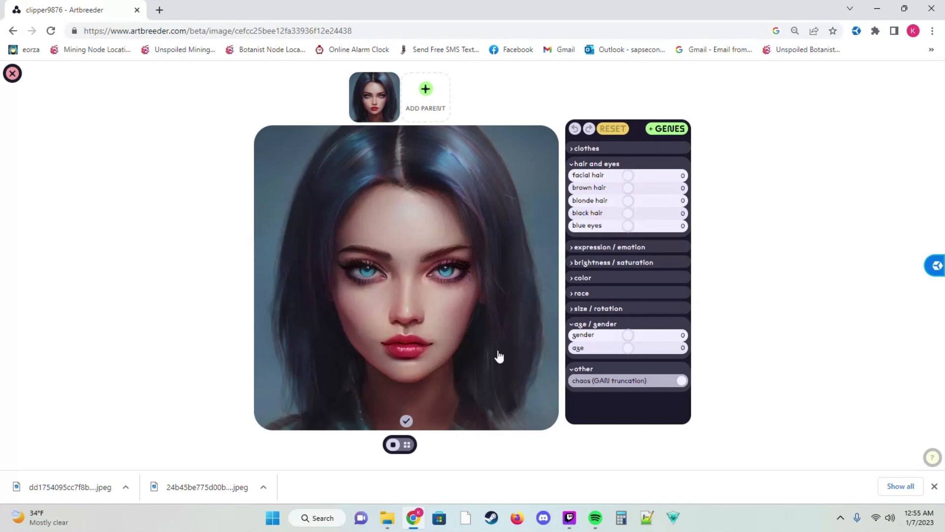
- Try a long black-haired portrait from the created images as the second parent and remove it again
{"action": "left_click", "coordinate": [403, 88]}
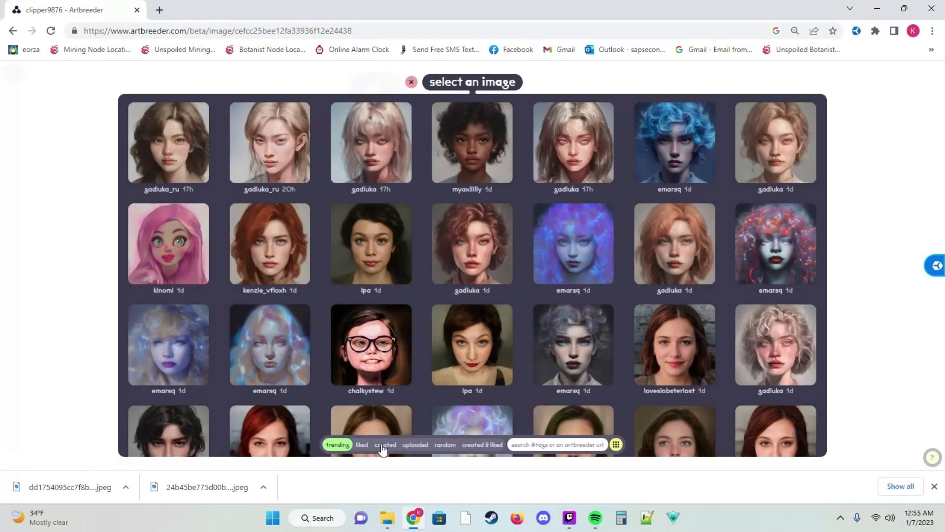
{"action": "left_click", "coordinate": [385, 445]}
{"action": "scroll", "coordinate": [492, 344], "scroll_direction": "down", "scroll_amount": 5}
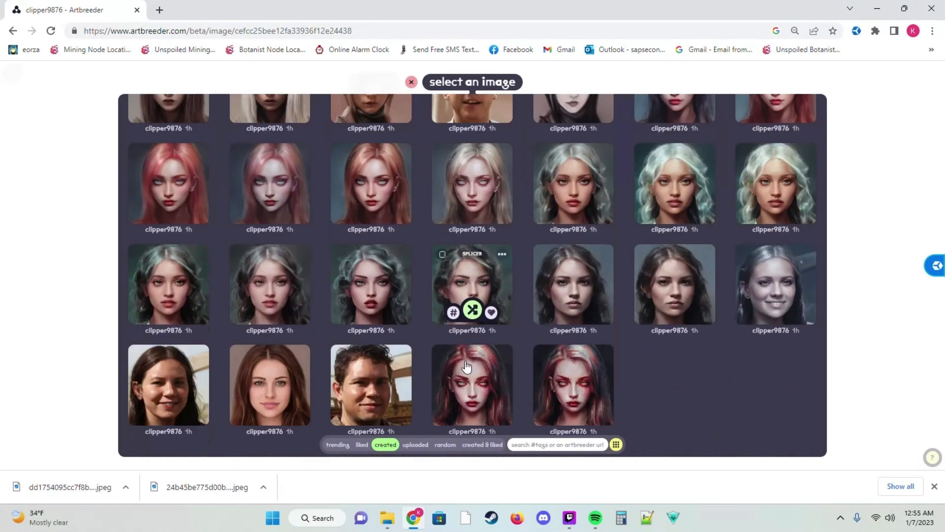
{"action": "scroll", "coordinate": [460, 364], "scroll_direction": "down", "scroll_amount": 15}
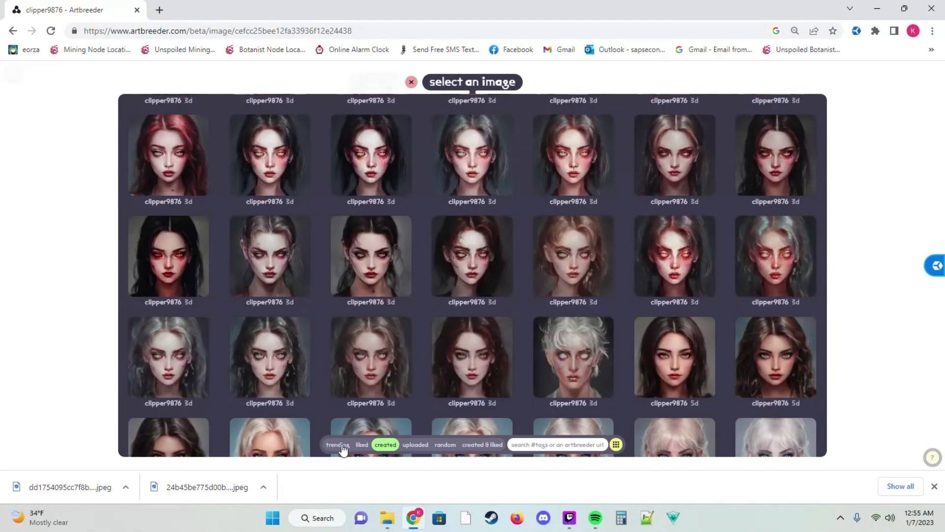
{"action": "left_click", "coordinate": [344, 445]}
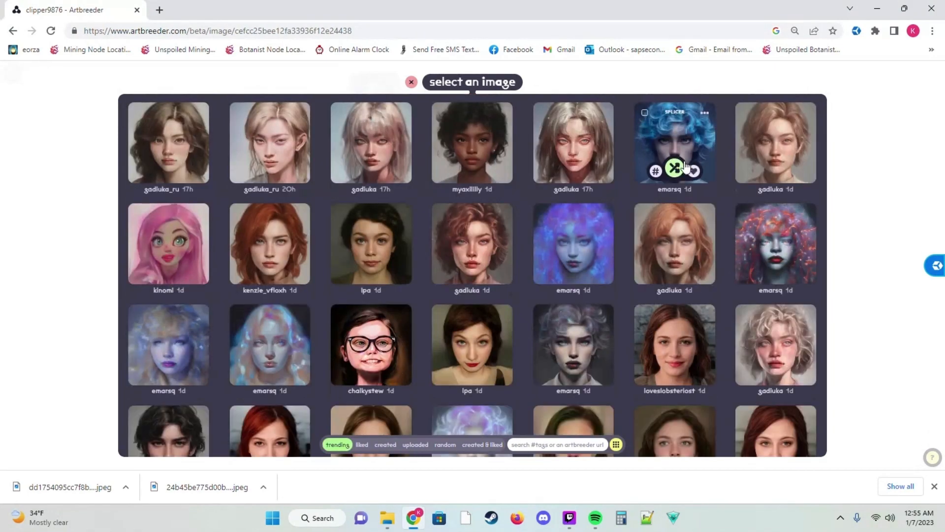
{"action": "left_click", "coordinate": [387, 445]}
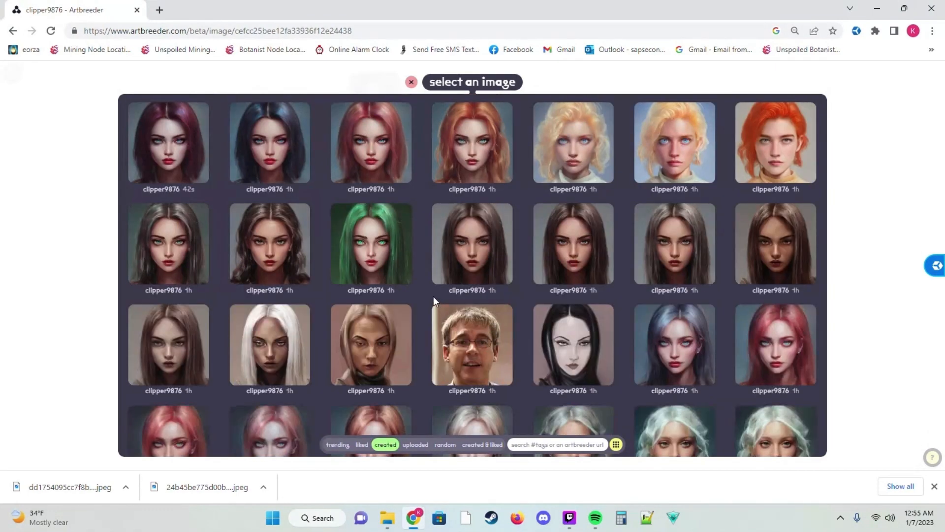
{"action": "scroll", "coordinate": [431, 296], "scroll_direction": "down", "scroll_amount": 6}
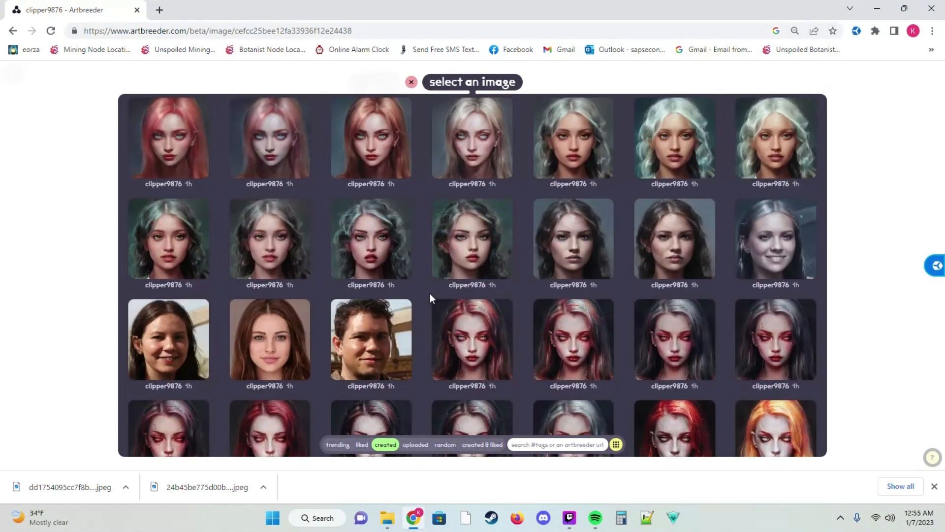
{"action": "scroll", "coordinate": [430, 296], "scroll_direction": "down", "scroll_amount": 5}
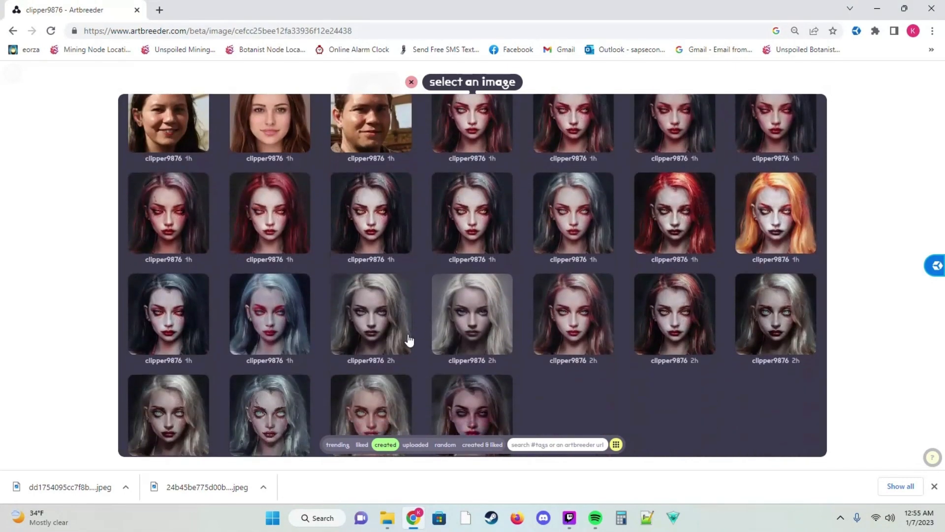
{"action": "scroll", "coordinate": [408, 339], "scroll_direction": "down", "scroll_amount": 15}
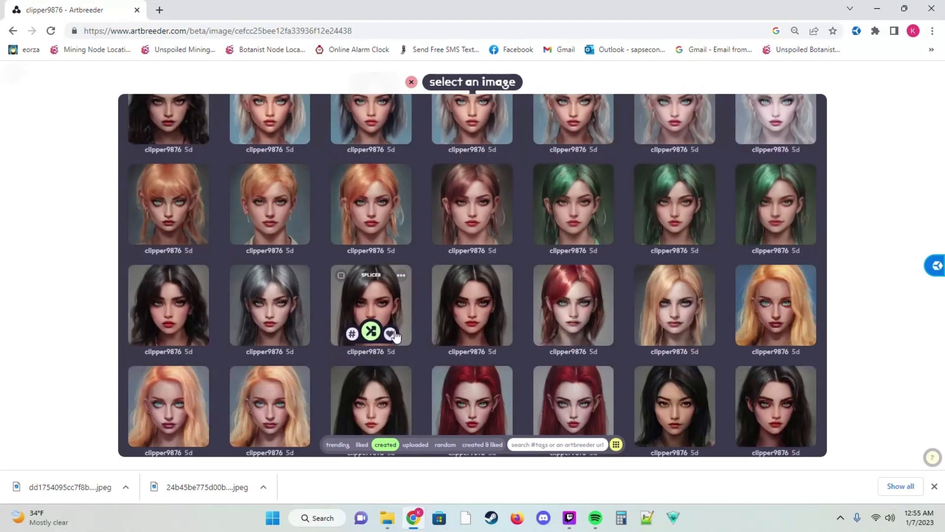
{"action": "scroll", "coordinate": [415, 300], "scroll_direction": "up", "scroll_amount": 3}
{"action": "scroll", "coordinate": [394, 315], "scroll_direction": "down", "scroll_amount": 5}
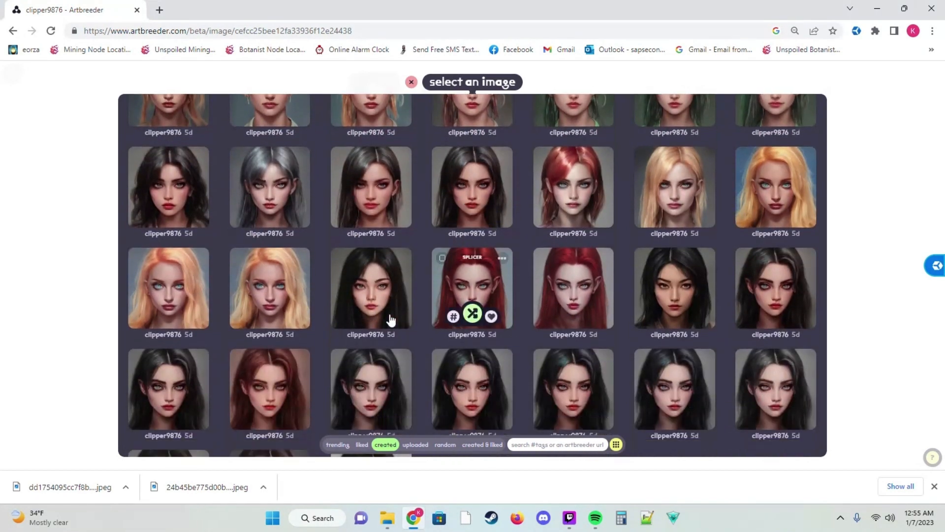
{"action": "left_click", "coordinate": [385, 284]}
{"action": "left_click", "coordinate": [385, 83]}
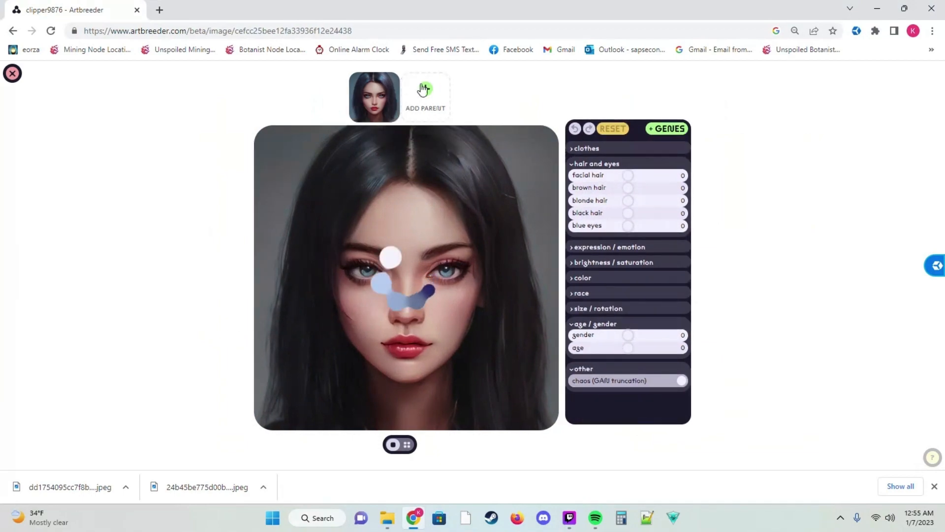
- Add the pale blonde, wavy-haired portrait from the created images as the second parent
{"action": "left_click", "coordinate": [423, 90]}
{"action": "scroll", "coordinate": [549, 316], "scroll_direction": "down", "scroll_amount": 10}
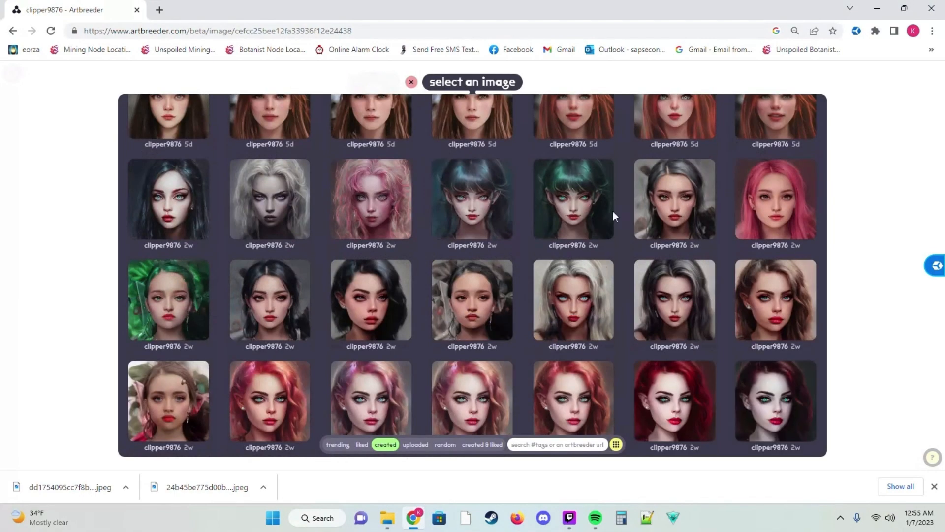
{"action": "scroll", "coordinate": [364, 379], "scroll_direction": "up", "scroll_amount": 10}
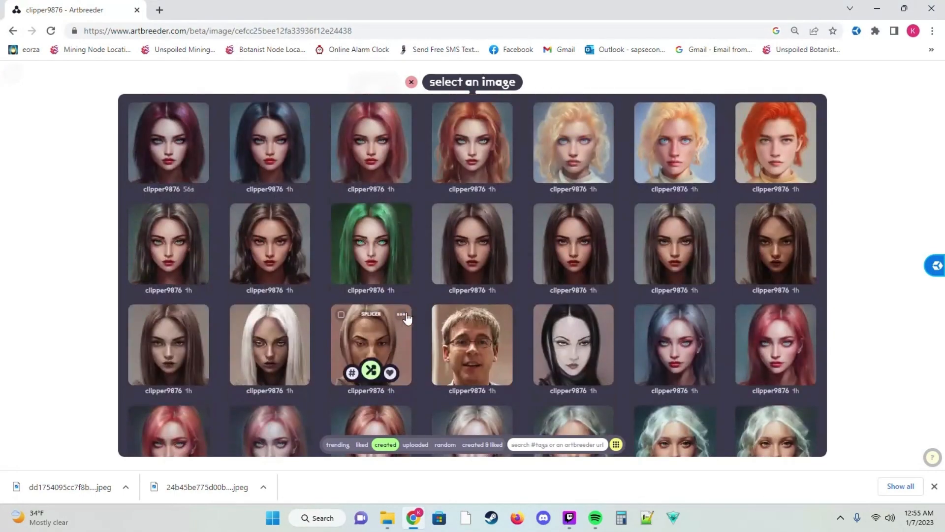
{"action": "scroll", "coordinate": [448, 285], "scroll_direction": "down", "scroll_amount": 10}
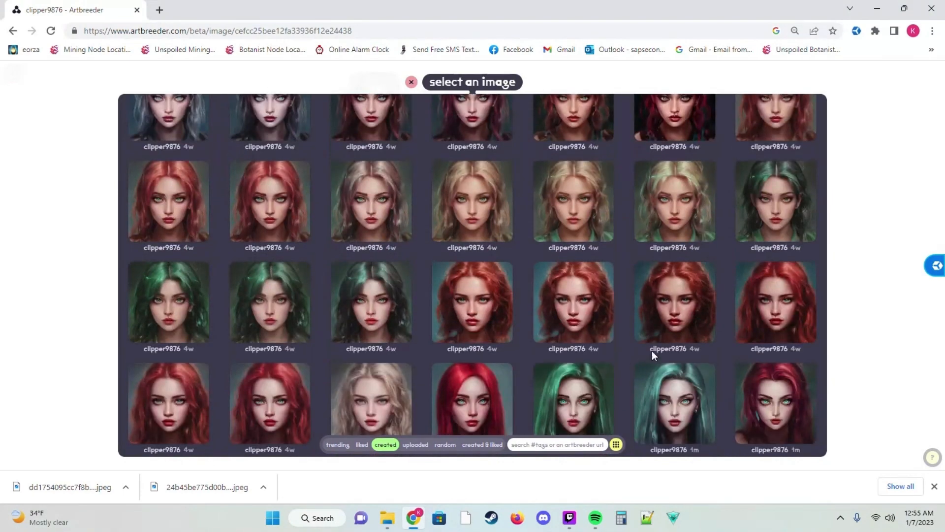
{"action": "scroll", "coordinate": [750, 314], "scroll_direction": "down", "scroll_amount": 3}
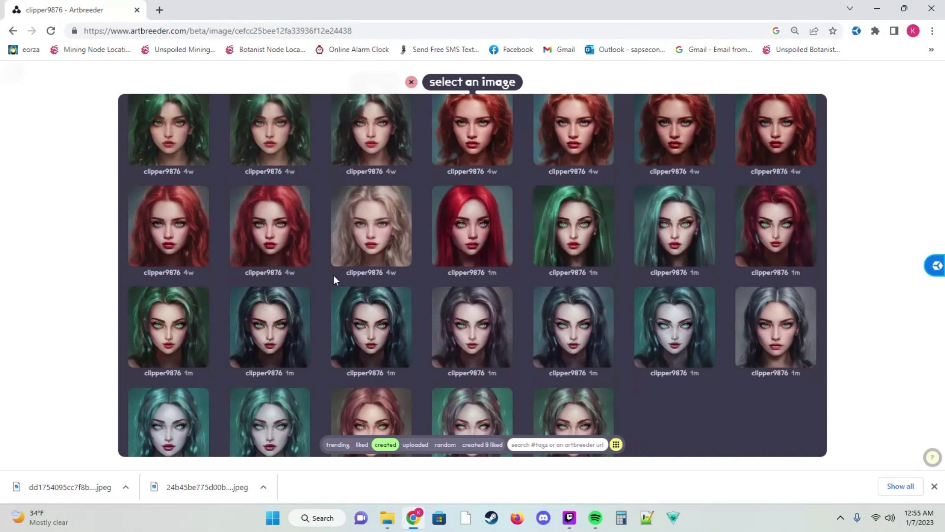
{"action": "left_click", "coordinate": [402, 225]}
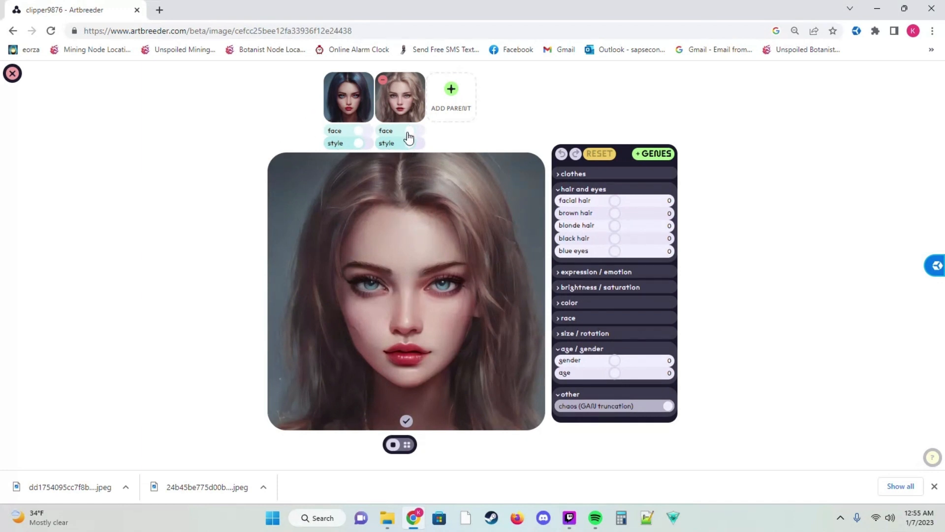
- Take the face entirely from the blonde parent and the style entirely from the dark blue-haired parent, and save the variation
{"action": "left_click_drag", "start_coordinate": [361, 131], "coordinate": [329, 144]}
{"action": "left_click_drag", "start_coordinate": [408, 143], "coordinate": [382, 131]}
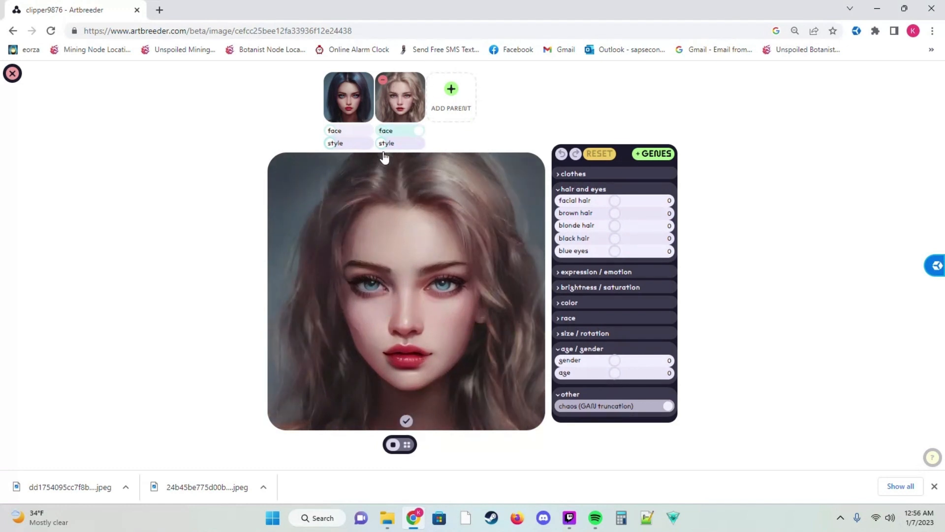
{"action": "left_click_drag", "start_coordinate": [391, 144], "coordinate": [420, 155]}
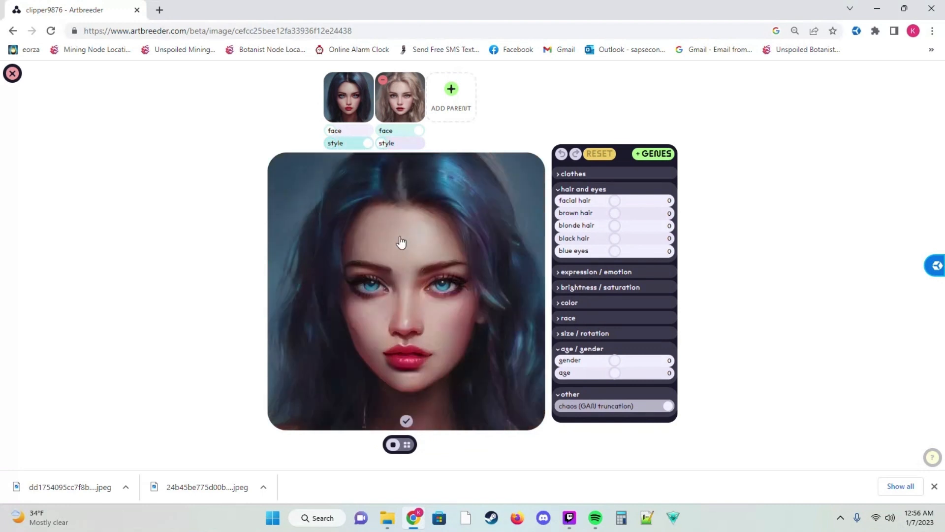
{"action": "left_click", "coordinate": [296, 282]}
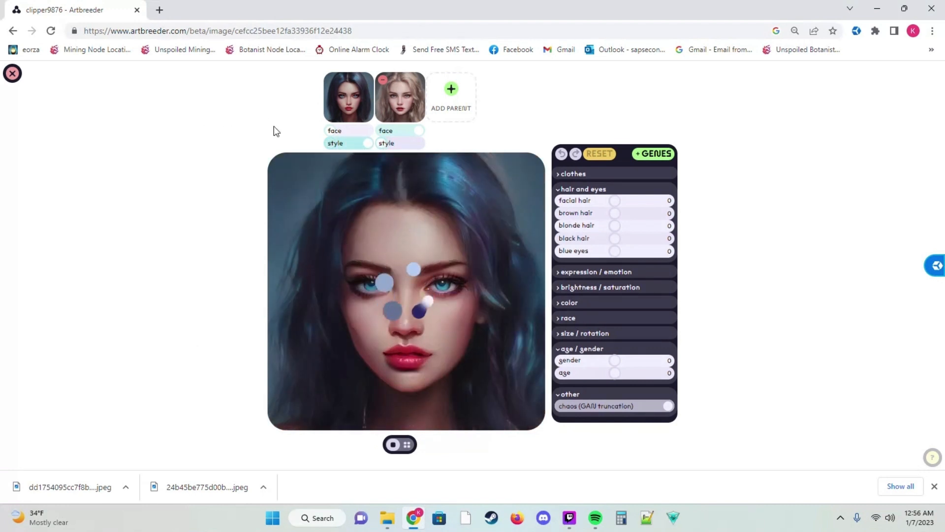
- Swap the blend to the dark blue-haired parent's face with the blonde parent's style, and save that variation
{"action": "scroll", "coordinate": [456, 392], "scroll_direction": "down", "scroll_amount": 1}
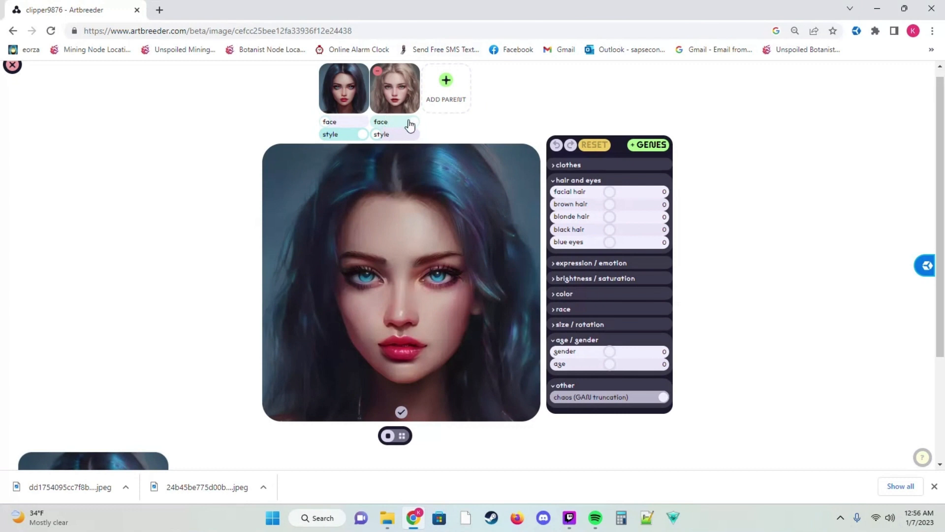
{"action": "left_click", "coordinate": [382, 134]}
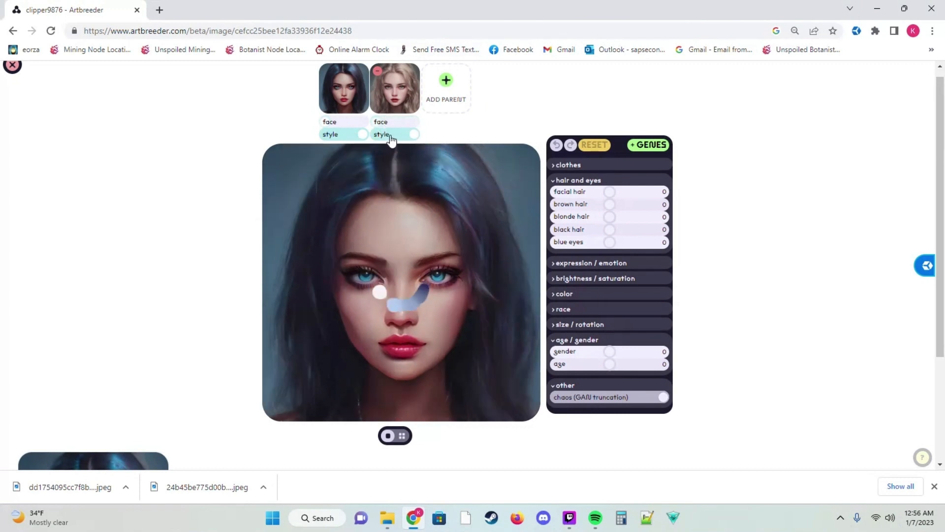
{"action": "left_click", "coordinate": [334, 122]}
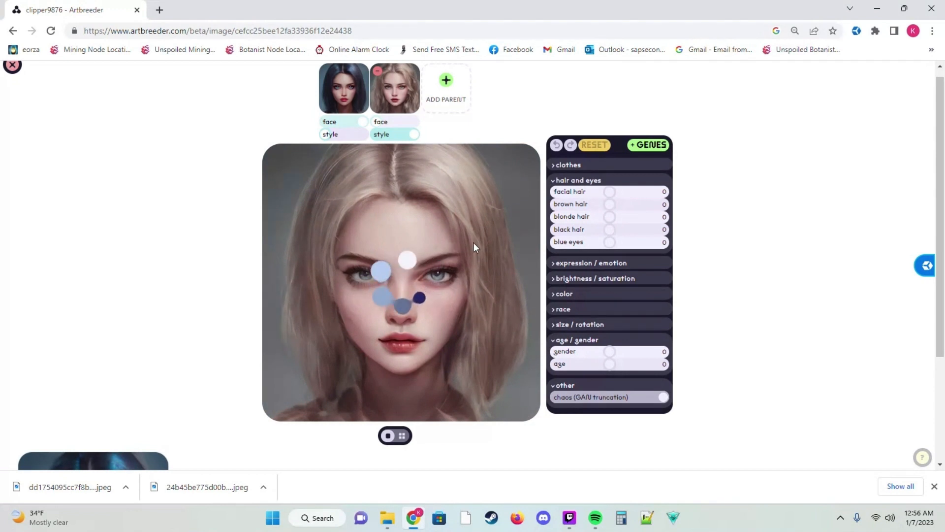
{"action": "scroll", "coordinate": [211, 261], "scroll_direction": "down", "scroll_amount": 3}
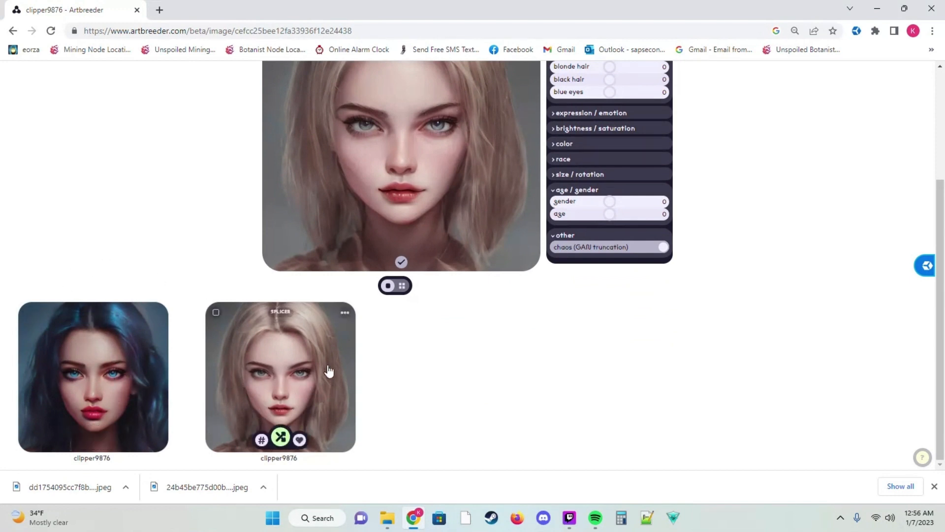
{"action": "scroll", "coordinate": [444, 109], "scroll_direction": "up", "scroll_amount": 2}
{"action": "scroll", "coordinate": [443, 109], "scroll_direction": "up", "scroll_amount": 2}
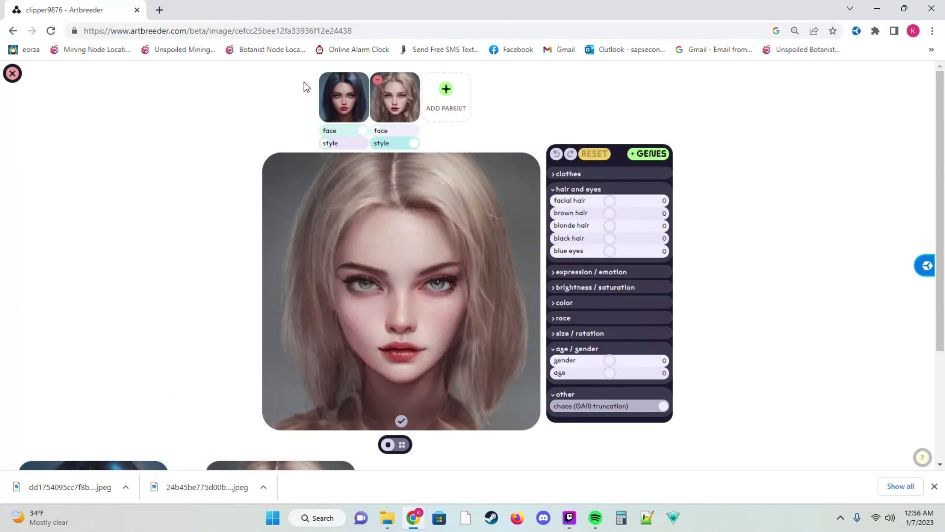
{"action": "scroll", "coordinate": [363, 408], "scroll_direction": "down", "scroll_amount": 4}
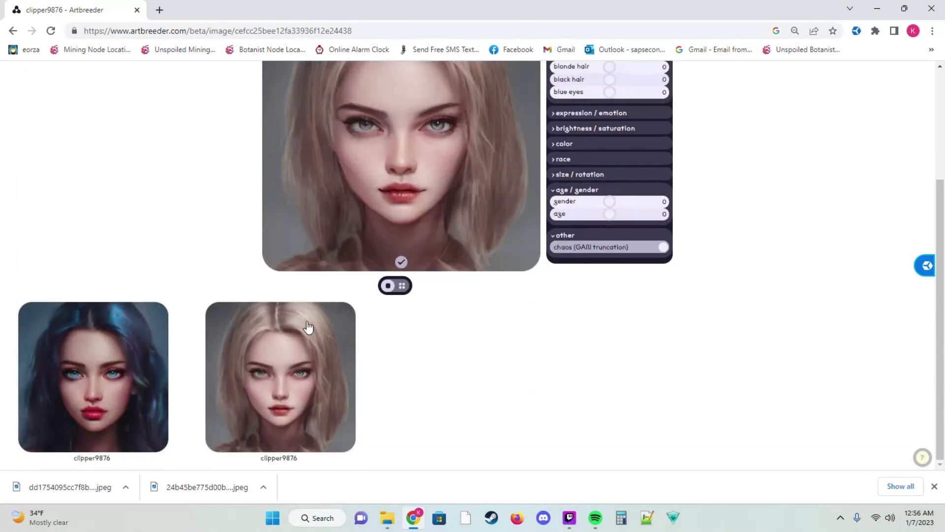
{"action": "scroll", "coordinate": [306, 327], "scroll_direction": "up", "scroll_amount": 4}
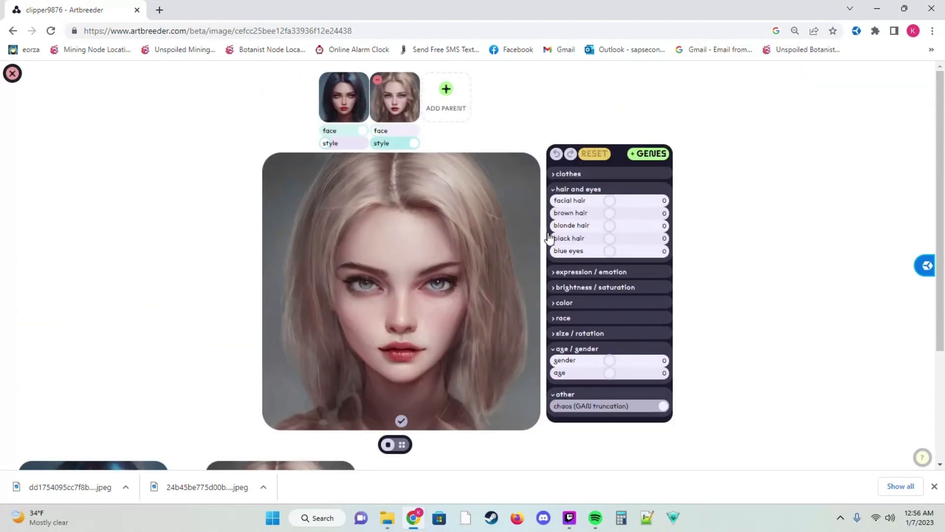
- Save one variation with black hair at 18 and another with black hair at 2 and brown hair at 20
{"action": "scroll", "coordinate": [512, 270], "scroll_direction": "down", "scroll_amount": 3}
{"action": "scroll", "coordinate": [603, 169], "scroll_direction": "up", "scroll_amount": 2}
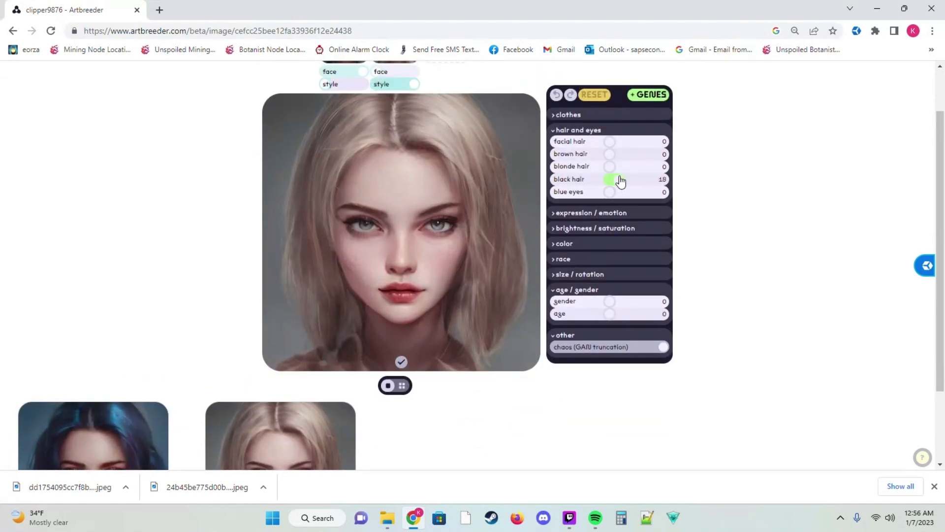
{"action": "left_click", "coordinate": [514, 225]}
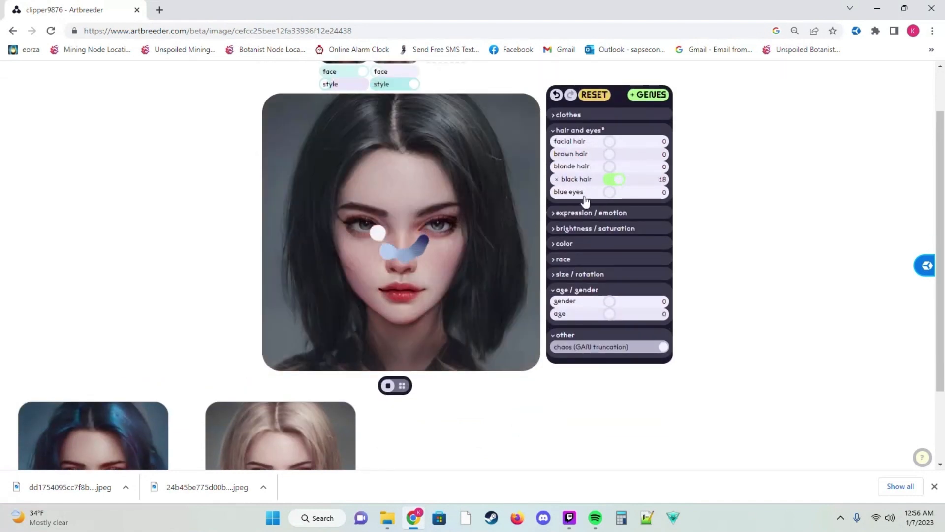
{"action": "left_click_drag", "start_coordinate": [618, 182], "coordinate": [620, 156]}
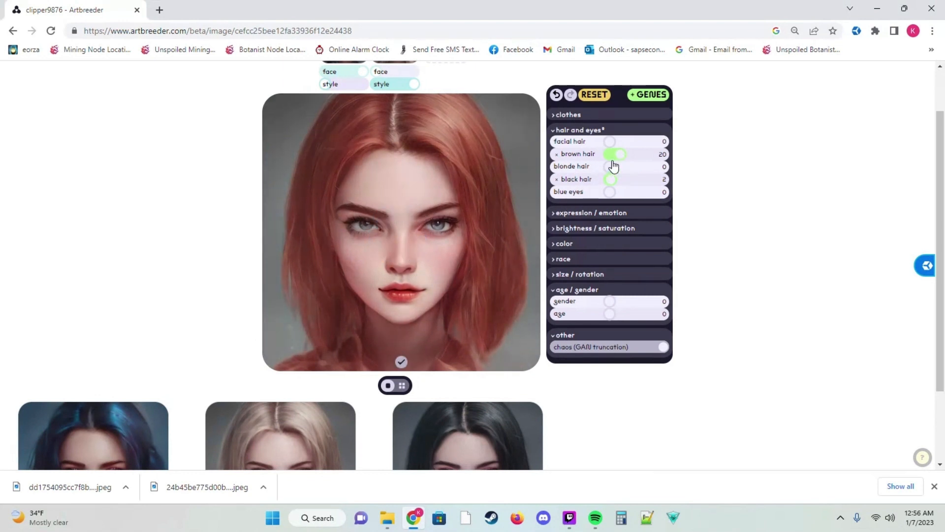
- Set brown hair to -16, save the silver-haired variation, and review the saved variations
{"action": "left_click_drag", "start_coordinate": [620, 155], "coordinate": [602, 157]}
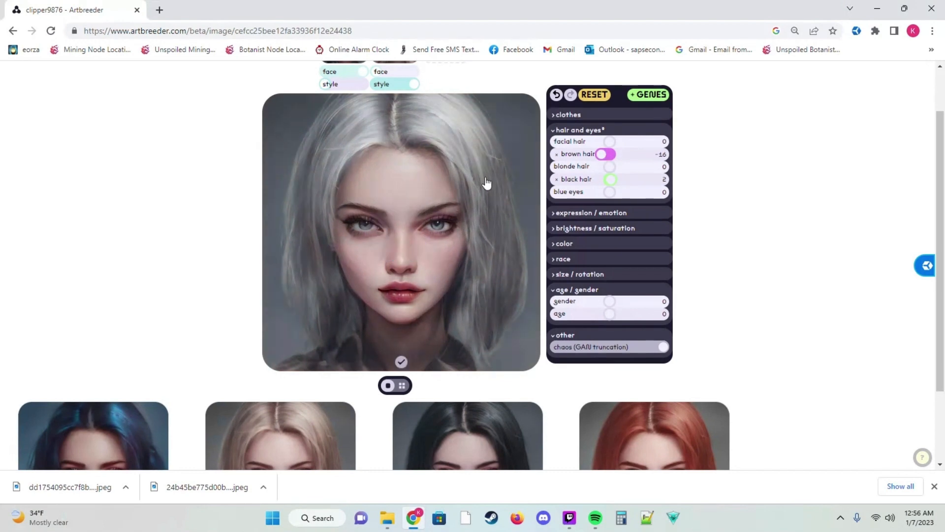
{"action": "scroll", "coordinate": [713, 244], "scroll_direction": "down", "scroll_amount": 2}
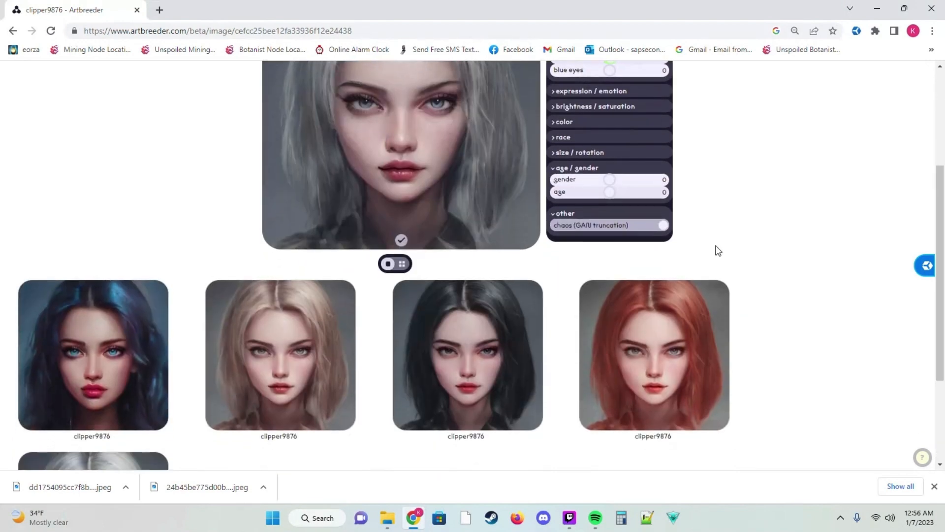
{"action": "scroll", "coordinate": [281, 343], "scroll_direction": "down", "scroll_amount": 3}
{"action": "scroll", "coordinate": [162, 373], "scroll_direction": "up", "scroll_amount": 3}
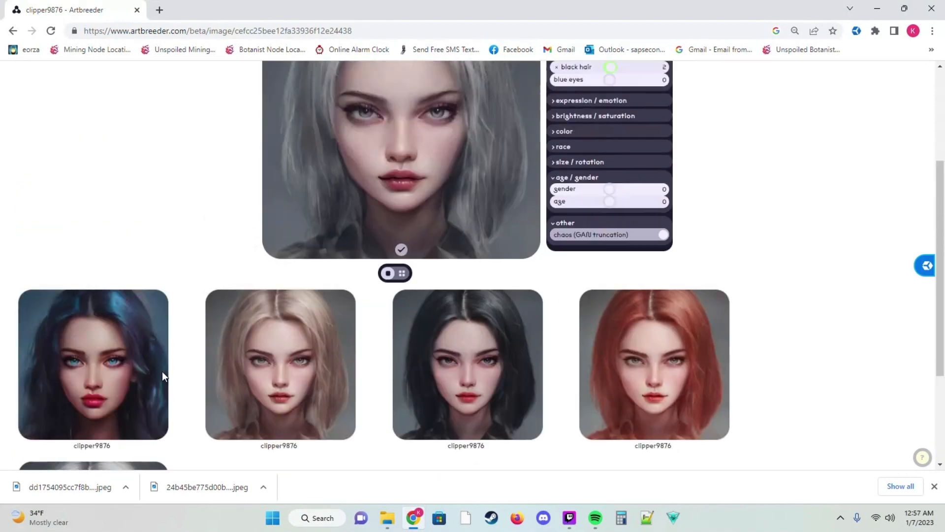
{"action": "scroll", "coordinate": [123, 338], "scroll_direction": "down", "scroll_amount": 1}
{"action": "scroll", "coordinate": [344, 228], "scroll_direction": "up", "scroll_amount": 4}
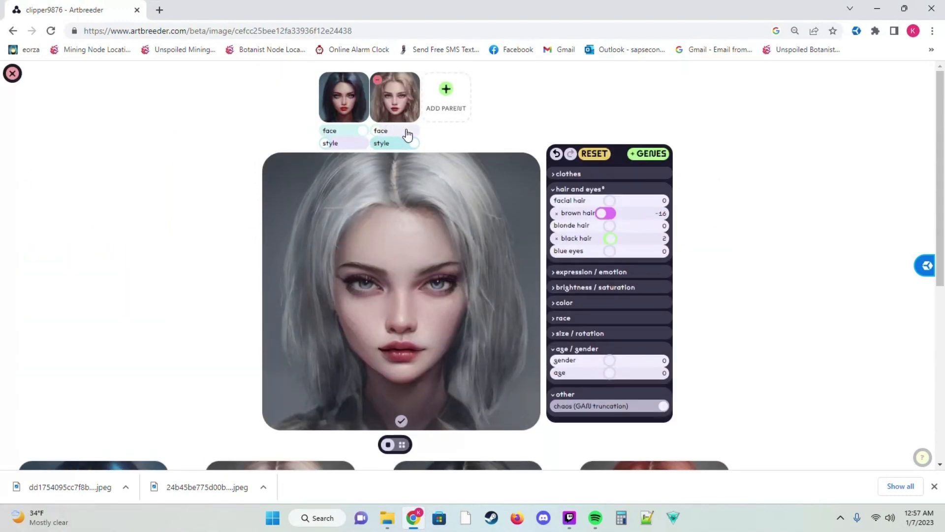
- Switch back to the dark blue-haired parent's style with the blonde parent's face, and reset all genes
{"action": "left_click", "coordinate": [344, 144]}
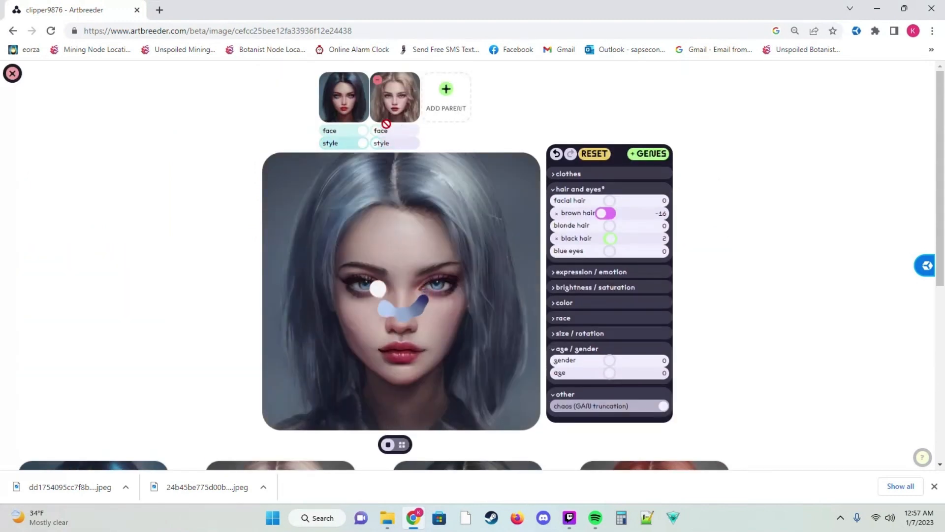
{"action": "left_click", "coordinate": [381, 130]}
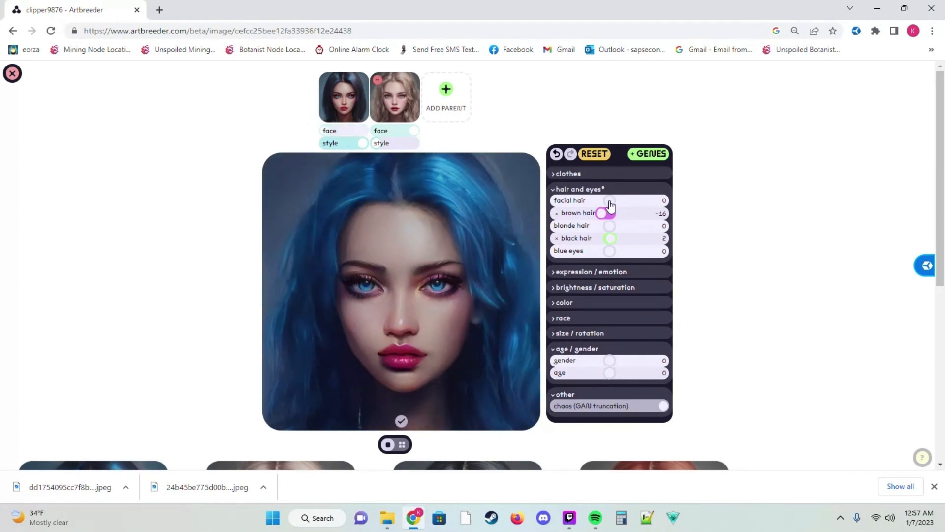
{"action": "left_click", "coordinate": [598, 156]}
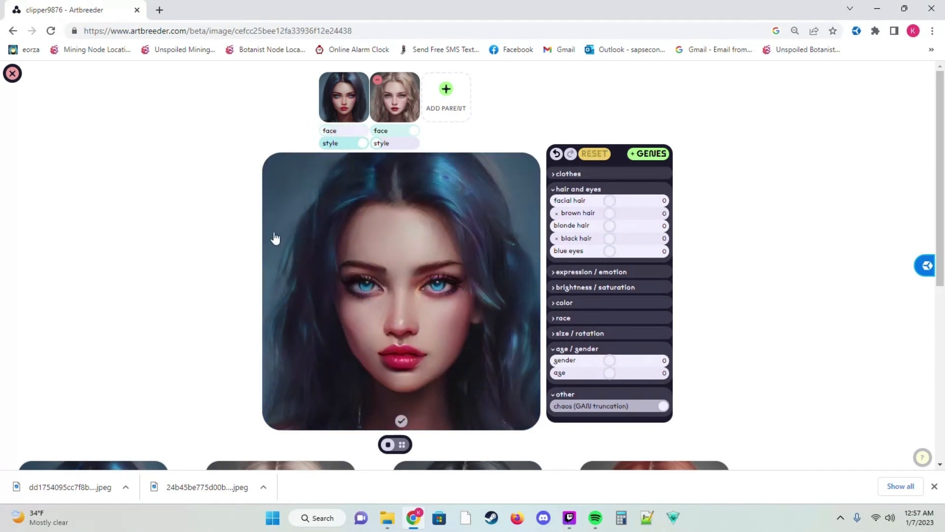
- Set the blonde hair gene to 11, saturation to -8 and hue to 3
{"action": "scroll", "coordinate": [374, 342], "scroll_direction": "down", "scroll_amount": 5}
{"action": "scroll", "coordinate": [583, 200], "scroll_direction": "up", "scroll_amount": 4}
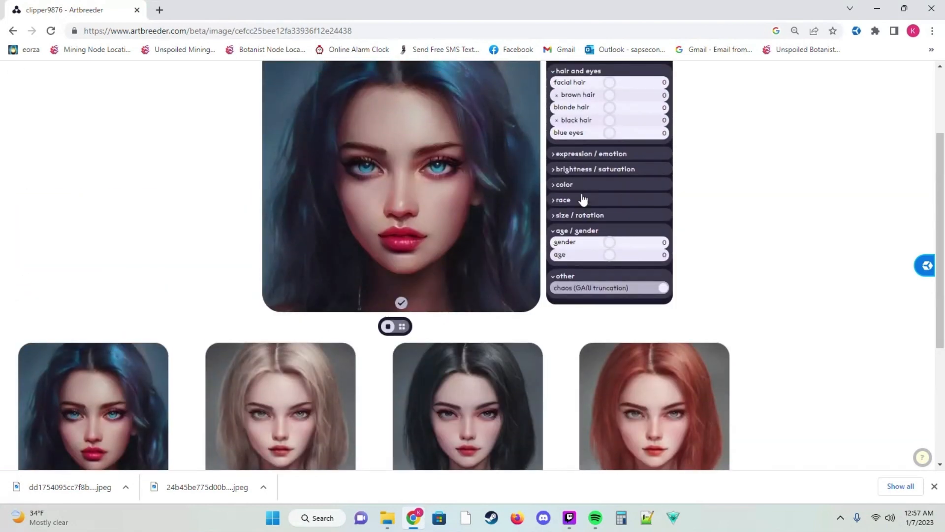
{"action": "scroll", "coordinate": [600, 182], "scroll_direction": "down", "scroll_amount": 1}
{"action": "scroll", "coordinate": [612, 165], "scroll_direction": "up", "scroll_amount": 1}
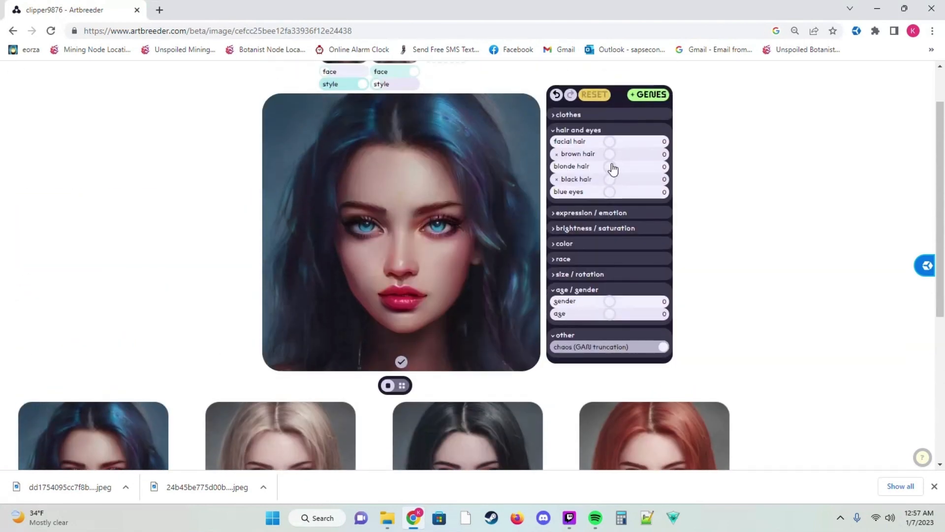
{"action": "left_click", "coordinate": [613, 168]}
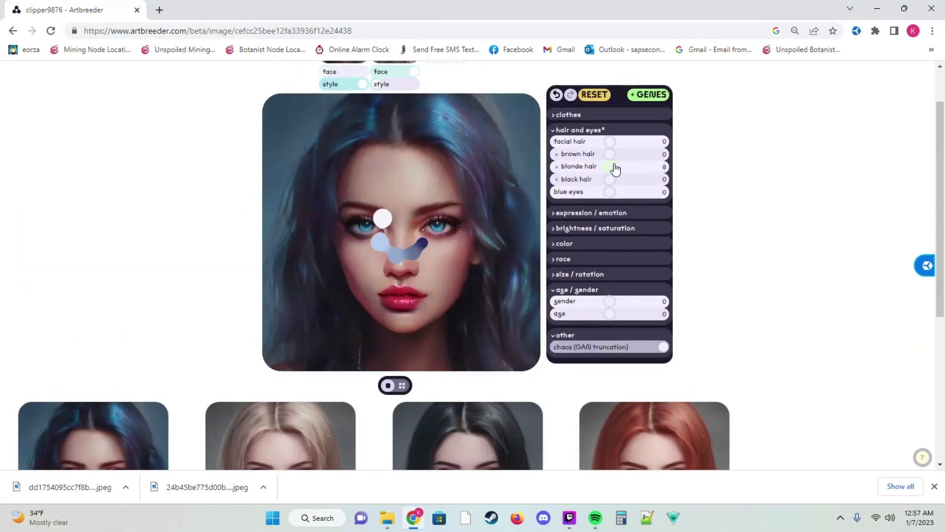
{"action": "left_click", "coordinate": [616, 169]}
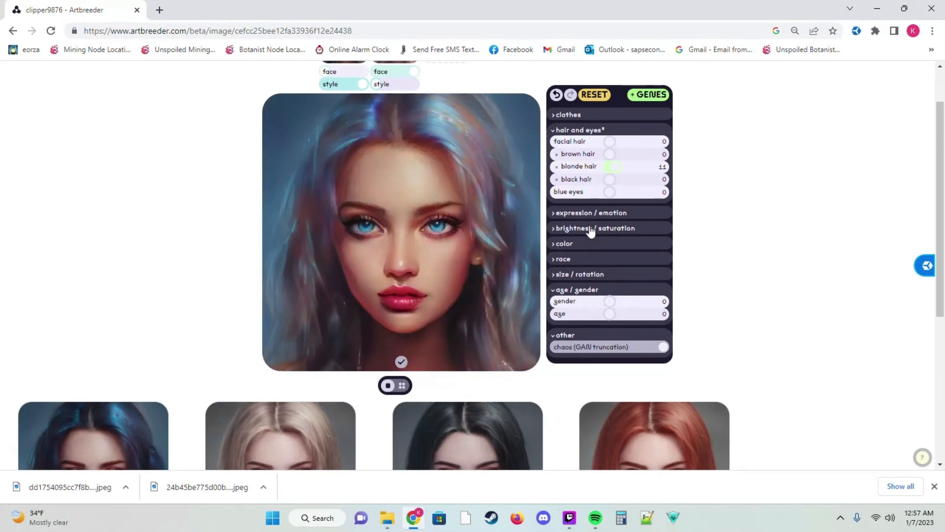
{"action": "left_click", "coordinate": [589, 243]}
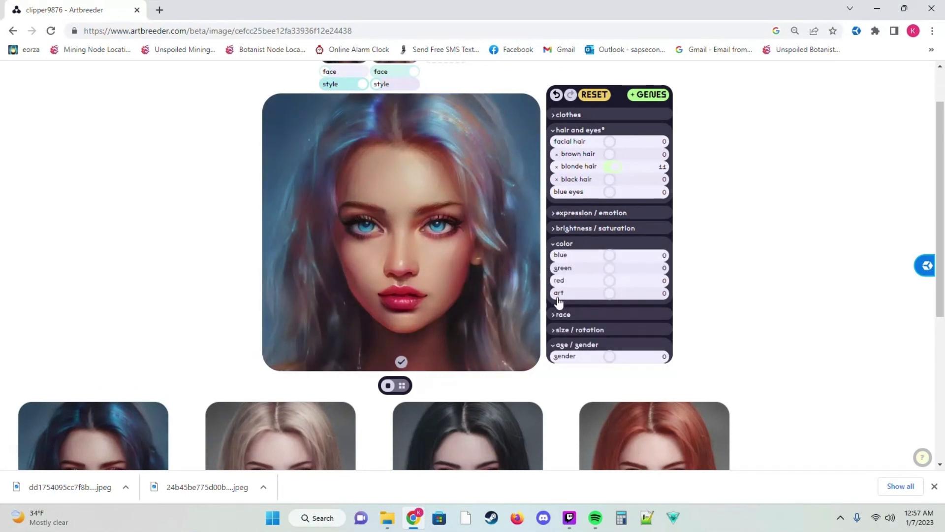
{"action": "left_click", "coordinate": [600, 227]}
{"action": "left_click_drag", "start_coordinate": [611, 271], "coordinate": [609, 271]}
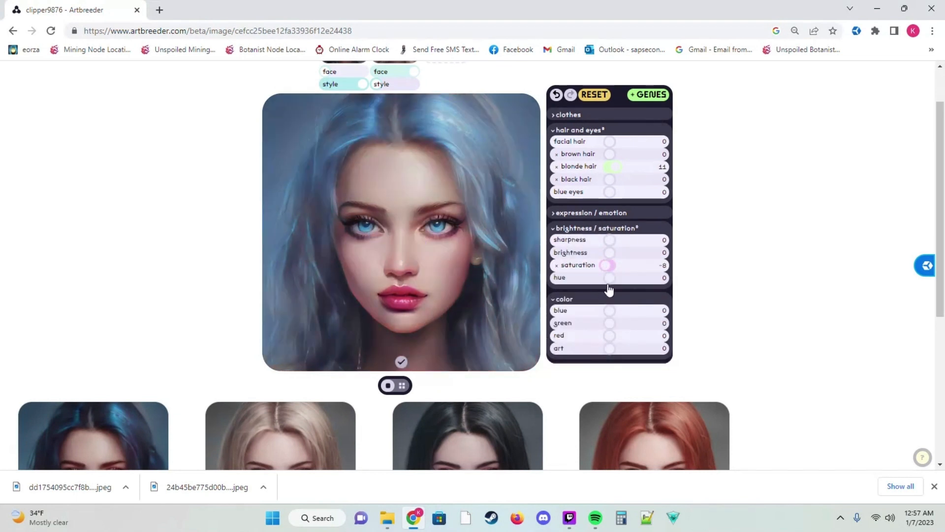
{"action": "left_click_drag", "start_coordinate": [611, 279], "coordinate": [615, 282]}
- Fine-tune the hair color by setting blonde hair to 13 and black hair to -3
{"action": "left_click_drag", "start_coordinate": [619, 176], "coordinate": [608, 181]}
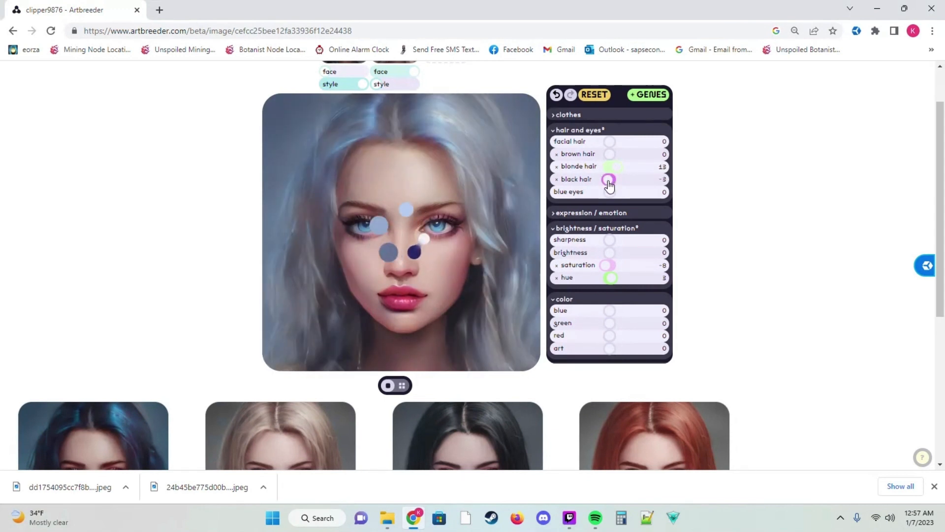
{"action": "left_click_drag", "start_coordinate": [609, 181], "coordinate": [606, 181]}
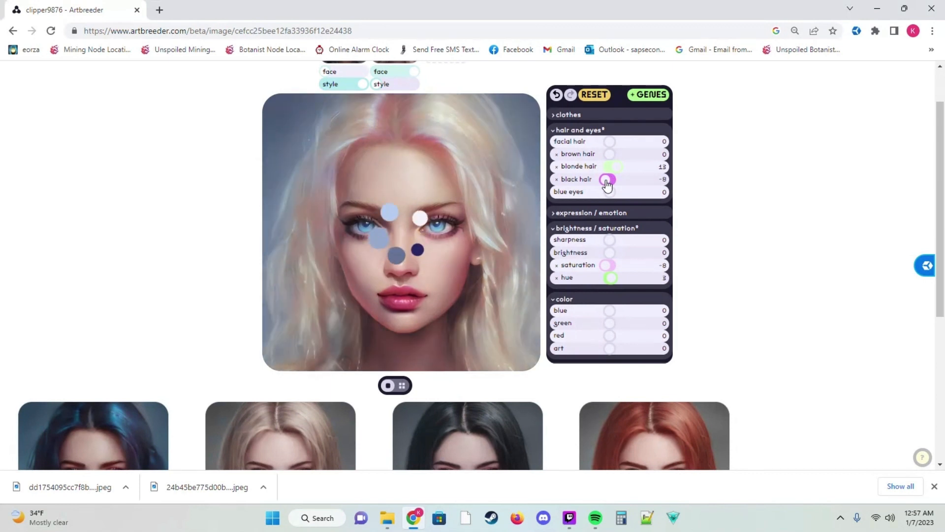
{"action": "left_click_drag", "start_coordinate": [606, 181], "coordinate": [611, 184]}
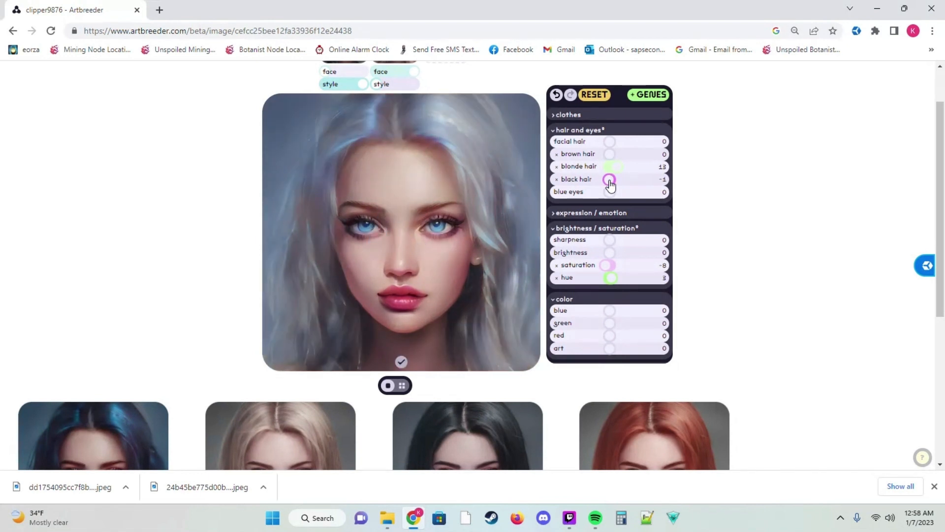
{"action": "left_click_drag", "start_coordinate": [610, 183], "coordinate": [609, 183]}
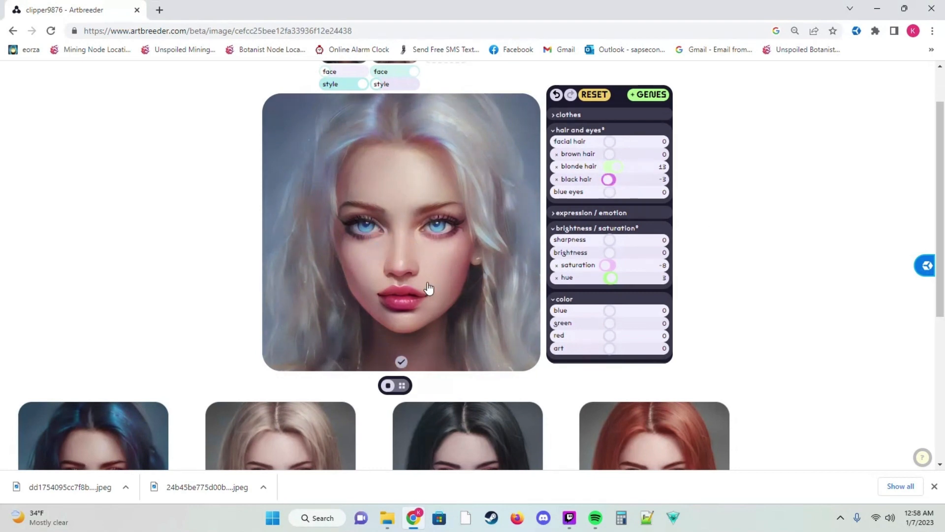
- Save the pale silver-haired, blue-eyed variation and compare it with the other saved portraits
{"action": "scroll", "coordinate": [236, 329], "scroll_direction": "down", "scroll_amount": 3}
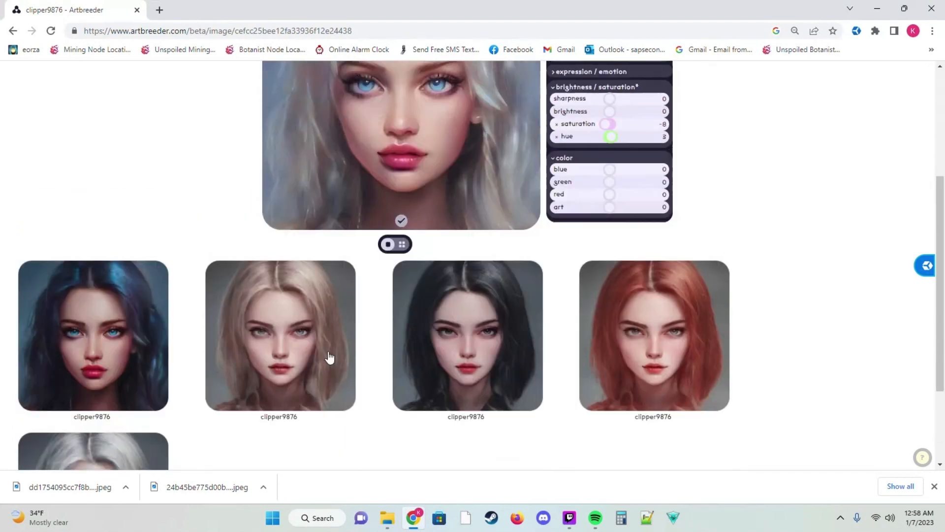
{"action": "scroll", "coordinate": [327, 359], "scroll_direction": "up", "scroll_amount": 2}
{"action": "scroll", "coordinate": [776, 412], "scroll_direction": "down", "scroll_amount": 4}
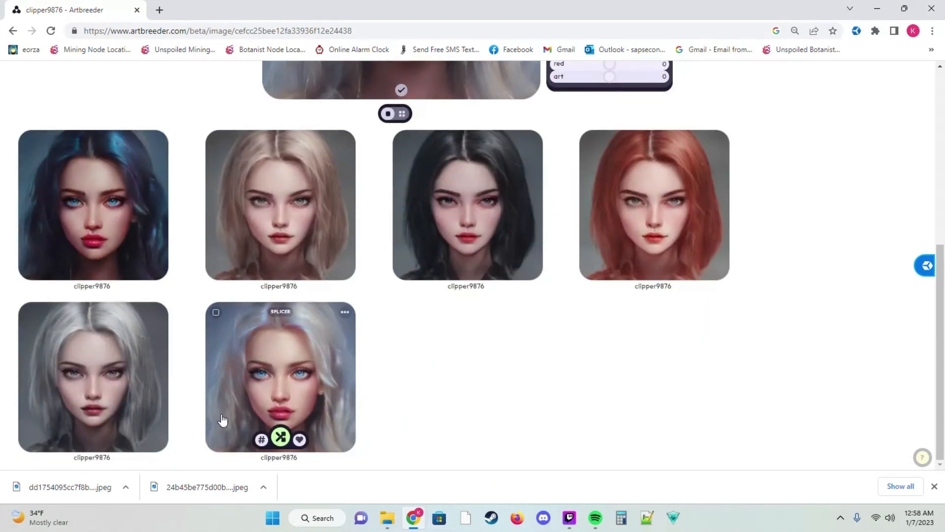
{"action": "scroll", "coordinate": [523, 380], "scroll_direction": "up", "scroll_amount": 6}
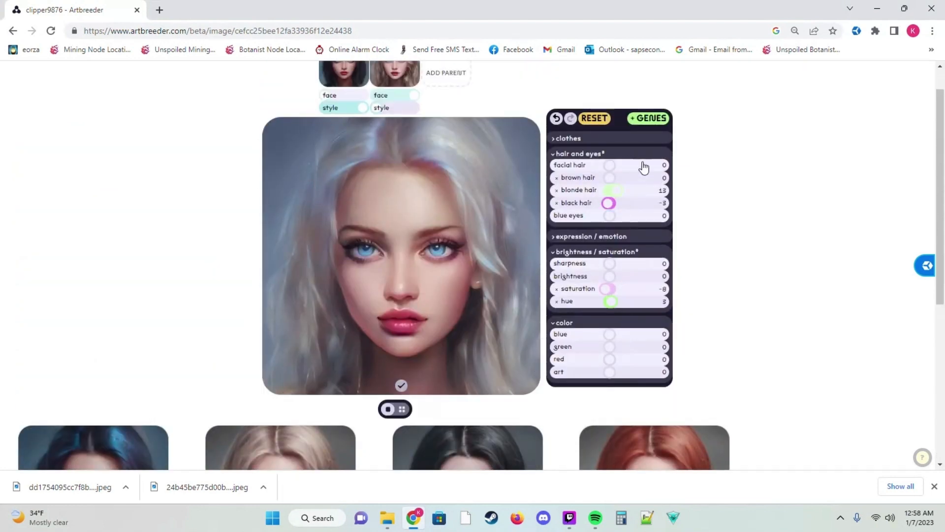
{"action": "scroll", "coordinate": [575, 209], "scroll_direction": "down", "scroll_amount": 6}
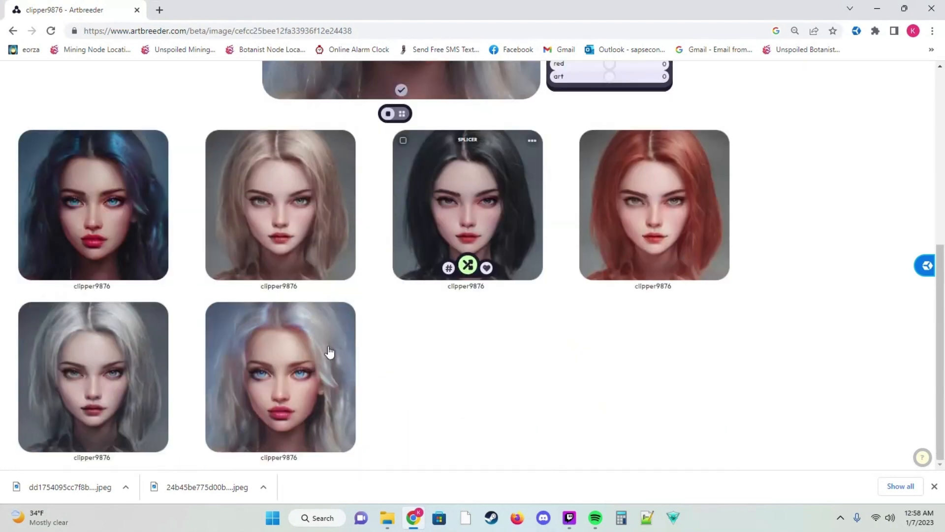
- Try the current portrait with the brightness gene at -3
{"action": "scroll", "coordinate": [401, 328], "scroll_direction": "up", "scroll_amount": 4}
{"action": "scroll", "coordinate": [463, 279], "scroll_direction": "up", "scroll_amount": 3}
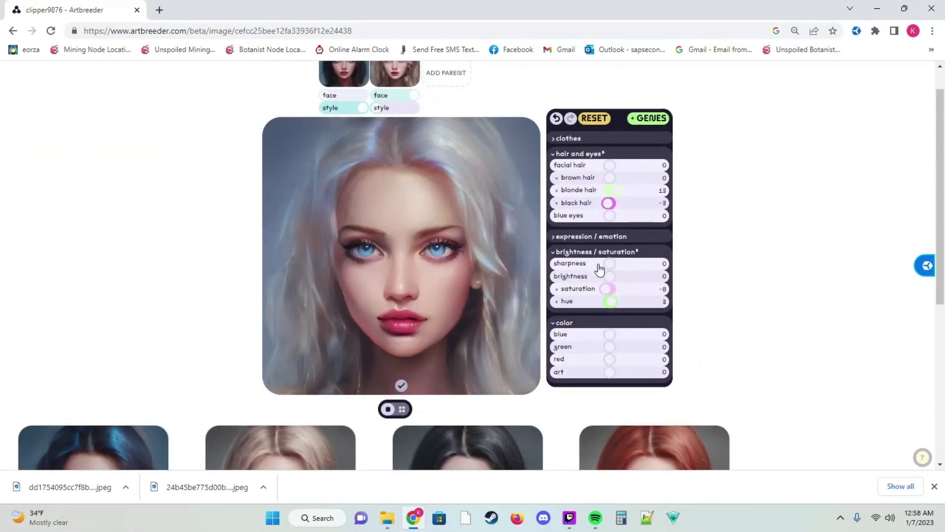
{"action": "left_click_drag", "start_coordinate": [610, 280], "coordinate": [610, 280]}
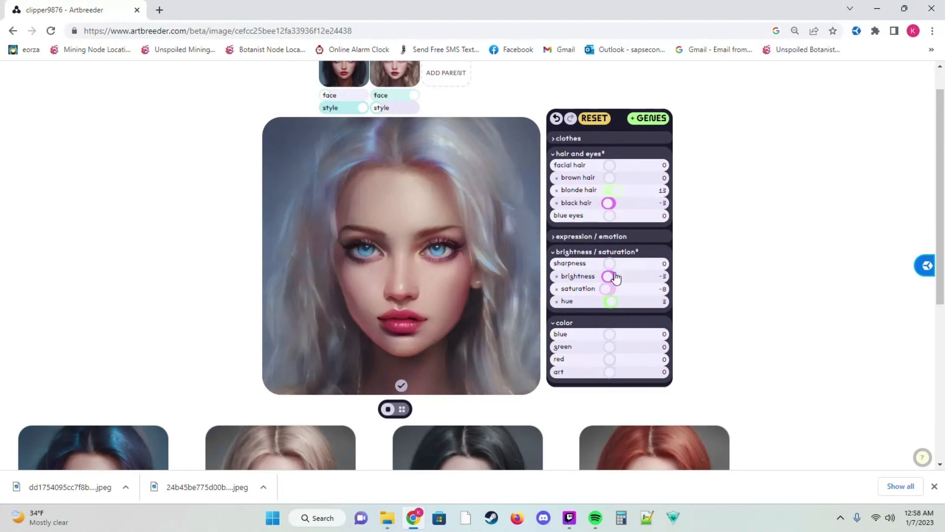
- Remix the saved pale silver-haired portrait and list the created images as candidates for an additional parent
{"action": "scroll", "coordinate": [495, 136], "scroll_direction": "down", "scroll_amount": 5}
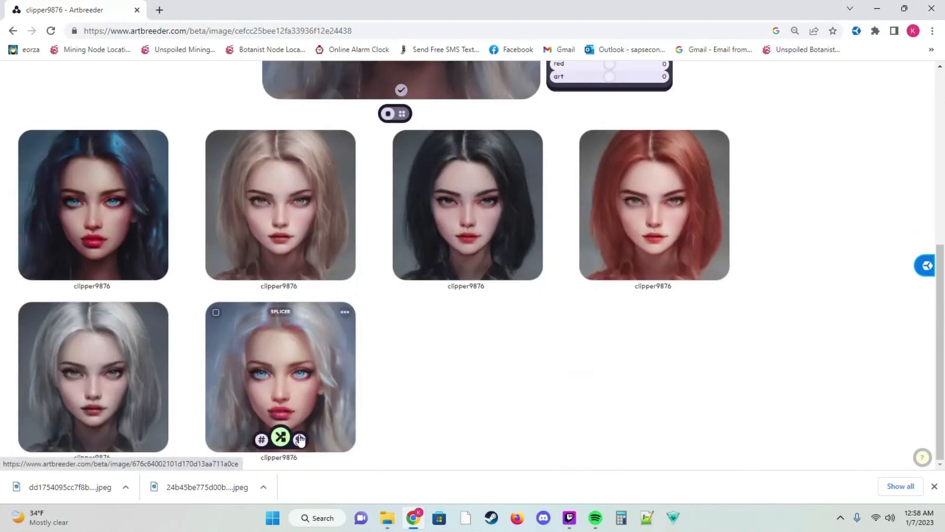
{"action": "left_click", "coordinate": [283, 437]}
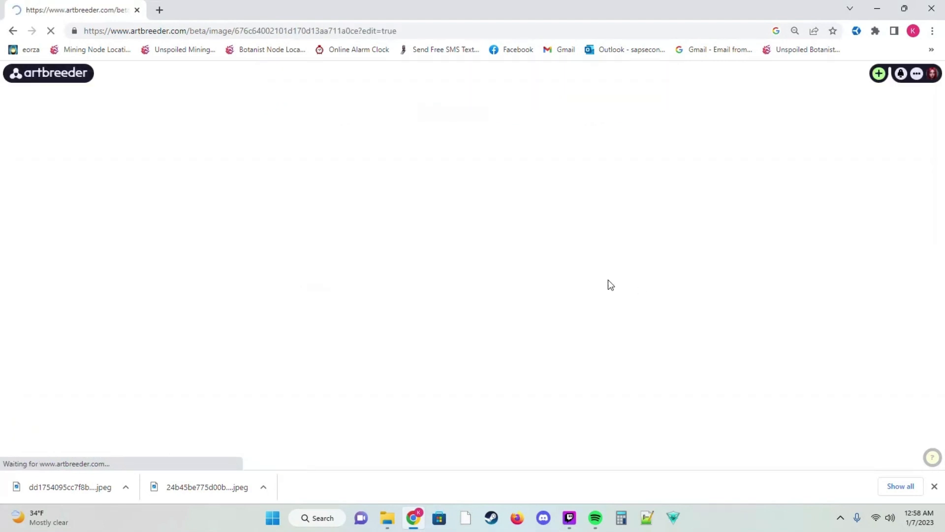
{"action": "left_click", "coordinate": [426, 103]}
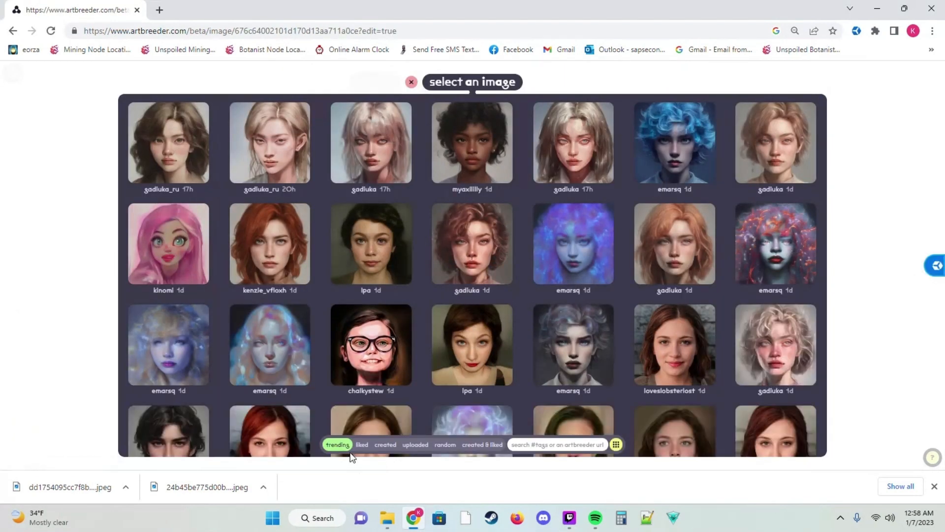
{"action": "left_click", "coordinate": [380, 446]}
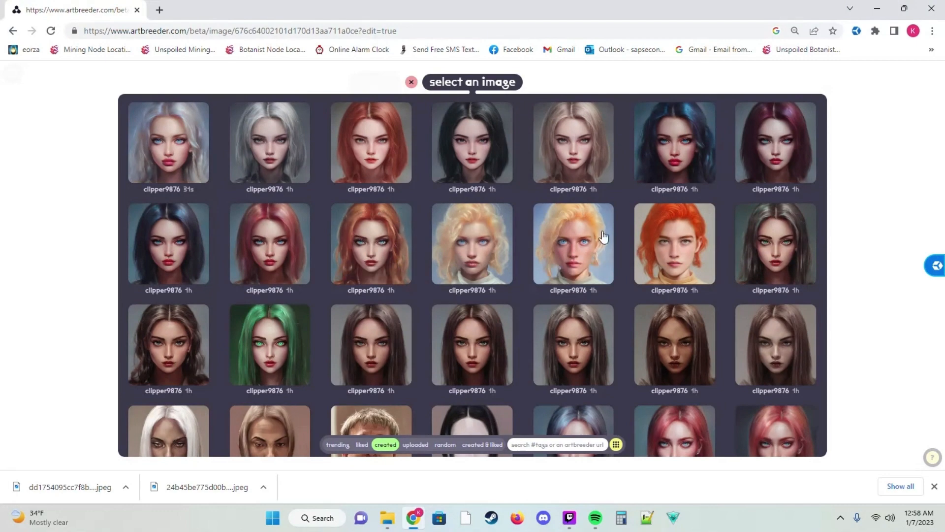
- Browse the created images and add the silver-haired portrait with dark eye makeup and red lips as second parent
{"action": "scroll", "coordinate": [654, 256], "scroll_direction": "down", "scroll_amount": 2}
{"action": "scroll", "coordinate": [654, 256], "scroll_direction": "down", "scroll_amount": 5}
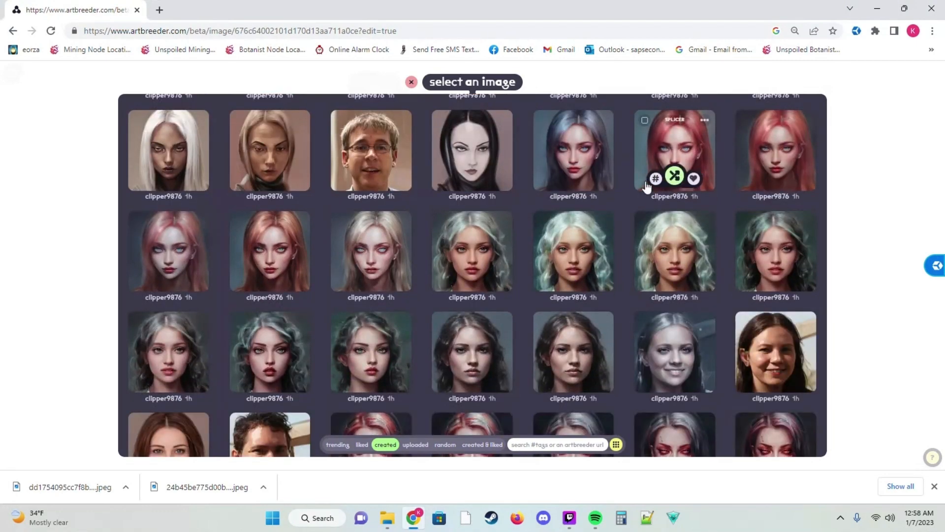
{"action": "scroll", "coordinate": [510, 316], "scroll_direction": "up", "scroll_amount": 2}
{"action": "scroll", "coordinate": [509, 317], "scroll_direction": "down", "scroll_amount": 10}
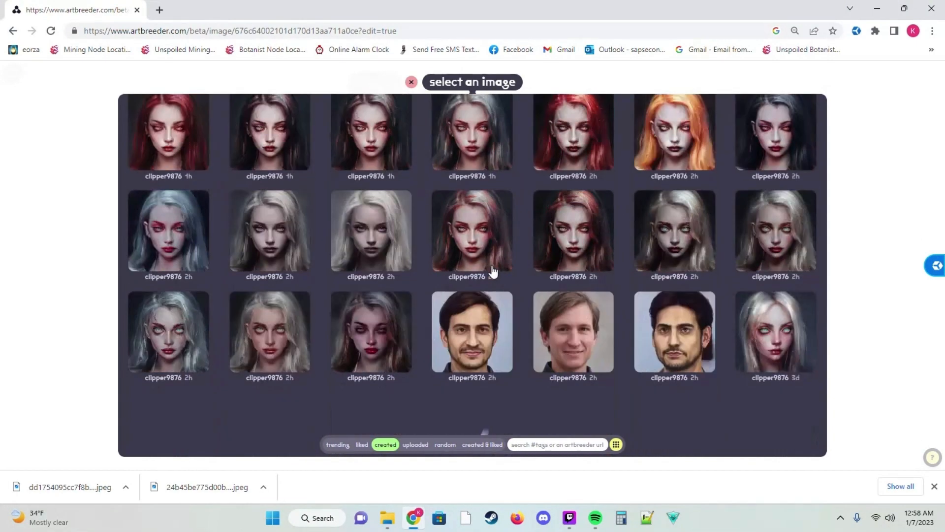
{"action": "scroll", "coordinate": [473, 291], "scroll_direction": "down", "scroll_amount": 3}
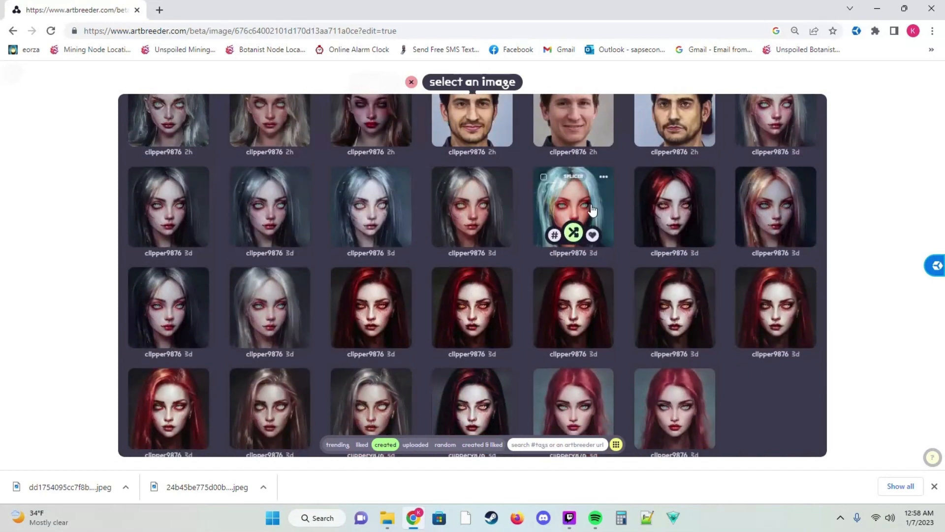
{"action": "scroll", "coordinate": [522, 232], "scroll_direction": "up", "scroll_amount": 15}
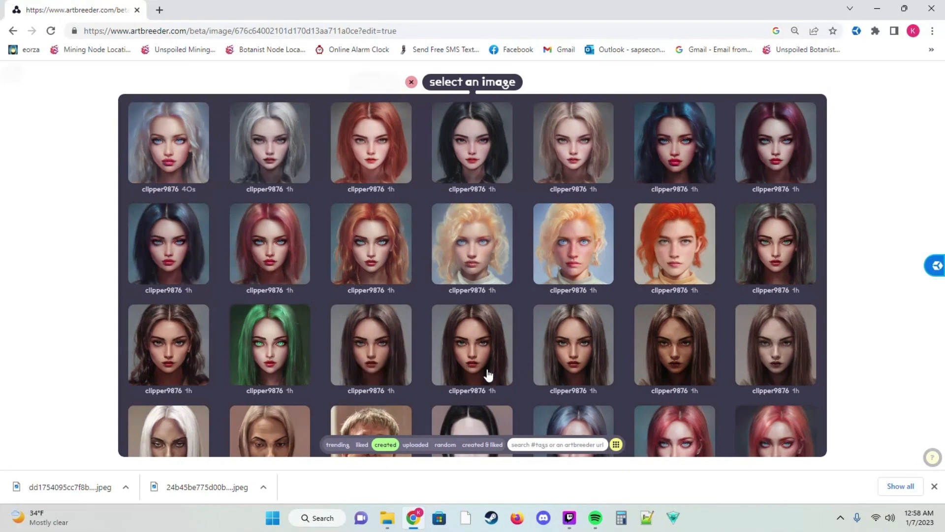
{"action": "scroll", "coordinate": [169, 354], "scroll_direction": "down", "scroll_amount": 10}
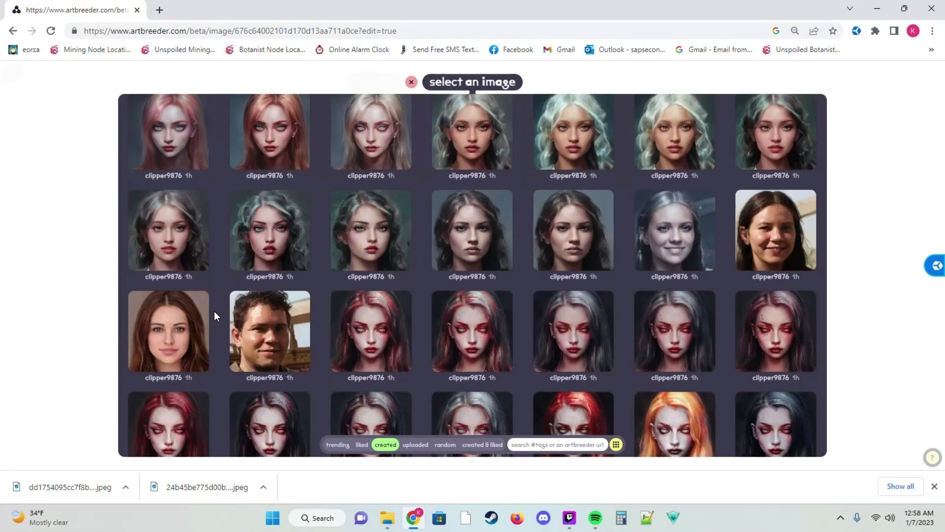
{"action": "scroll", "coordinate": [226, 302], "scroll_direction": "down", "scroll_amount": 10}
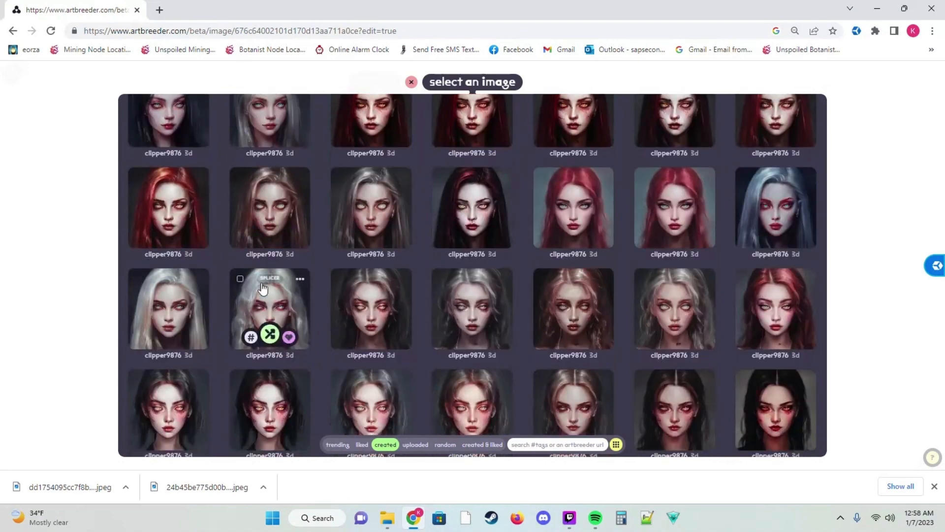
{"action": "scroll", "coordinate": [264, 289], "scroll_direction": "down", "scroll_amount": 10}
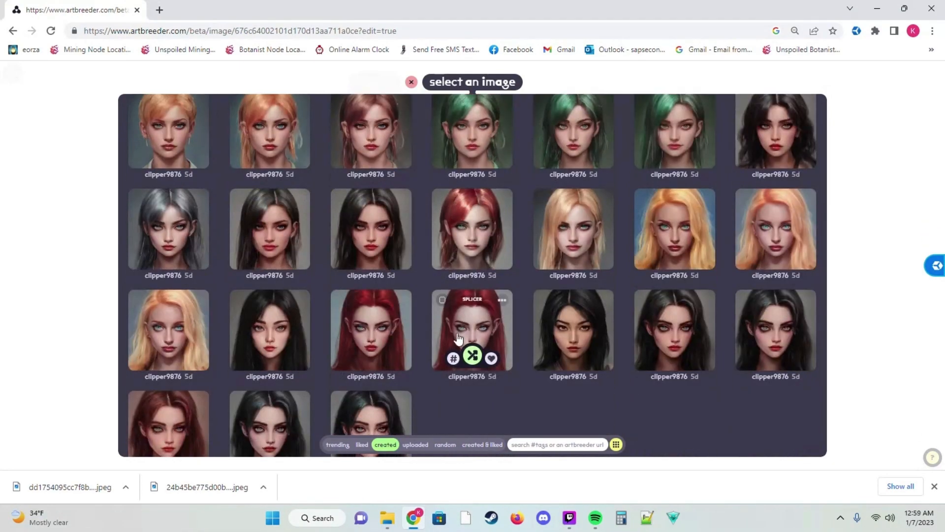
{"action": "scroll", "coordinate": [429, 350], "scroll_direction": "down", "scroll_amount": 4}
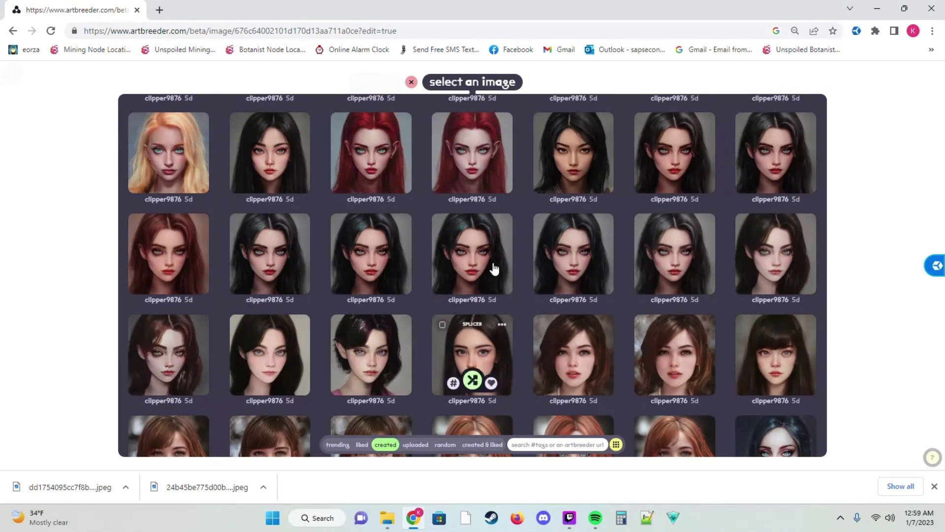
{"action": "scroll", "coordinate": [498, 266], "scroll_direction": "down", "scroll_amount": 10}
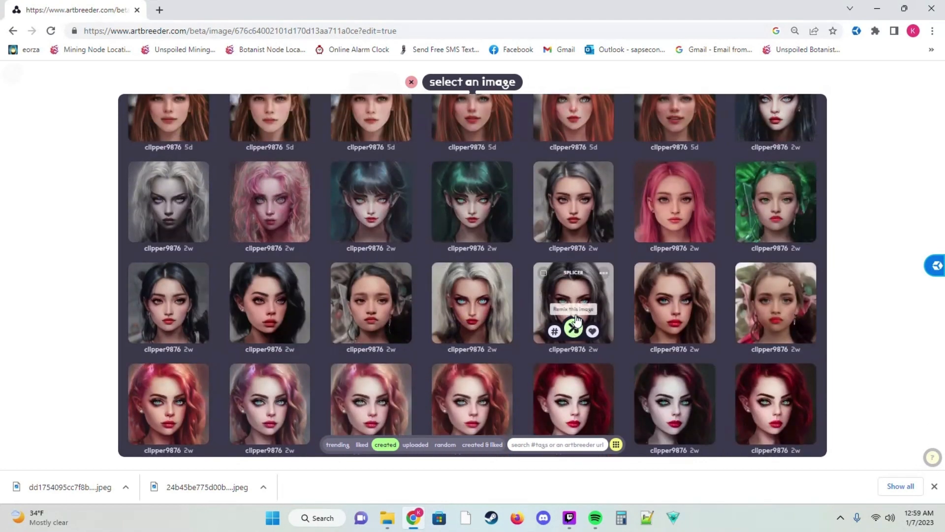
{"action": "scroll", "coordinate": [591, 320], "scroll_direction": "down", "scroll_amount": 1}
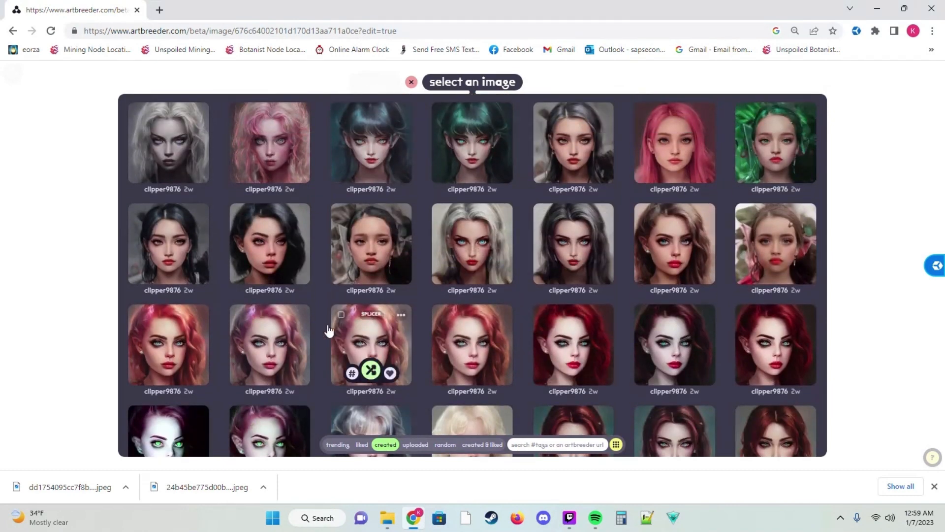
{"action": "mouse_move", "coordinate": [496, 268]}
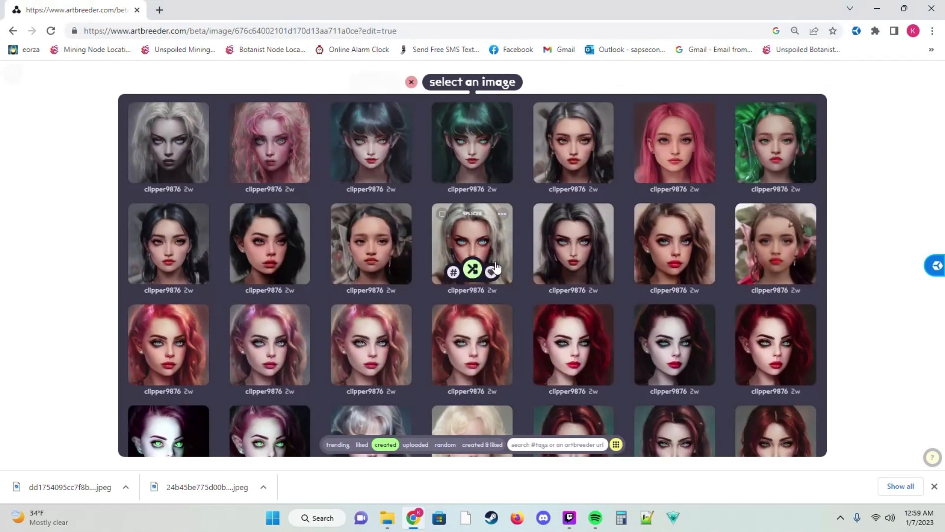
{"action": "left_click", "coordinate": [496, 251]}
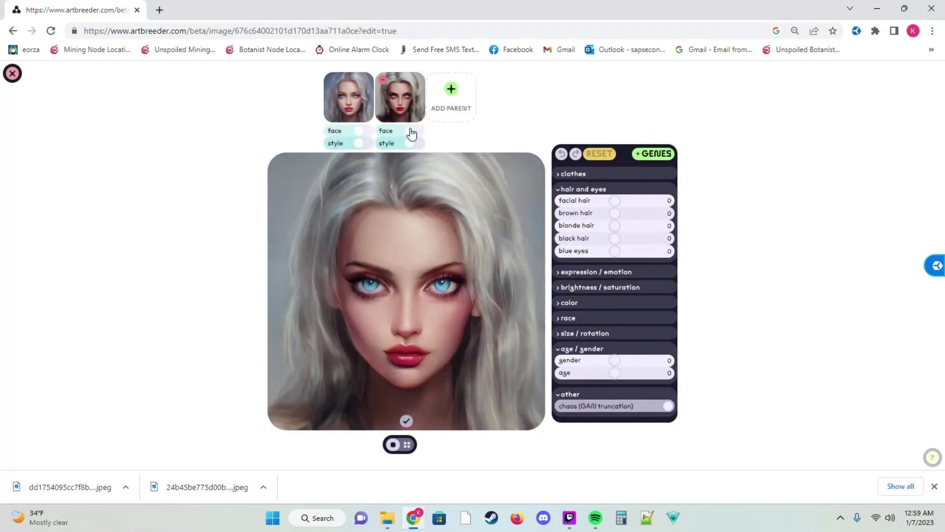
- Remove the second parent's face influence, set its style slider to about the middle, and save the blended variation
{"action": "left_click_drag", "start_coordinate": [408, 132], "coordinate": [369, 146]}
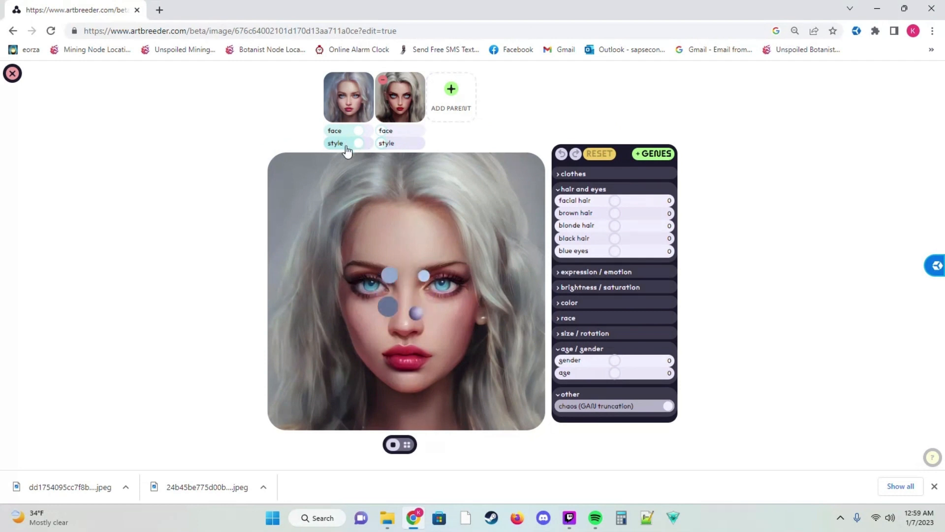
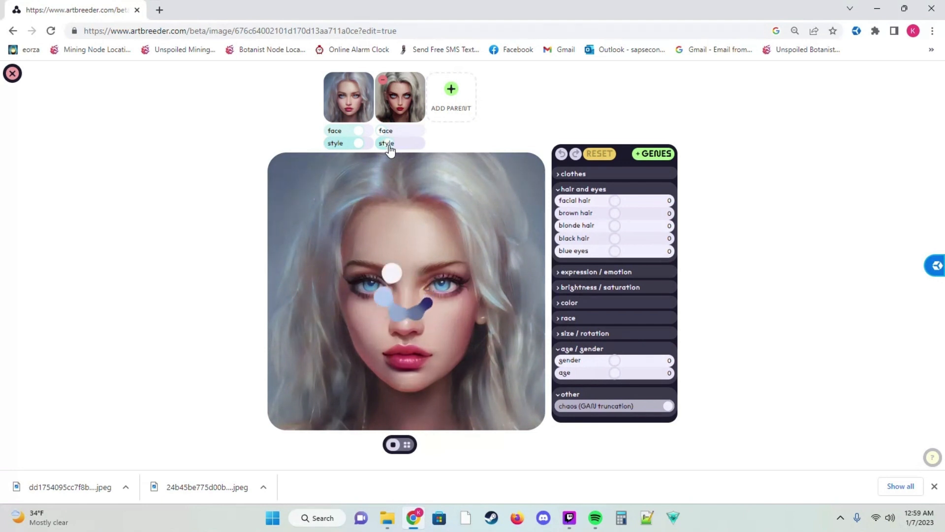
{"action": "left_click_drag", "start_coordinate": [389, 146], "coordinate": [403, 146]}
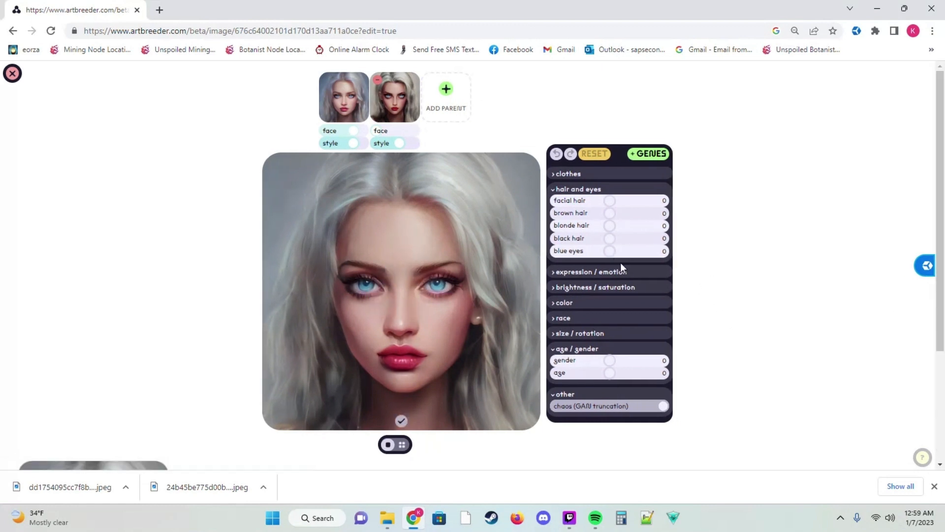
{"action": "scroll", "coordinate": [302, 335], "scroll_direction": "down", "scroll_amount": 3}
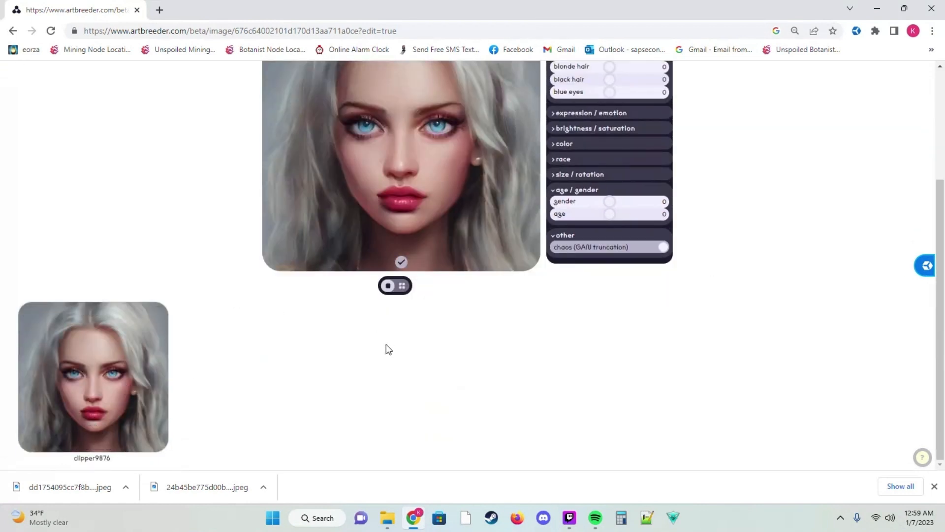
{"action": "scroll", "coordinate": [296, 365], "scroll_direction": "up", "scroll_amount": 1}
{"action": "scroll", "coordinate": [618, 280], "scroll_direction": "up", "scroll_amount": 2}
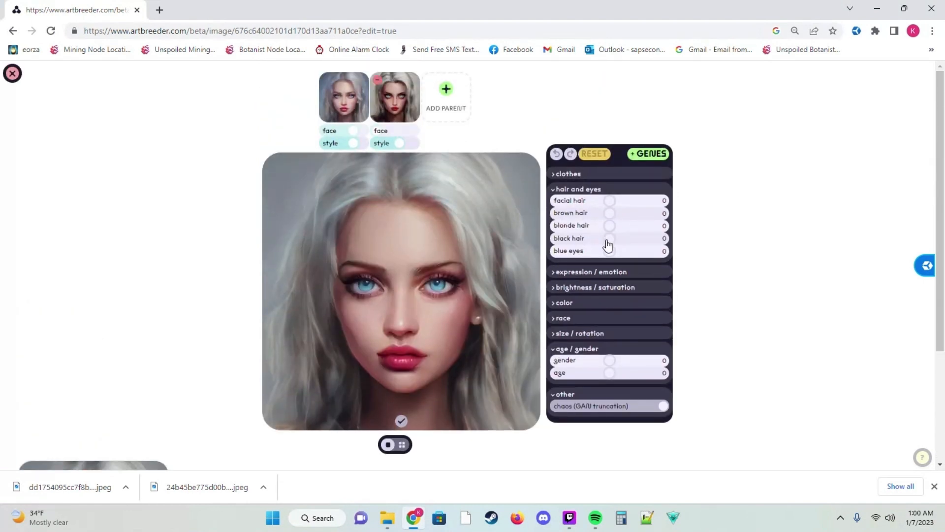
- Try brightness at -9, return it to 0, and set the saturation gene to 2
{"action": "left_click", "coordinate": [599, 289]}
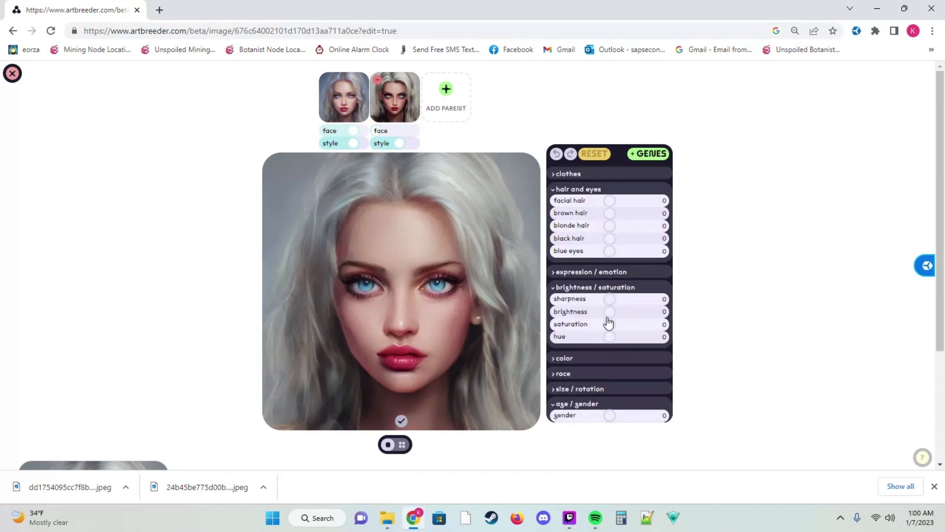
{"action": "left_click", "coordinate": [606, 314]}
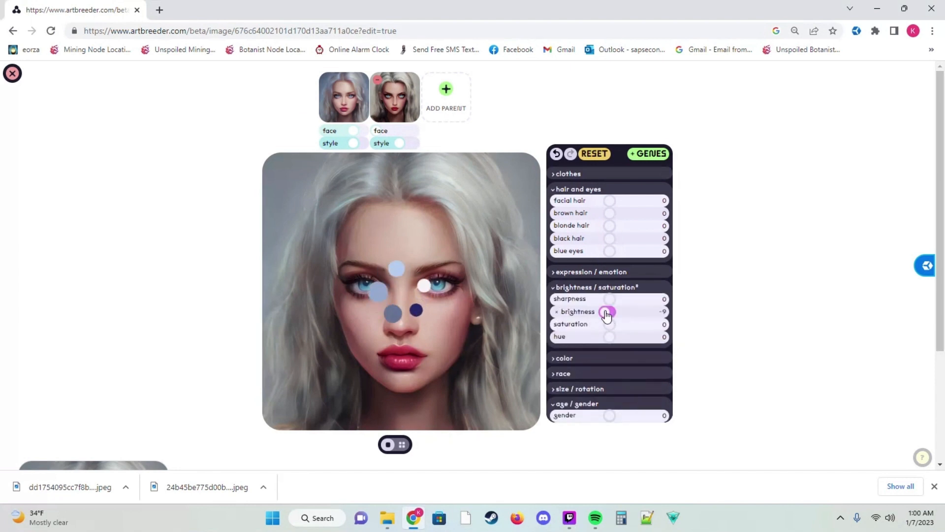
{"action": "left_click_drag", "start_coordinate": [607, 314], "coordinate": [613, 326]}
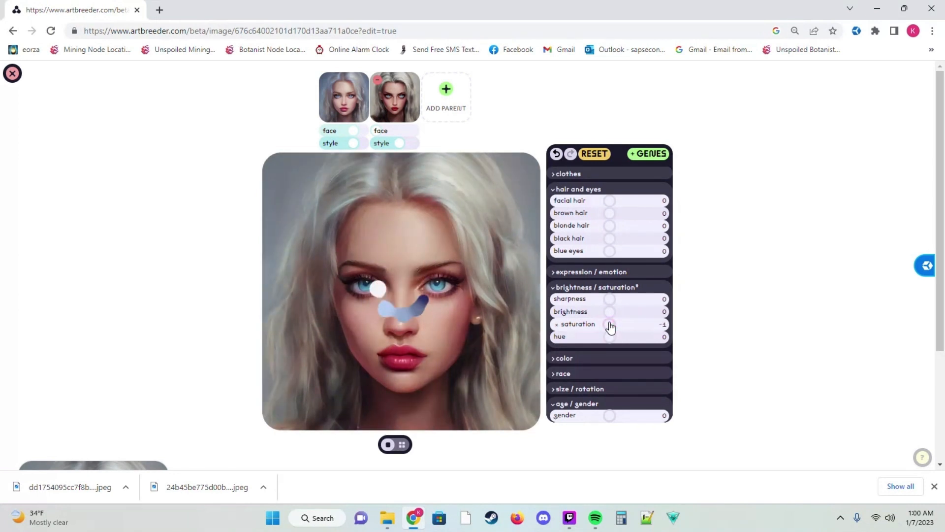
{"action": "left_click", "coordinate": [613, 326]}
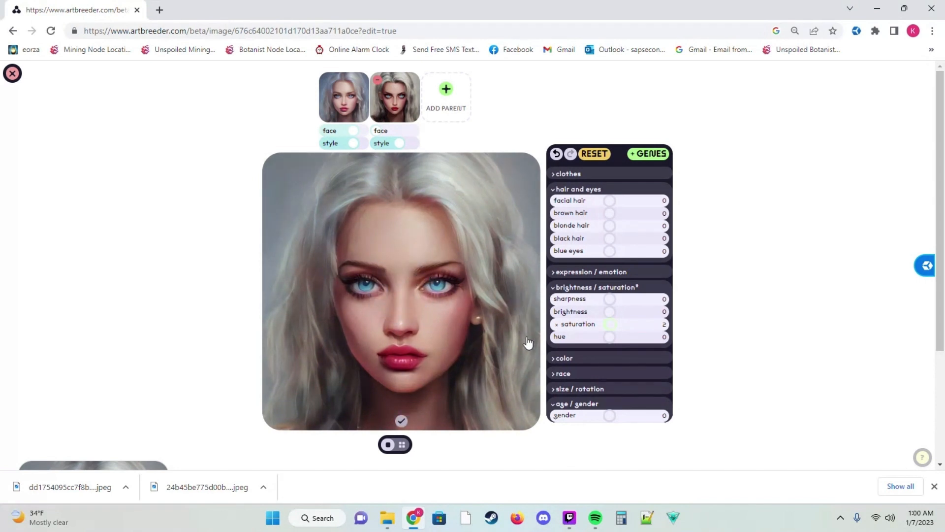
- Generate a portrait from the two parents with the current gene settings, and open the newest result below the editor
{"action": "left_click", "coordinate": [512, 351]}
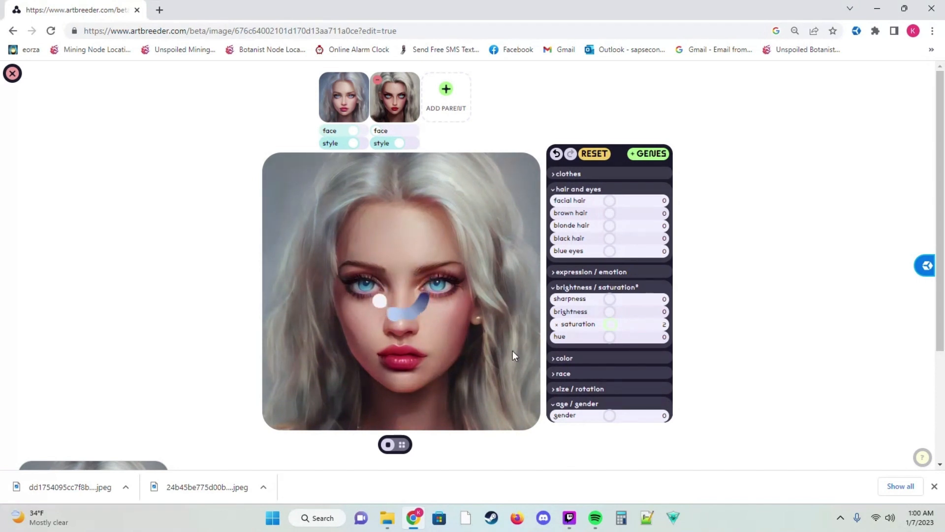
{"action": "scroll", "coordinate": [519, 353], "scroll_direction": "down", "scroll_amount": 1}
{"action": "scroll", "coordinate": [507, 363], "scroll_direction": "down", "scroll_amount": 2}
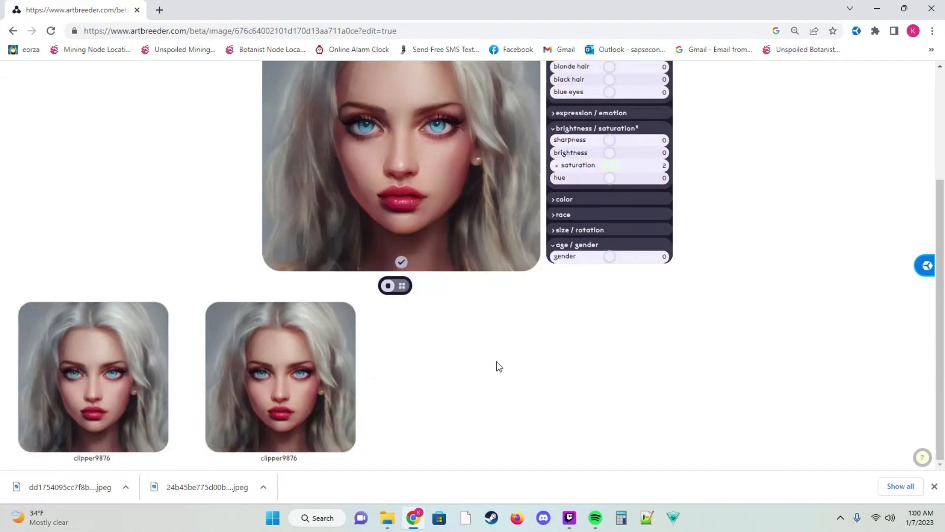
{"action": "mouse_move", "coordinate": [328, 358]}
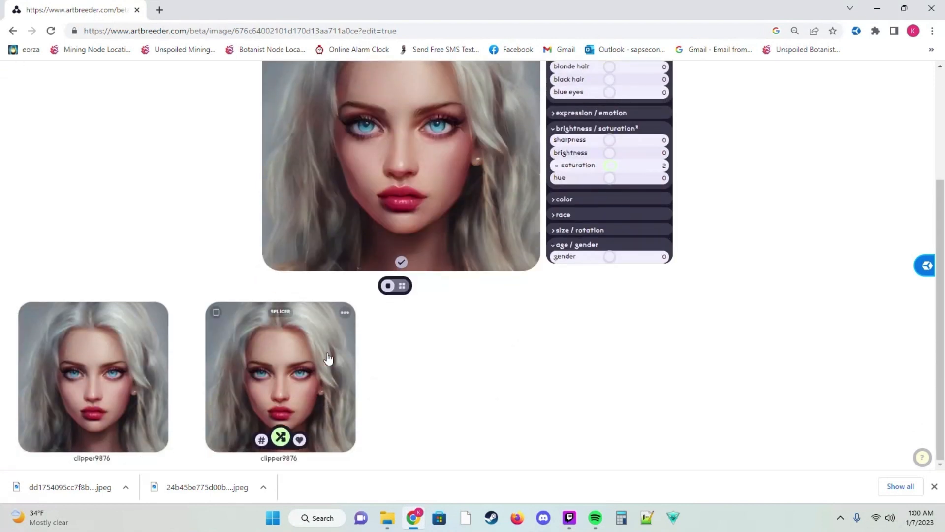
{"action": "left_click", "coordinate": [269, 367]}
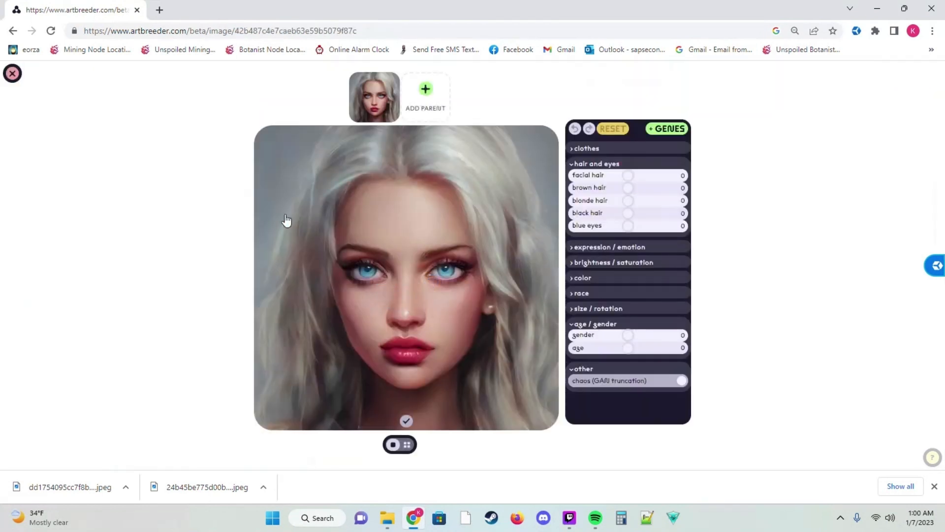
- Close the gene editor and save the silver-haired portrait to the computer as an image file
{"action": "left_click", "coordinate": [12, 74]}
{"action": "right_click", "coordinate": [468, 291]}
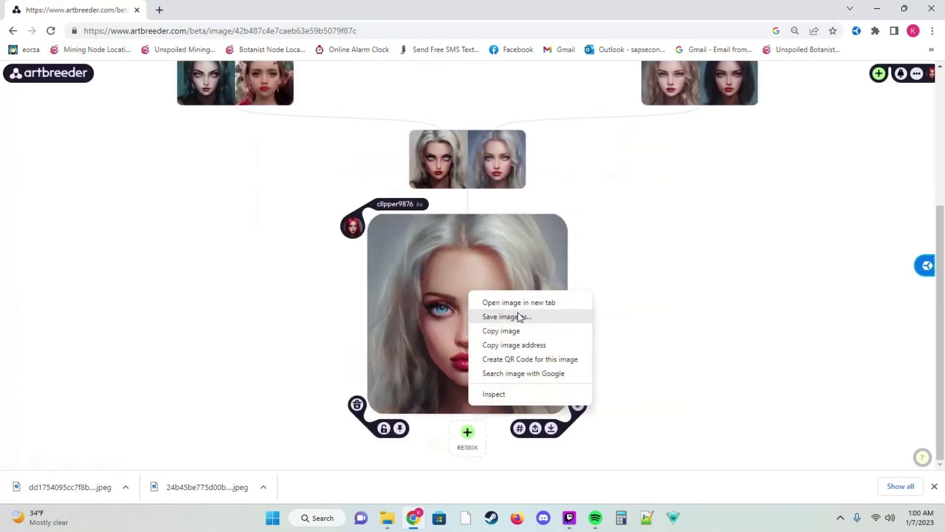
{"action": "left_click", "coordinate": [519, 317]}
{"action": "left_click", "coordinate": [723, 459]}
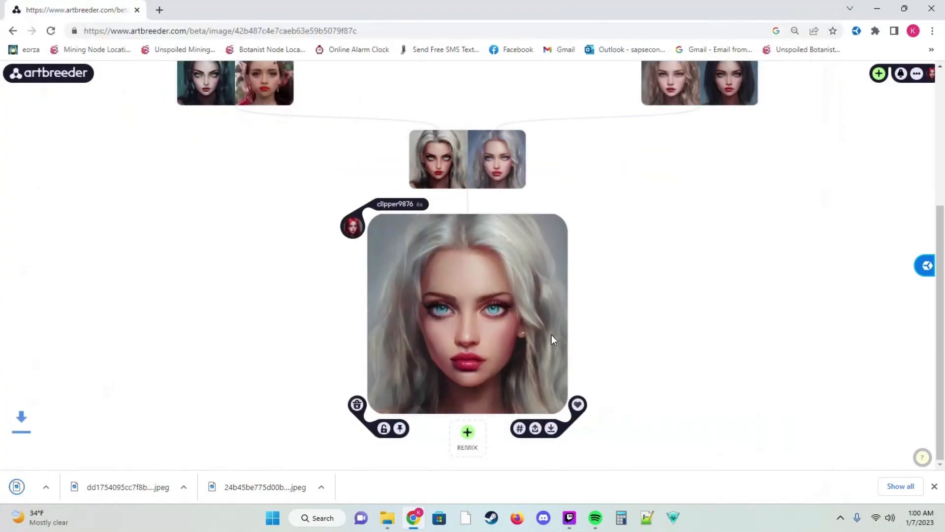
- View the floral rainbow portrait from the browse gallery, and return to the silver-haired portrait's page
{"action": "left_click", "coordinate": [43, 74]}
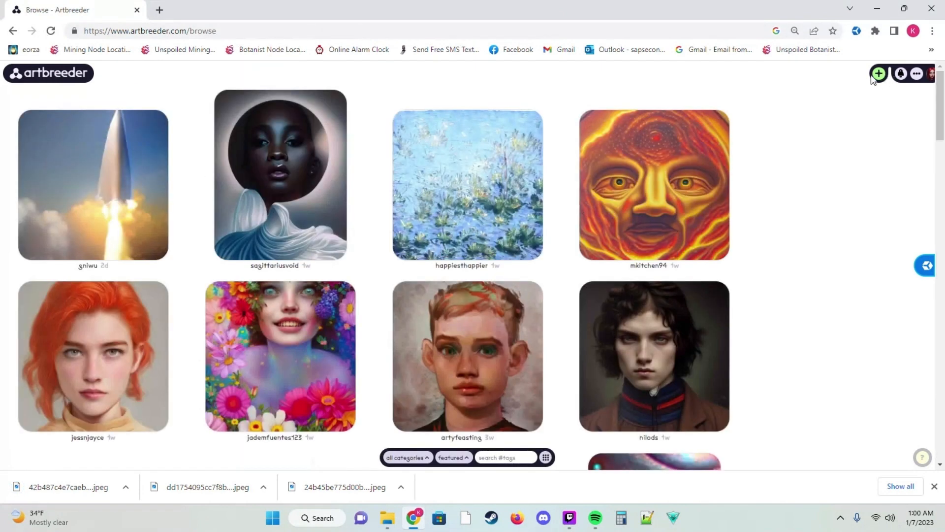
{"action": "left_click", "coordinate": [880, 75]}
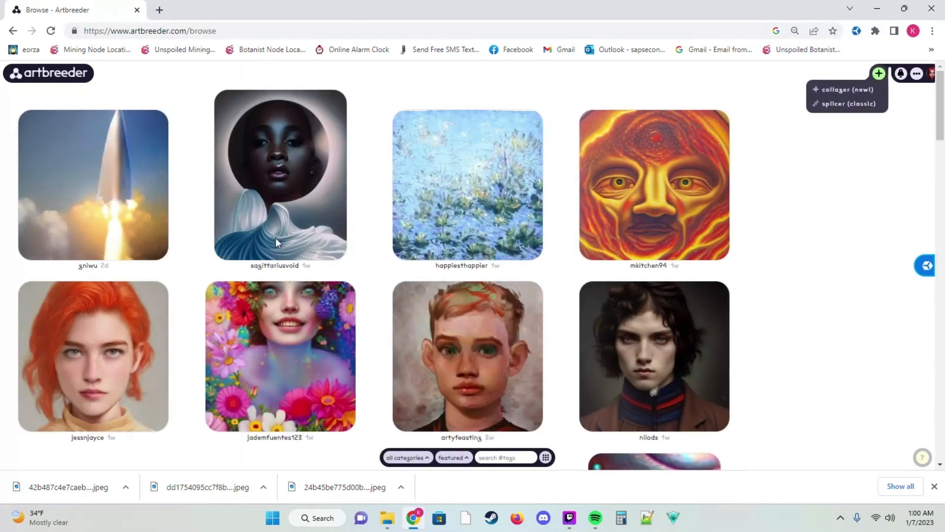
{"action": "left_click", "coordinate": [313, 336]}
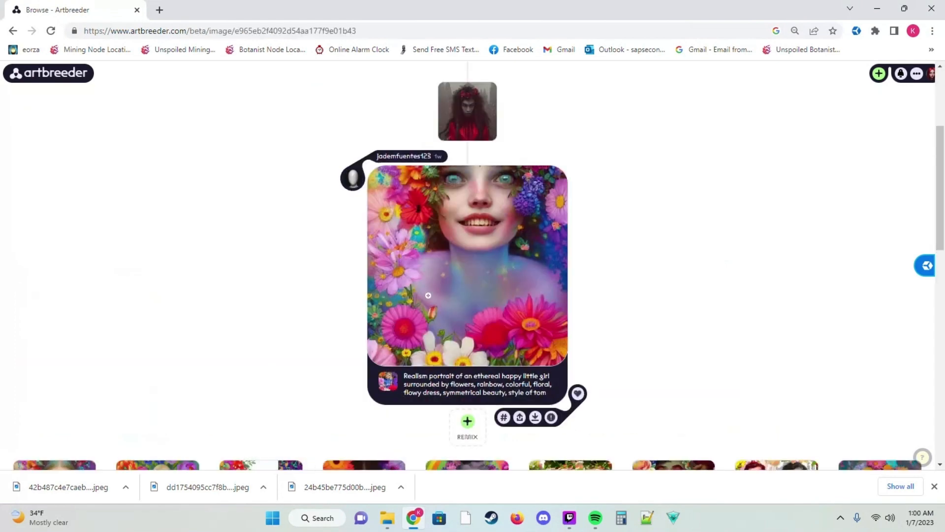
{"action": "scroll", "coordinate": [431, 289], "scroll_direction": "down", "scroll_amount": 4}
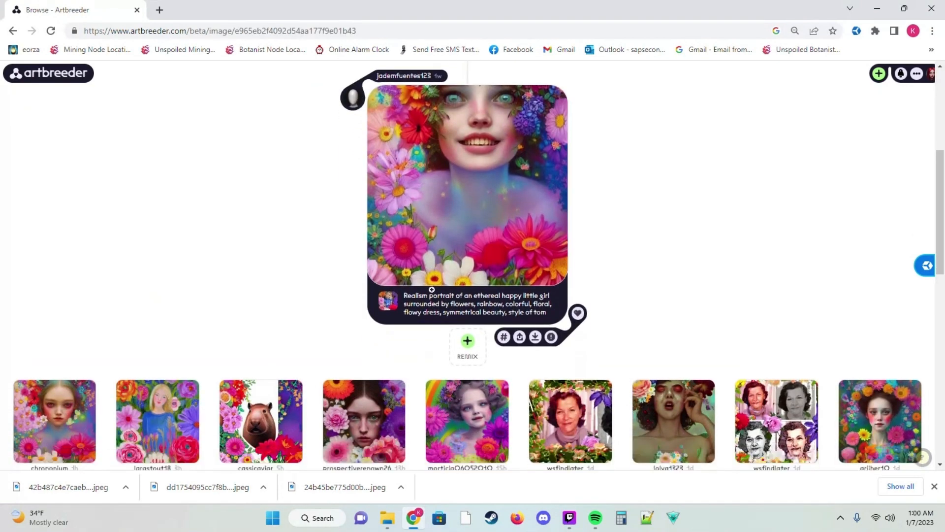
{"action": "left_click", "coordinate": [470, 255]}
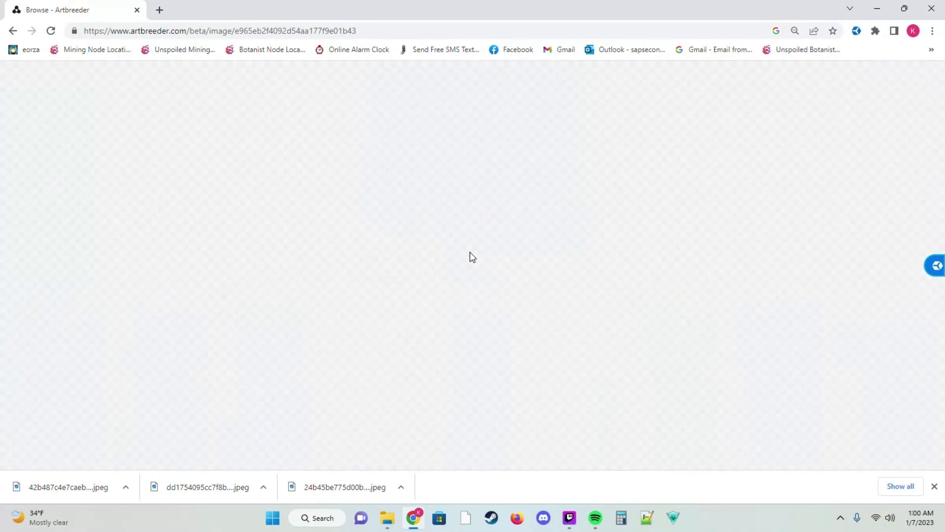
{"action": "left_click", "coordinate": [13, 32]}
{"action": "left_click", "coordinate": [13, 32]}
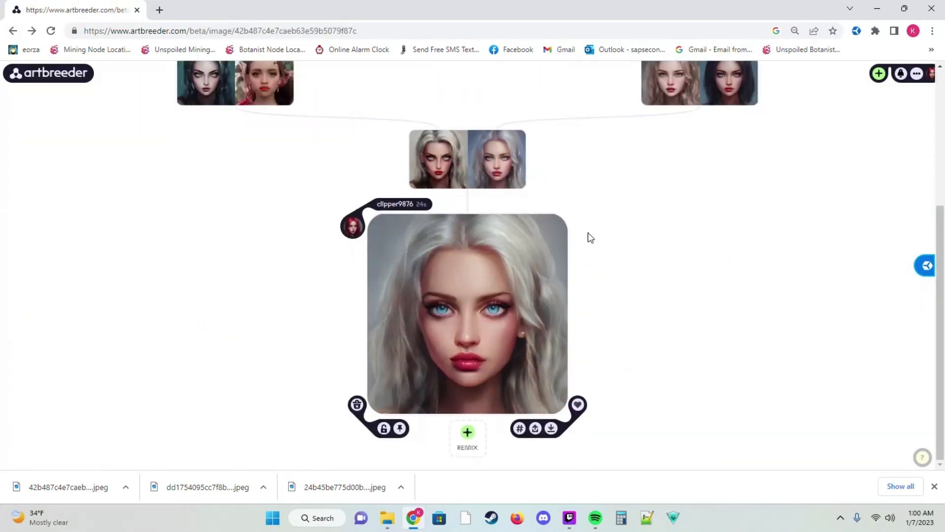
- Return to the browse gallery and start a new splicer (classic) creation
{"action": "left_click", "coordinate": [70, 87]}
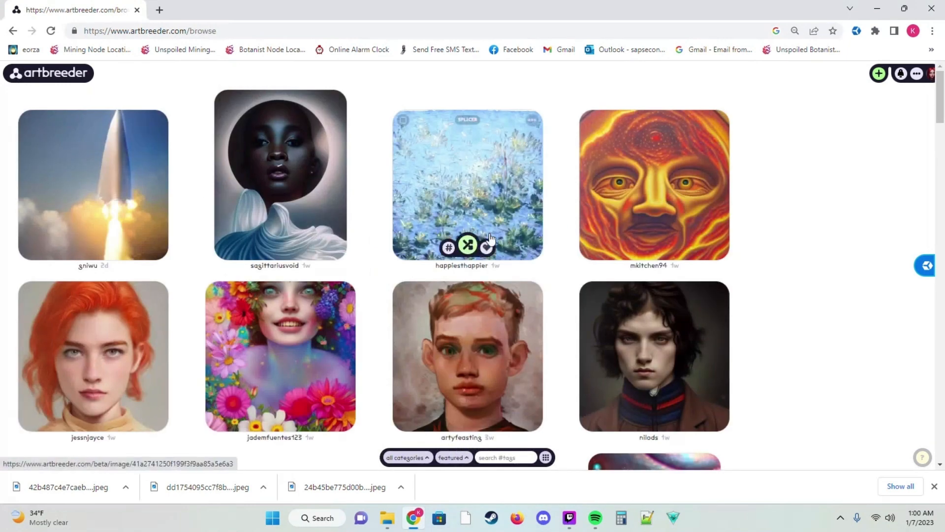
{"action": "left_click", "coordinate": [878, 75]}
{"action": "left_click", "coordinate": [833, 104]}
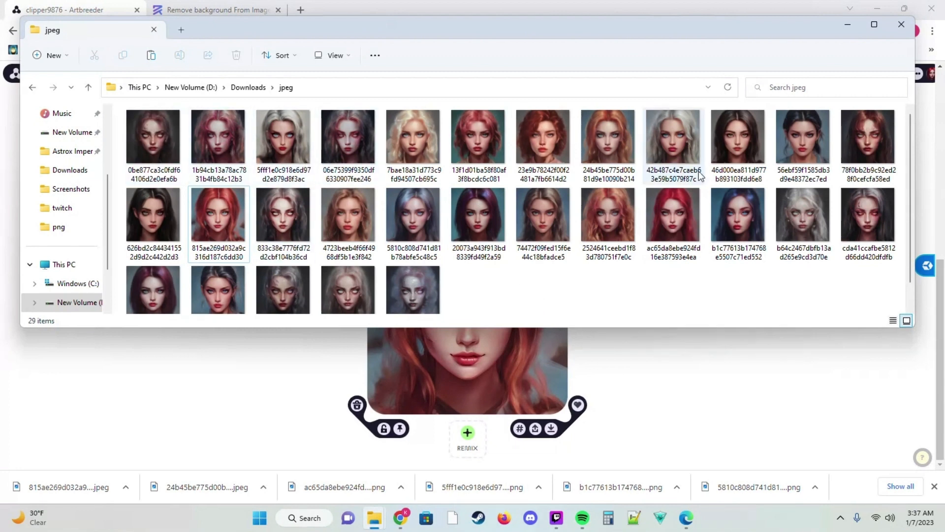
- Preview the fourth and first portraits of the jpeg folder at full size, and close the image viewer
{"action": "left_click", "coordinate": [350, 131]}
{"action": "double_click", "coordinate": [349, 131]}
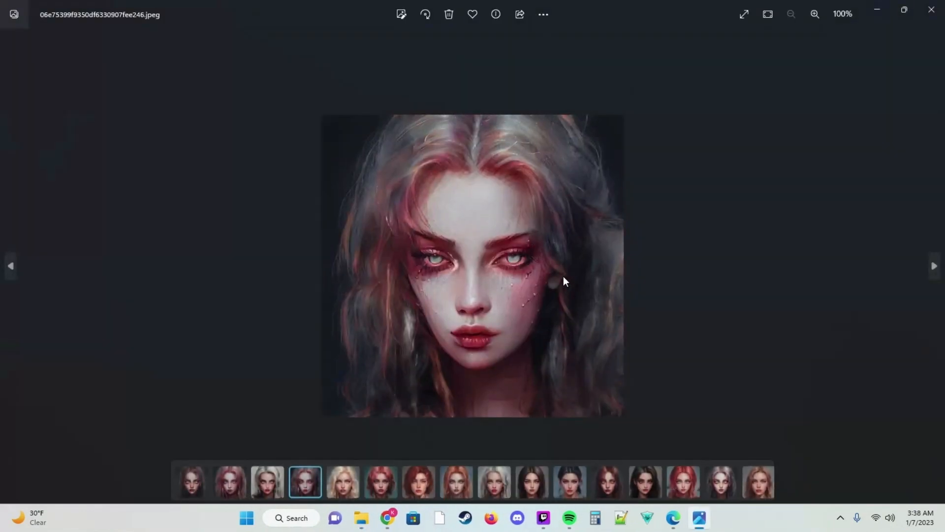
{"action": "left_click", "coordinate": [931, 9]}
{"action": "double_click", "coordinate": [199, 148]}
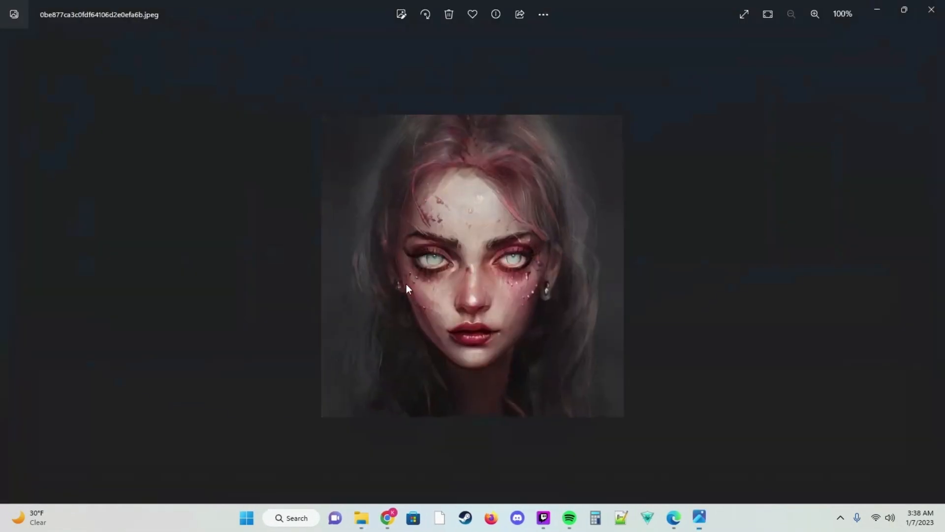
{"action": "key", "text": "Right"}
{"action": "left_click", "coordinate": [932, 10]}
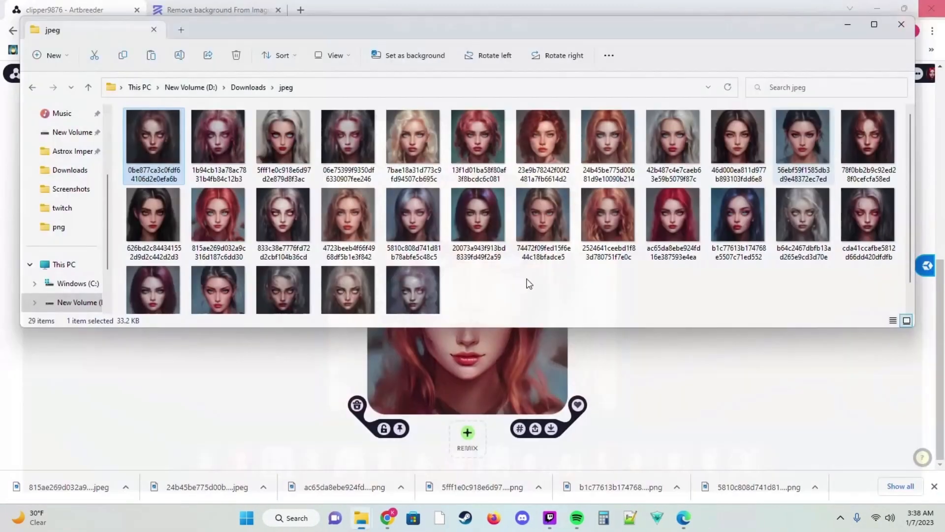
- Look through the saved portrait thumbnails in all rows of the jpeg folder
{"action": "key", "text": "Right"}
{"action": "key", "text": "Down"}
{"action": "key", "text": "Right"}
{"action": "key", "text": "Right"}
{"action": "key", "text": "Down"}
{"action": "key", "text": "Right"}
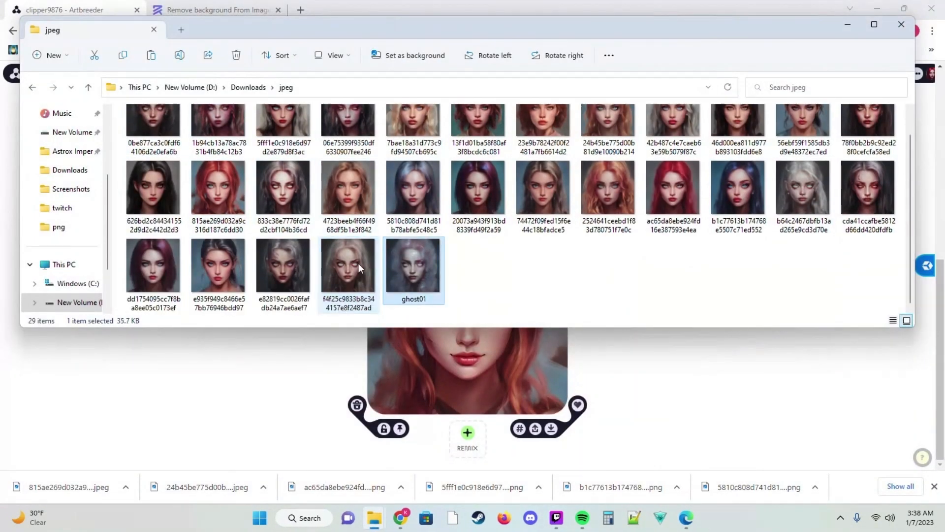
{"action": "key", "text": "Left"}
{"action": "key", "text": "Left"}
{"action": "key", "text": "Left"}
{"action": "key", "text": "Left"}
{"action": "key", "text": "Up"}
{"action": "key", "text": "Left"}
{"action": "key", "text": "Right"}
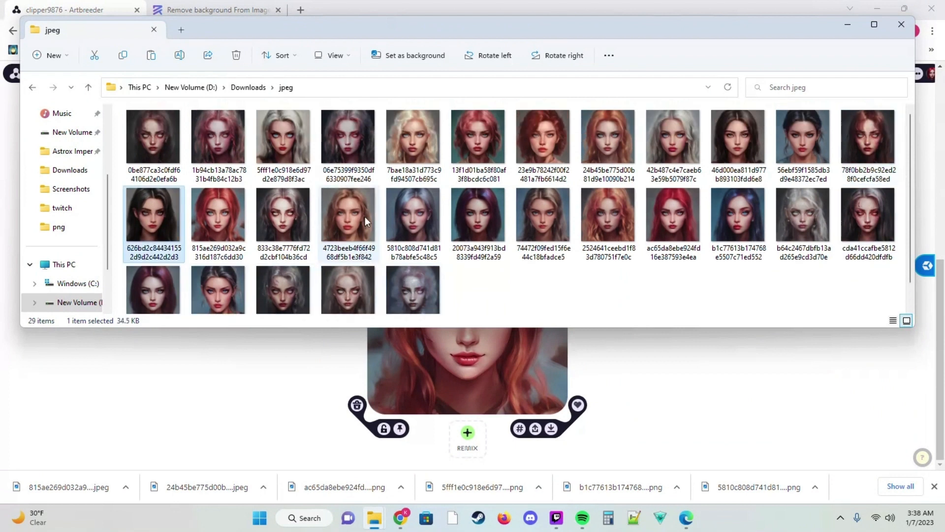
{"action": "key", "text": "Right"}
{"action": "key", "text": "Up"}
{"action": "key", "text": "Right"}
{"action": "key", "text": "Right"}
{"action": "key", "text": "Right"}
{"action": "key", "text": "Right"}
{"action": "key", "text": "Right"}
{"action": "key", "text": "Right"}
{"action": "key", "text": "Right"}
{"action": "key", "text": "Right"}
{"action": "key", "text": "Right"}
{"action": "key", "text": "Right"}
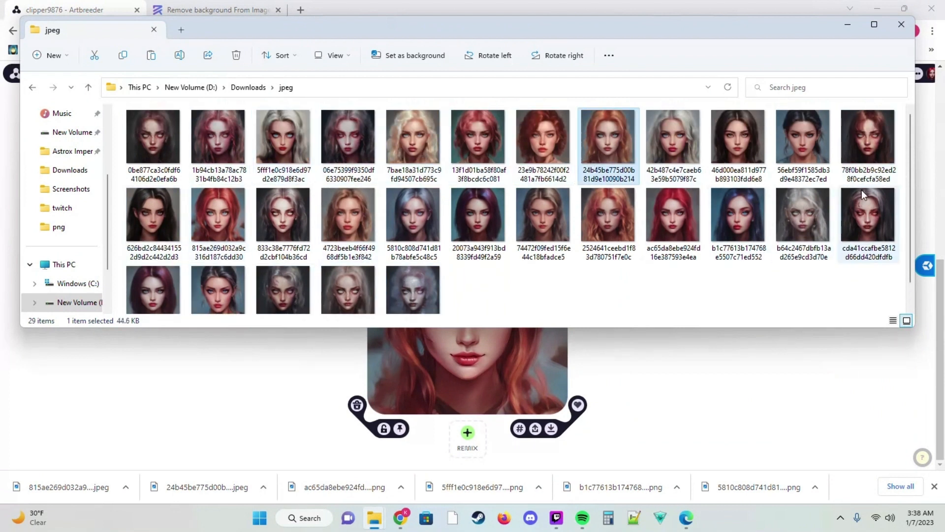
{"action": "key", "text": "Down"}
{"action": "key", "text": "Left"}
{"action": "key", "text": "Left"}
{"action": "key", "text": "Left"}
{"action": "key", "text": "Left"}
{"action": "key", "text": "Left"}
{"action": "key", "text": "Left"}
{"action": "key", "text": "Left"}
{"action": "key", "text": "Left"}
{"action": "key", "text": "Left"}
{"action": "key", "text": "Left"}
{"action": "key", "text": "Left"}
{"action": "key", "text": "Left"}
{"action": "key", "text": "Left"}
{"action": "key", "text": "Left"}
{"action": "key", "text": "Left"}
{"action": "key", "text": "Left"}
{"action": "key", "text": "Left"}
{"action": "key", "text": "Left"}
{"action": "key", "text": "Left"}
{"action": "key", "text": "Left"}
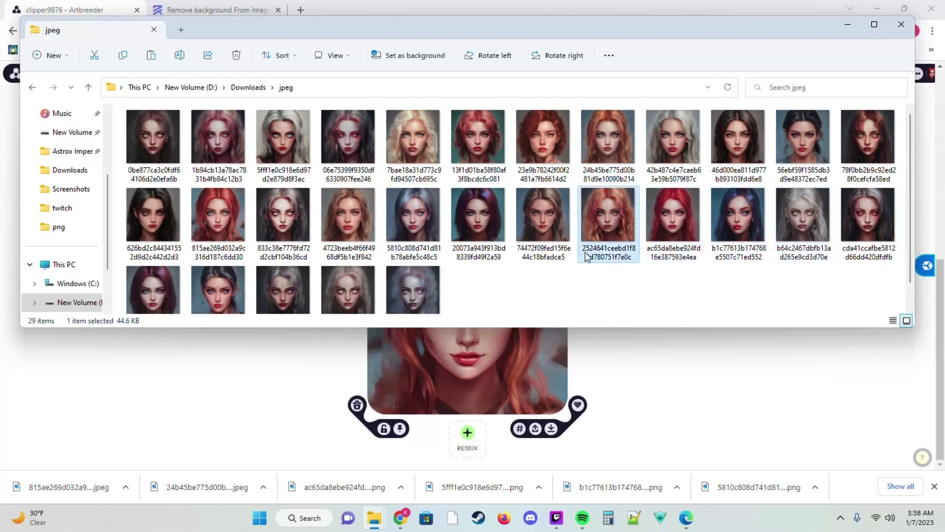
{"action": "key", "text": "Down"}
{"action": "key", "text": "Left"}
{"action": "key", "text": "Left"}
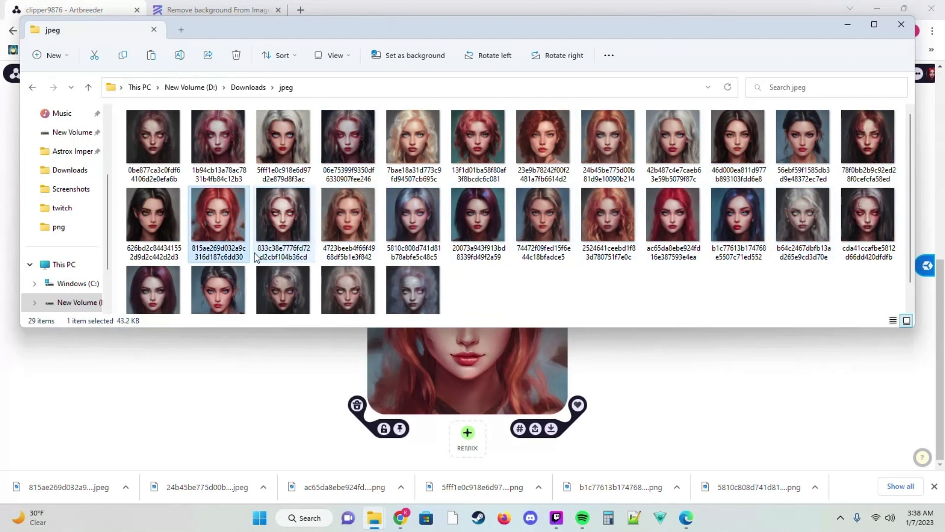
{"action": "key", "text": "Up"}
{"action": "key", "text": "Left"}
{"action": "key", "text": "Down"}
{"action": "key", "text": "Down"}
{"action": "key", "text": "Right"}
{"action": "key", "text": "Right"}
{"action": "key", "text": "Right"}
{"action": "key", "text": "Right"}
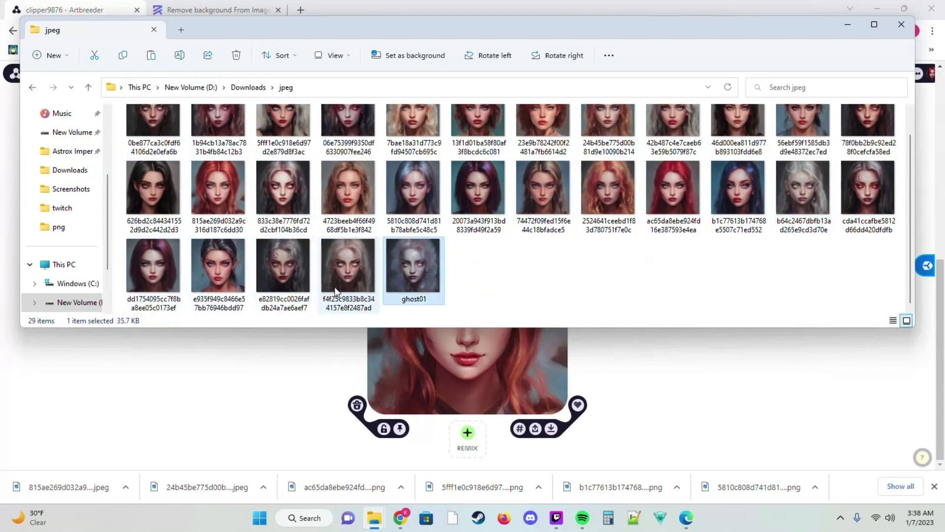
{"action": "key", "text": "Left"}
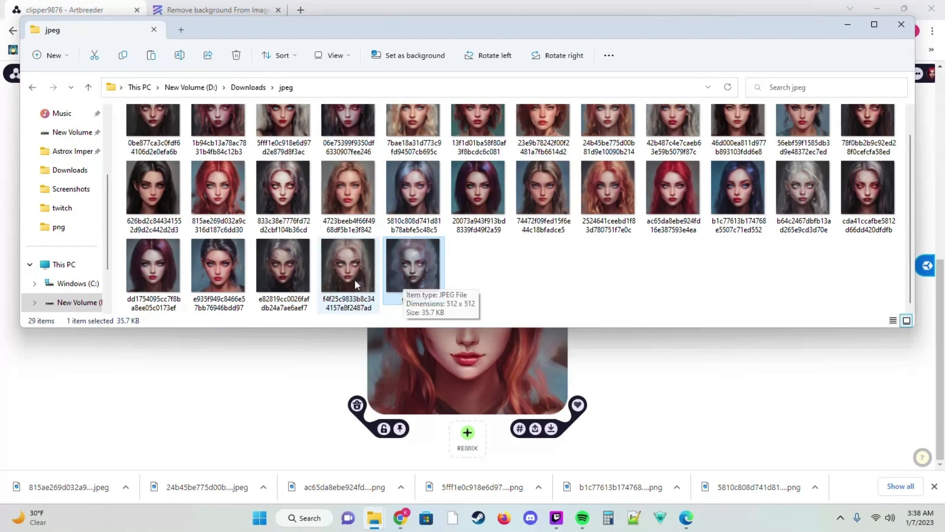
{"action": "key", "text": "Up"}
{"action": "key", "text": "Up"}
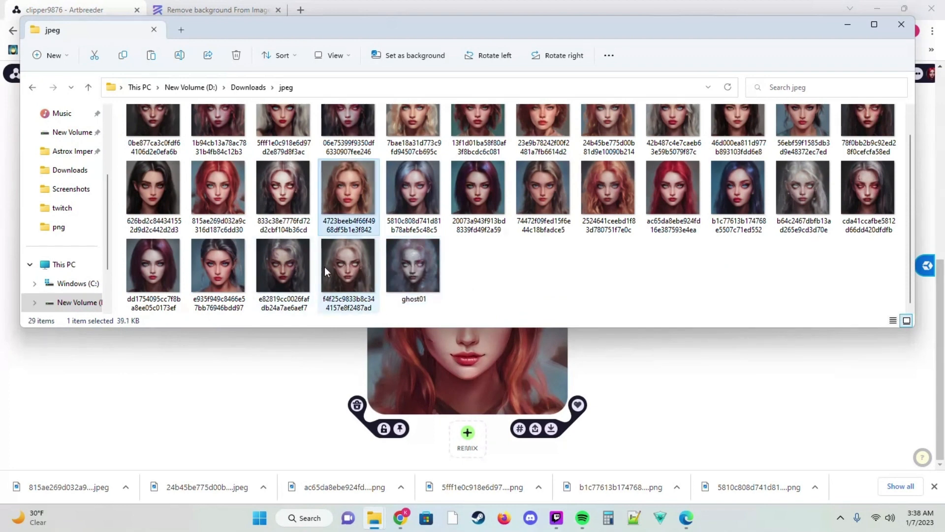
- Place the jpeg folder and the browser side by side, and close every browser tab except Artbreeder
{"action": "left_click_drag", "start_coordinate": [544, 33], "coordinate": [1, 276]}
{"action": "left_click", "coordinate": [745, 13]}
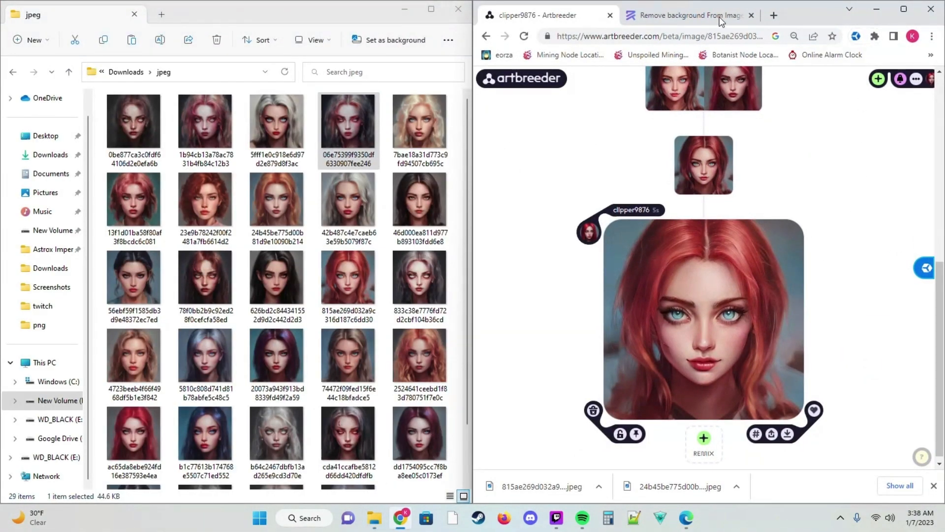
{"action": "left_click", "coordinate": [773, 15]}
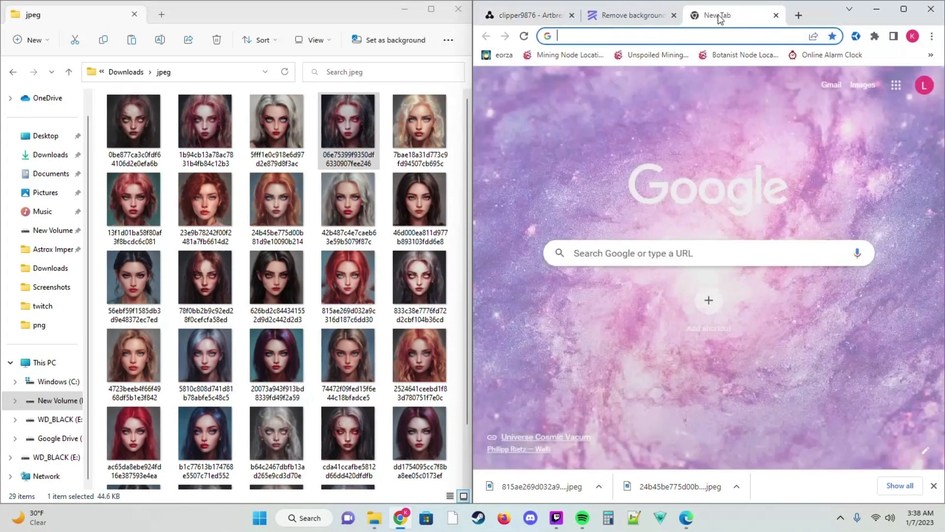
{"action": "left_click", "coordinate": [673, 15]}
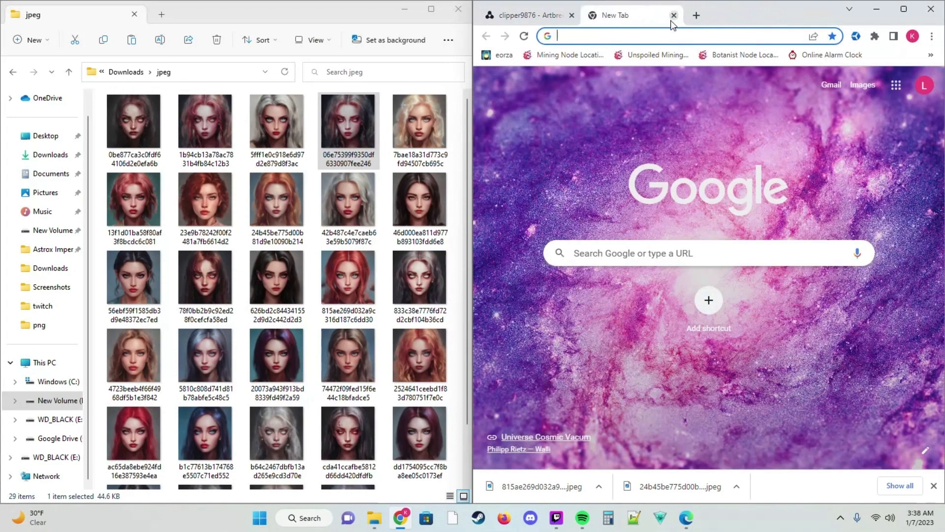
{"action": "left_click", "coordinate": [562, 19]}
{"action": "left_click", "coordinate": [675, 16]}
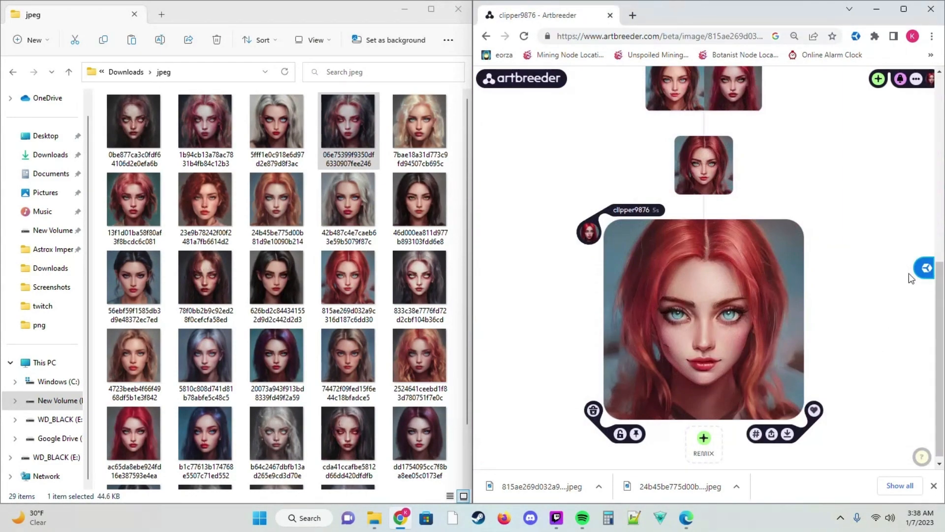
- Open the ConvertFileForYou home page from the converter extension and view it in a maximized browser window
{"action": "left_click", "coordinate": [926, 270]}
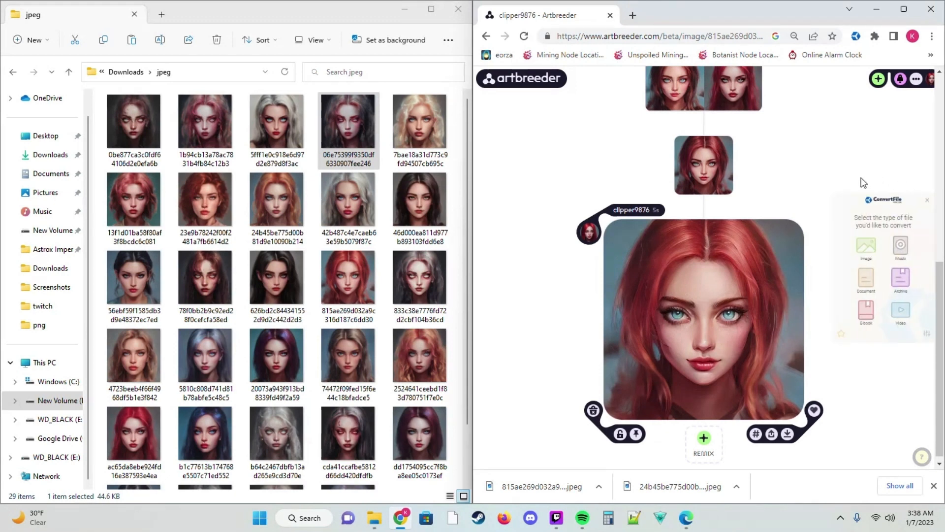
{"action": "left_click", "coordinate": [886, 205]}
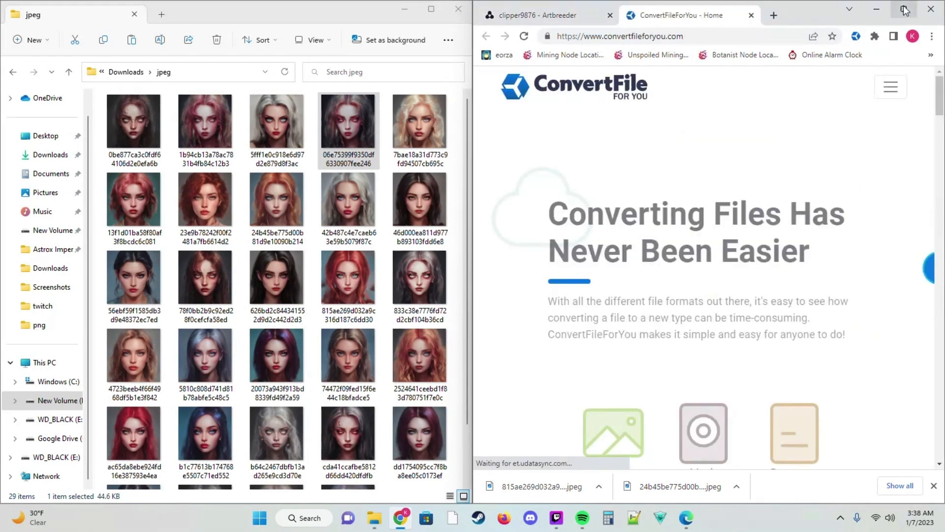
{"action": "left_click", "coordinate": [904, 9]}
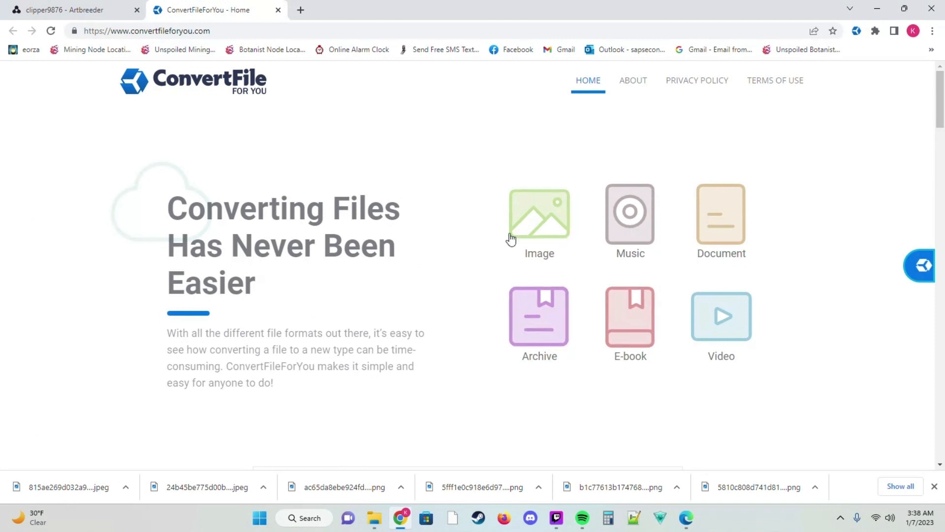
- Restore the browser beside the jpeg folder, and close the ConvertFileForYou page and the converter extension's pop-up
{"action": "left_click", "coordinate": [901, 11]}
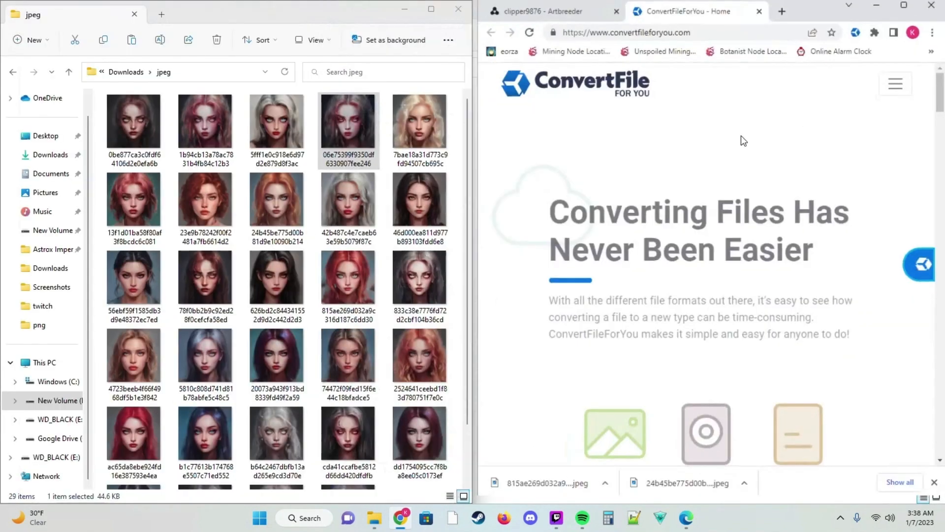
{"action": "left_click", "coordinate": [761, 12]}
{"action": "left_click", "coordinate": [929, 194]}
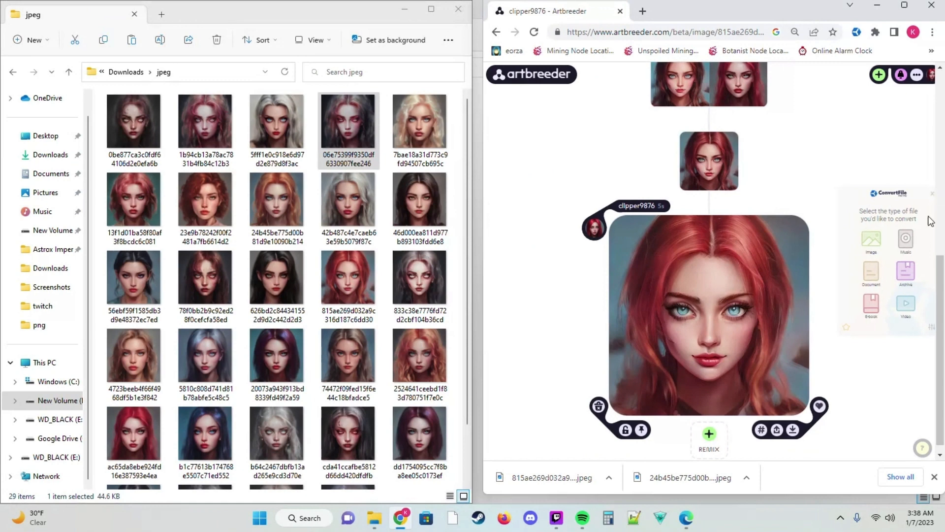
{"action": "scroll", "coordinate": [732, 360], "scroll_direction": "down", "scroll_amount": 1}
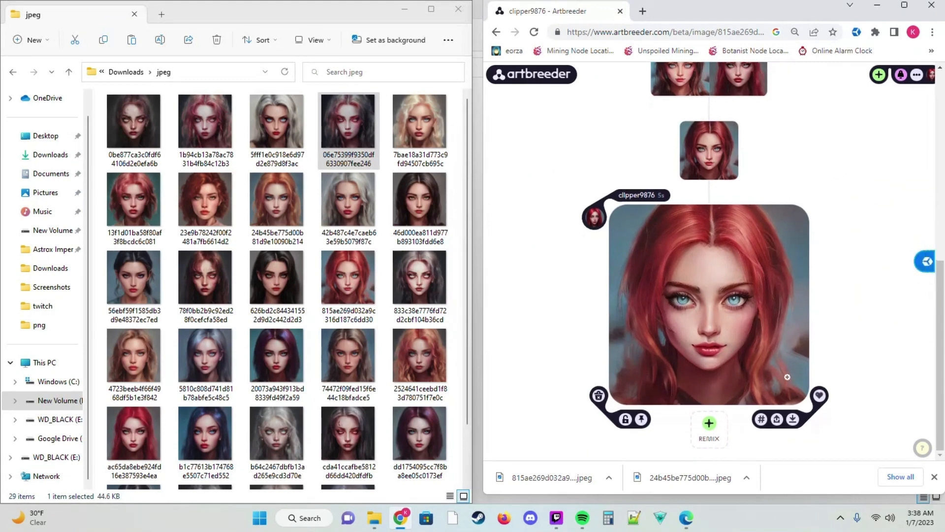
- Open the converter extension's image conversion and add all portraits from the jpeg folder to it
{"action": "left_click", "coordinate": [923, 266]}
{"action": "mouse_move", "coordinate": [921, 263]}
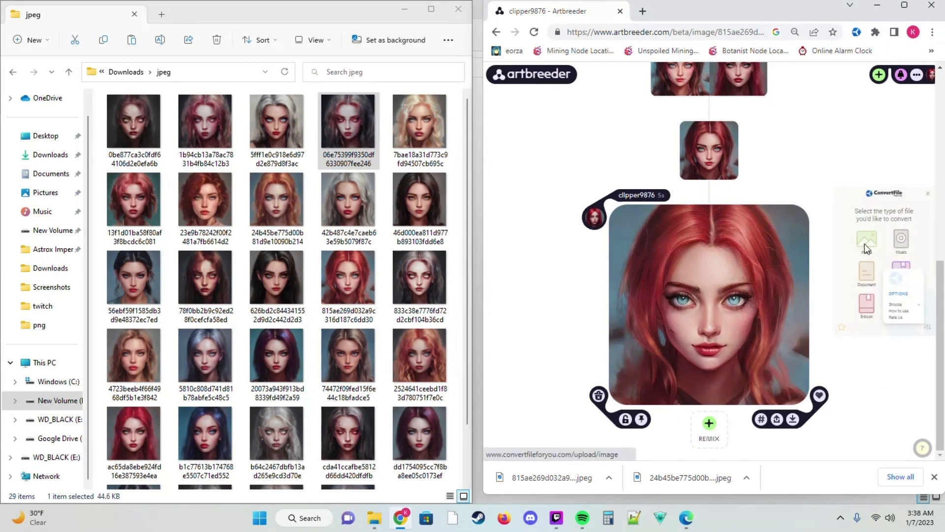
{"action": "left_click", "coordinate": [866, 247]}
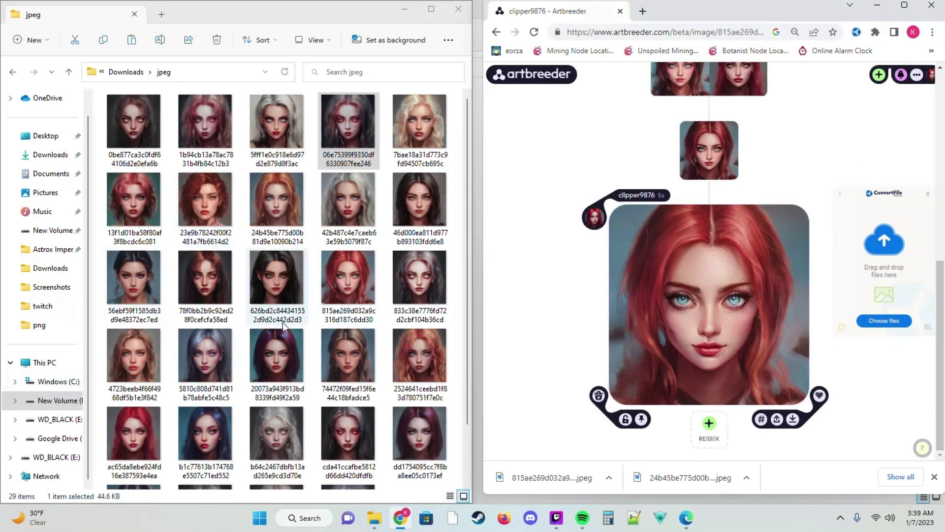
{"action": "left_click", "coordinate": [134, 123]}
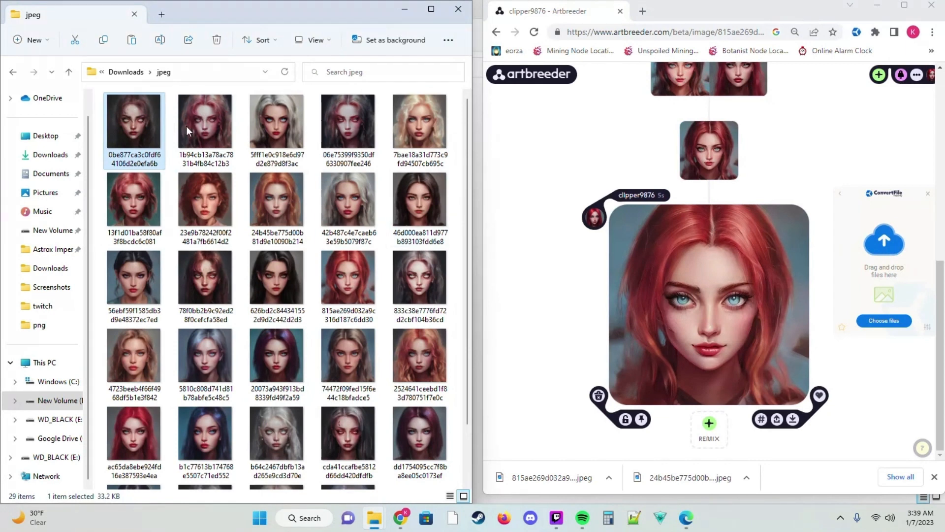
{"action": "key", "text": "ctrl+a"}
{"action": "scroll", "coordinate": [241, 254], "scroll_direction": "down", "scroll_amount": 2}
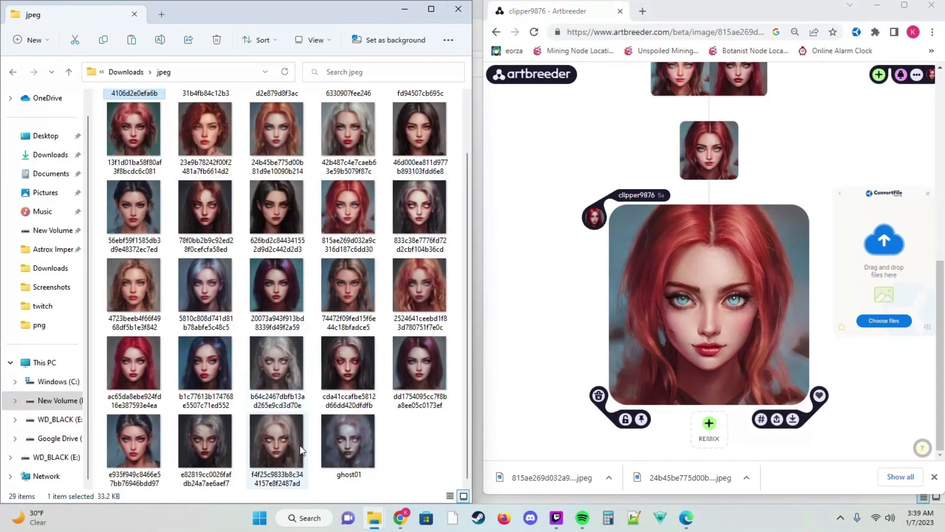
{"action": "left_click_drag", "start_coordinate": [357, 203], "coordinate": [884, 249]}
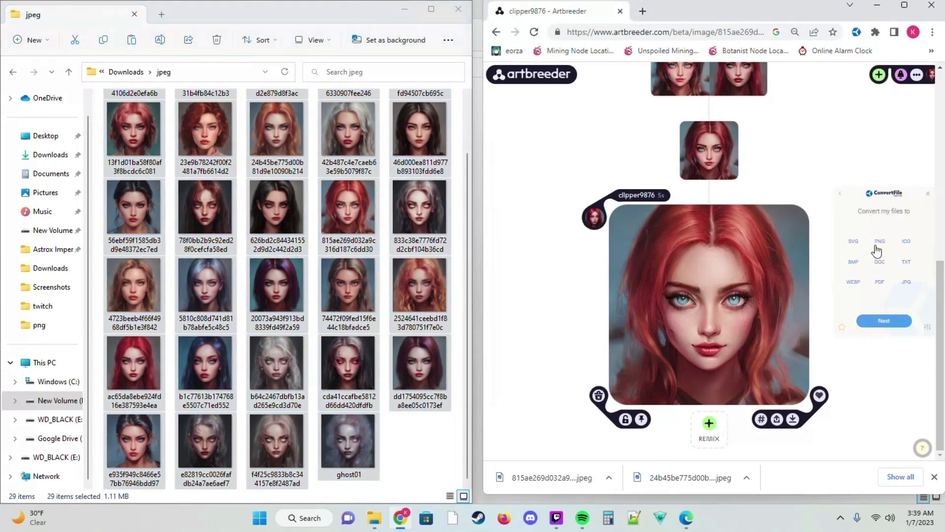
- Choose PNG as the output format, check the converter's file list on the Artbreeder browse page, and convert the files
{"action": "left_click", "coordinate": [881, 241]}
{"action": "left_click", "coordinate": [894, 321]}
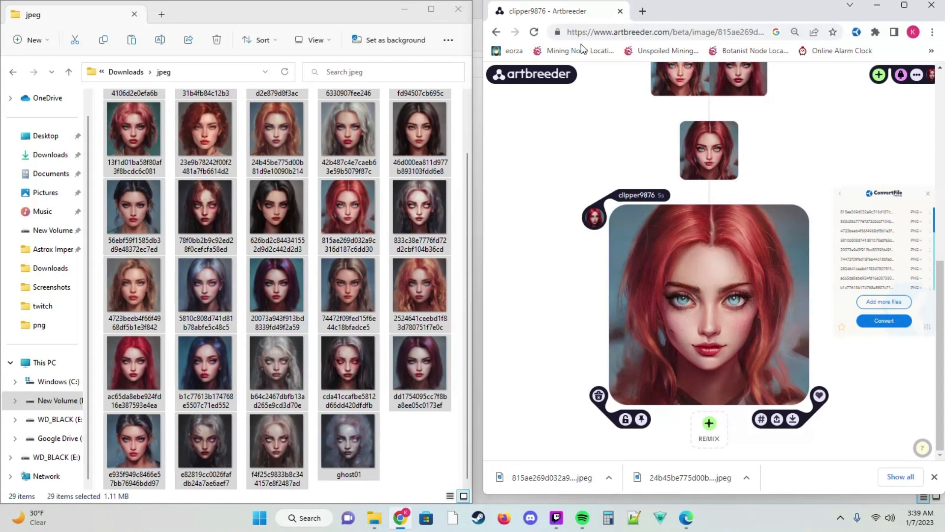
{"action": "left_click", "coordinate": [539, 81]}
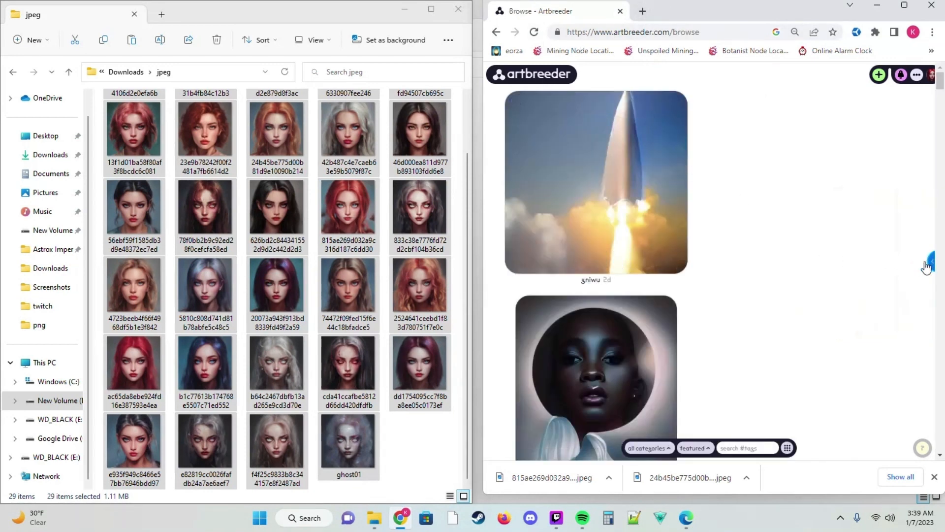
{"action": "left_click", "coordinate": [926, 266]}
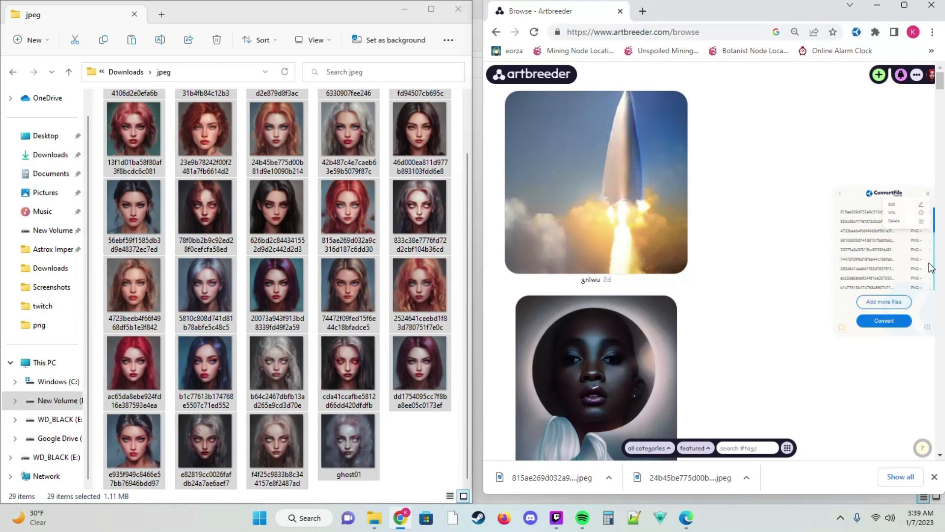
{"action": "left_click", "coordinate": [903, 255]}
{"action": "scroll", "coordinate": [903, 255], "scroll_direction": "down", "scroll_amount": 5}
{"action": "scroll", "coordinate": [901, 256], "scroll_direction": "up", "scroll_amount": 5}
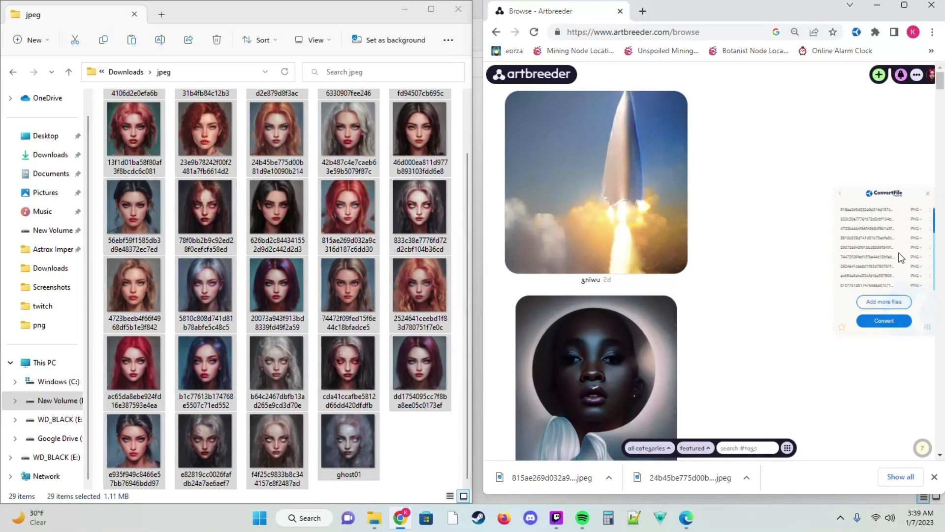
{"action": "left_click", "coordinate": [884, 320]}
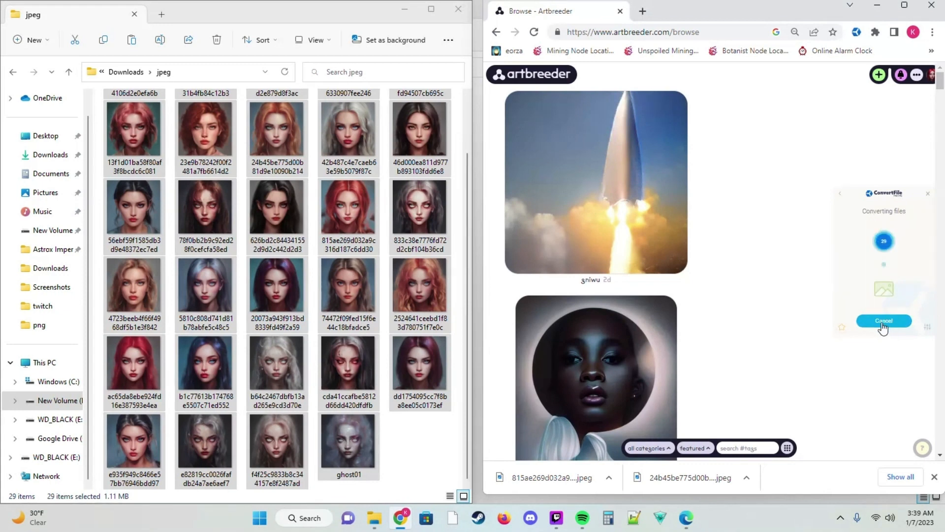
- Maximize the browser, start a new Artbreeder portrait, and add the liked portrait with long brown hair and blue eyes as its parent
{"action": "left_click", "coordinate": [905, 5]}
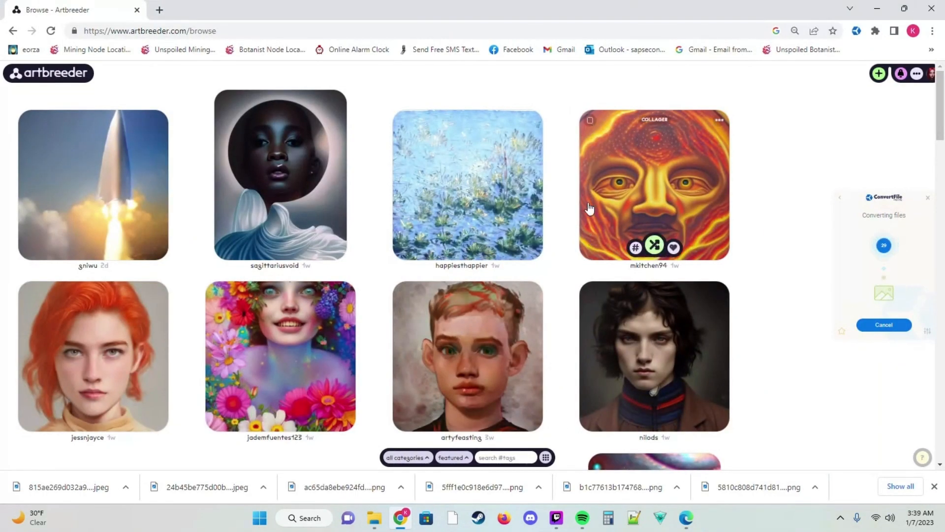
{"action": "scroll", "coordinate": [654, 328], "scroll_direction": "down", "scroll_amount": 15}
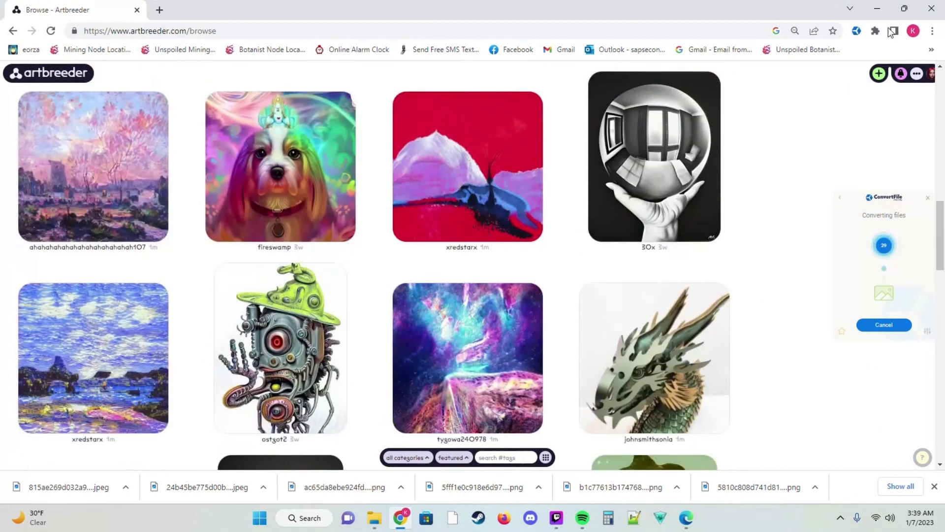
{"action": "mouse_move", "coordinate": [878, 73]}
{"action": "left_click", "coordinate": [844, 103]}
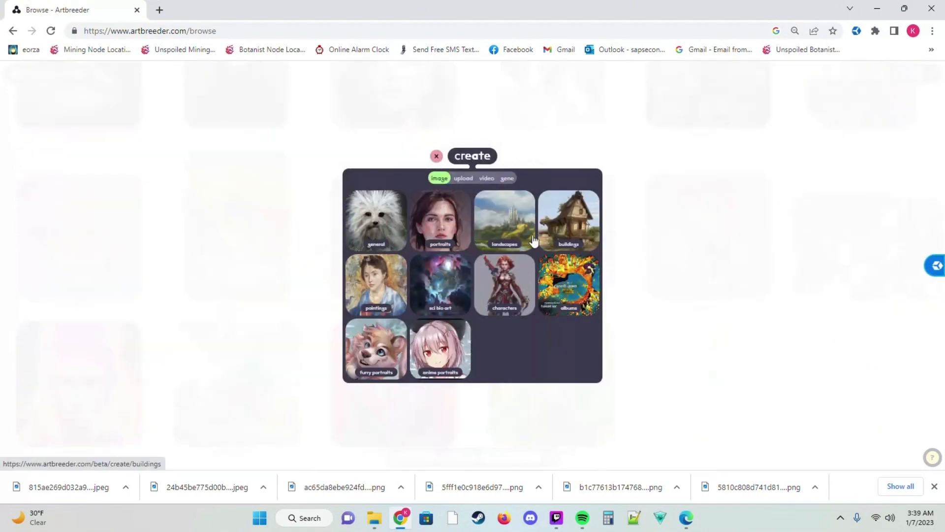
{"action": "left_click", "coordinate": [439, 218]}
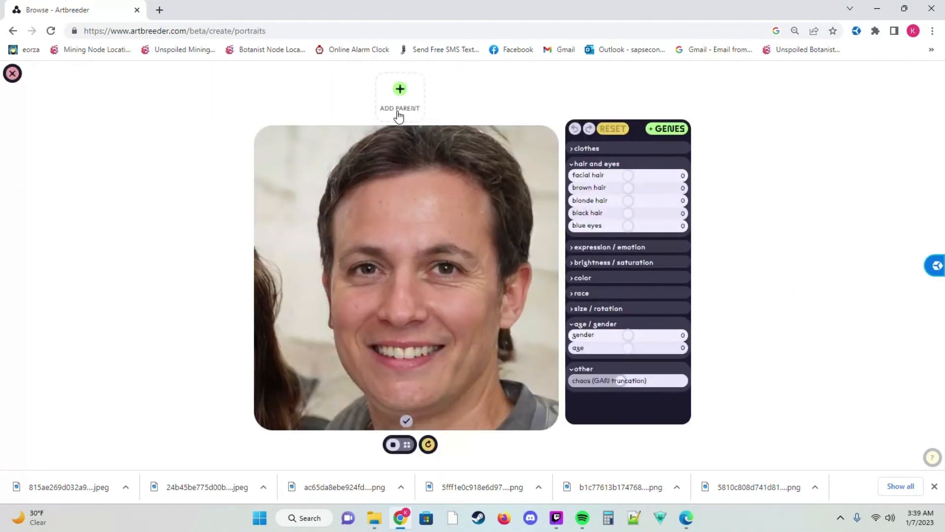
{"action": "left_click", "coordinate": [399, 116]}
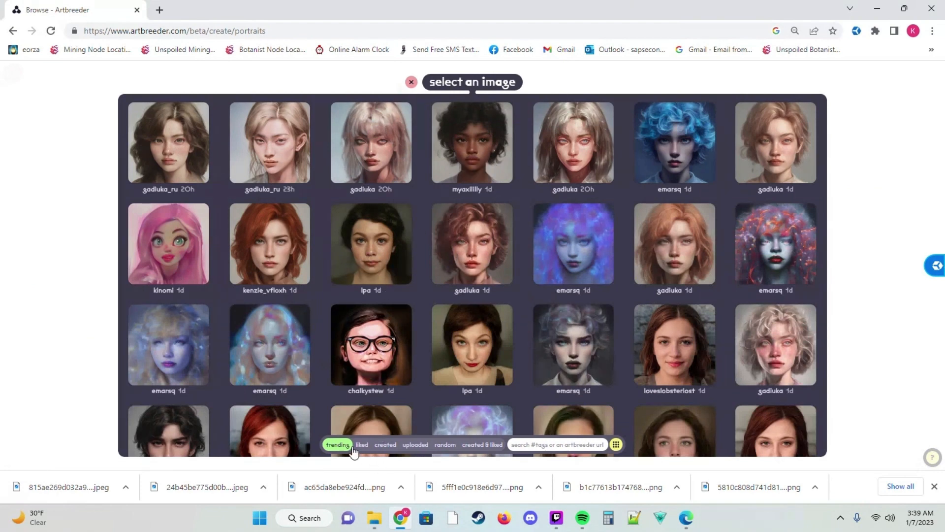
{"action": "left_click", "coordinate": [363, 446]}
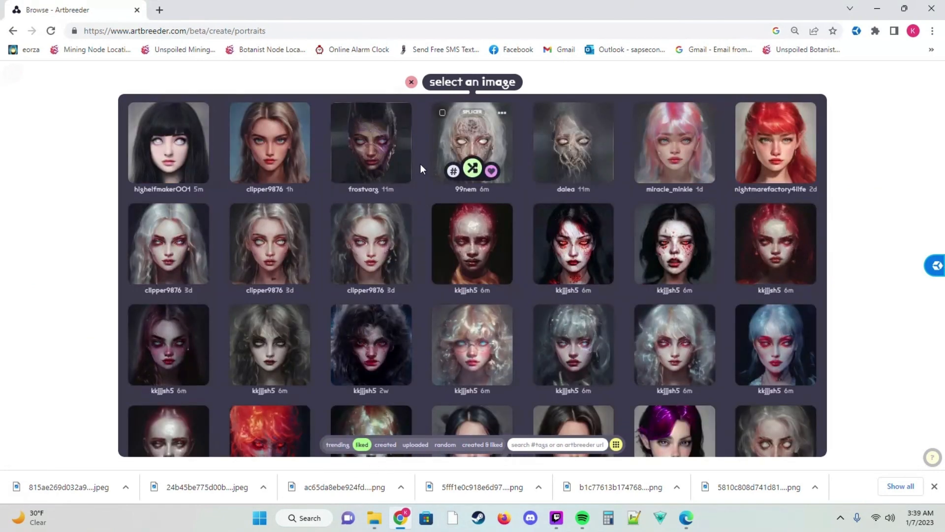
{"action": "left_click", "coordinate": [280, 150]}
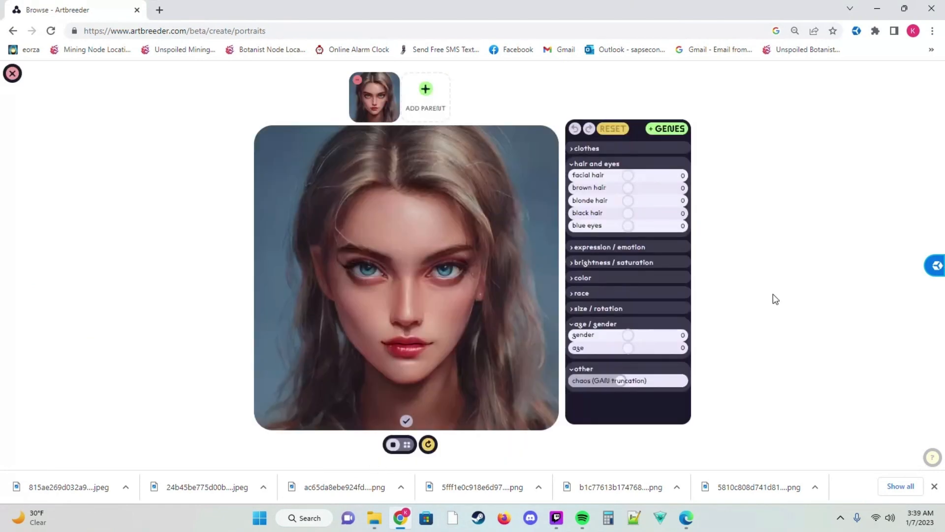
- Download the converted PNG files from the converter extension and view the Downloads folder in a maximized window
{"action": "left_click", "coordinate": [935, 270]}
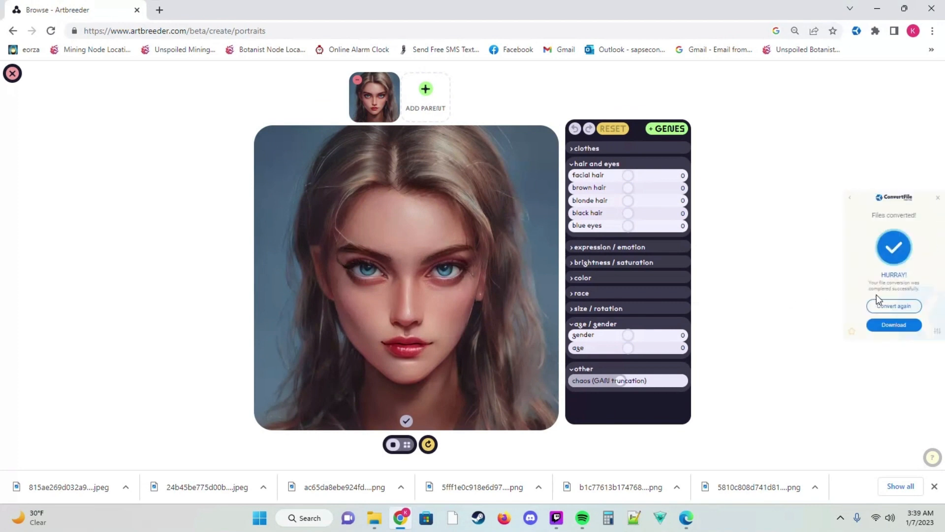
{"action": "left_click", "coordinate": [896, 329]}
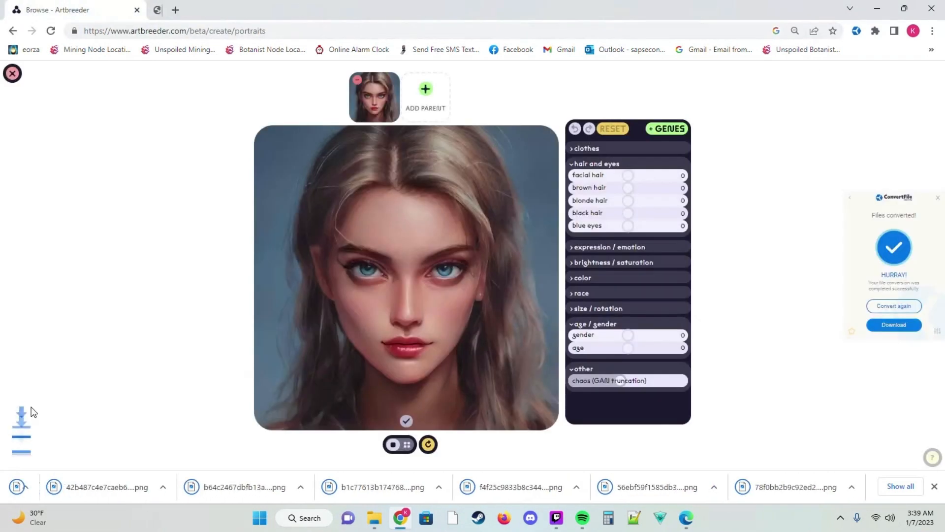
{"action": "mouse_move", "coordinate": [376, 519]}
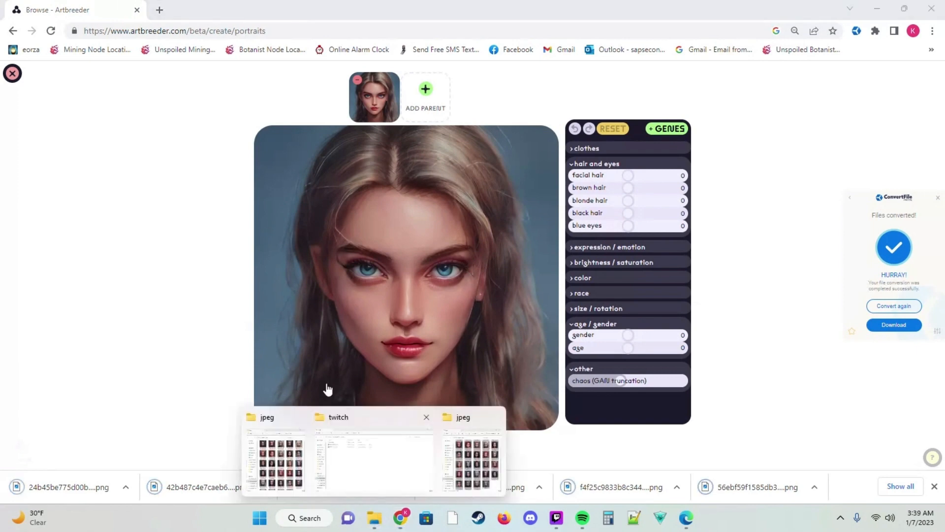
{"action": "left_click", "coordinate": [287, 455]}
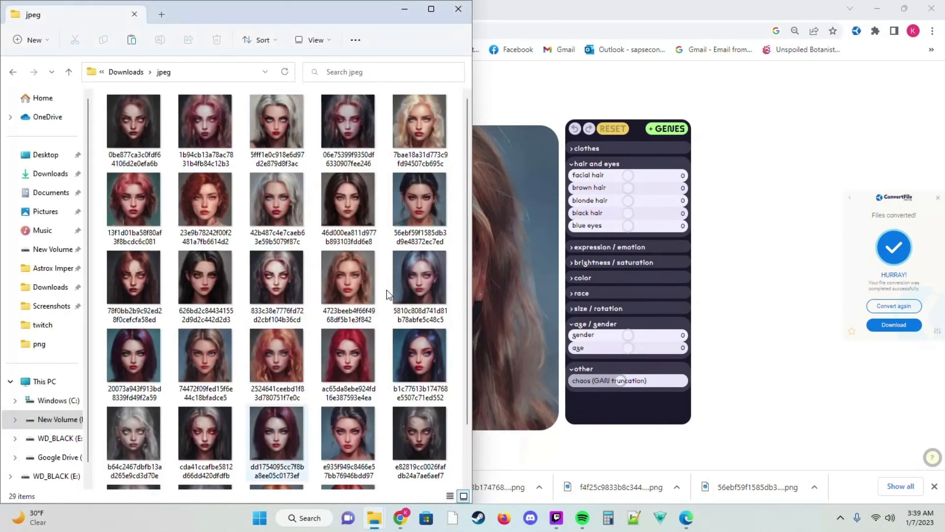
{"action": "left_click", "coordinate": [129, 73]}
{"action": "left_click", "coordinate": [434, 17]}
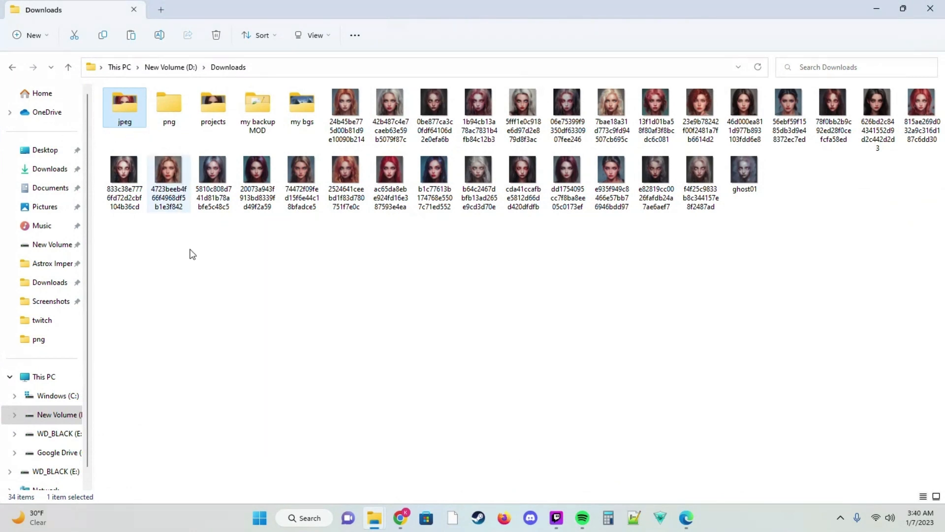
- Check the contents of the jpeg and png folders against the images in the Downloads folder
{"action": "double_click", "coordinate": [126, 102]}
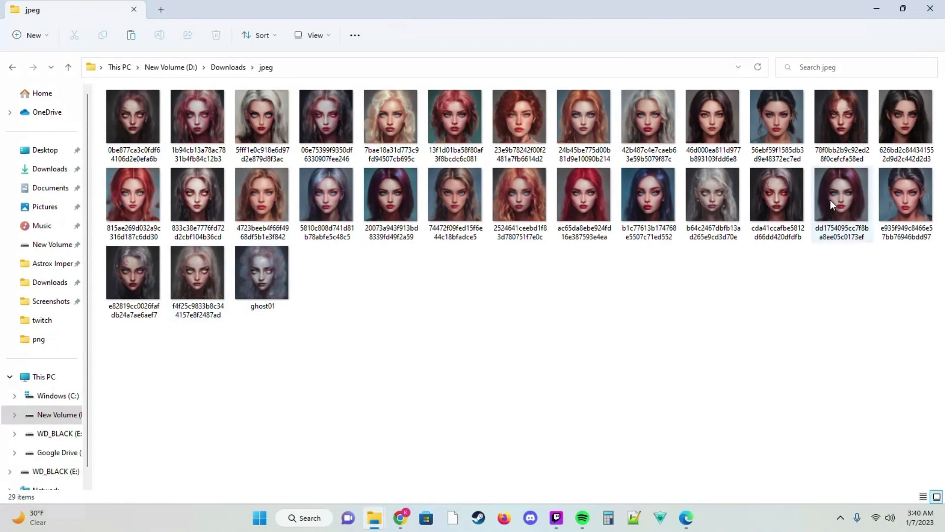
{"action": "left_click", "coordinate": [228, 67]}
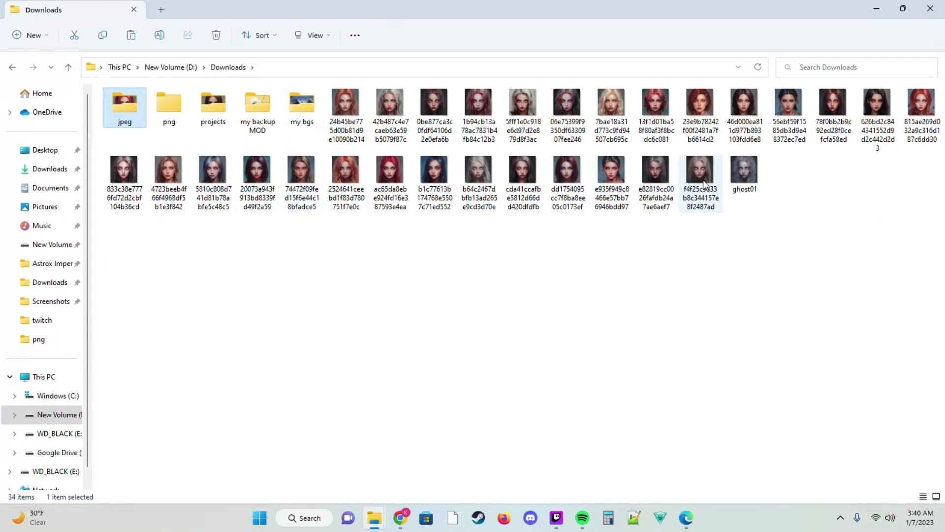
{"action": "left_click", "coordinate": [744, 170]}
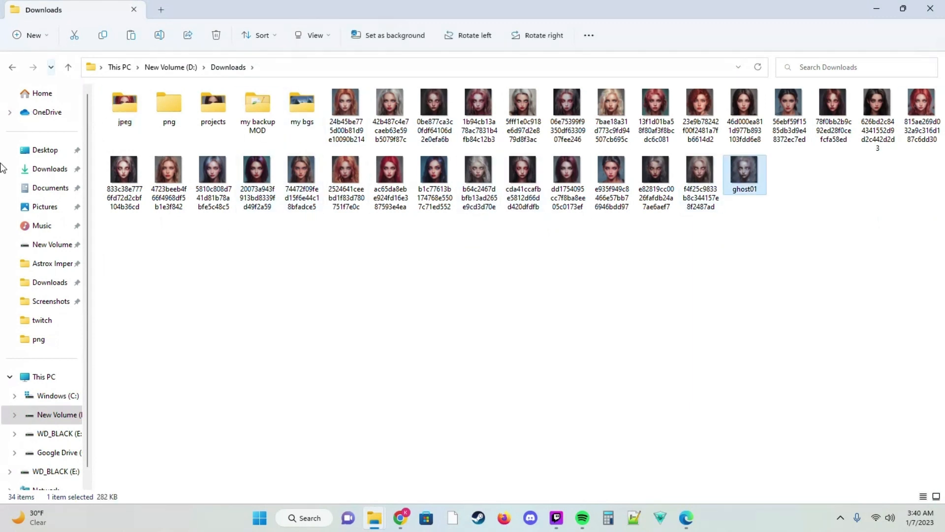
{"action": "double_click", "coordinate": [174, 108]}
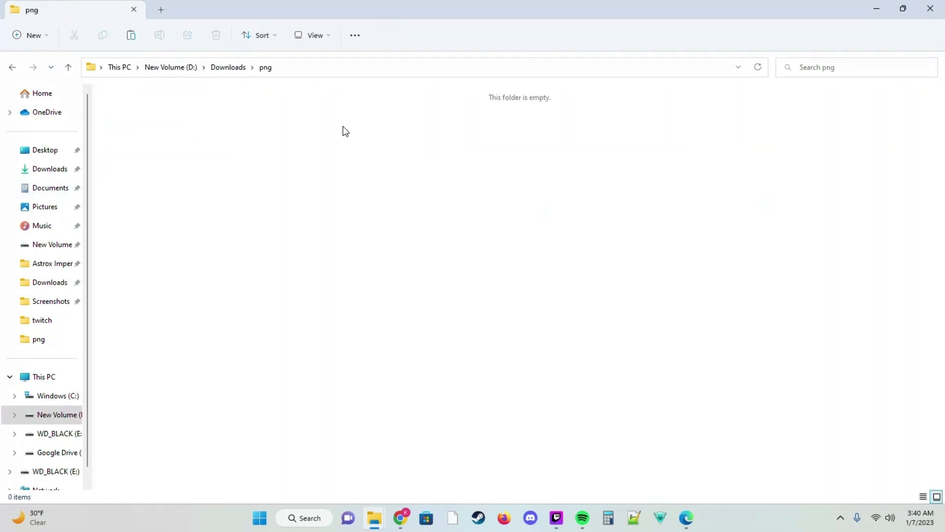
{"action": "left_click", "coordinate": [235, 68]}
- Move all portrait images from the Downloads folder, from the first one through ghost01, into the png folder
{"action": "left_click", "coordinate": [358, 104]}
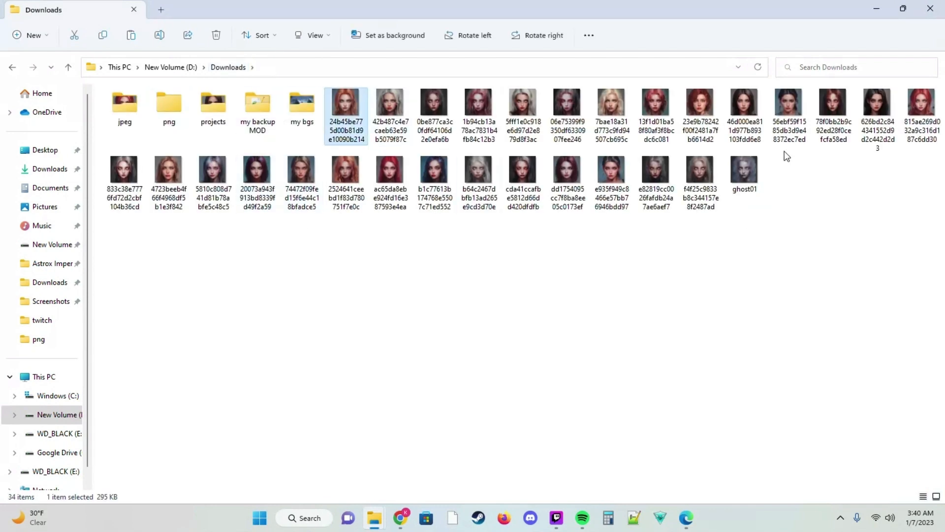
{"action": "left_click", "coordinate": [756, 183], "text": "shift"}
{"action": "left_click_drag", "start_coordinate": [345, 125], "coordinate": [165, 112]}
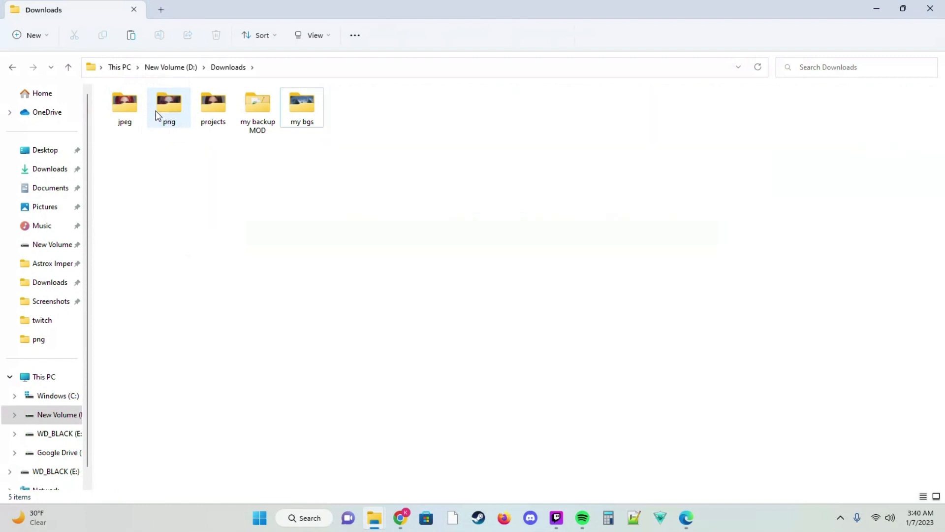
- Compare the contents of the jpeg and png folders, ending in the png folder
{"action": "double_click", "coordinate": [136, 108]}
{"action": "left_click", "coordinate": [224, 69]}
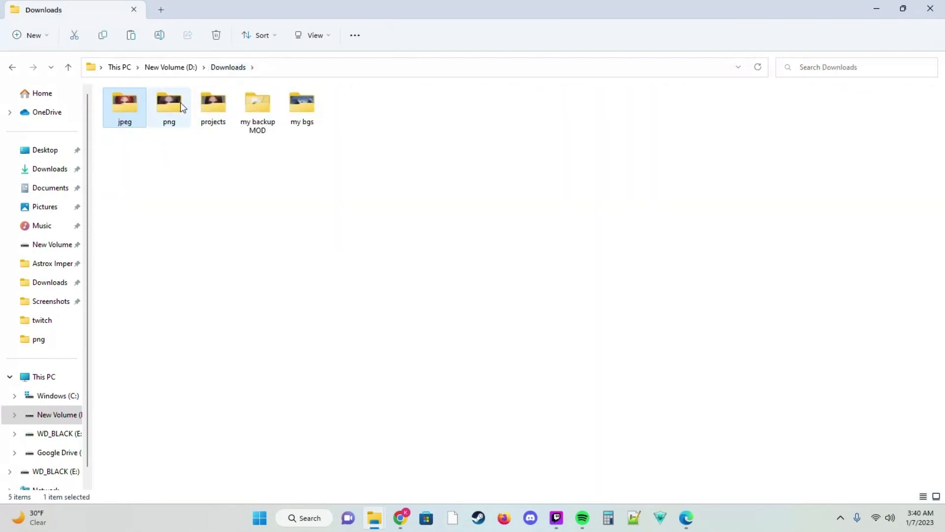
{"action": "double_click", "coordinate": [169, 106]}
{"action": "left_click", "coordinate": [203, 68]}
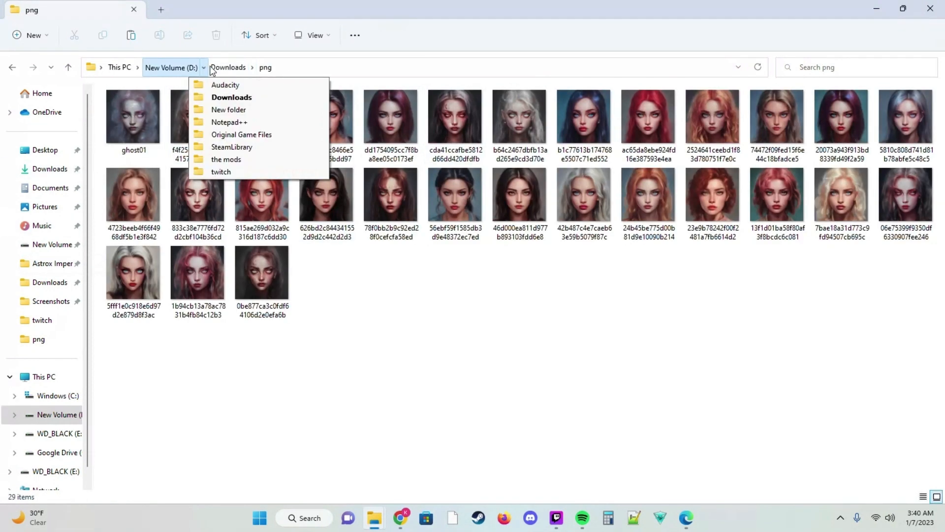
{"action": "left_click", "coordinate": [224, 99]}
{"action": "double_click", "coordinate": [133, 103]}
{"action": "left_click", "coordinate": [221, 72]}
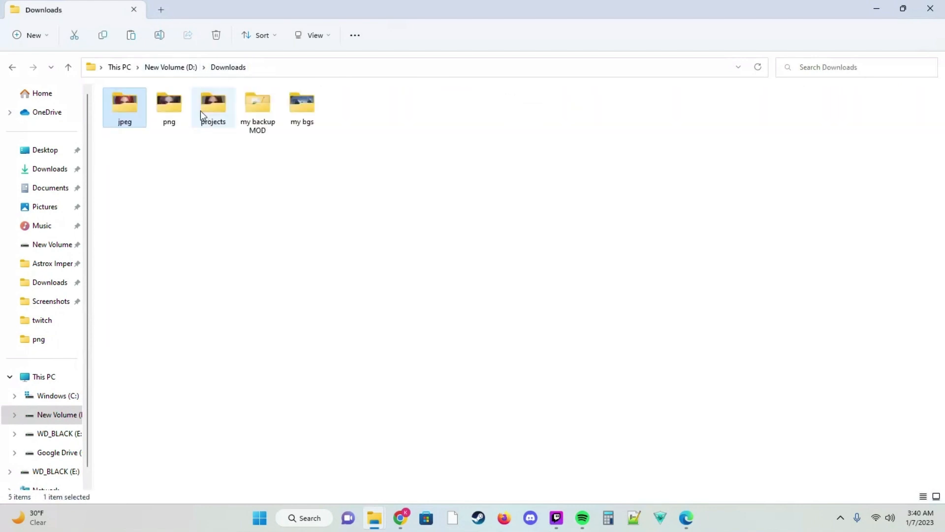
{"action": "double_click", "coordinate": [170, 109]}
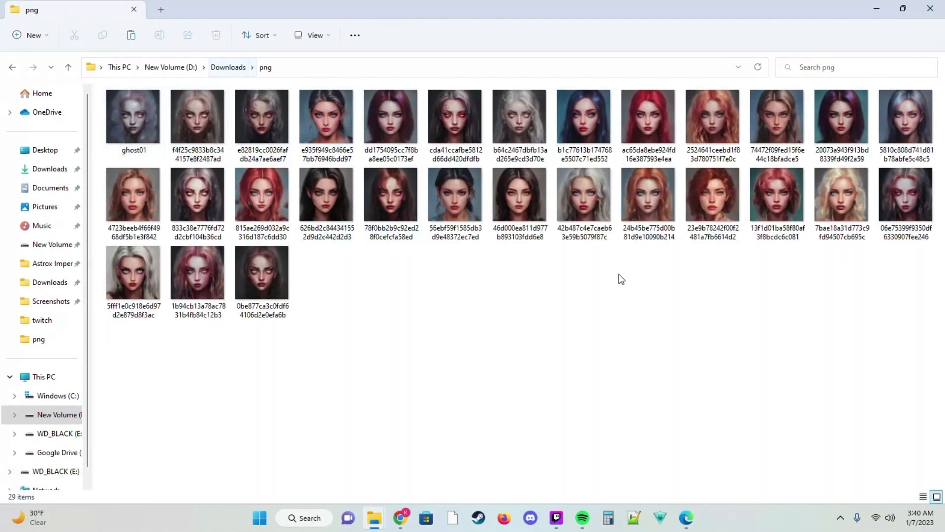
{"action": "left_click", "coordinate": [229, 68]}
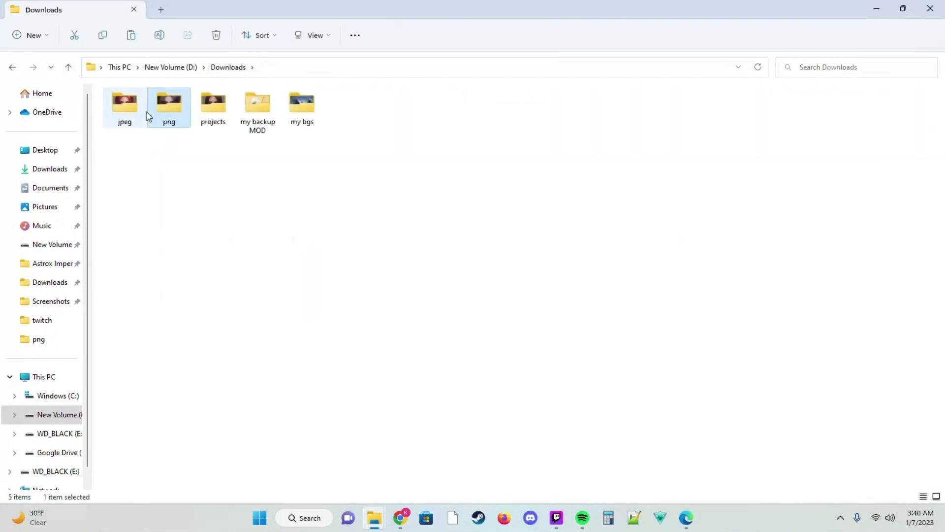
{"action": "double_click", "coordinate": [154, 112]}
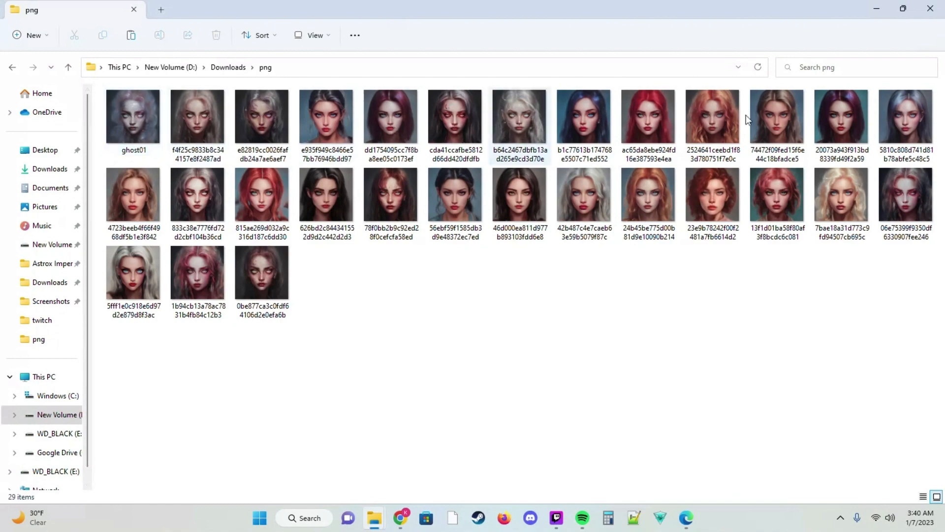
- Place the png folder window and the Artbreeder browser window side by side
{"action": "left_click_drag", "start_coordinate": [539, 8], "coordinate": [0, 207]}
{"action": "left_click", "coordinate": [640, 128]}
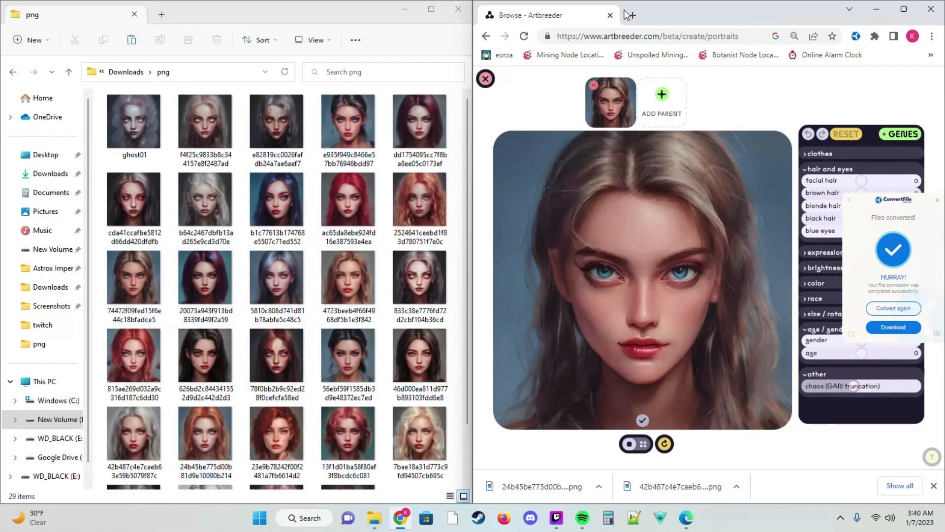
- View the b1c77613, 20073a94 and 74472f09 portraits at full size and look over the other images in the png folder
{"action": "left_click", "coordinate": [261, 207]}
{"action": "double_click", "coordinate": [261, 203]}
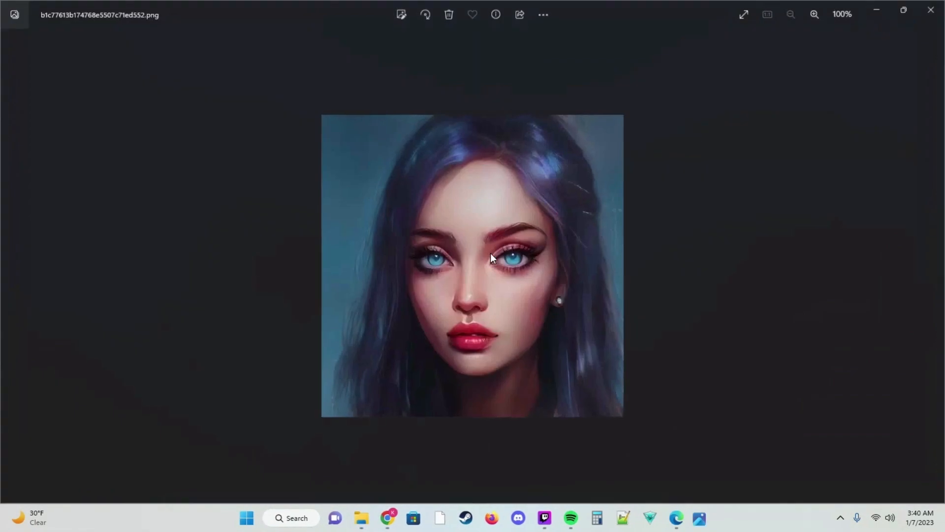
{"action": "left_click", "coordinate": [932, 9]}
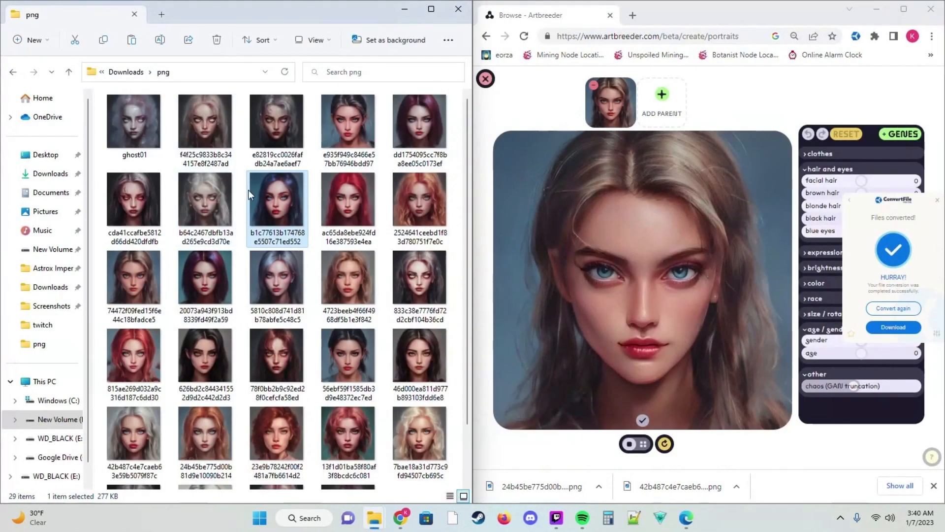
{"action": "double_click", "coordinate": [208, 282]}
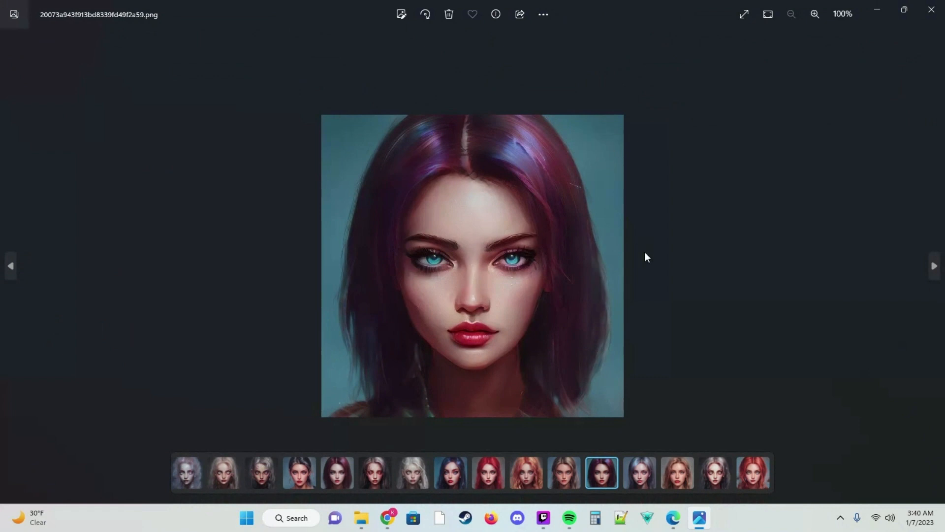
{"action": "left_click", "coordinate": [932, 9]}
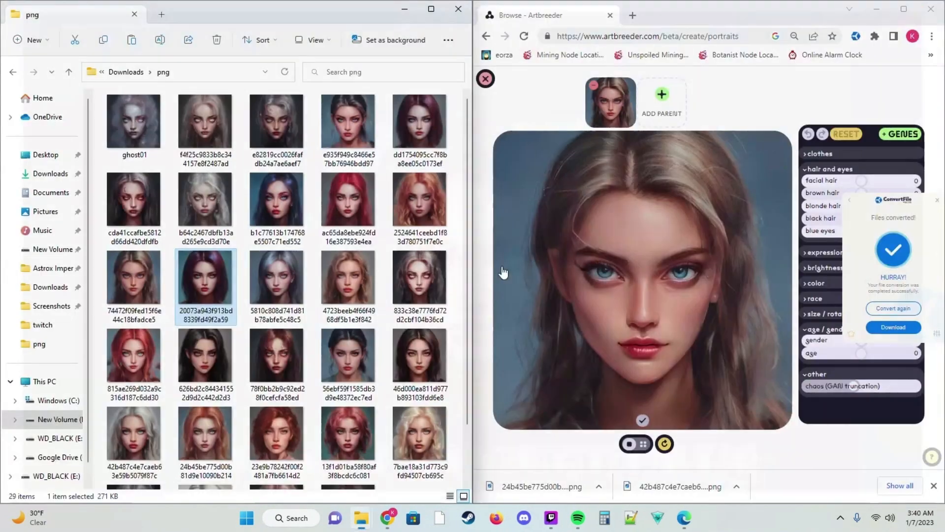
{"action": "double_click", "coordinate": [164, 291]}
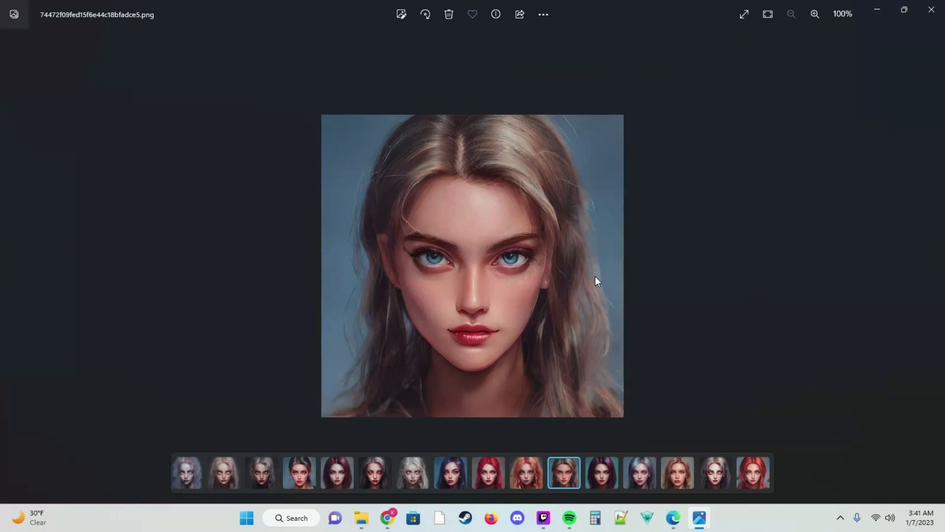
{"action": "left_click", "coordinate": [932, 10]}
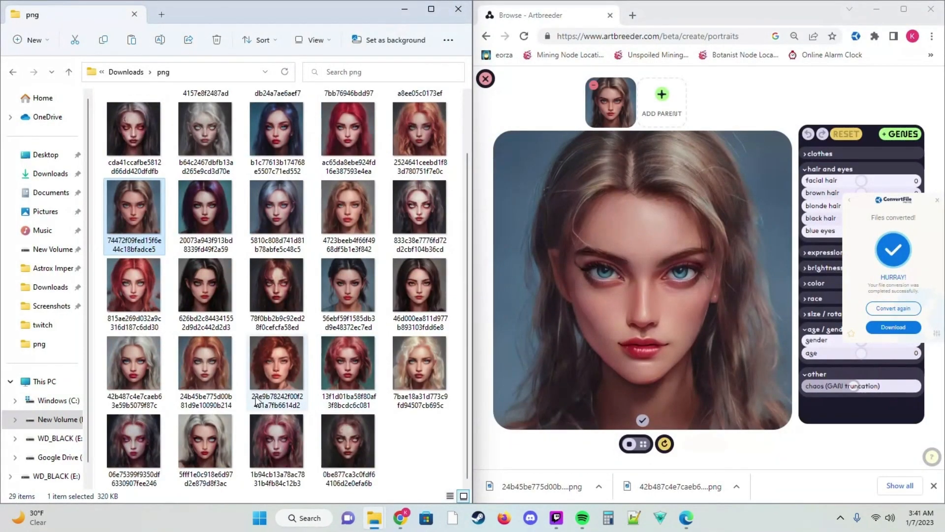
{"action": "left_click", "coordinate": [213, 439]}
{"action": "scroll", "coordinate": [214, 442], "scroll_direction": "up", "scroll_amount": 2}
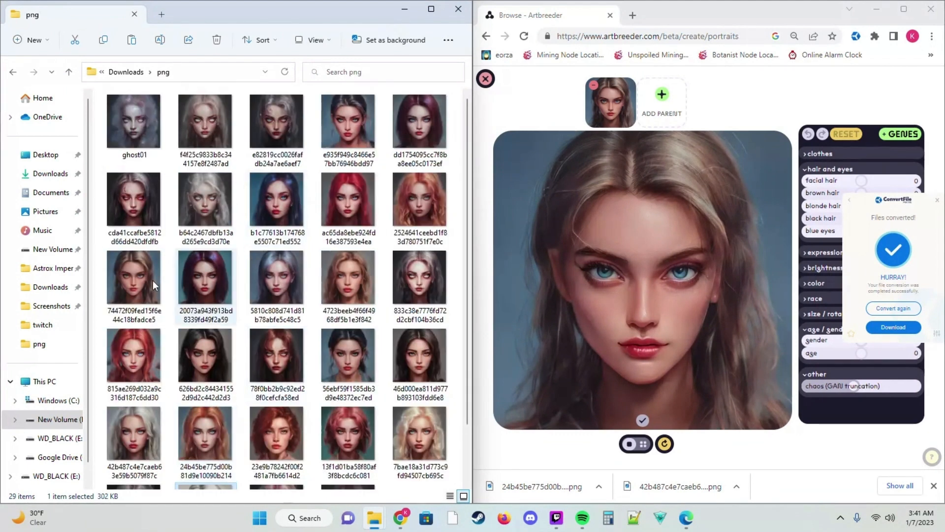
{"action": "left_click", "coordinate": [286, 290]}
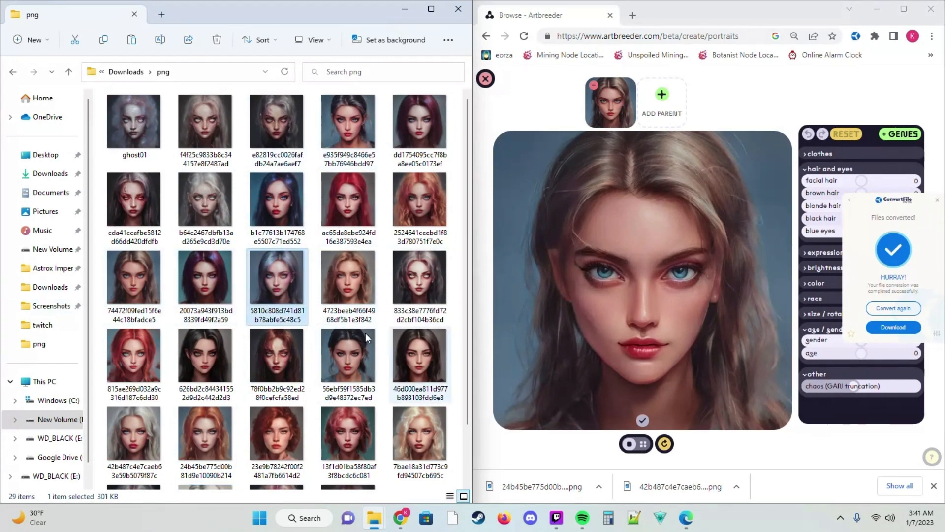
- Open the Retoucher background remover site, retoucher.online, in a new browser tab
{"action": "left_click", "coordinate": [633, 15]}
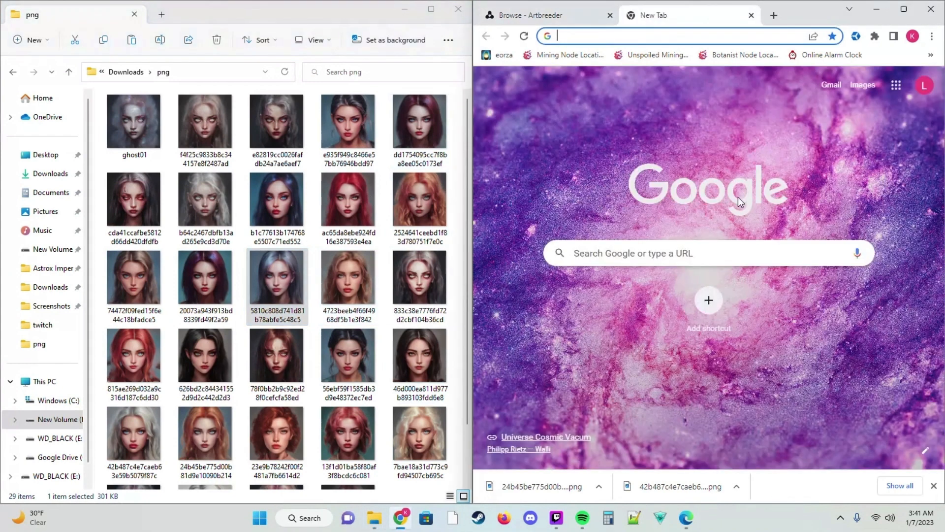
{"action": "left_click", "coordinate": [667, 42]}
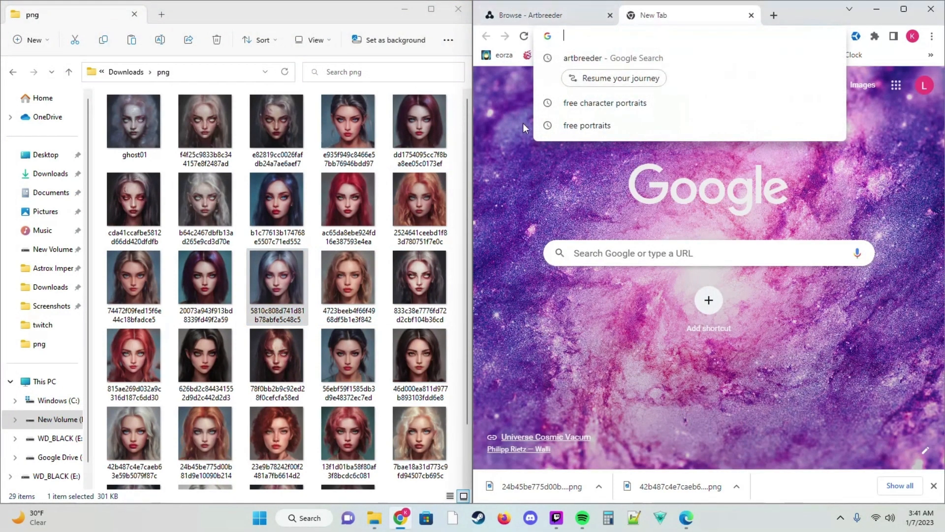
{"action": "type", "text": "rech"}
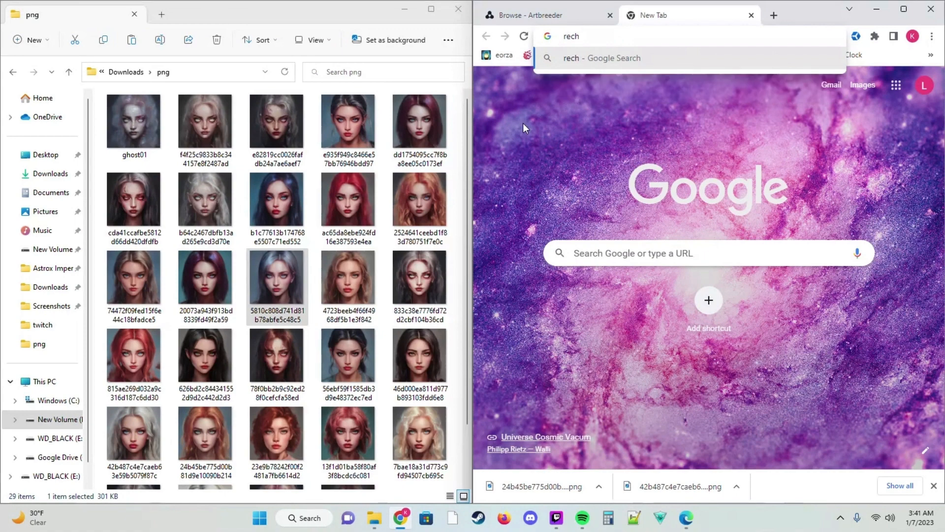
{"action": "type", "text": "ou"}
{"action": "key", "text": "BackSpace"}
{"action": "key", "text": "ctrl+shift+i"}
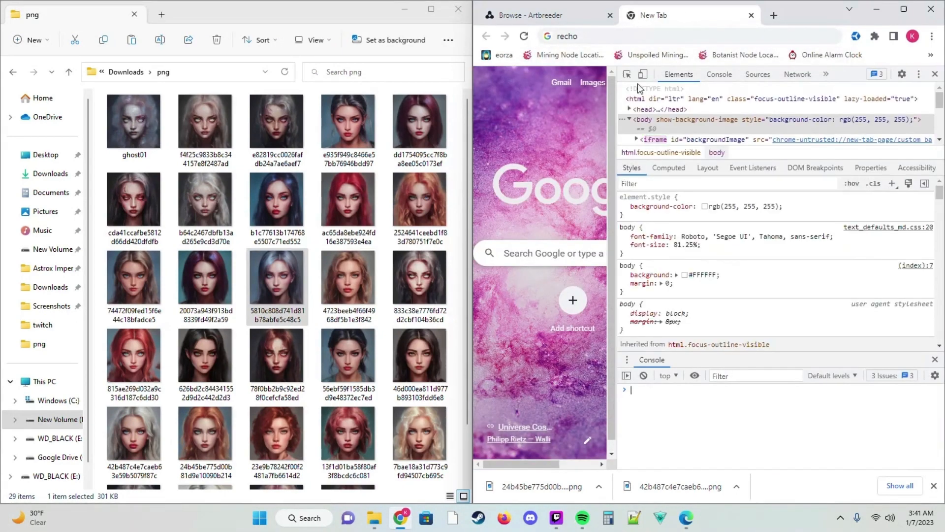
{"action": "key", "text": "ctrl+shift+i"}
{"action": "key", "text": "BackSpace"}
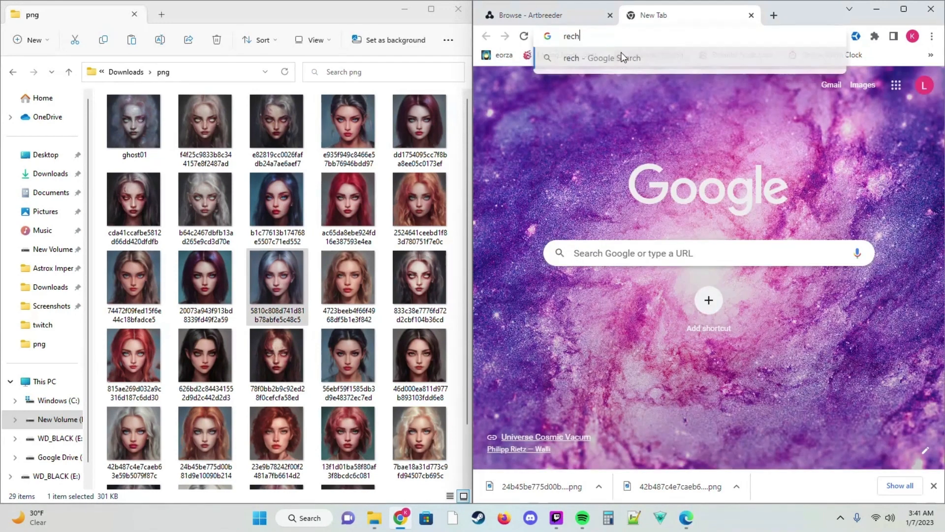
{"action": "key", "text": "BackSpace"}
{"action": "key", "text": "BackSpace"}
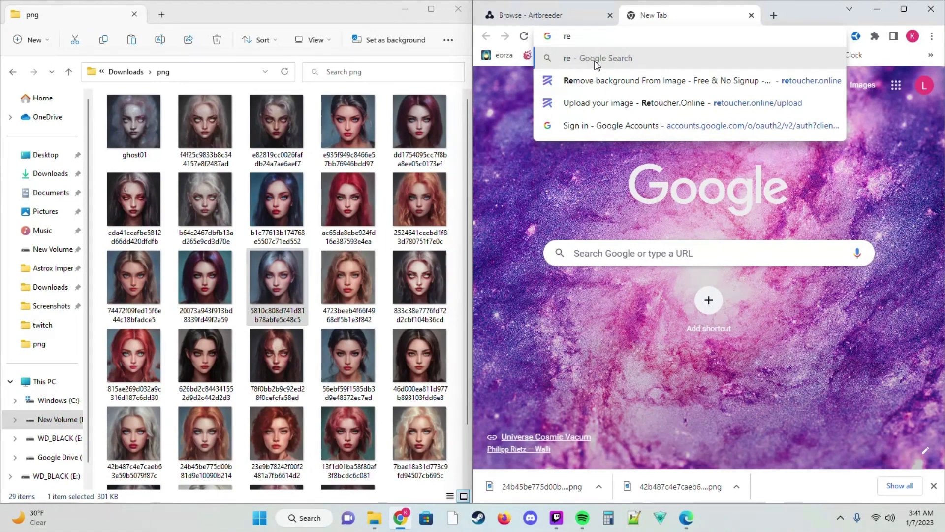
{"action": "type", "text": "to"}
{"action": "left_click", "coordinate": [595, 62]}
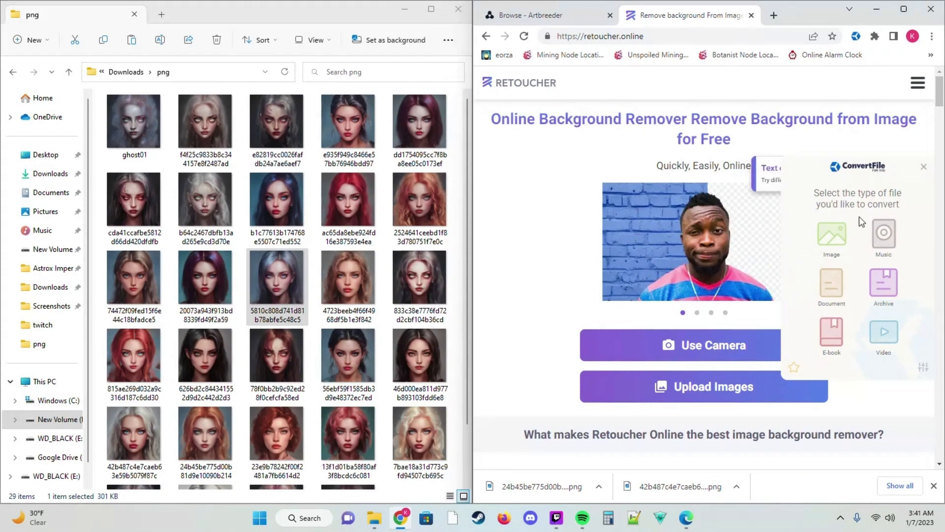
- Dismiss the ConvertFile popup on the Retoucher page and keep the browser side by side with the png folder window
{"action": "left_click", "coordinate": [924, 167]}
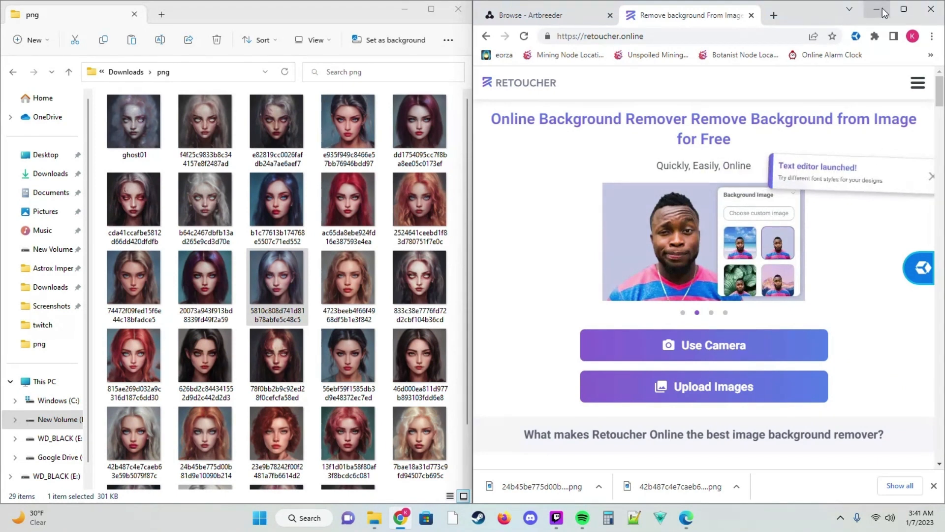
{"action": "left_click", "coordinate": [904, 9]}
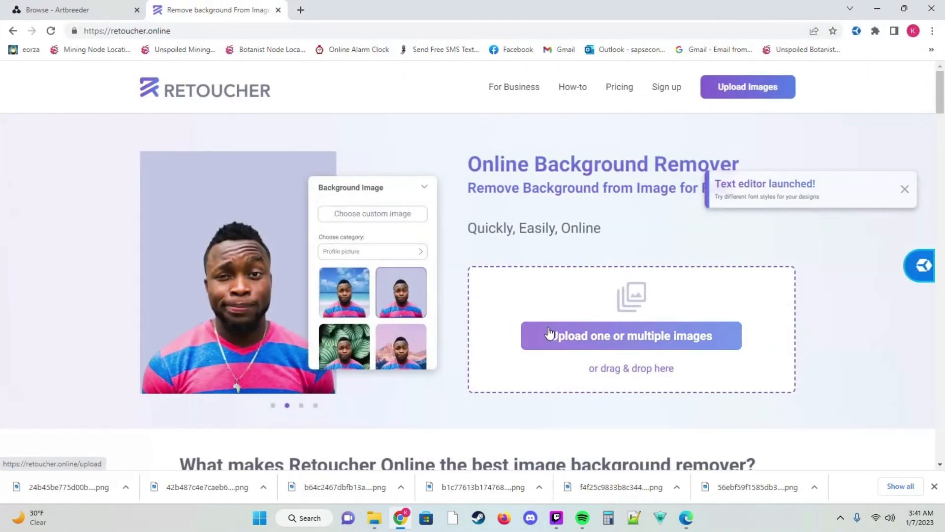
{"action": "left_click_drag", "start_coordinate": [643, 6], "coordinate": [944, 213]}
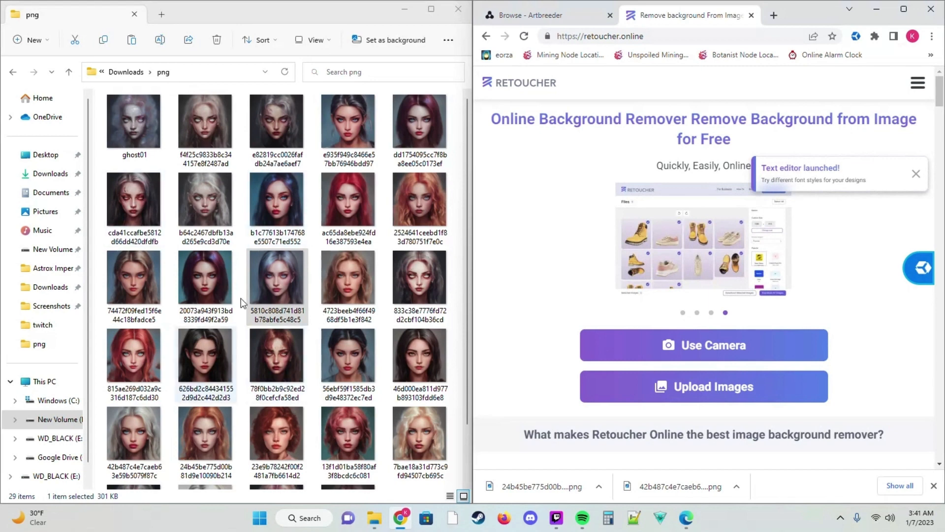
{"action": "scroll", "coordinate": [186, 336], "scroll_direction": "down", "scroll_amount": 1}
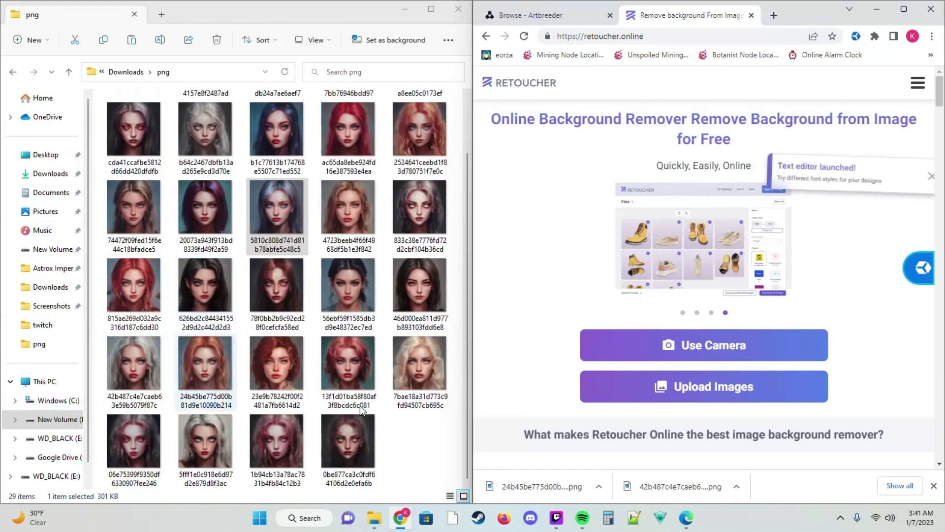
{"action": "scroll", "coordinate": [438, 207], "scroll_direction": "up", "scroll_amount": 1}
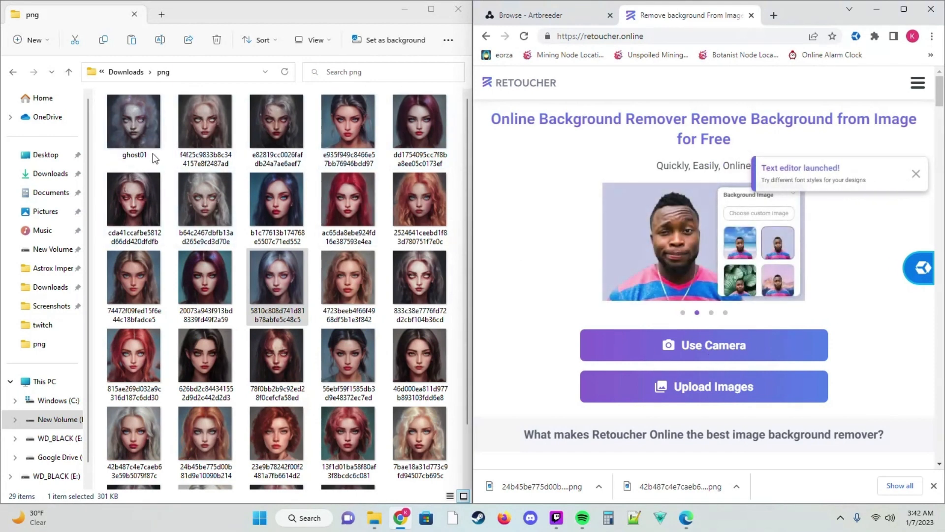
{"action": "left_click", "coordinate": [276, 204]}
{"action": "left_click", "coordinate": [352, 116], "text": "ctrl"}
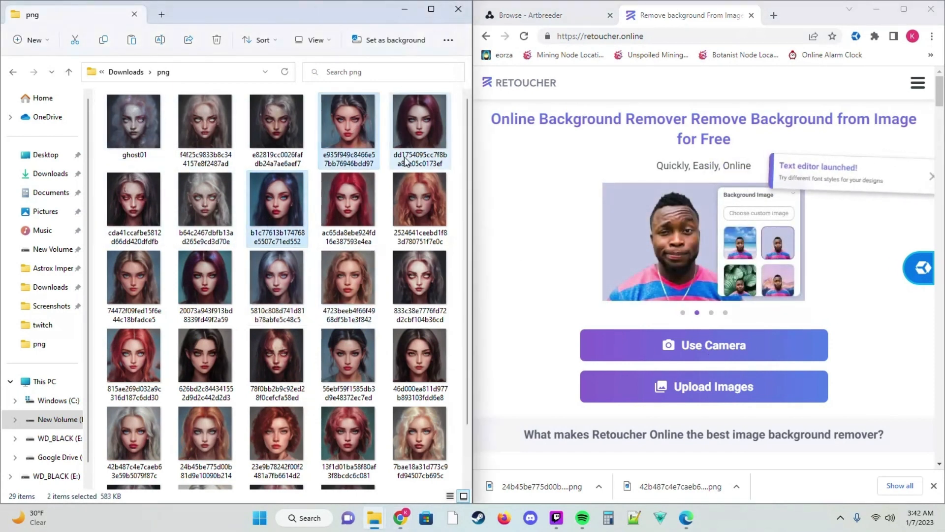
{"action": "left_click", "coordinate": [420, 120], "text": "ctrl"}
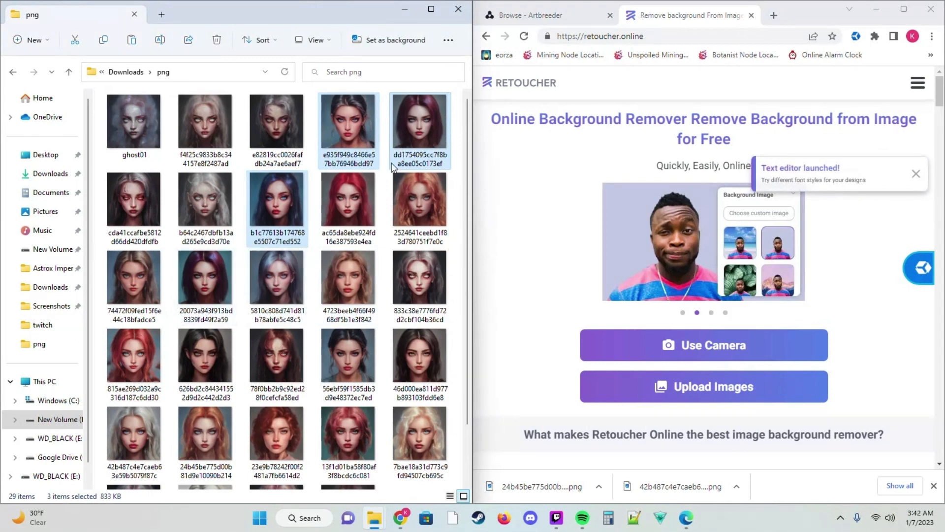
- Delete the dark purple-haired portrait dd1754095cc7f8ba8ee05c0173ef from the png folder
{"action": "left_click", "coordinate": [209, 291]}
{"action": "left_click", "coordinate": [430, 95]}
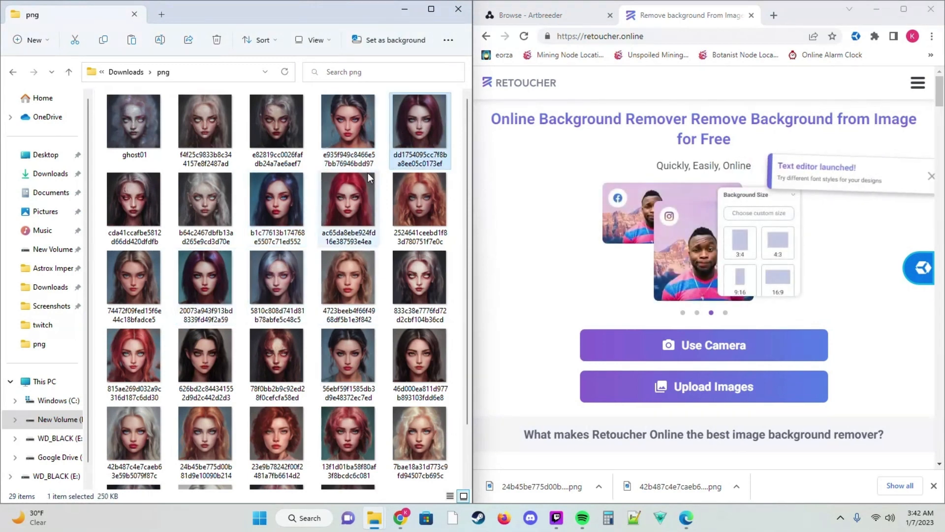
{"action": "key", "text": "Delete"}
- Select the portraits in the png folder whose names start with e935f949, b1c77613, 20073a94, 5810c808, ac65da8e, 815ae269, 74472f09 and 2524641c
{"action": "left_click", "coordinate": [377, 128]}
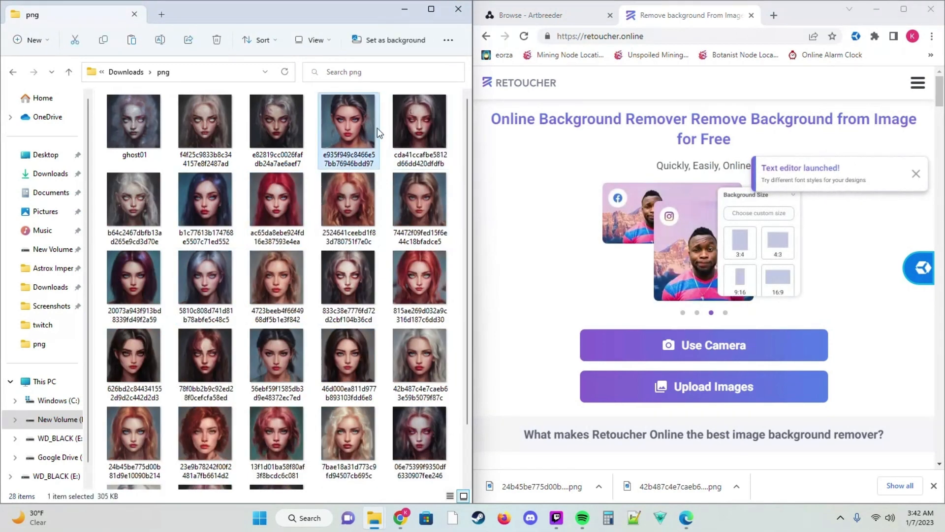
{"action": "left_click", "coordinate": [205, 202], "text": "ctrl"}
{"action": "left_click", "coordinate": [132, 278], "text": "ctrl"}
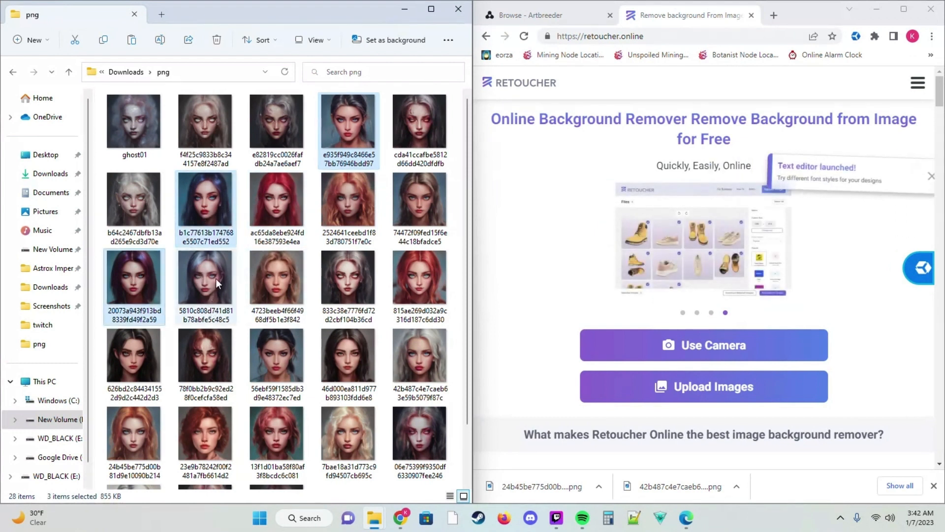
{"action": "left_click", "coordinate": [200, 282], "text": "ctrl"}
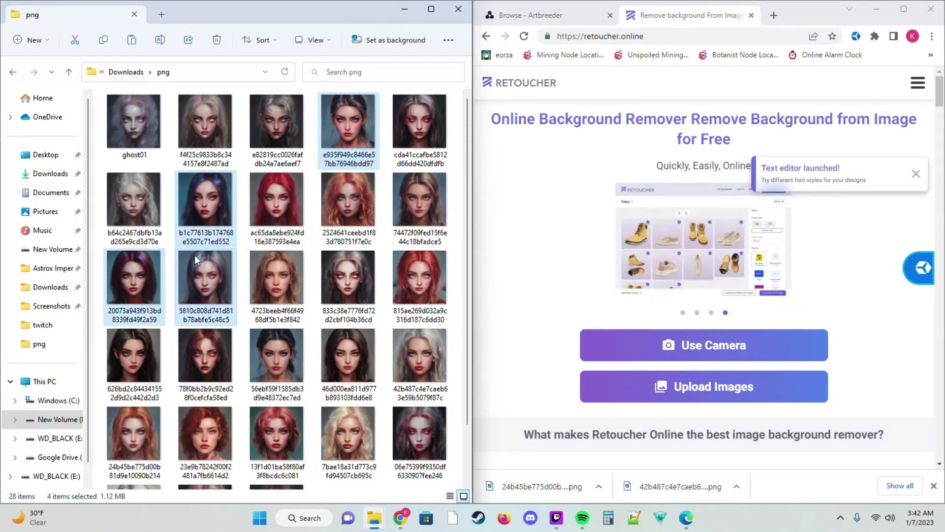
{"action": "left_click", "coordinate": [277, 207], "text": "ctrl"}
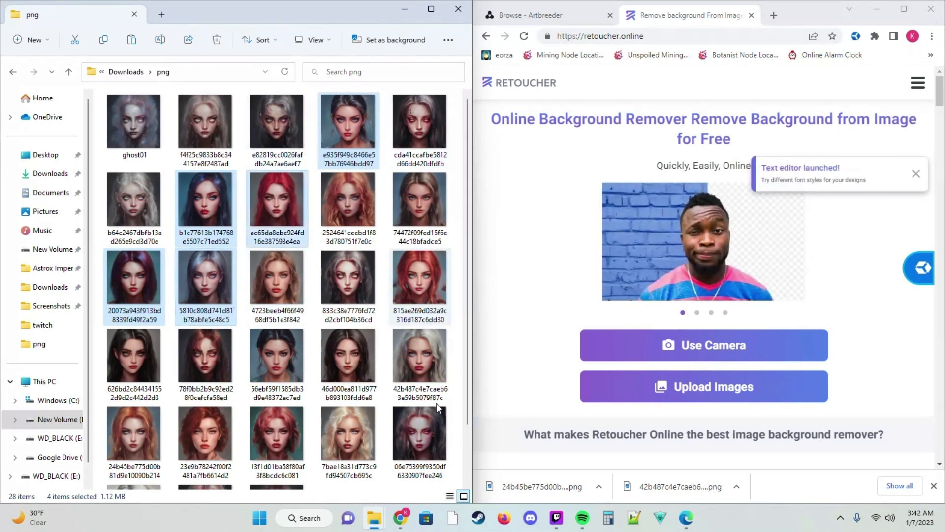
{"action": "left_click", "coordinate": [434, 275], "text": "ctrl"}
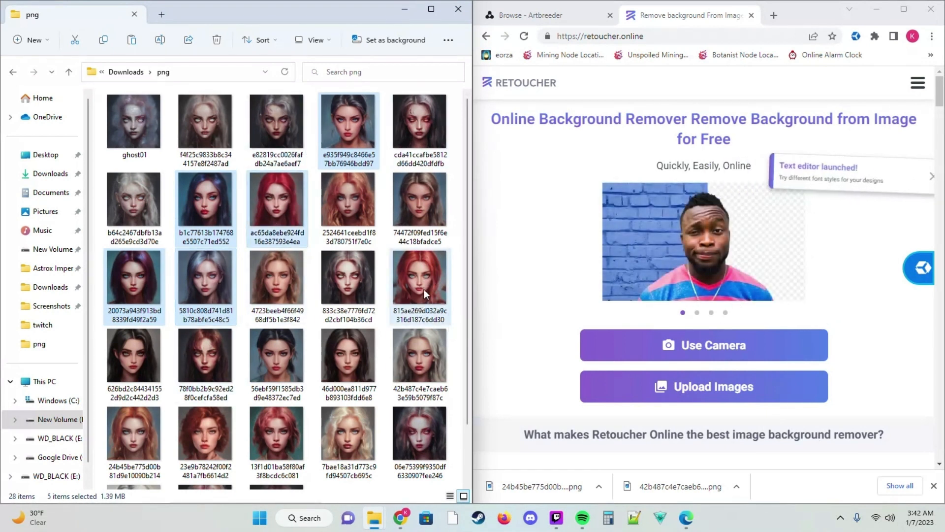
{"action": "left_click", "coordinate": [442, 194], "text": "ctrl"}
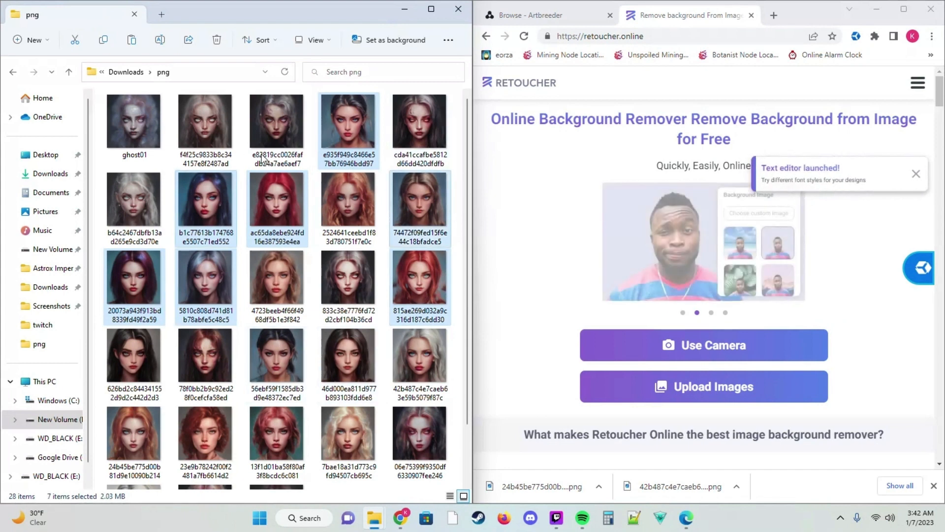
{"action": "left_click", "coordinate": [339, 216], "text": "ctrl"}
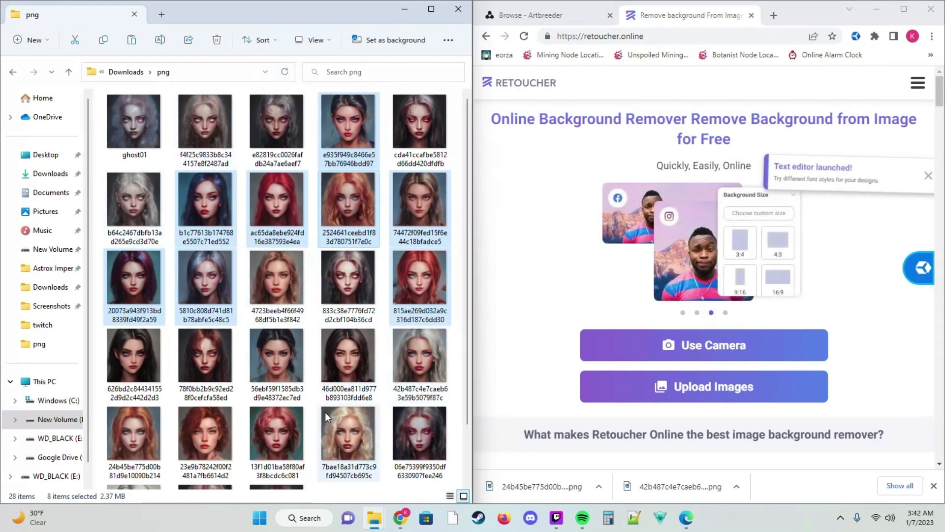
- Add the portraits starting with 24b45be7, 626bd2c8, 4723beeb, 56ebf59f, 46d000ea and 13f1d01b to the selection in the png folder
{"action": "scroll", "coordinate": [325, 412], "scroll_direction": "down", "scroll_amount": 2}
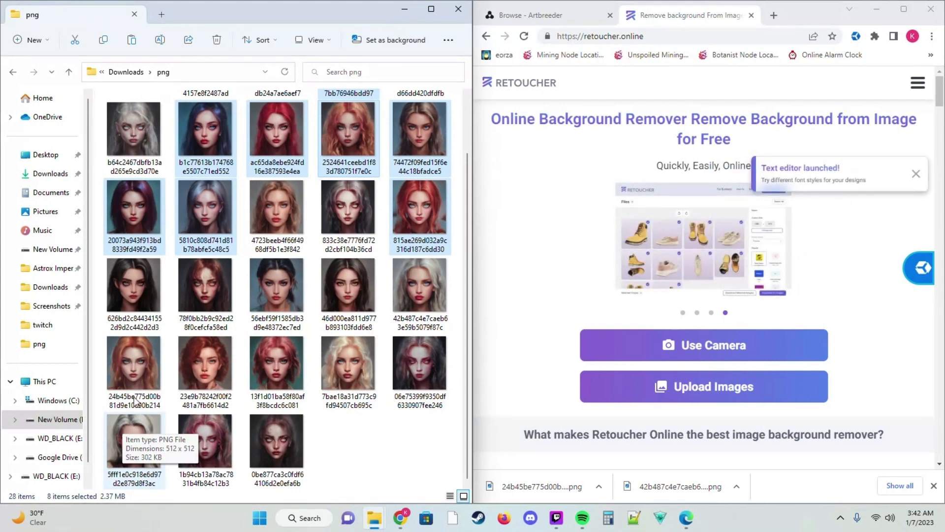
{"action": "scroll", "coordinate": [209, 307], "scroll_direction": "up", "scroll_amount": 2}
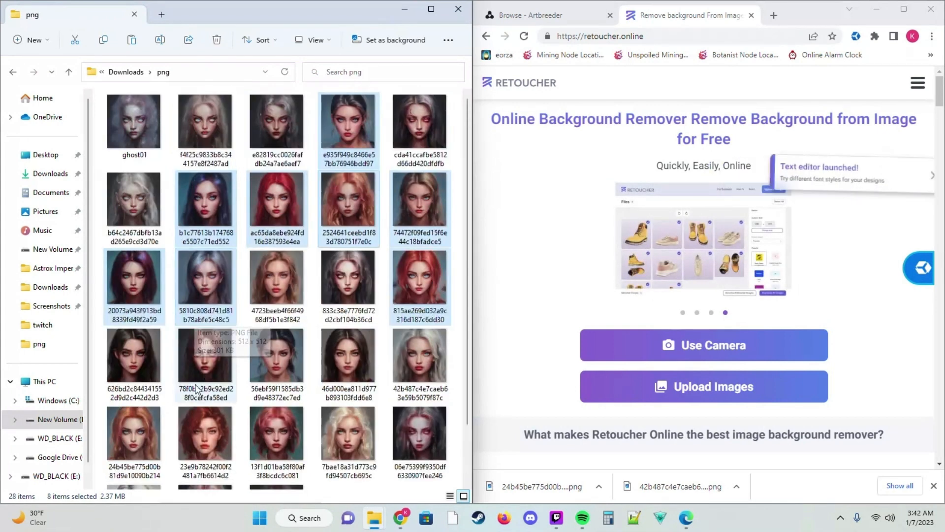
{"action": "left_click", "coordinate": [202, 444], "text": "ctrl"}
{"action": "left_click", "coordinate": [211, 447], "text": "ctrl"}
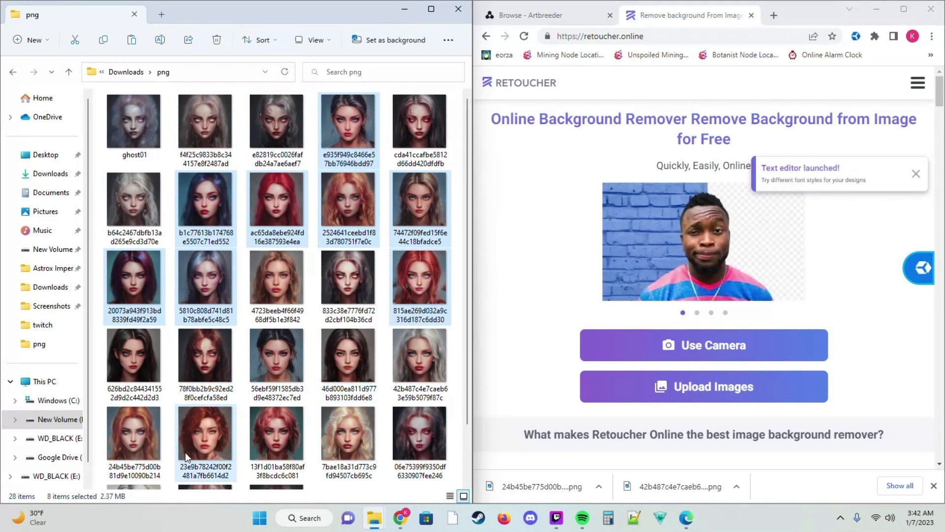
{"action": "left_click", "coordinate": [113, 428], "text": "ctrl"}
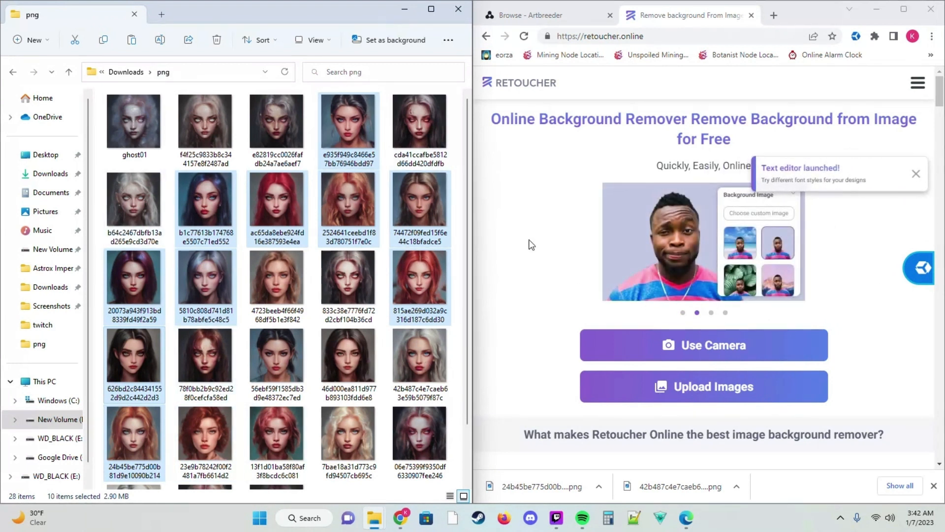
{"action": "left_click", "coordinate": [297, 291], "text": "ctrl"}
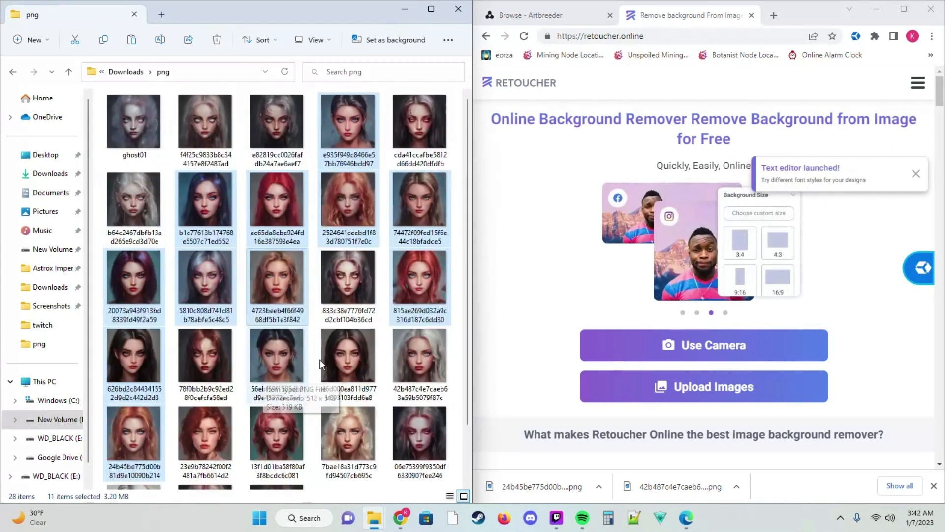
{"action": "scroll", "coordinate": [294, 307], "scroll_direction": "down", "scroll_amount": 1}
{"action": "left_click", "coordinate": [253, 300], "text": "ctrl"}
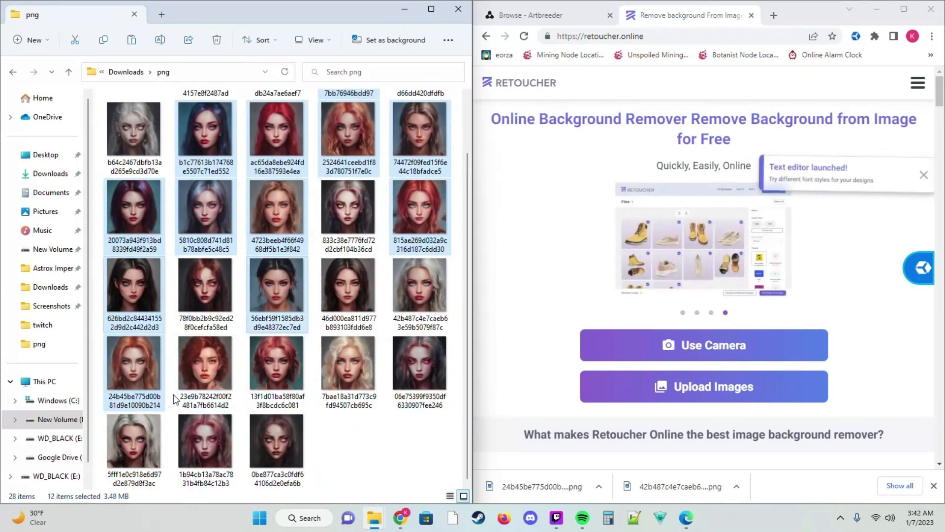
{"action": "left_click", "coordinate": [354, 296], "text": "ctrl"}
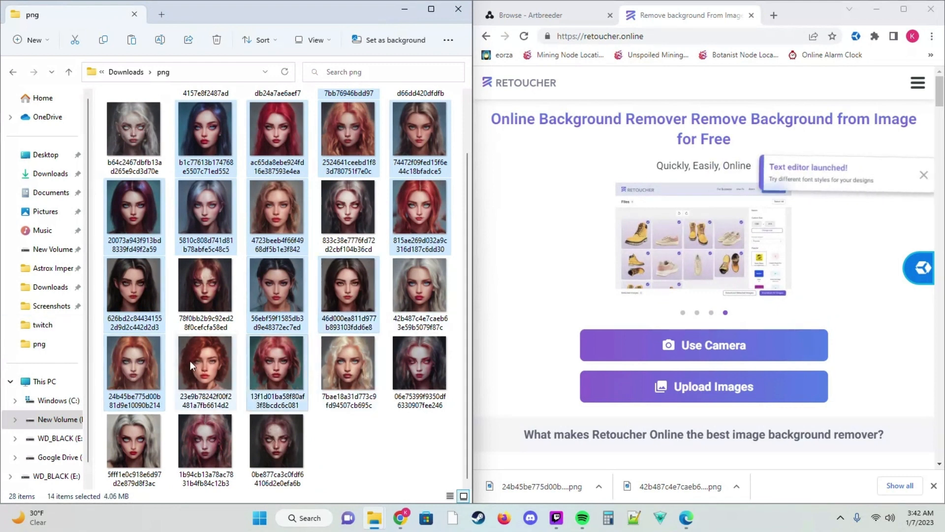
{"action": "left_click", "coordinate": [277, 391], "text": "ctrl"}
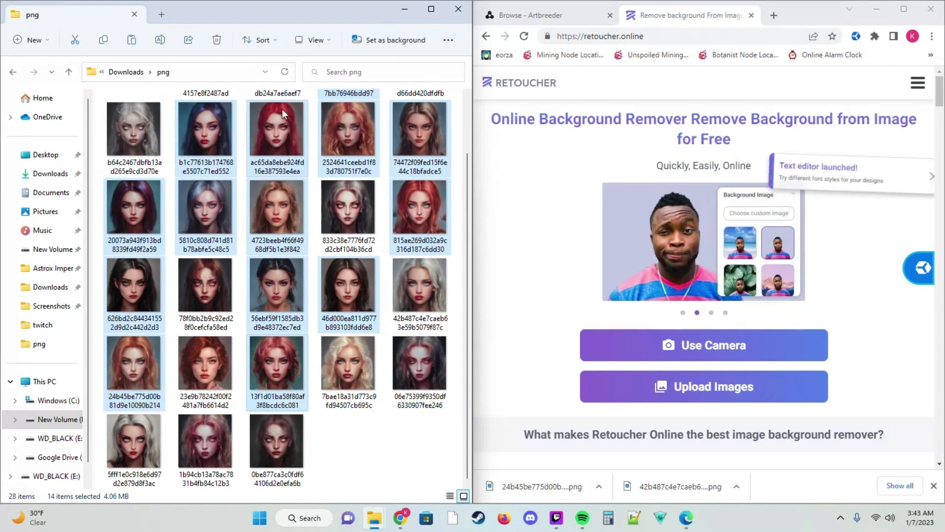
{"action": "scroll", "coordinate": [291, 179], "scroll_direction": "up", "scroll_amount": 1}
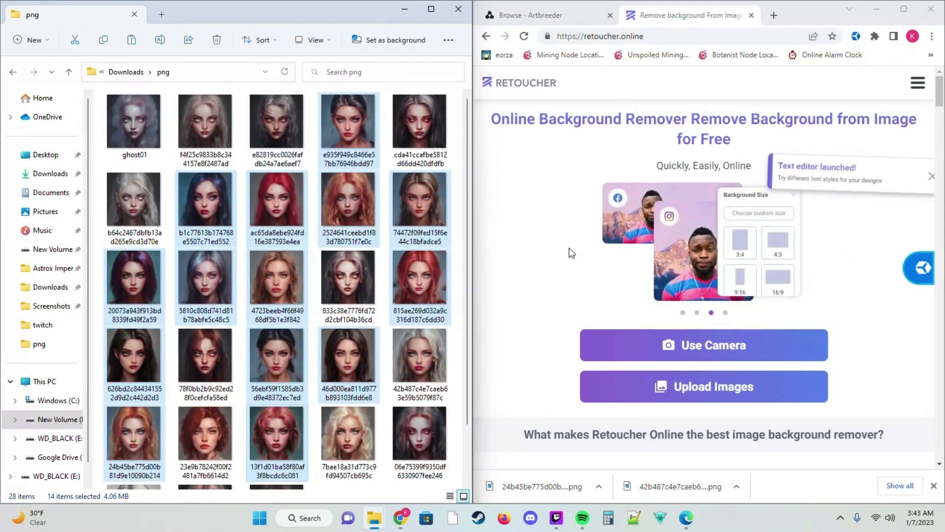
- Try to transfer the selected portraits from the png folder straight onto the Retoucher page
{"action": "mouse_move", "coordinate": [366, 180]}
{"action": "left_mouse_down"}
{"action": "mouse_move", "coordinate": [688, 305]}
{"action": "mouse_move", "coordinate": [546, 261]}
{"action": "mouse_move", "coordinate": [699, 238]}
{"action": "left_mouse_up"}
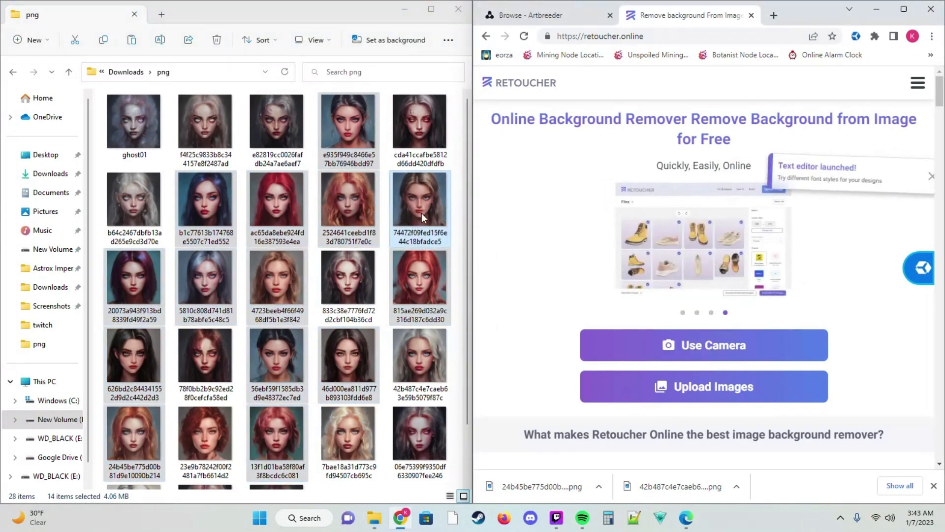
{"action": "mouse_move", "coordinate": [422, 213]}
{"action": "left_mouse_down"}
{"action": "mouse_move", "coordinate": [667, 250]}
{"action": "mouse_move", "coordinate": [728, 310]}
{"action": "mouse_move", "coordinate": [706, 399]}
{"action": "mouse_move", "coordinate": [714, 393]}
{"action": "left_mouse_up"}
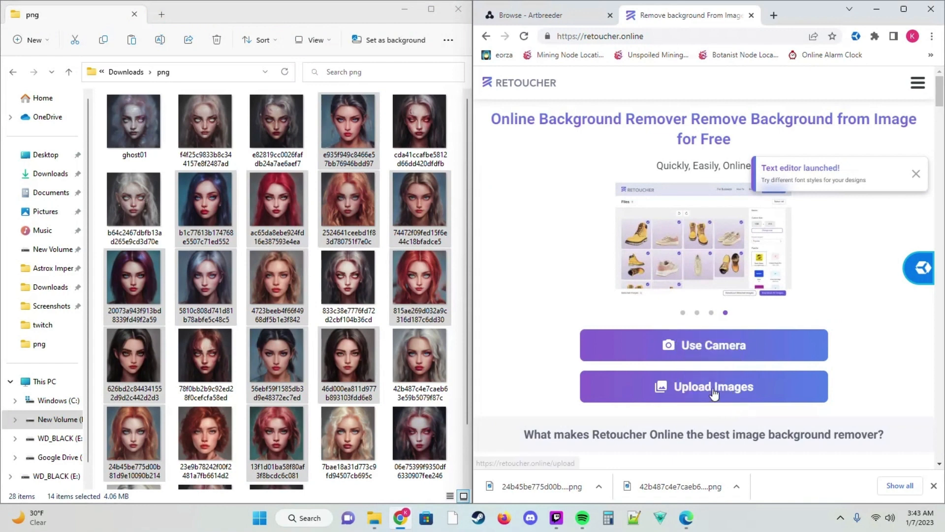
- Upload every portrait in Downloads > png to Retoucher for background removal
{"action": "left_click", "coordinate": [715, 393]}
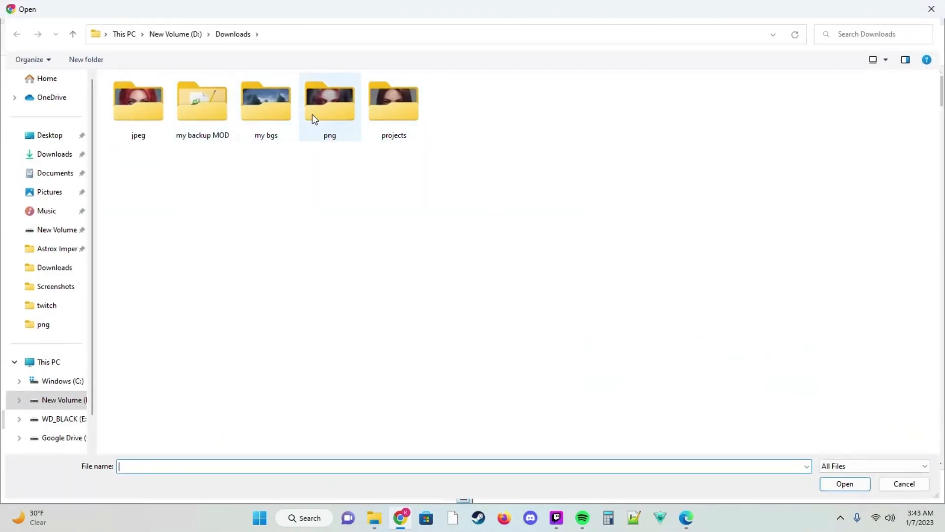
{"action": "double_click", "coordinate": [323, 114]}
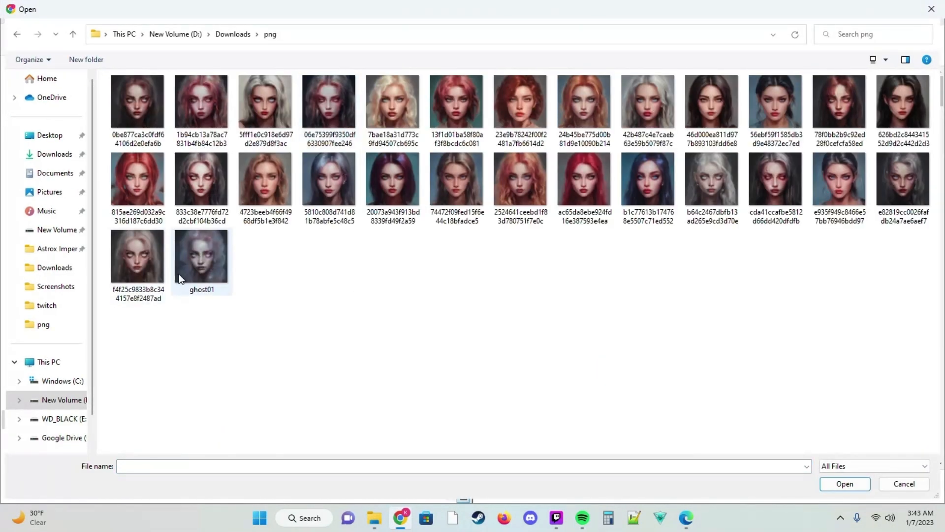
{"action": "left_click", "coordinate": [205, 266]}
{"action": "left_click", "coordinate": [140, 112], "text": "shift"}
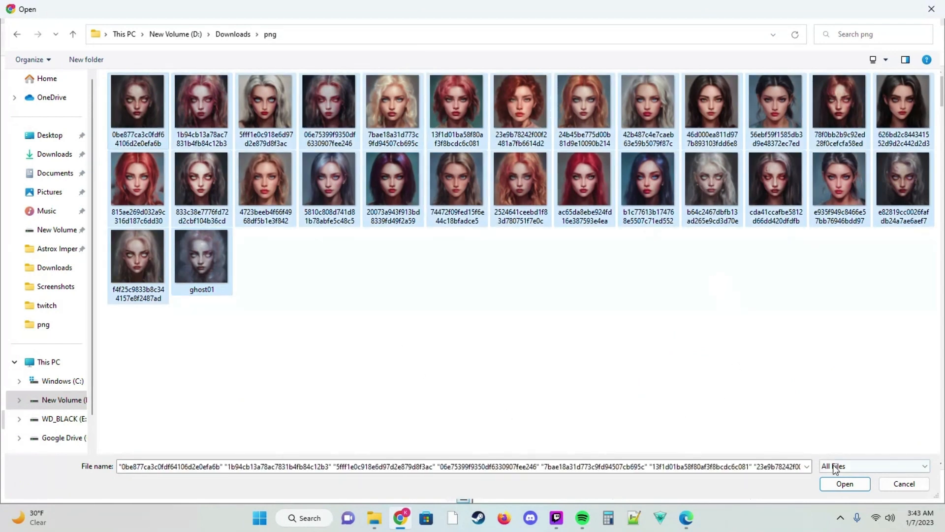
{"action": "left_click", "coordinate": [845, 484]}
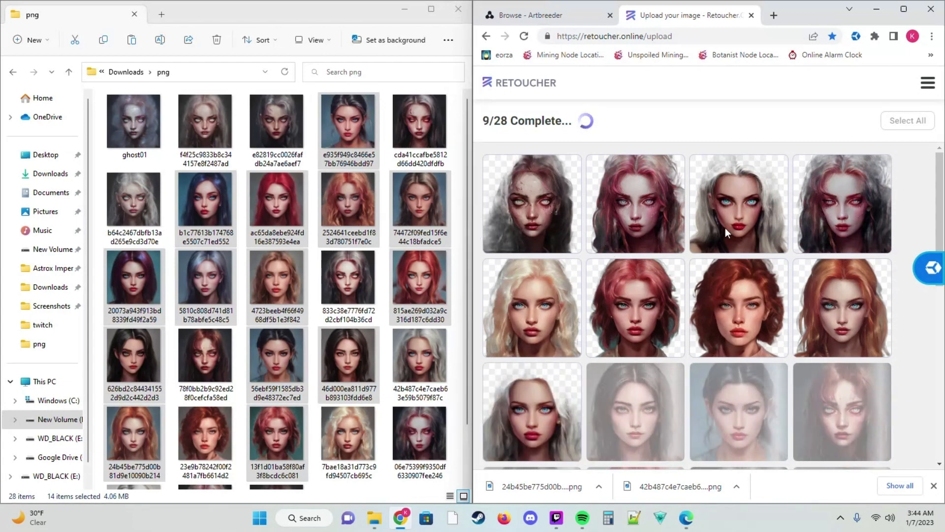
- Review the background-removed portraits on the Retoucher upload page while the batch is processed
{"action": "scroll", "coordinate": [763, 286], "scroll_direction": "down", "scroll_amount": 2}
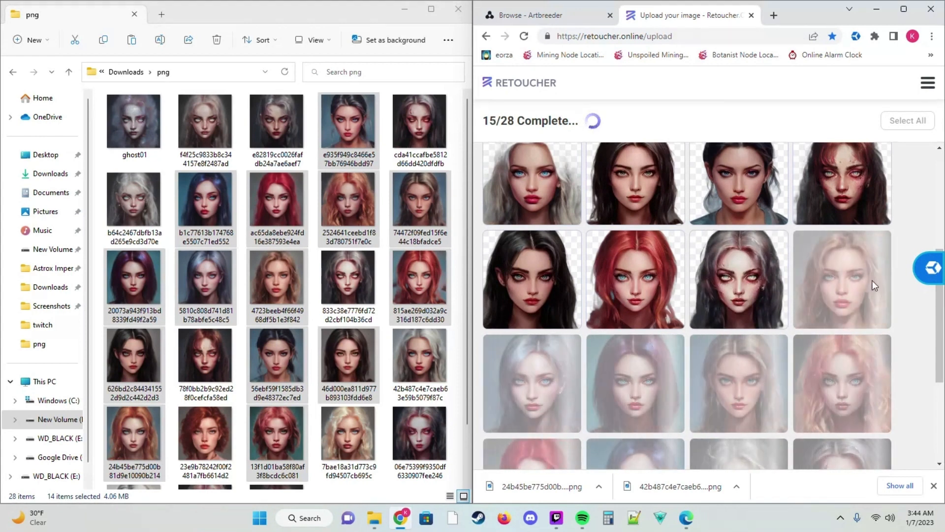
{"action": "scroll", "coordinate": [578, 270], "scroll_direction": "down", "scroll_amount": 1}
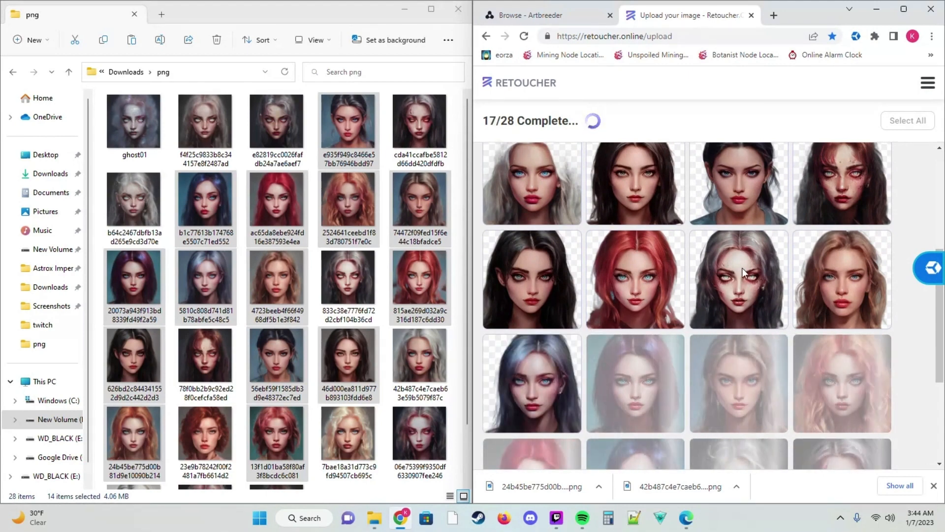
{"action": "scroll", "coordinate": [738, 296], "scroll_direction": "up", "scroll_amount": 5}
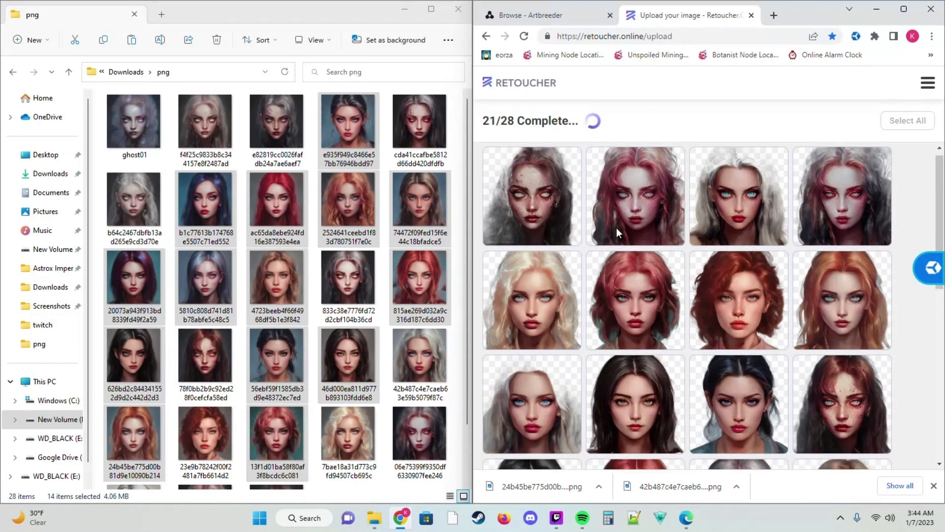
{"action": "scroll", "coordinate": [744, 308], "scroll_direction": "down", "scroll_amount": 3}
{"action": "scroll", "coordinate": [750, 241], "scroll_direction": "down", "scroll_amount": 2}
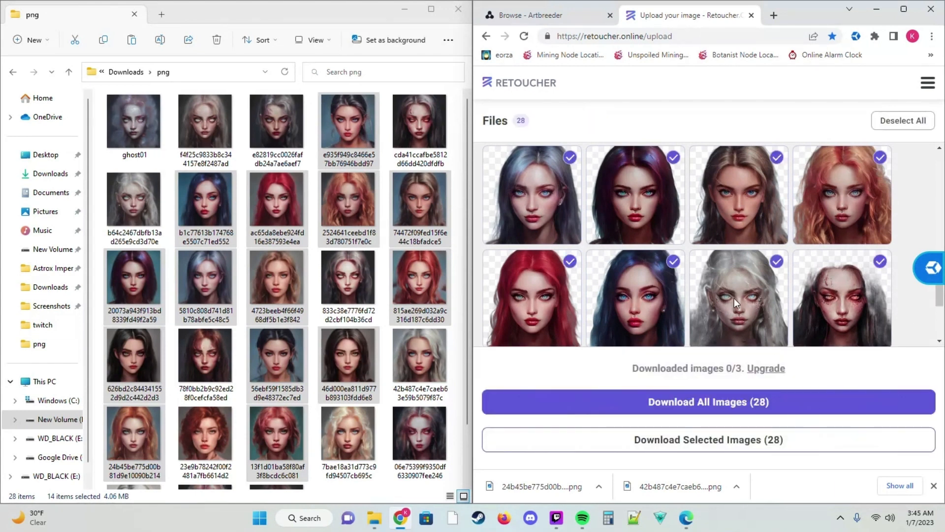
- Exclude the last three portraits (e82819cc, f4f25c98 and ghost01) and the pale b64c2467 and cda41cca portraits from the download selection
{"action": "scroll", "coordinate": [738, 315], "scroll_direction": "down", "scroll_amount": 2}
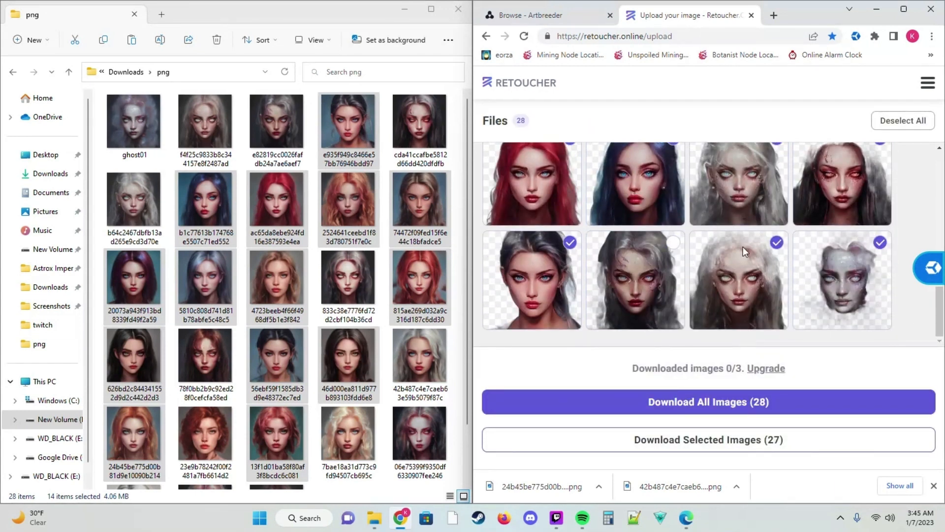
{"action": "scroll", "coordinate": [886, 270], "scroll_direction": "up", "scroll_amount": 1}
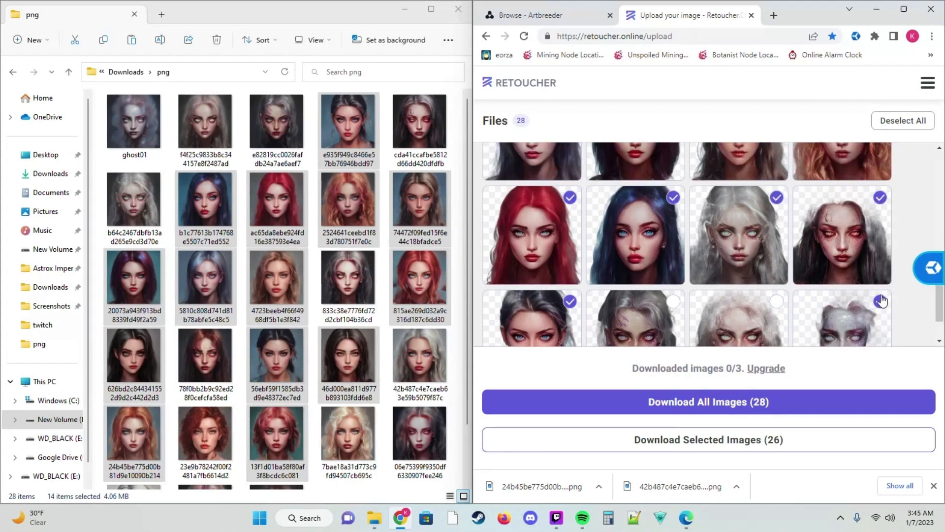
{"action": "left_click", "coordinate": [776, 198]}
{"action": "scroll", "coordinate": [729, 241], "scroll_direction": "down", "scroll_amount": 1}
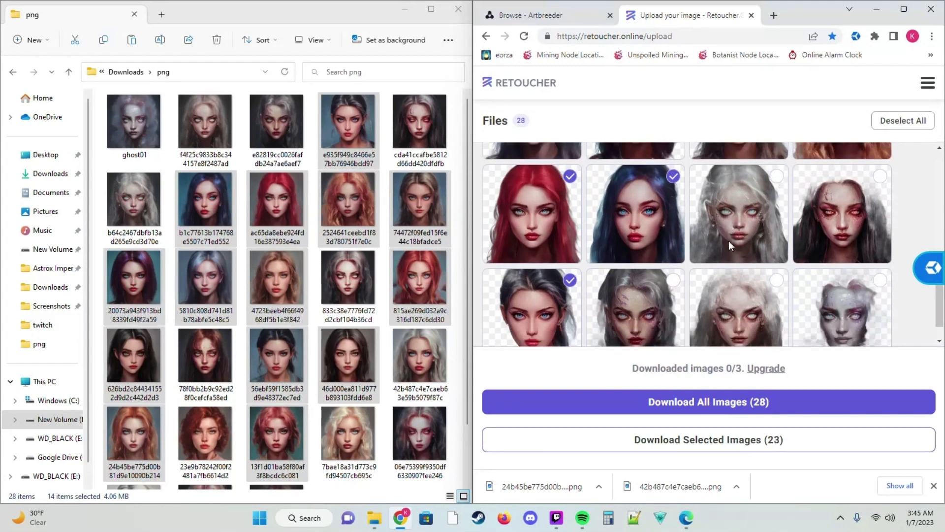
- Exclude the silver-haired 42b487c4 portrait and the first three portraits (0be877ca, 1b94cb13 and 5fff1e0c) from the download selection
{"action": "scroll", "coordinate": [614, 242], "scroll_direction": "up", "scroll_amount": 3}
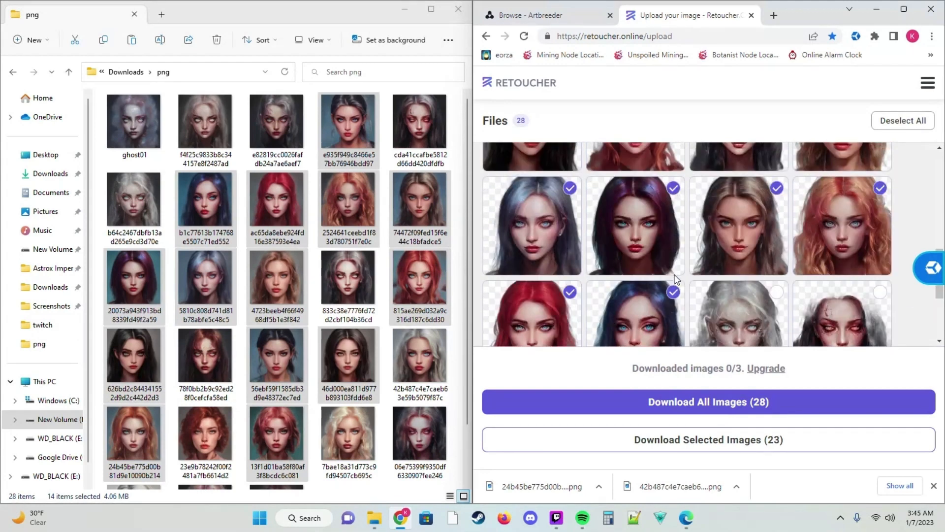
{"action": "scroll", "coordinate": [654, 259], "scroll_direction": "up", "scroll_amount": 2}
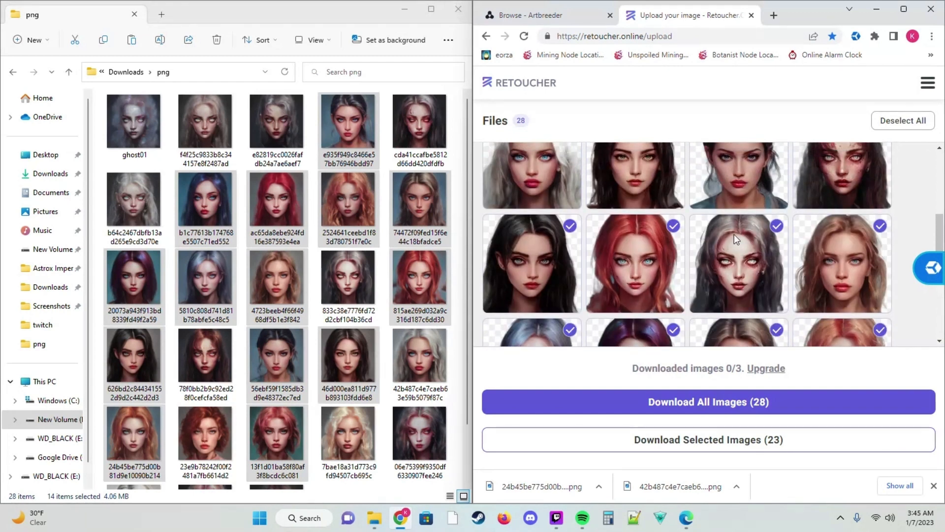
{"action": "scroll", "coordinate": [852, 260], "scroll_direction": "up", "scroll_amount": 2}
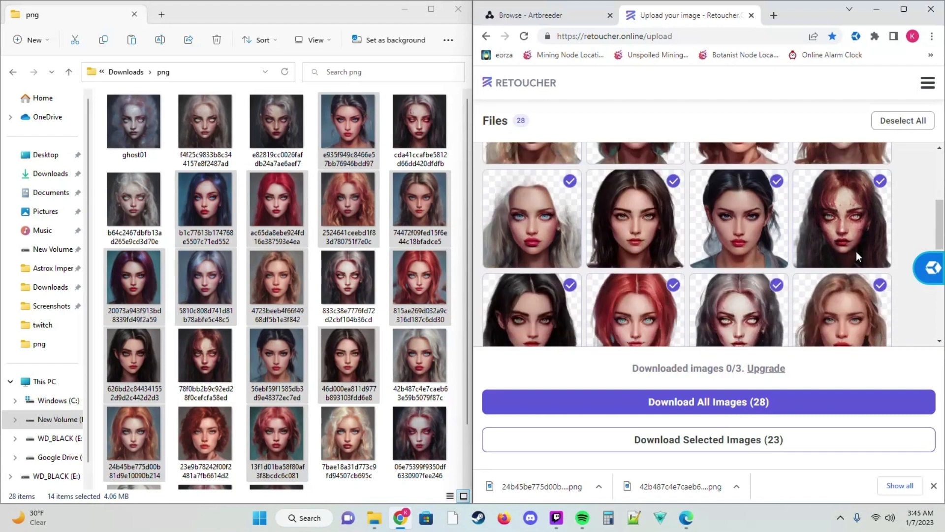
{"action": "scroll", "coordinate": [784, 223], "scroll_direction": "up", "scroll_amount": 1}
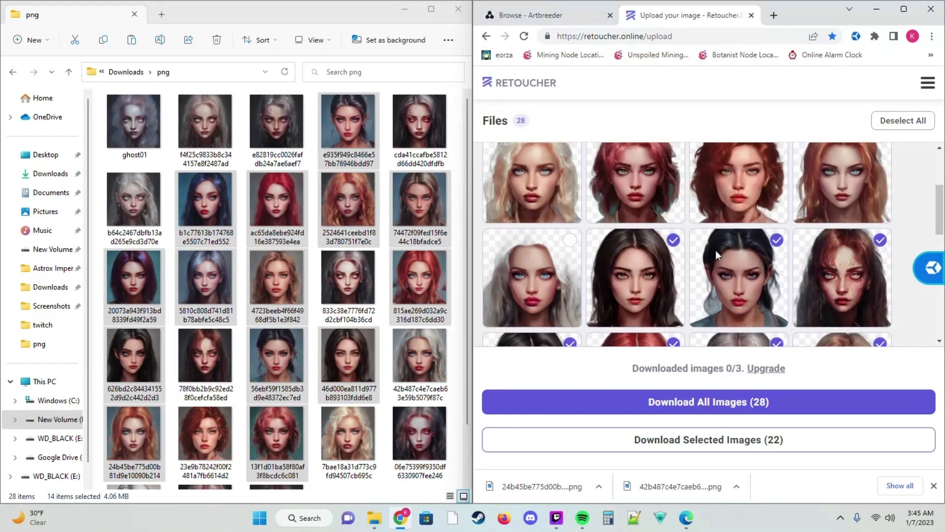
{"action": "scroll", "coordinate": [669, 218], "scroll_direction": "up", "scroll_amount": 2}
{"action": "scroll", "coordinate": [754, 234], "scroll_direction": "down", "scroll_amount": 3}
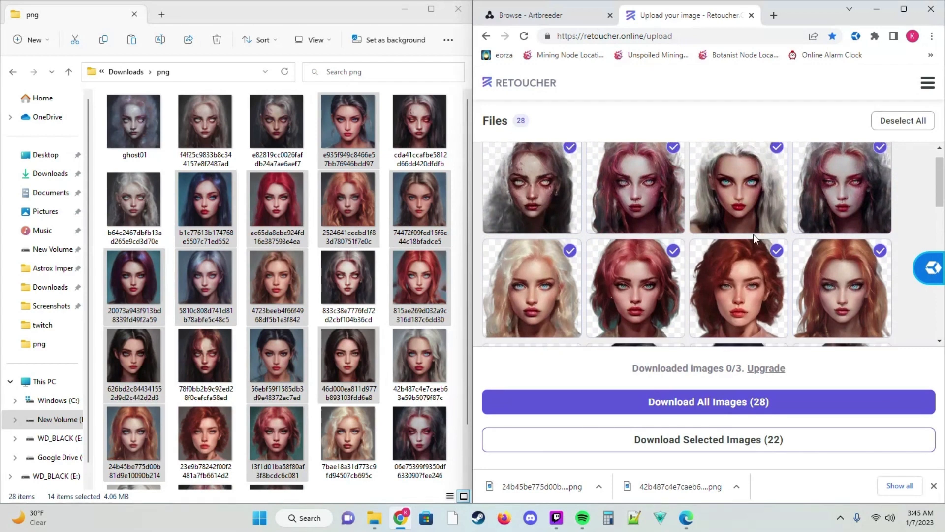
{"action": "scroll", "coordinate": [640, 242], "scroll_direction": "up", "scroll_amount": 3}
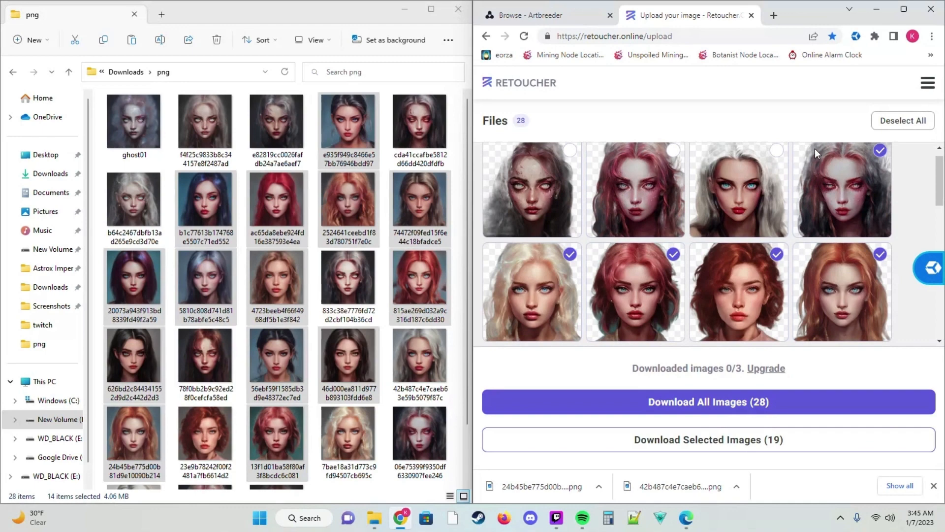
- Open the fourth portrait, 06e75399, in the Retoucher editor, download it, and return to the file list
{"action": "scroll", "coordinate": [785, 217], "scroll_direction": "down", "scroll_amount": 3}
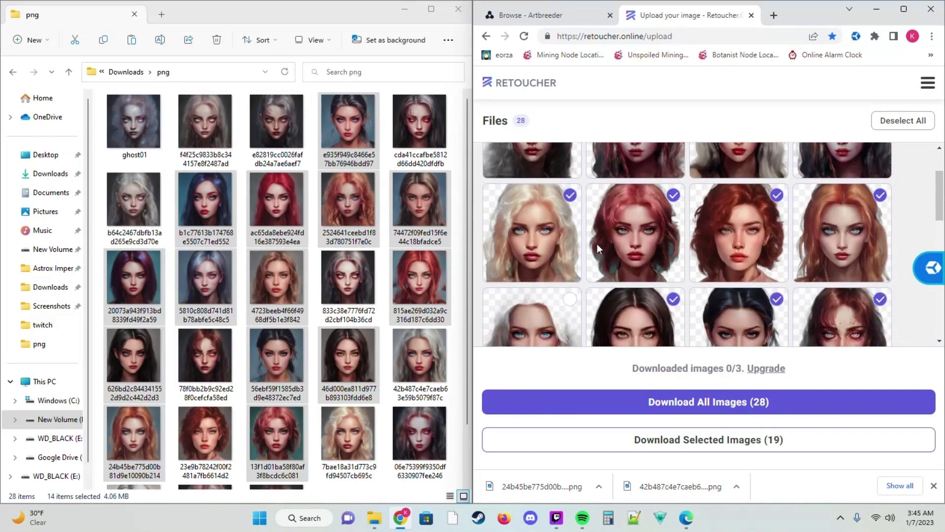
{"action": "scroll", "coordinate": [542, 232], "scroll_direction": "up", "scroll_amount": 5}
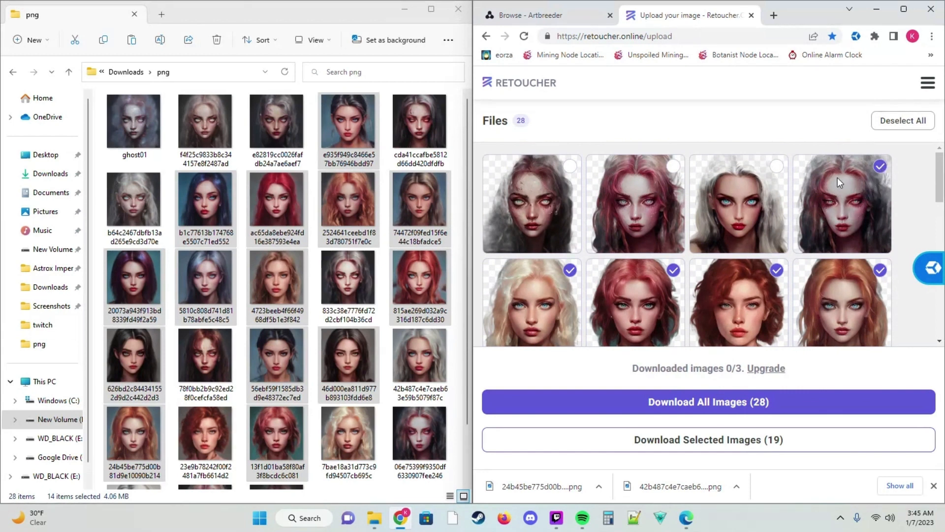
{"action": "mouse_move", "coordinate": [856, 203]}
{"action": "left_click", "coordinate": [814, 205]}
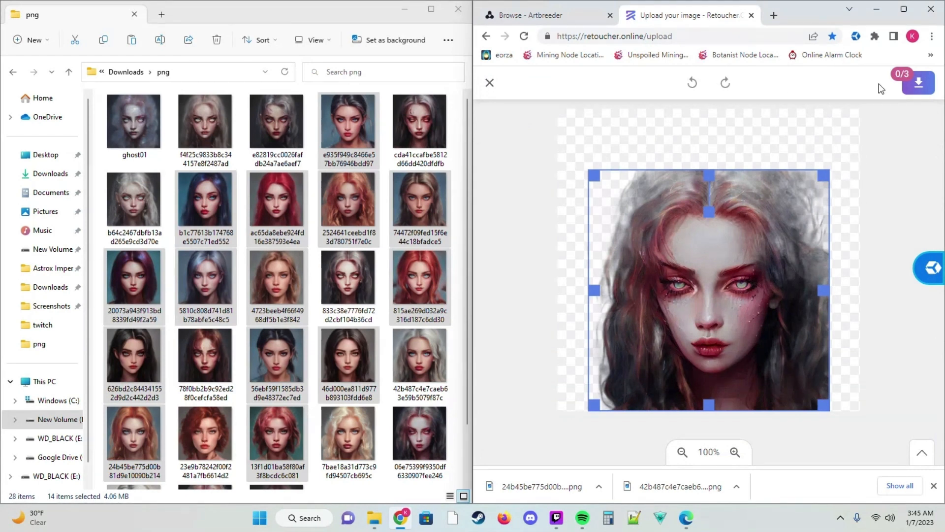
{"action": "left_click", "coordinate": [919, 88]}
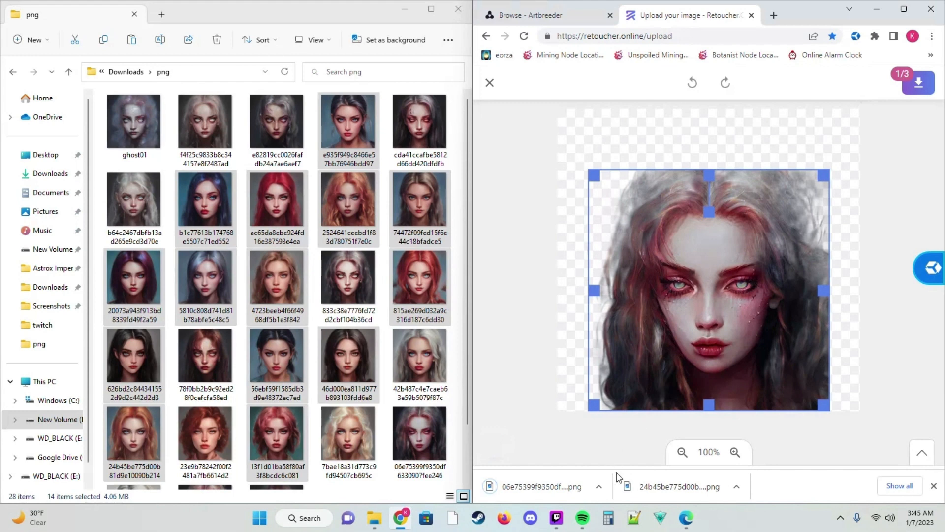
{"action": "left_click", "coordinate": [488, 85]}
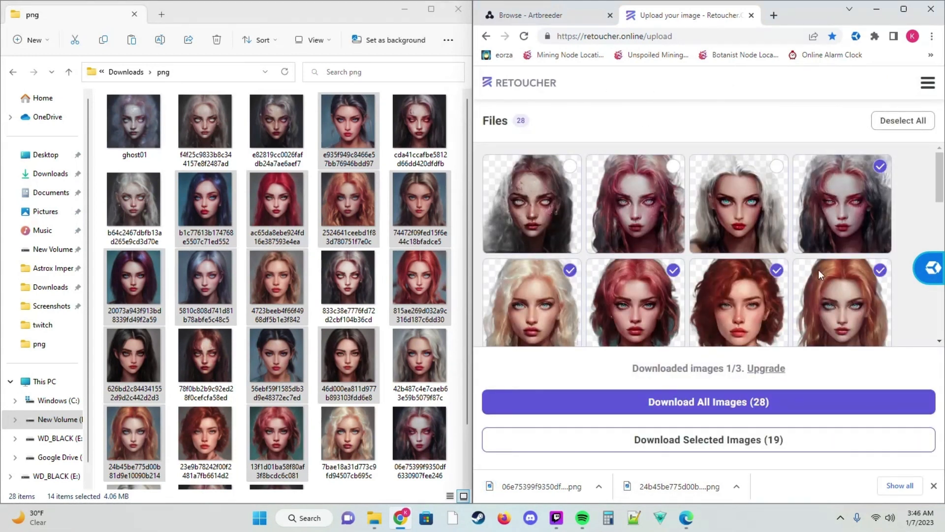
{"action": "scroll", "coordinate": [819, 270], "scroll_direction": "down", "scroll_amount": 2}
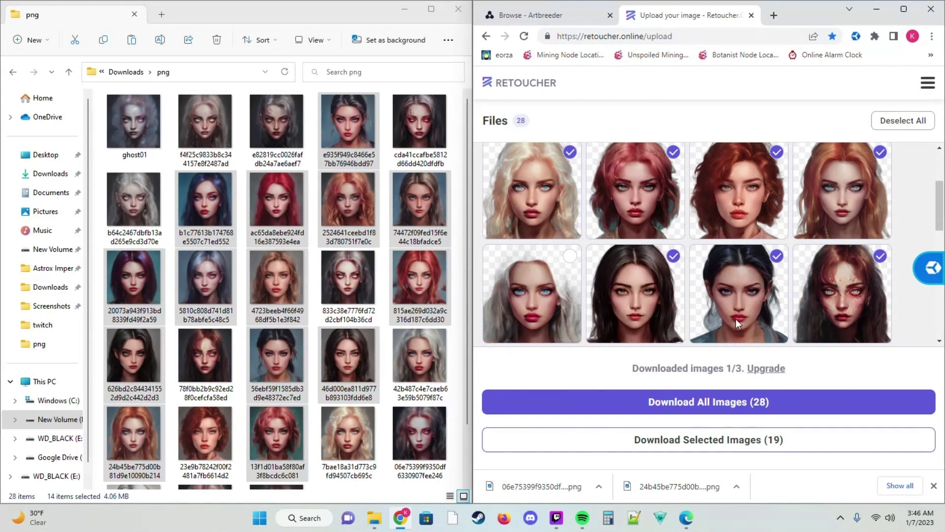
{"action": "scroll", "coordinate": [738, 320], "scroll_direction": "up", "scroll_amount": 2}
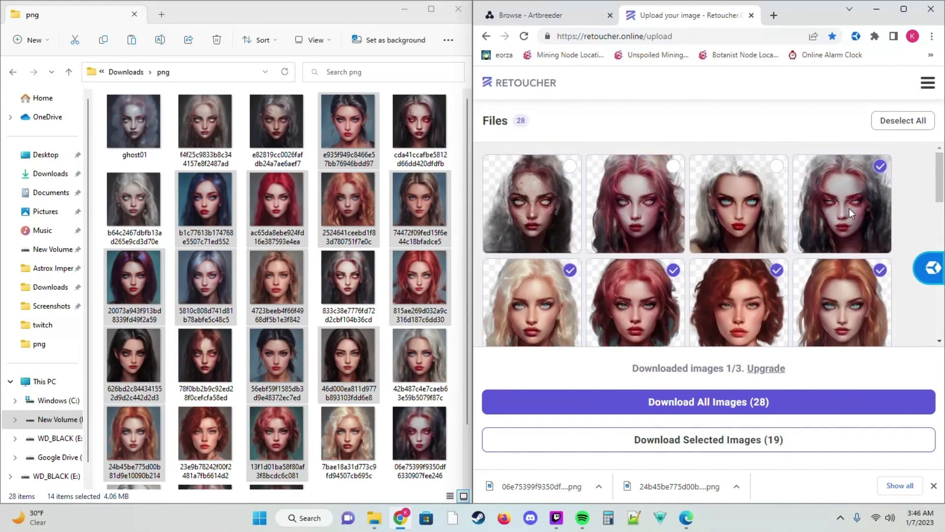
- Download the 19 selected portraits and check the upgrade plans, enlarging the browser window to full screen
{"action": "scroll", "coordinate": [814, 270], "scroll_direction": "down", "scroll_amount": 10}
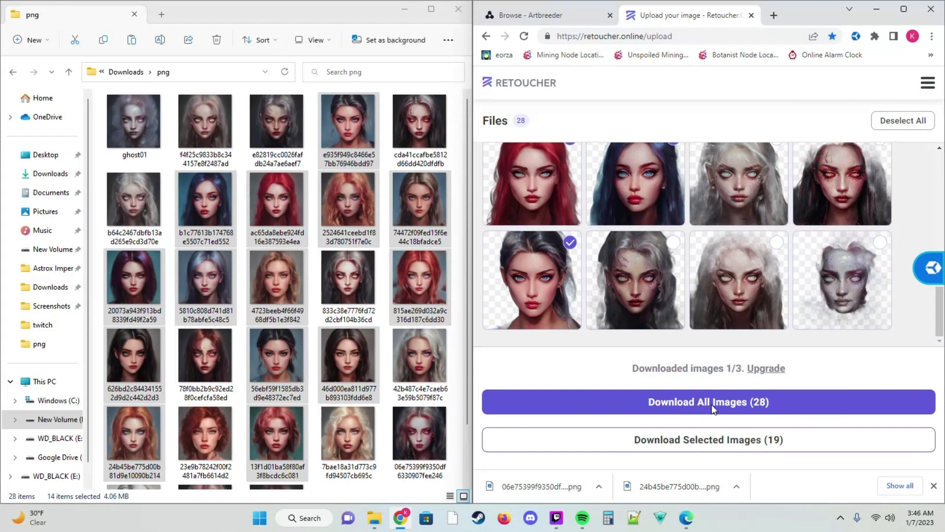
{"action": "left_click", "coordinate": [710, 435]}
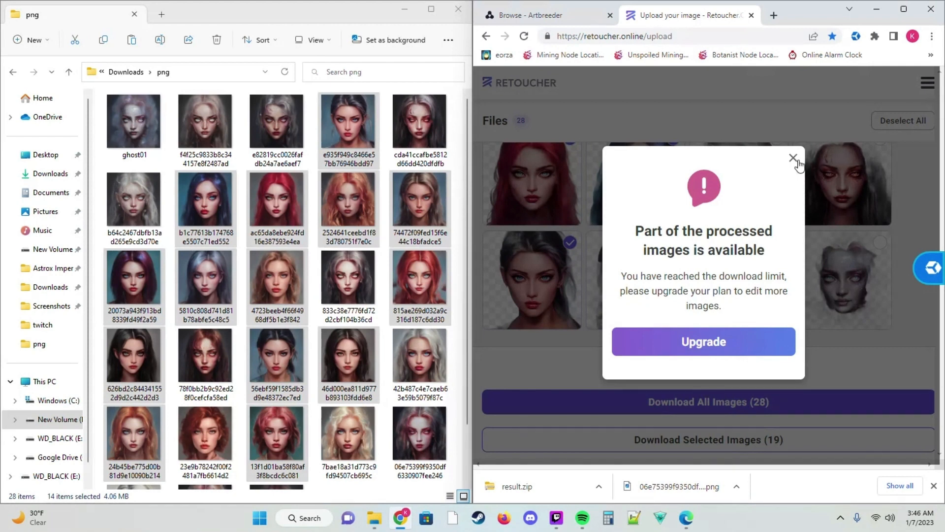
{"action": "left_click", "coordinate": [717, 347]}
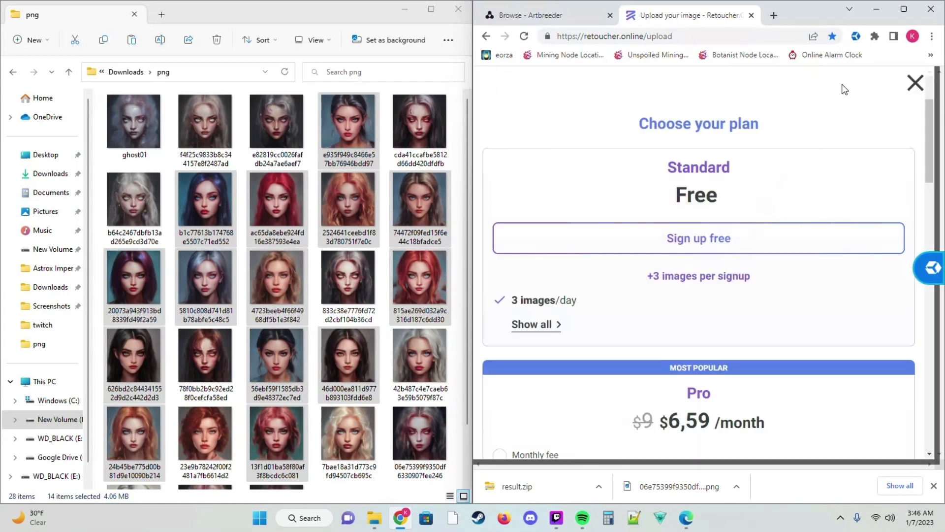
{"action": "left_click", "coordinate": [904, 9]}
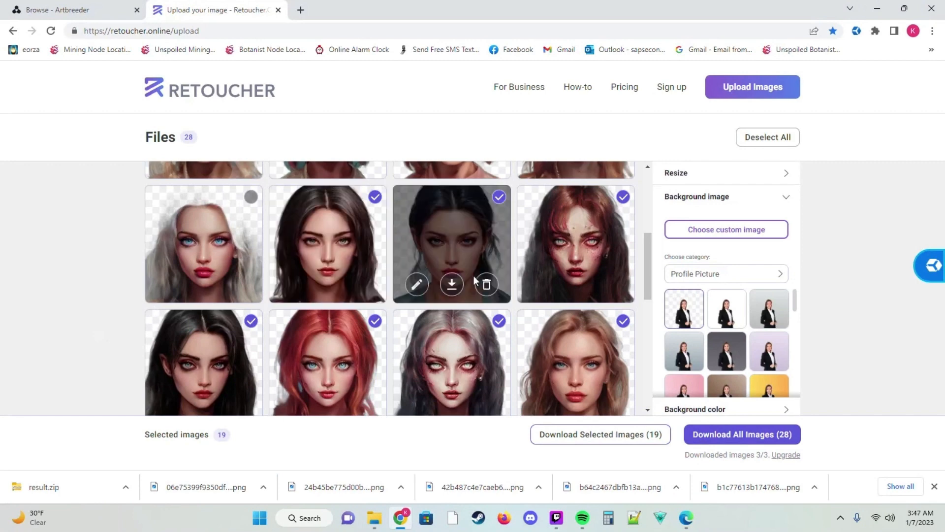
- Examine the background-removed portraits throughout the file list, comparing the cutout quality of the selected and excluded ones
{"action": "scroll", "coordinate": [450, 274], "scroll_direction": "down", "scroll_amount": 5}
{"action": "scroll", "coordinate": [387, 302], "scroll_direction": "down", "scroll_amount": 1}
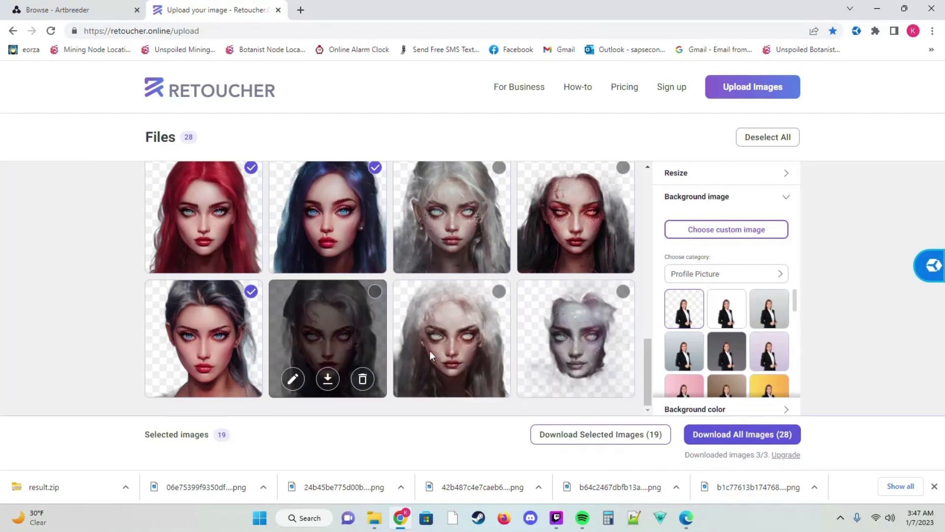
{"action": "left_click", "coordinate": [376, 293]}
{"action": "left_click", "coordinate": [377, 292]}
{"action": "scroll", "coordinate": [557, 283], "scroll_direction": "up", "scroll_amount": 2}
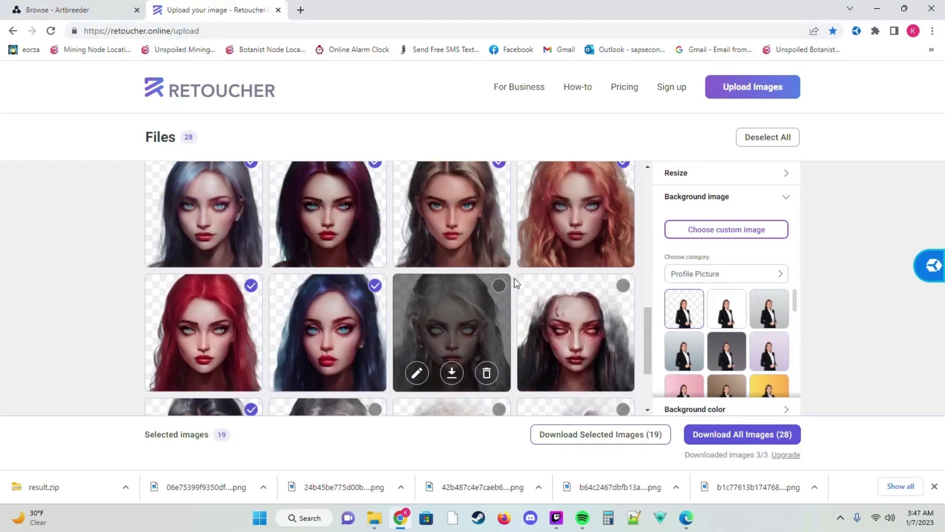
{"action": "scroll", "coordinate": [238, 375], "scroll_direction": "down", "scroll_amount": 2}
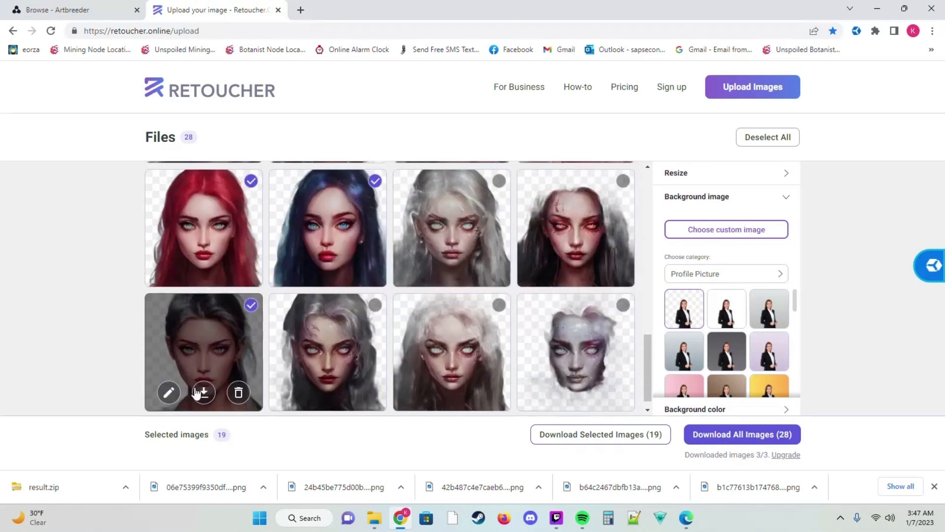
{"action": "scroll", "coordinate": [271, 256], "scroll_direction": "up", "scroll_amount": 2}
{"action": "scroll", "coordinate": [463, 267], "scroll_direction": "up", "scroll_amount": 3}
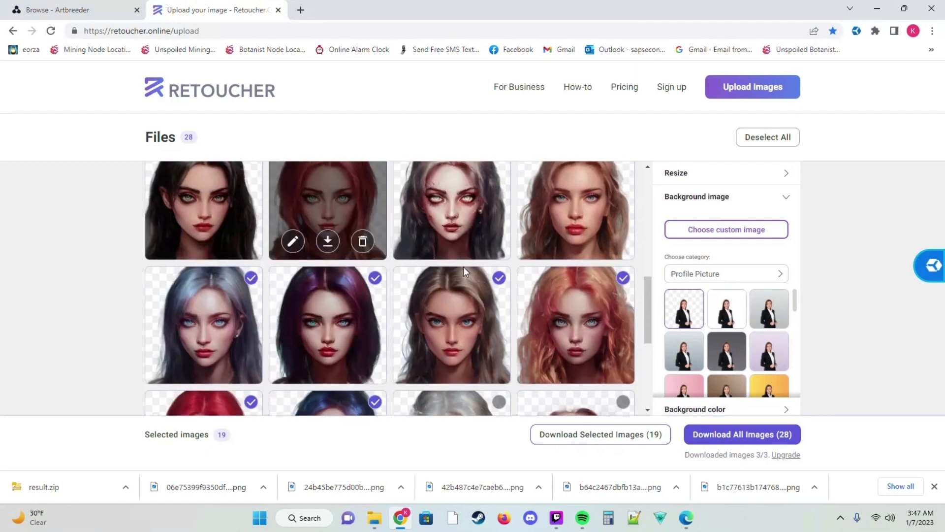
{"action": "scroll", "coordinate": [316, 283], "scroll_direction": "up", "scroll_amount": 2}
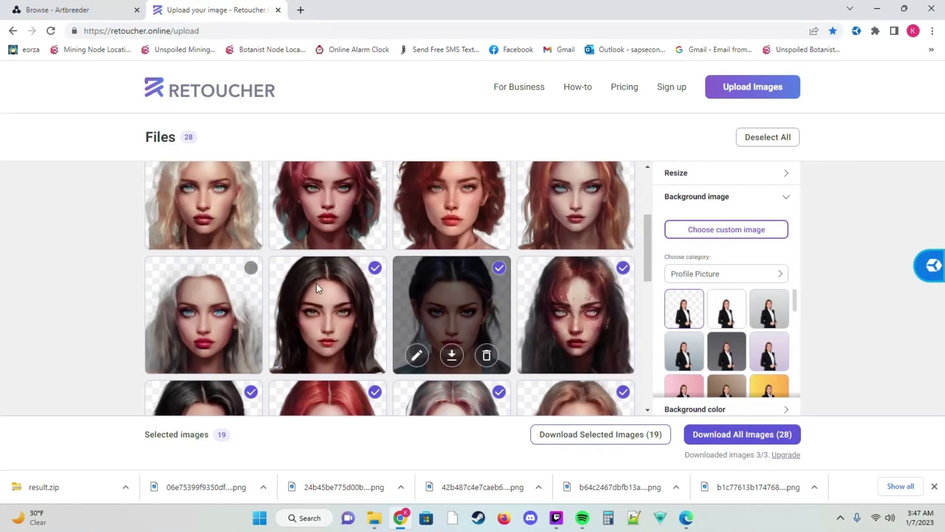
{"action": "scroll", "coordinate": [344, 276], "scroll_direction": "down", "scroll_amount": 3}
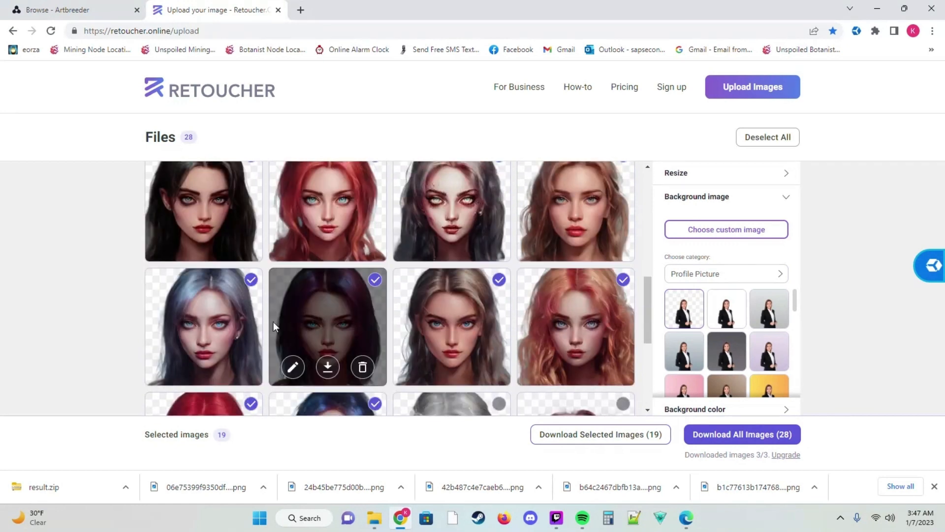
{"action": "scroll", "coordinate": [273, 321], "scroll_direction": "down", "scroll_amount": 4}
{"action": "scroll", "coordinate": [450, 349], "scroll_direction": "up", "scroll_amount": 4}
{"action": "scroll", "coordinate": [446, 348], "scroll_direction": "up", "scroll_amount": 5}
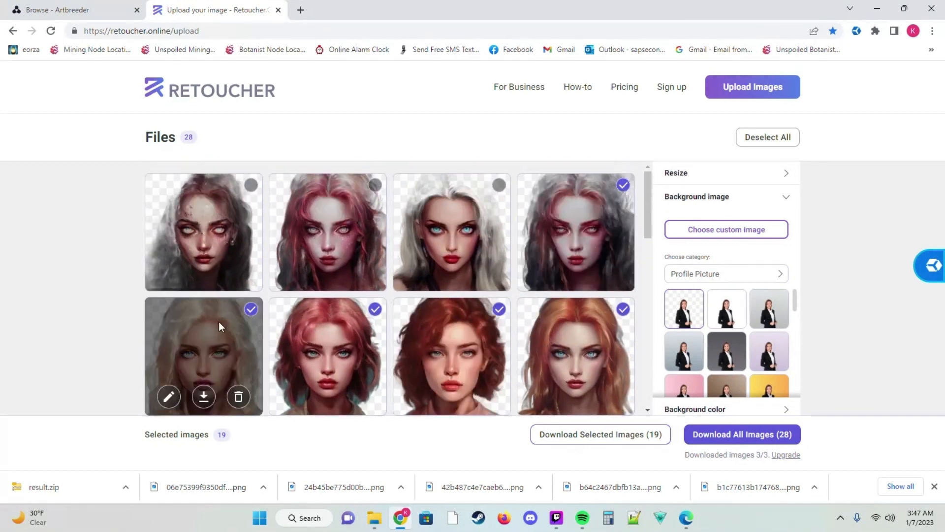
{"action": "scroll", "coordinate": [494, 331], "scroll_direction": "down", "scroll_amount": 5}
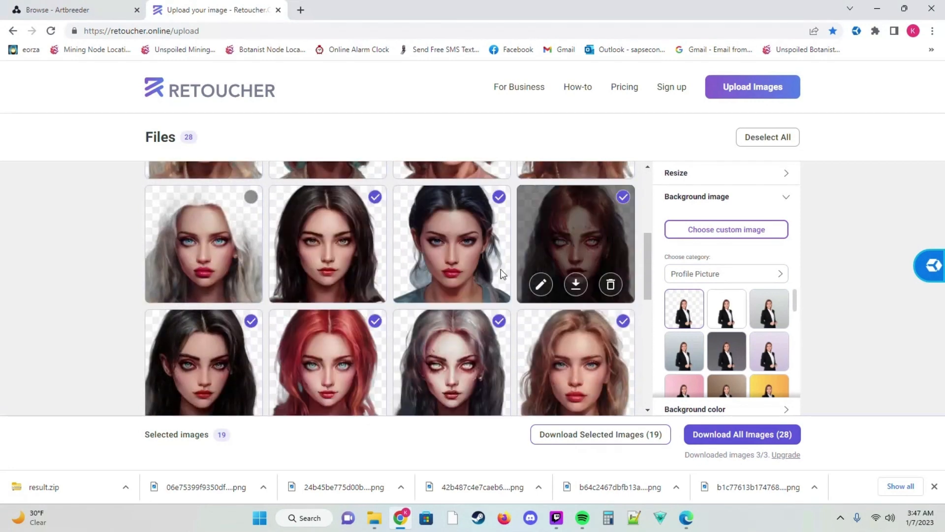
{"action": "scroll", "coordinate": [477, 332], "scroll_direction": "down", "scroll_amount": 1}
{"action": "scroll", "coordinate": [477, 332], "scroll_direction": "down", "scroll_amount": 5}
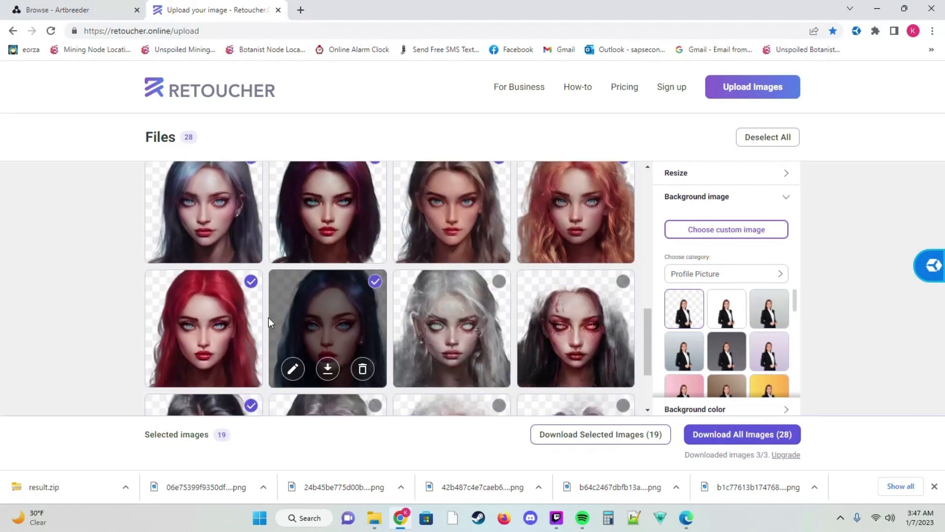
{"action": "scroll", "coordinate": [176, 288], "scroll_direction": "down", "scroll_amount": 8}
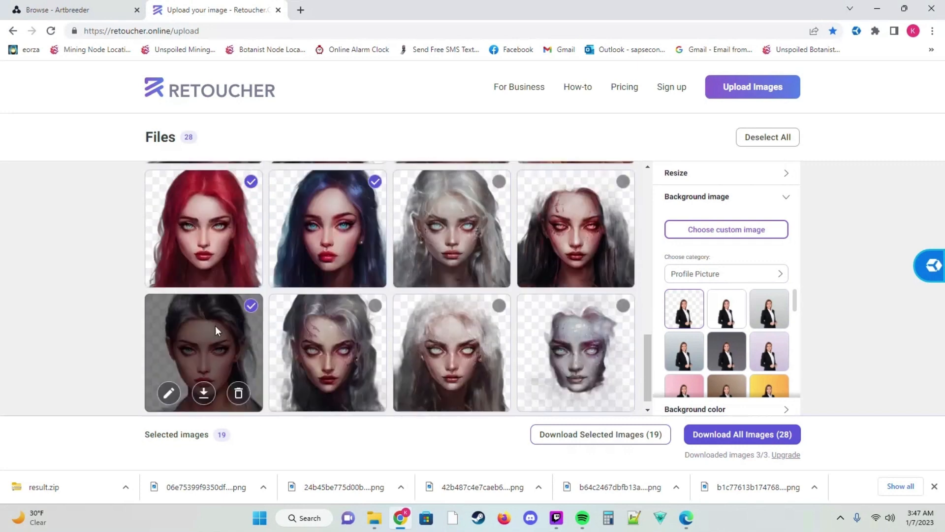
{"action": "scroll", "coordinate": [416, 236], "scroll_direction": "up", "scroll_amount": 5}
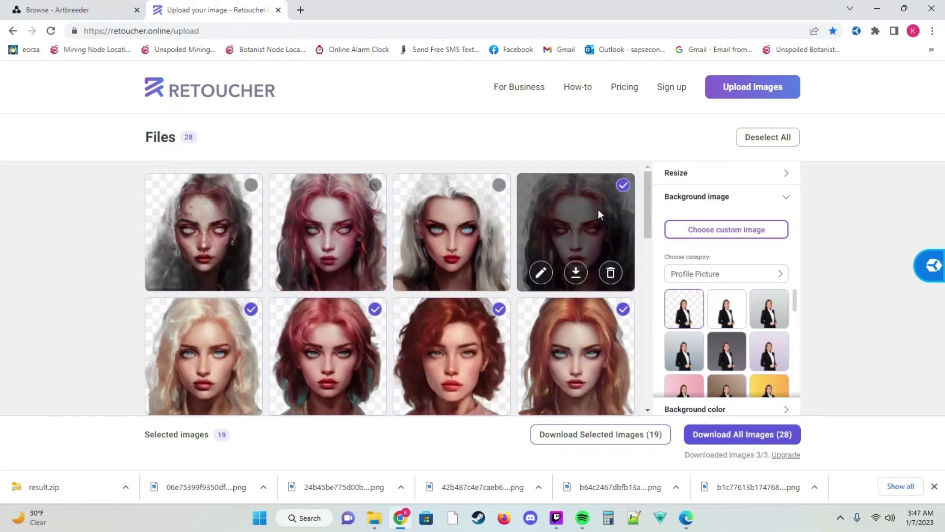
{"action": "scroll", "coordinate": [354, 312], "scroll_direction": "down", "scroll_amount": 3}
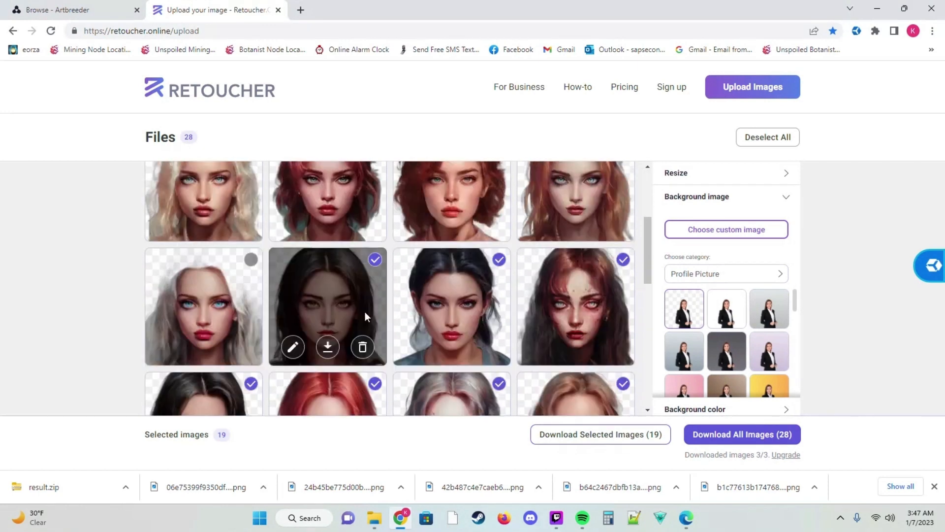
{"action": "scroll", "coordinate": [364, 312], "scroll_direction": "up", "scroll_amount": 3}
{"action": "scroll", "coordinate": [274, 309], "scroll_direction": "down", "scroll_amount": 8}
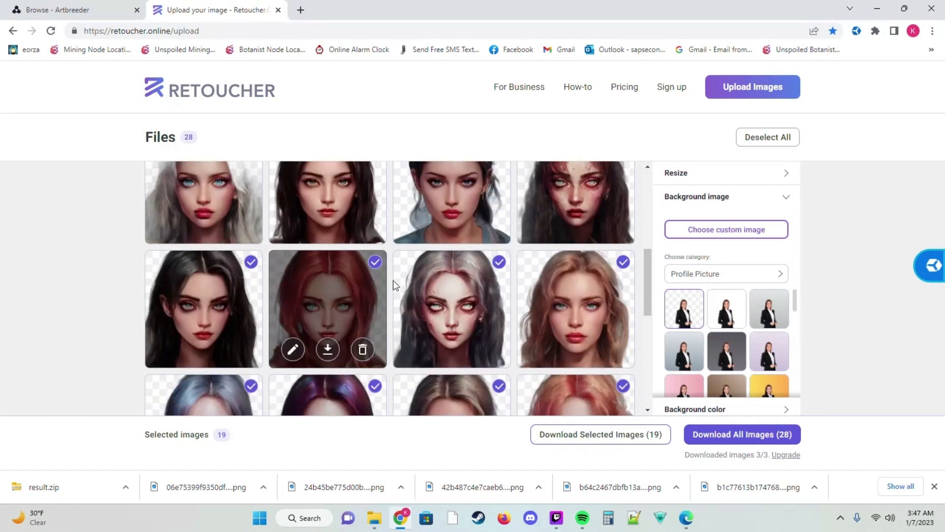
{"action": "scroll", "coordinate": [206, 314], "scroll_direction": "down", "scroll_amount": 2}
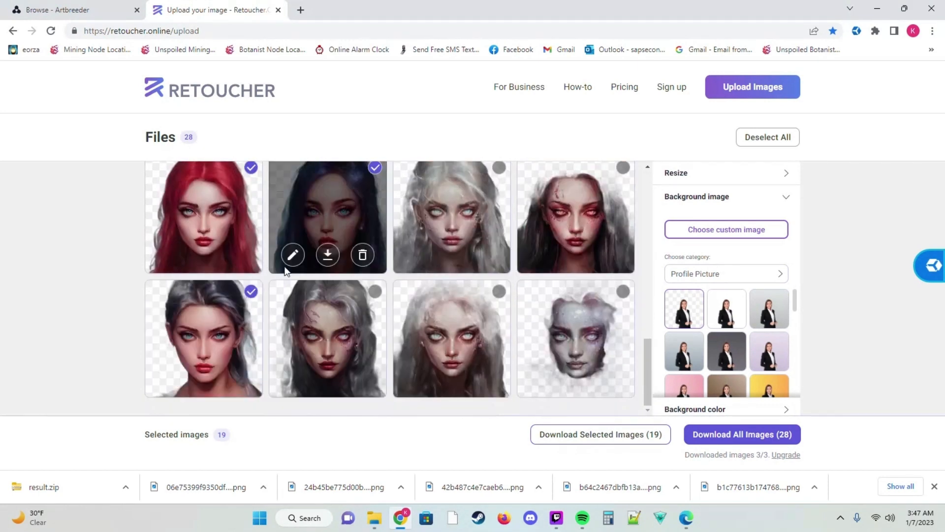
{"action": "scroll", "coordinate": [195, 348], "scroll_direction": "up", "scroll_amount": 6}
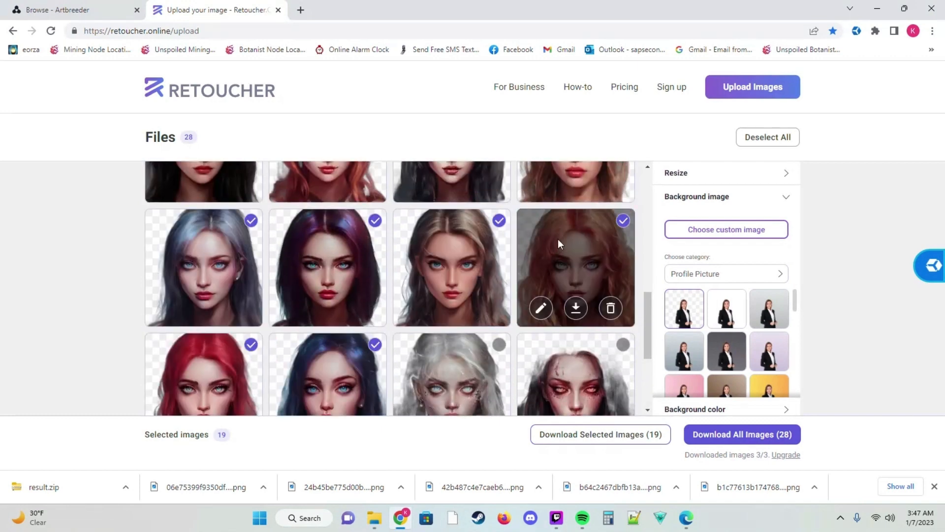
{"action": "scroll", "coordinate": [358, 299], "scroll_direction": "up", "scroll_amount": 2}
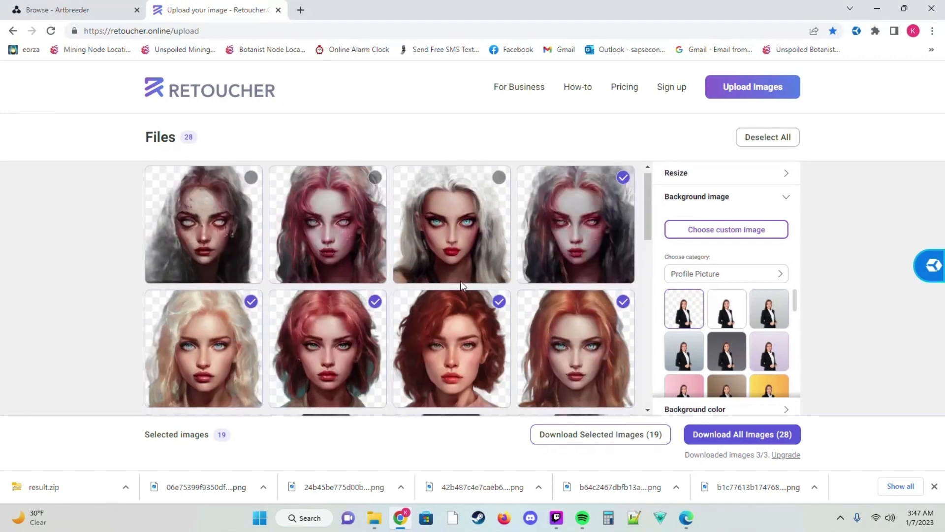
{"action": "scroll", "coordinate": [391, 346], "scroll_direction": "up", "scroll_amount": 2}
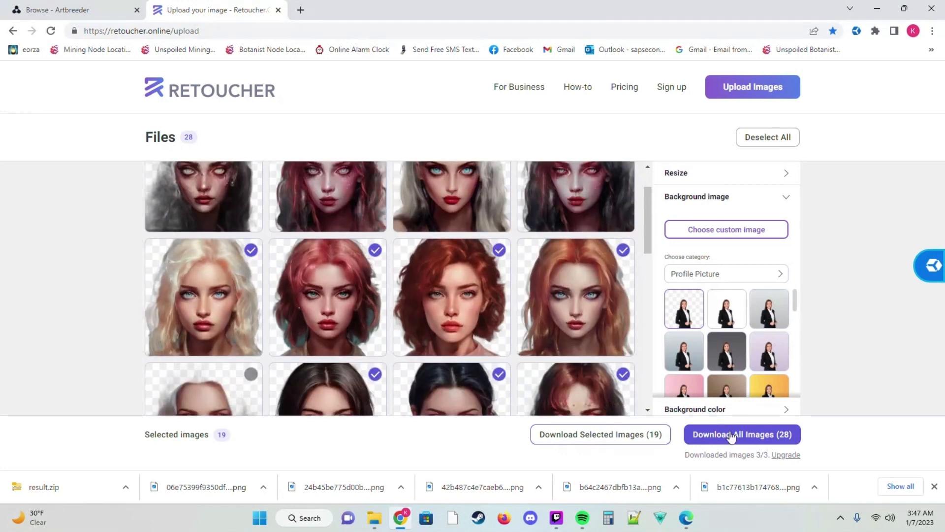
- Look over the features and prices of Retoucher's subscription plans on the pricing page, and return to the uploaded files
{"action": "left_click", "coordinate": [631, 91]}
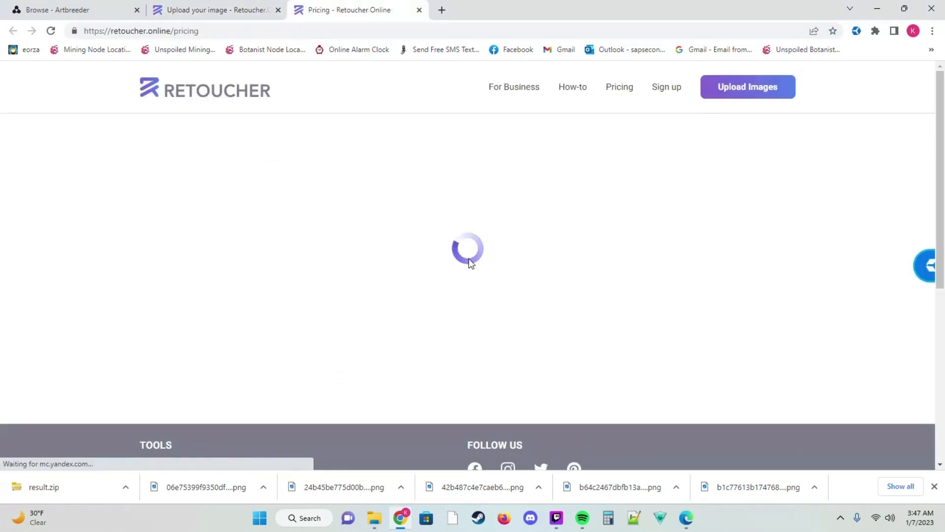
{"action": "scroll", "coordinate": [348, 321], "scroll_direction": "down", "scroll_amount": 2}
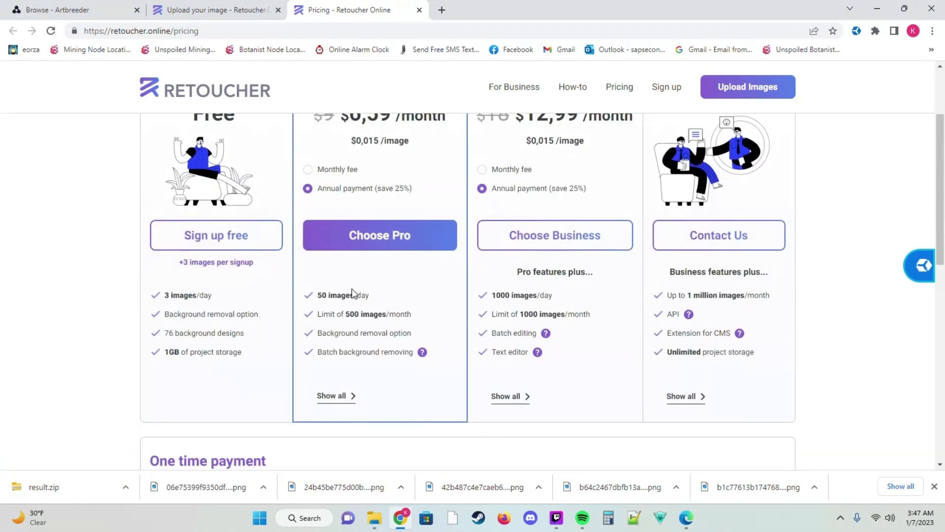
{"action": "left_click", "coordinate": [217, 10]}
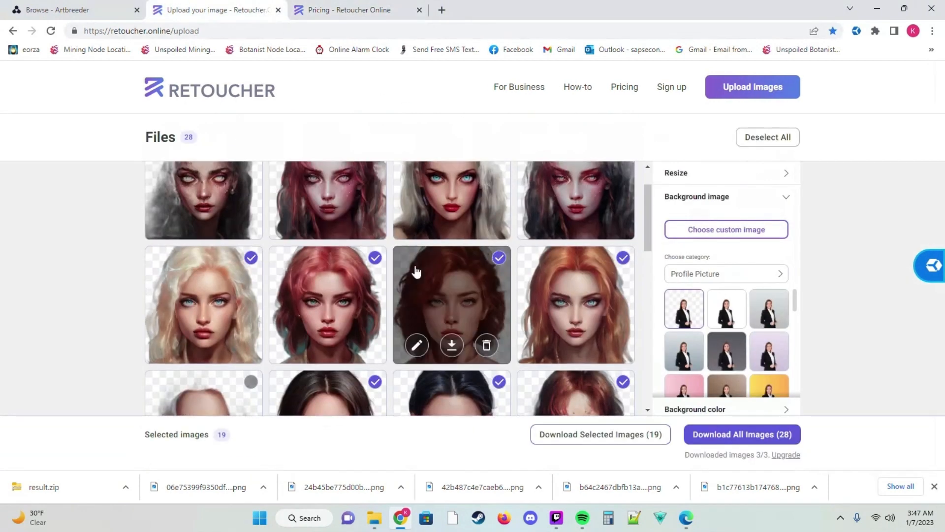
- Go through the whole portrait list once more, checking how cleanly hair and edges were cut out
{"action": "scroll", "coordinate": [276, 344], "scroll_direction": "down", "scroll_amount": 3}
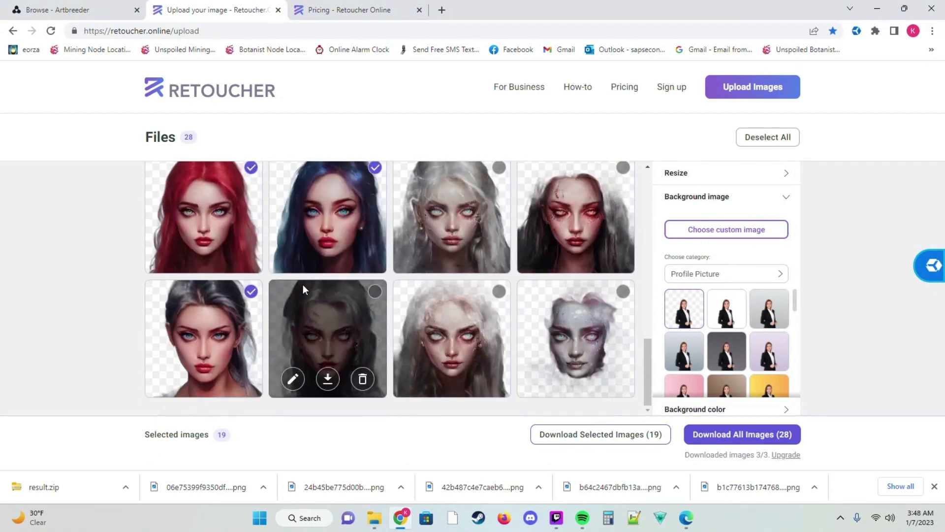
{"action": "scroll", "coordinate": [540, 282], "scroll_direction": "up", "scroll_amount": 5}
{"action": "scroll", "coordinate": [452, 232], "scroll_direction": "up", "scroll_amount": 3}
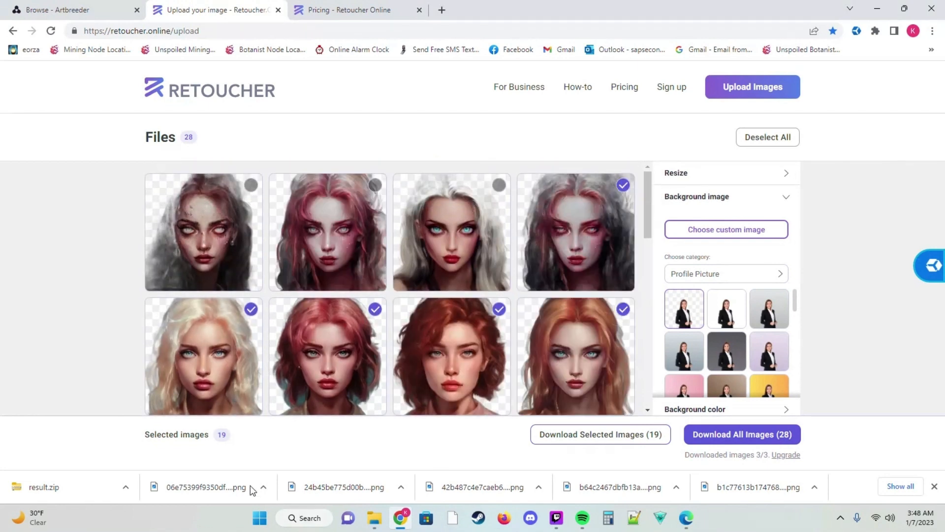
{"action": "scroll", "coordinate": [536, 361], "scroll_direction": "down", "scroll_amount": 6}
{"action": "scroll", "coordinate": [453, 320], "scroll_direction": "down", "scroll_amount": 5}
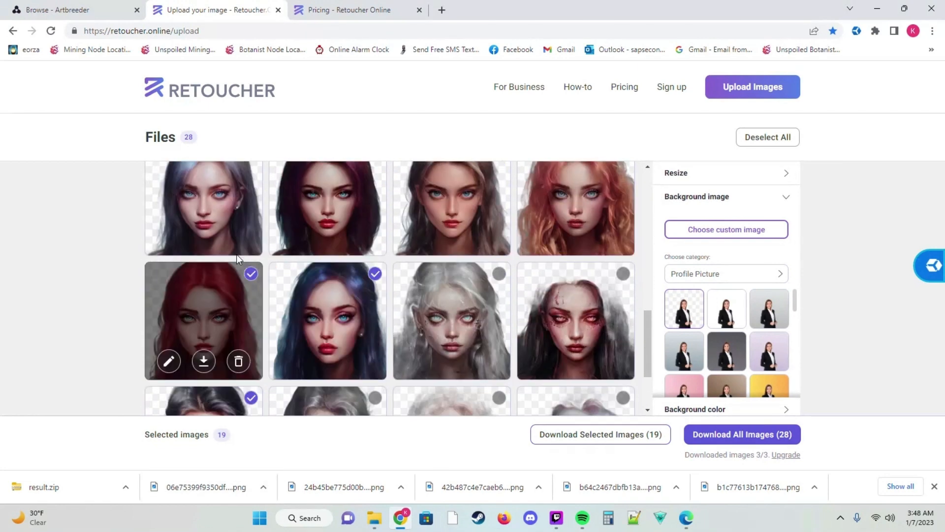
{"action": "scroll", "coordinate": [212, 296], "scroll_direction": "down", "scroll_amount": 1}
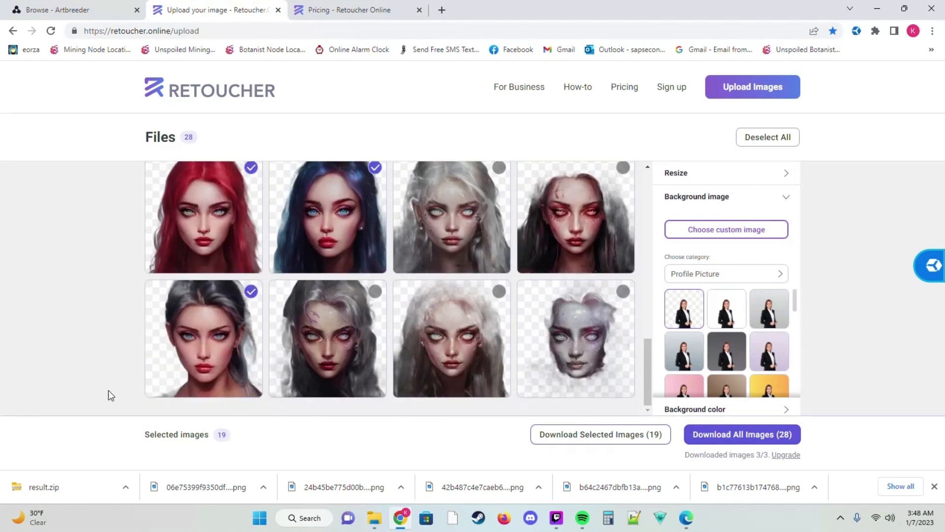
{"action": "scroll", "coordinate": [291, 347], "scroll_direction": "up", "scroll_amount": 1}
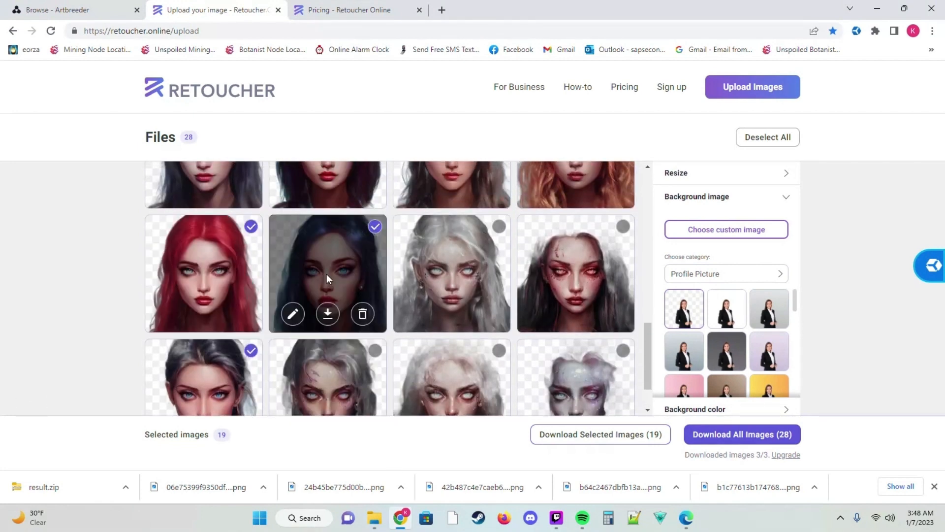
{"action": "scroll", "coordinate": [256, 272], "scroll_direction": "up", "scroll_amount": 2}
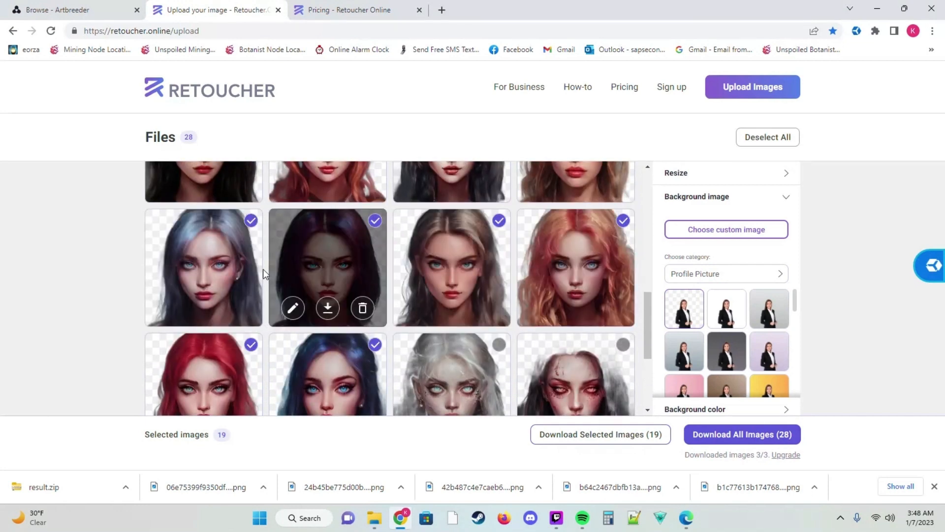
{"action": "scroll", "coordinate": [566, 280], "scroll_direction": "up", "scroll_amount": 2}
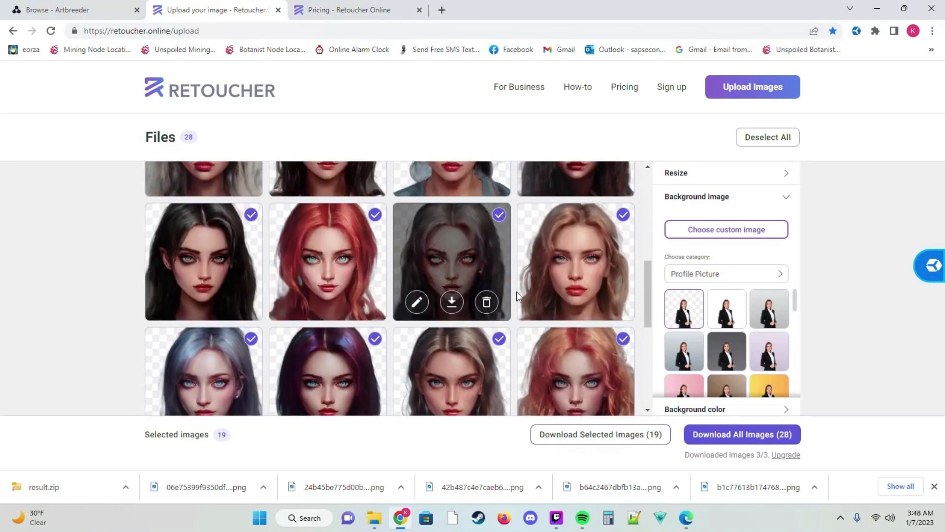
- Close the Retoucher upload page, return to the Artbreeder page, and close the browser
{"action": "left_click", "coordinate": [276, 10]}
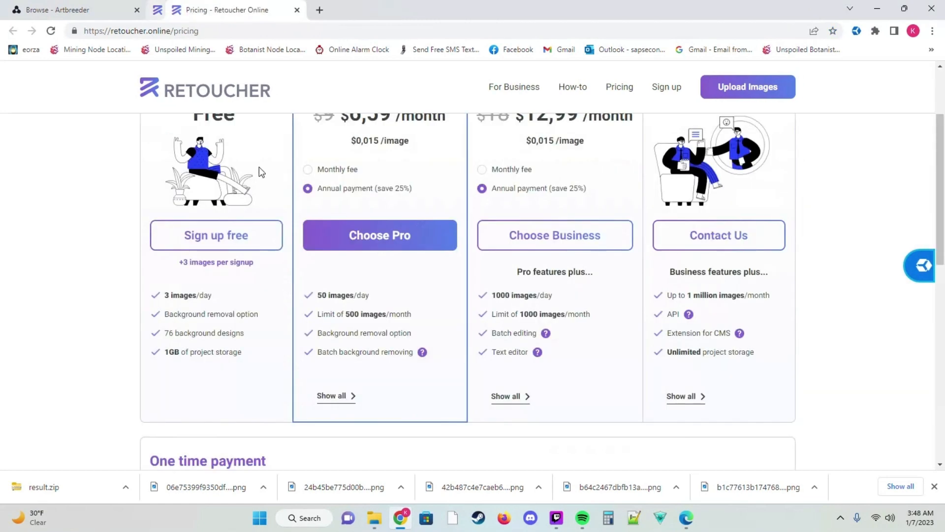
{"action": "left_click", "coordinate": [124, 7]}
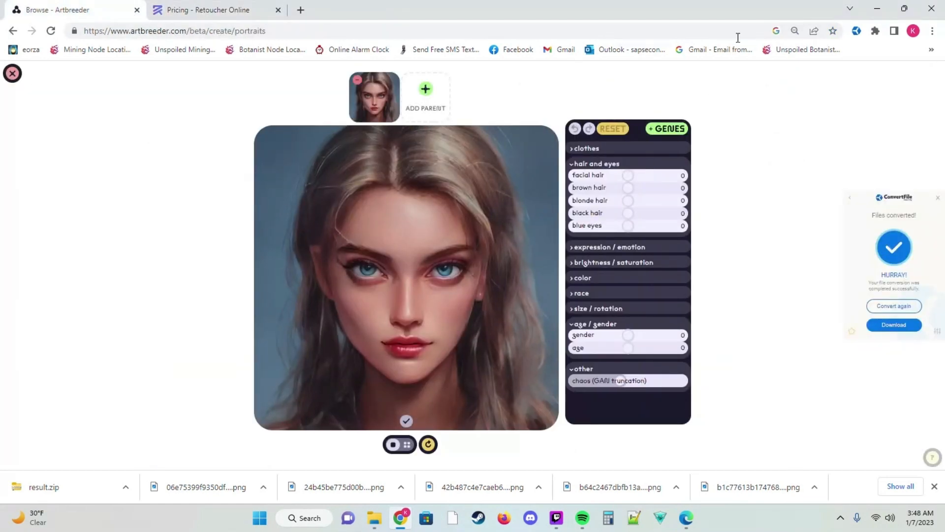
{"action": "left_click", "coordinate": [931, 8]}
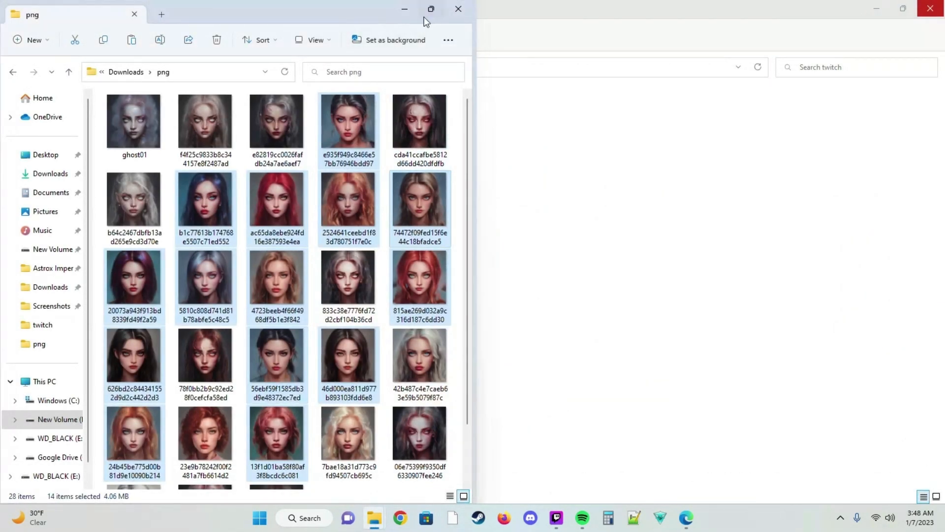
- Maximize the file window and open the downloaded cutout 06e75399f9350df6330907fee246.png from the Downloads folder for viewing
{"action": "left_click", "coordinate": [431, 9]}
{"action": "left_click", "coordinate": [219, 68]}
{"action": "double_click", "coordinate": [390, 113]}
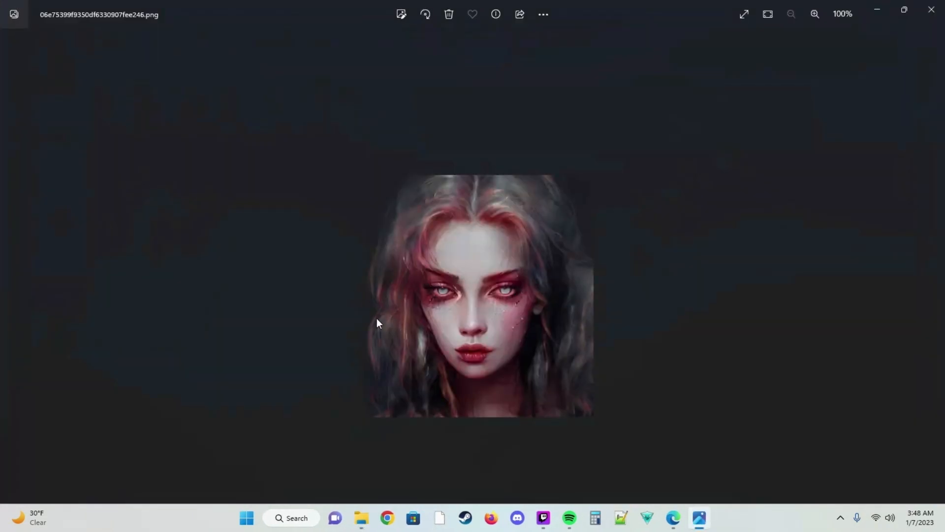
- Close the image viewer and open the png folder inside Downloads to show the portraits that need renaming
{"action": "left_click", "coordinate": [931, 9]}
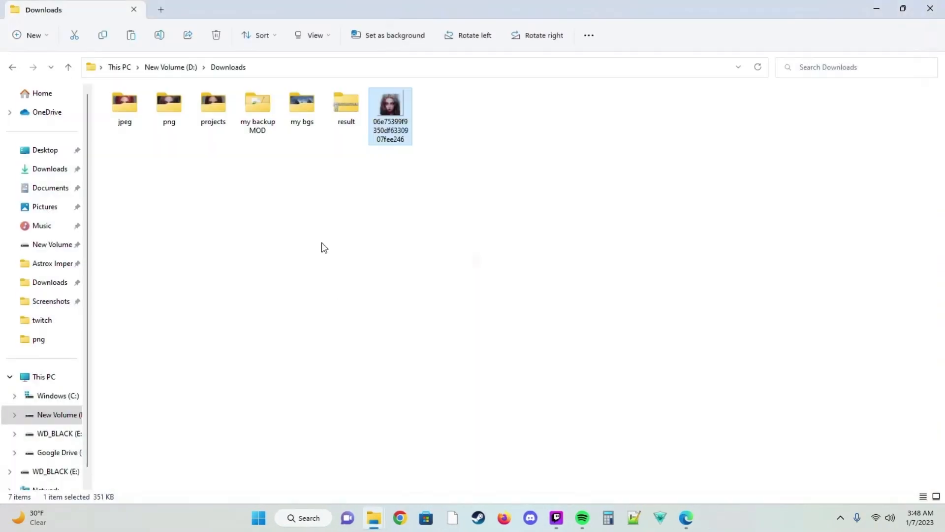
{"action": "left_click", "coordinate": [162, 135]}
{"action": "left_click", "coordinate": [406, 123]}
{"action": "left_click_drag", "start_coordinate": [405, 123], "coordinate": [212, 111]}
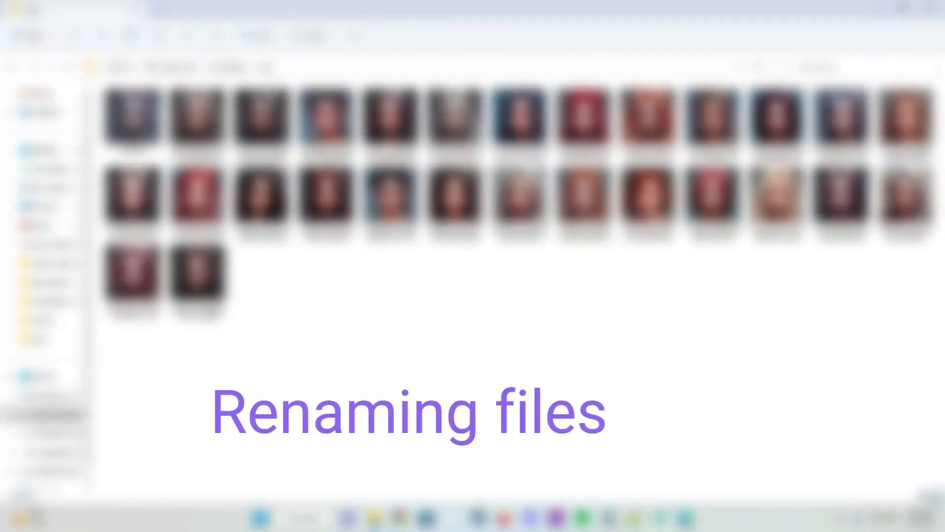
{"action": "left_click_drag", "start_coordinate": [876, 319], "coordinate": [125, 116]}
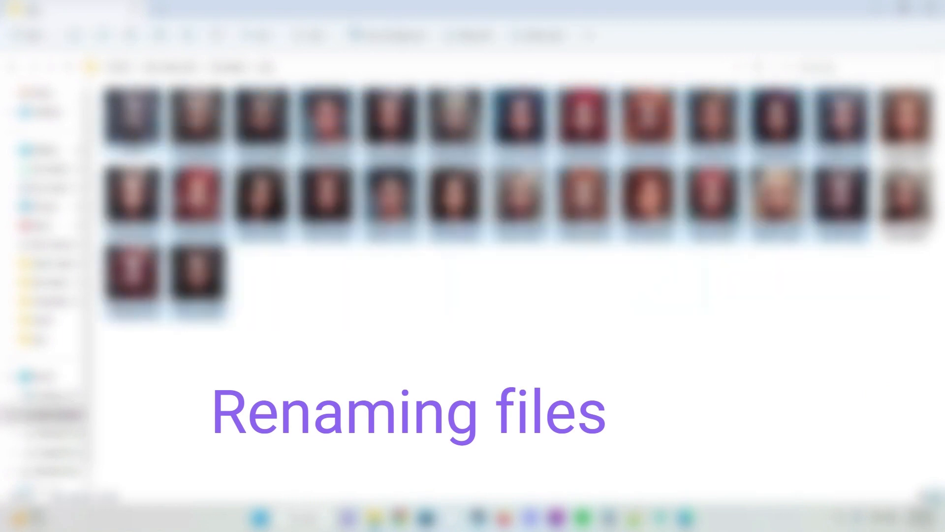
{"action": "left_click", "coordinate": [313, 316]}
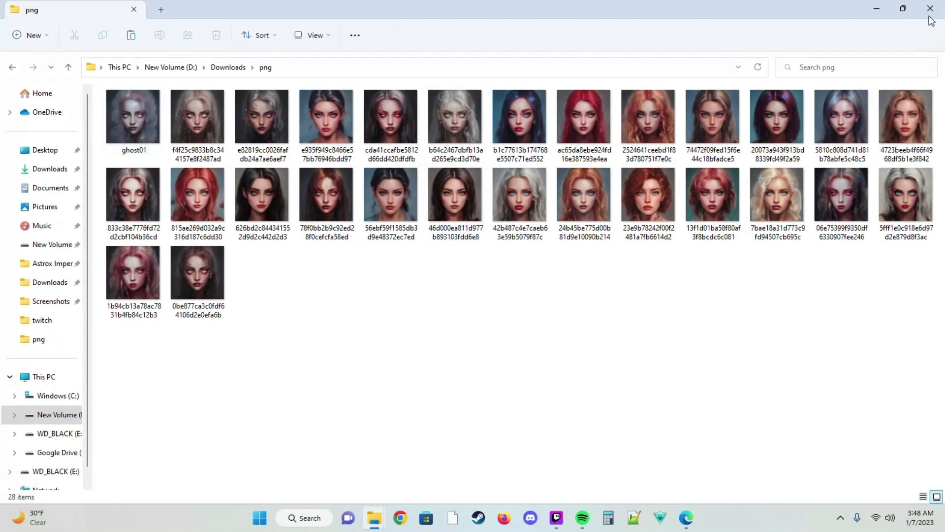
- Shrink the png folder window to half the screen and minimize the twitch folder window behind it
{"action": "left_click", "coordinate": [903, 9]}
{"action": "left_click", "coordinate": [406, 10]}
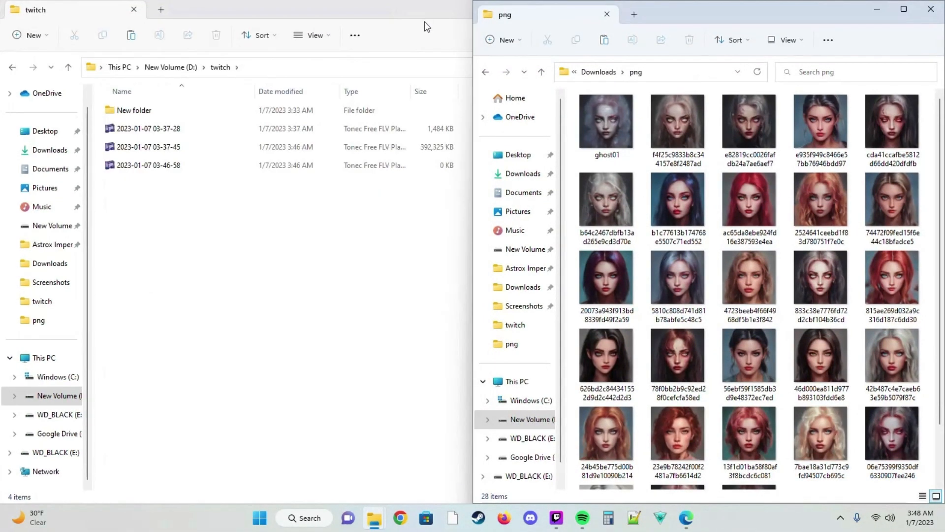
{"action": "left_click", "coordinate": [458, 15]}
{"action": "left_click", "coordinate": [883, 11]}
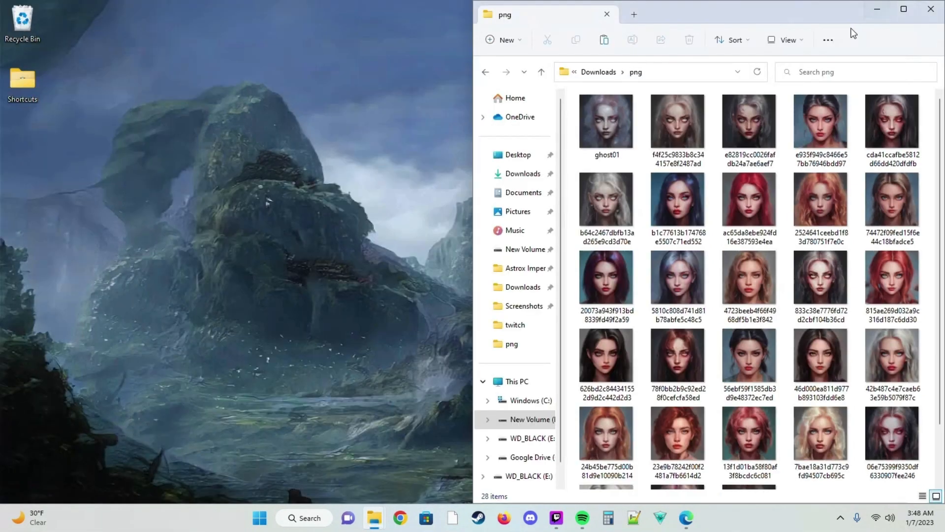
{"action": "left_click", "coordinate": [405, 517]}
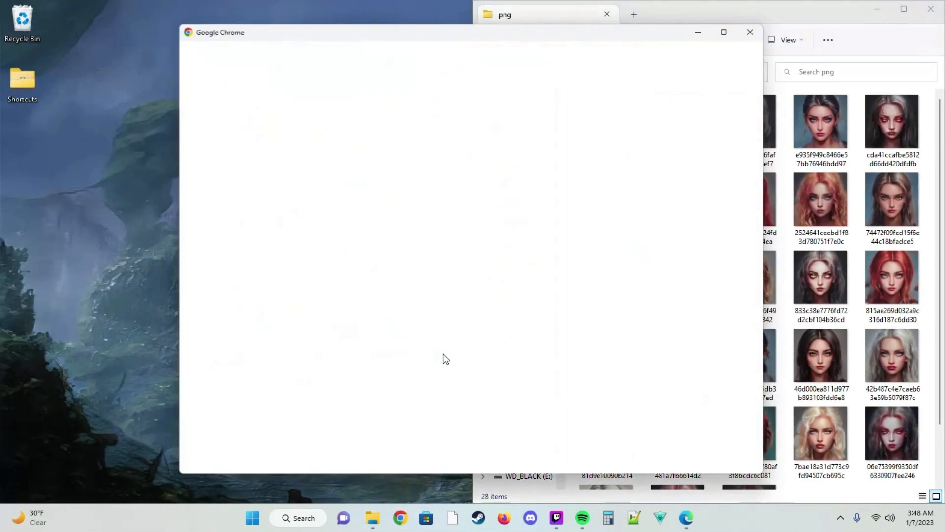
{"action": "left_click_drag", "start_coordinate": [546, 29], "coordinate": [101, 82]}
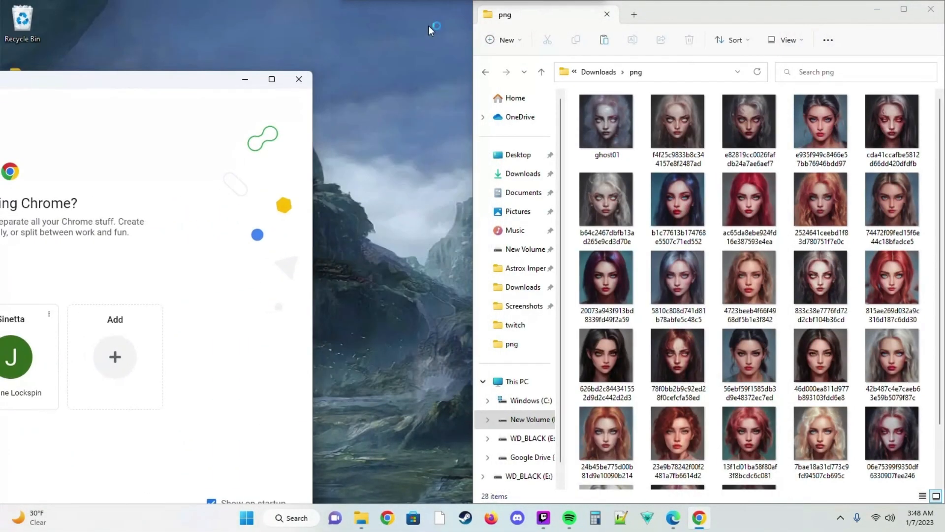
{"action": "left_click", "coordinate": [295, 77]}
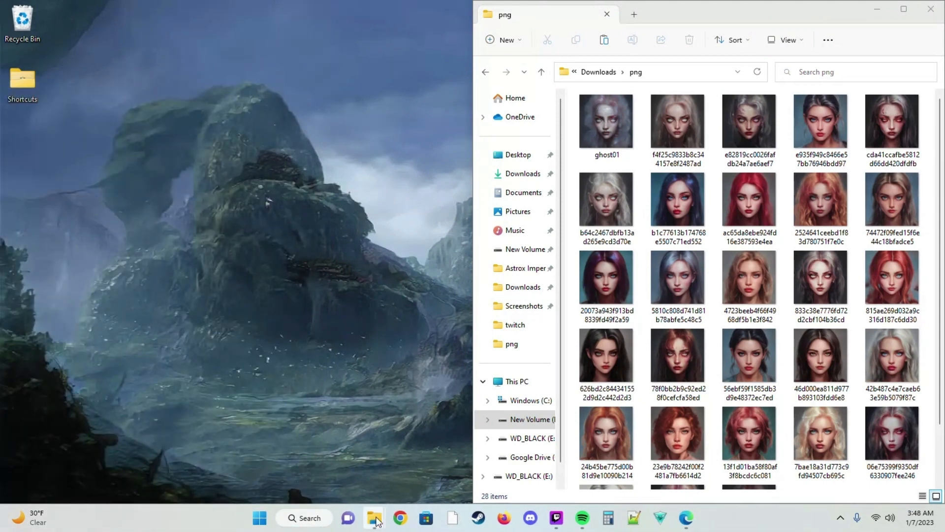
- Check the portraits in the png folder, and bring the twitch folder window back up
{"action": "left_click", "coordinate": [376, 521]}
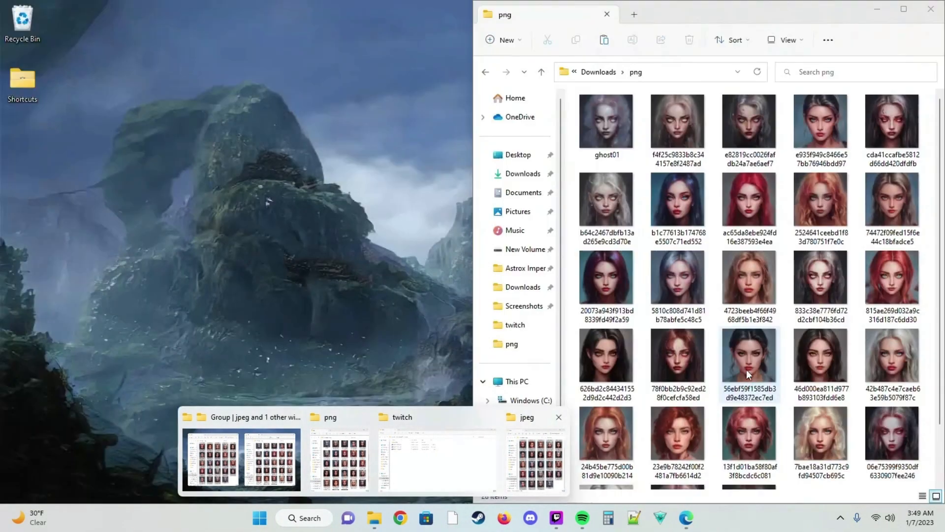
{"action": "left_click", "coordinate": [744, 367]}
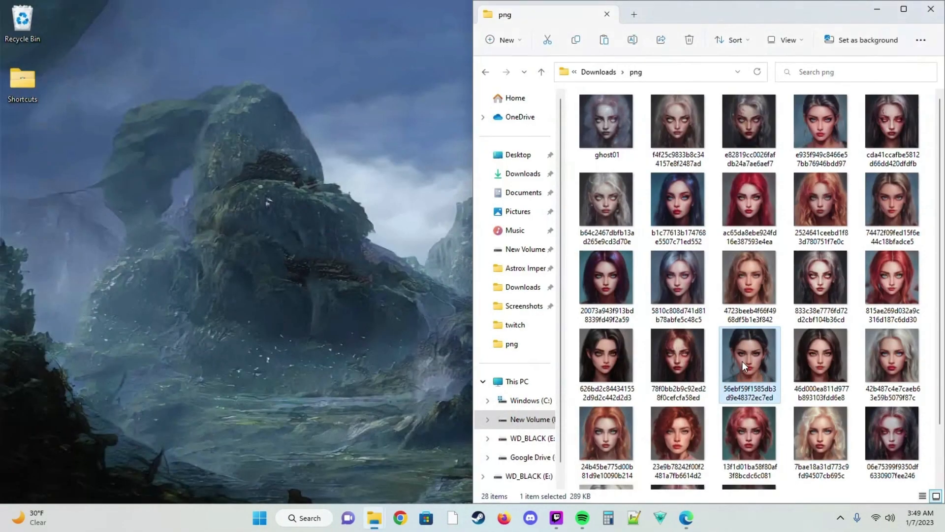
{"action": "scroll", "coordinate": [761, 389], "scroll_direction": "down", "scroll_amount": 2}
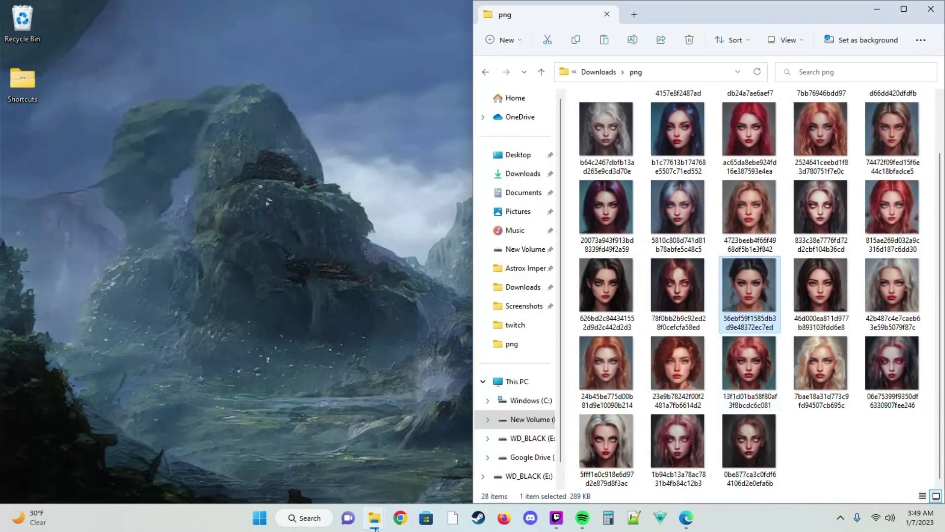
{"action": "mouse_move", "coordinate": [375, 526]}
{"action": "left_click", "coordinate": [420, 475]}
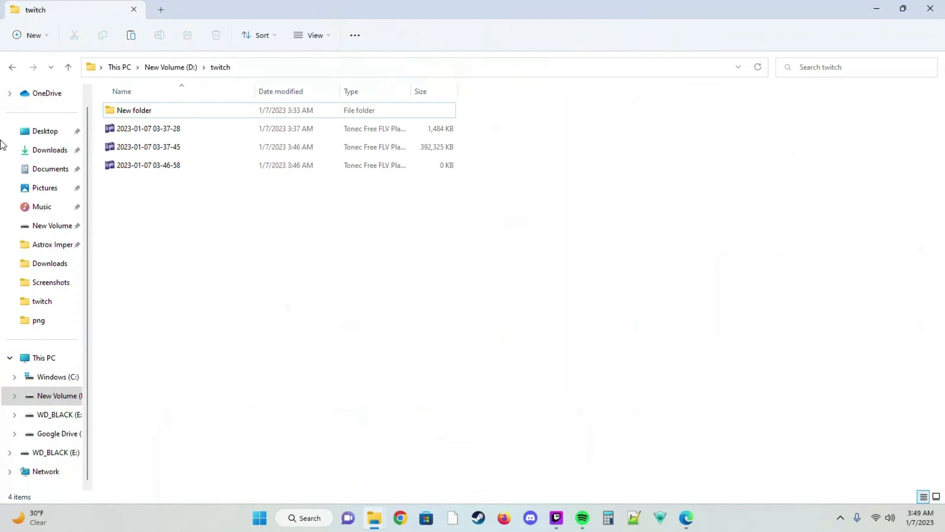
- Open the faces folder under Astrox Imperium_Data > MOD > scripting > npcs, and dock its window beside the png folder
{"action": "left_click", "coordinate": [27, 247]}
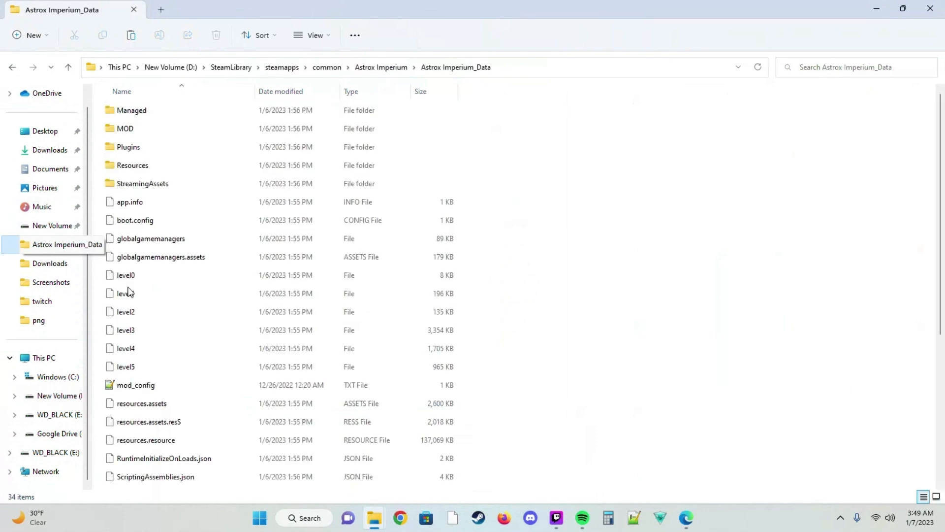
{"action": "left_click", "coordinate": [130, 129]}
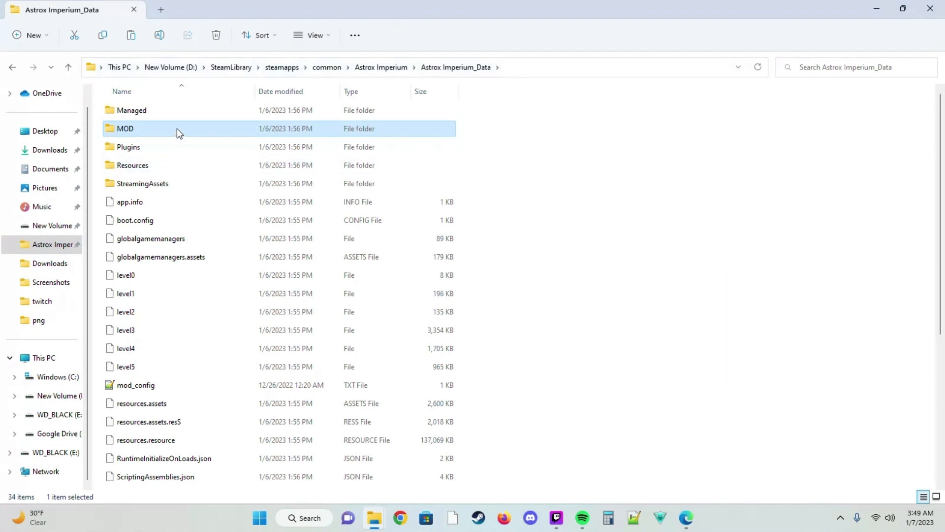
{"action": "double_click", "coordinate": [177, 128]}
{"action": "double_click", "coordinate": [917, 120]}
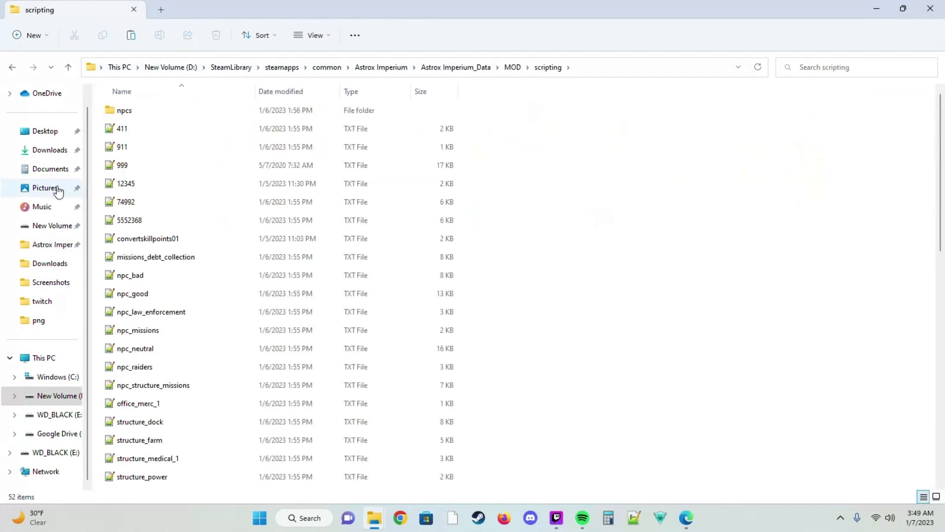
{"action": "double_click", "coordinate": [143, 110]}
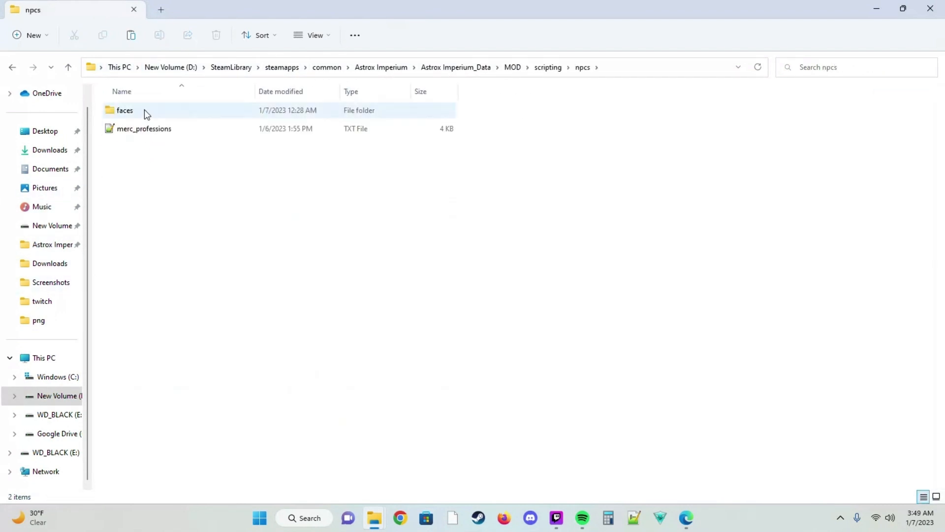
{"action": "double_click", "coordinate": [144, 109]}
{"action": "left_click_drag", "start_coordinate": [574, 8], "coordinate": [1, 163]}
{"action": "left_click", "coordinate": [907, 22]}
- Look through the faces folder to learn how the accessory, female, male and raider images are named and numbered
{"action": "scroll", "coordinate": [263, 283], "scroll_direction": "down", "scroll_amount": 10}
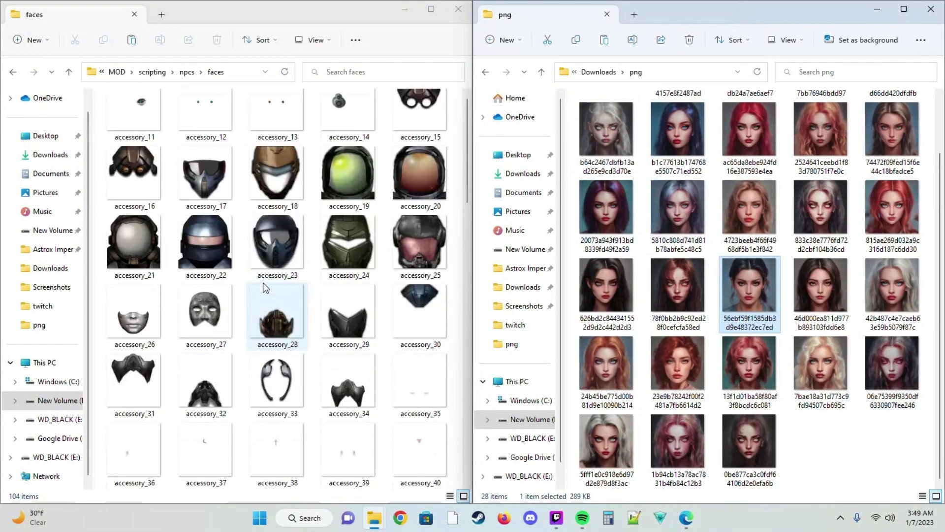
{"action": "scroll", "coordinate": [244, 309], "scroll_direction": "down", "scroll_amount": 1}
{"action": "scroll", "coordinate": [247, 337], "scroll_direction": "up", "scroll_amount": 4}
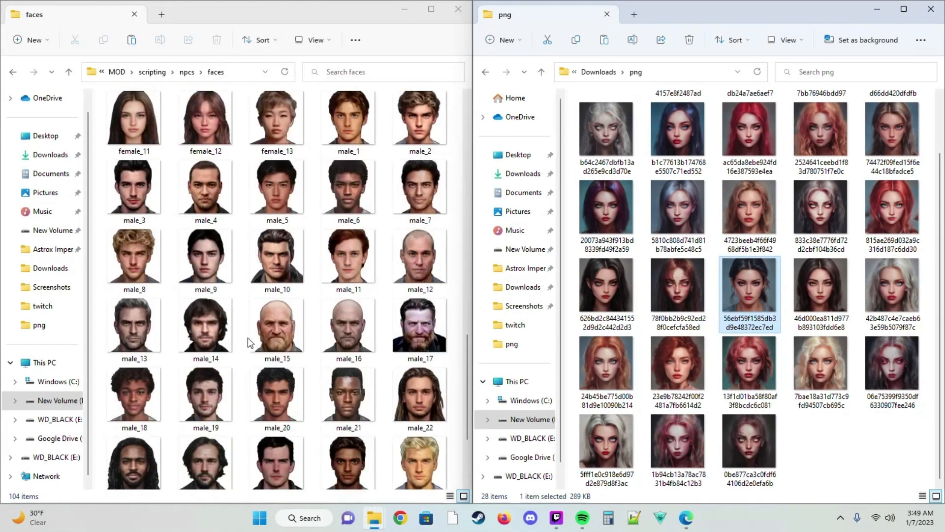
{"action": "scroll", "coordinate": [169, 295], "scroll_direction": "down", "scroll_amount": 2}
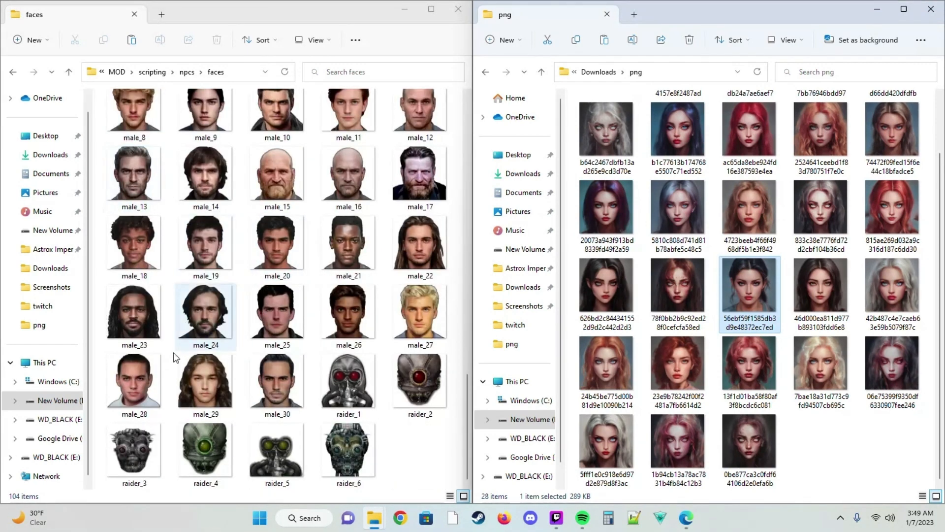
{"action": "scroll", "coordinate": [246, 394], "scroll_direction": "up", "scroll_amount": 4}
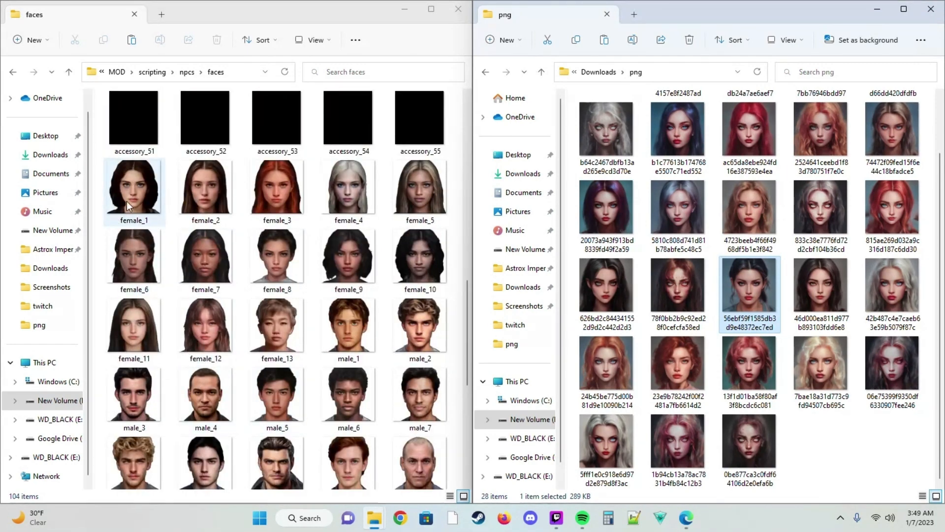
{"action": "scroll", "coordinate": [187, 339], "scroll_direction": "down", "scroll_amount": 3}
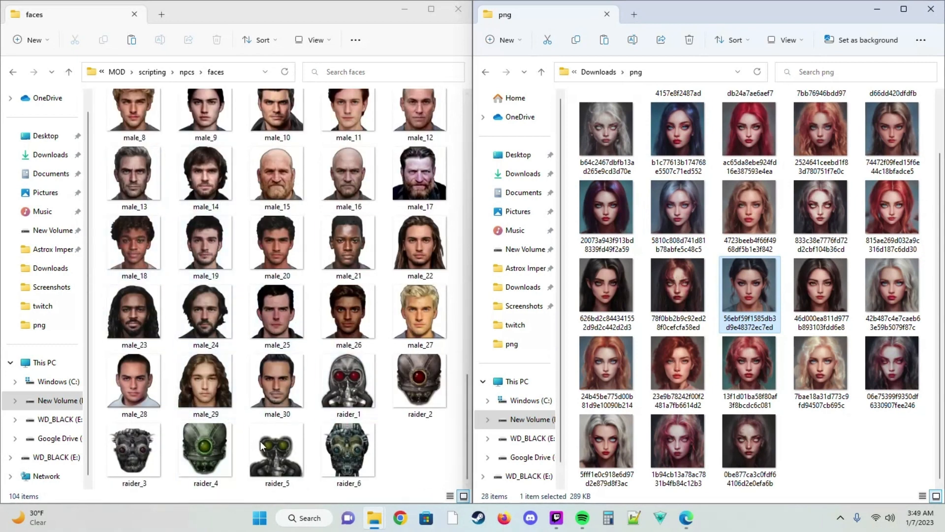
{"action": "scroll", "coordinate": [261, 394], "scroll_direction": "up", "scroll_amount": 3}
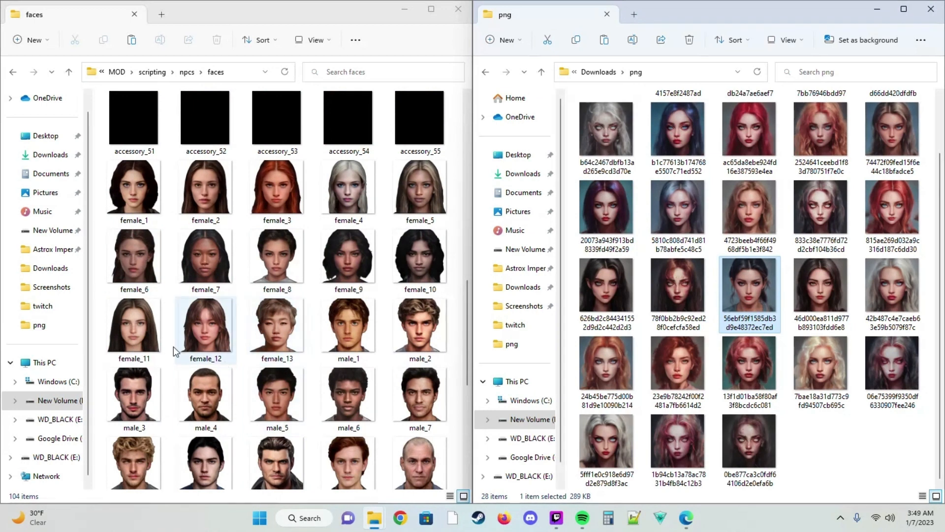
{"action": "left_click", "coordinate": [766, 404]}
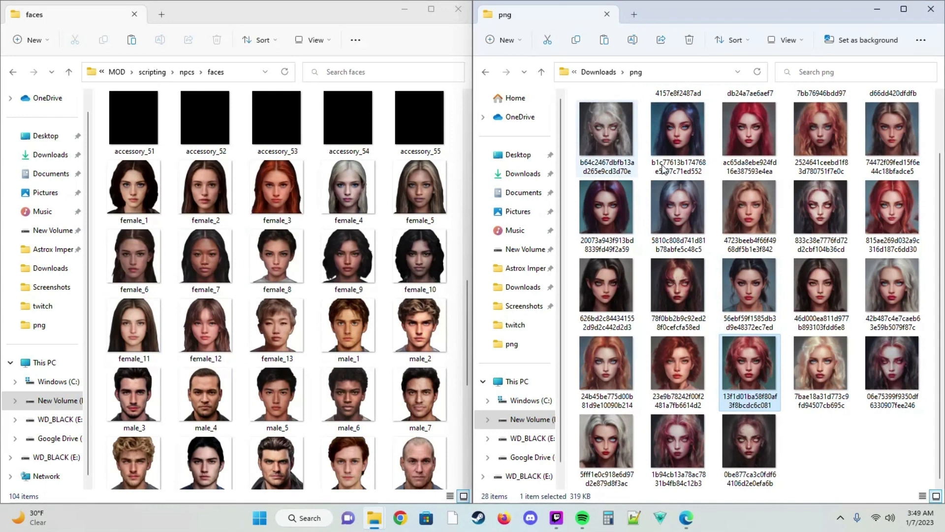
{"action": "left_click", "coordinate": [705, 136]}
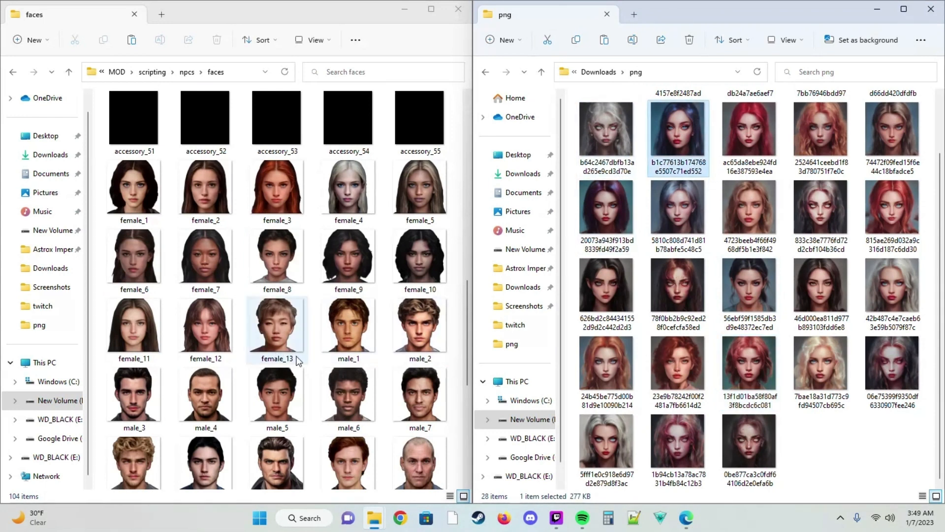
{"action": "scroll", "coordinate": [306, 344], "scroll_direction": "down", "scroll_amount": 5}
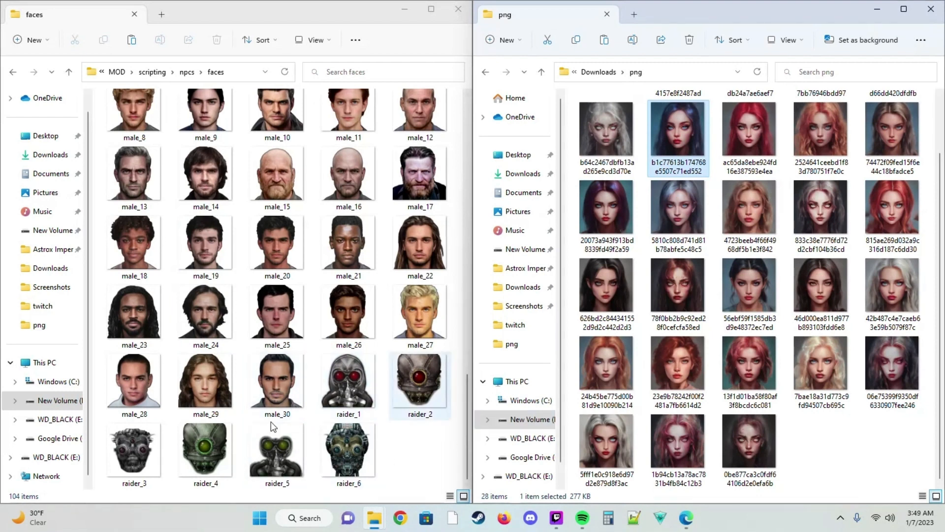
{"action": "scroll", "coordinate": [371, 358], "scroll_direction": "up", "scroll_amount": 10}
{"action": "scroll", "coordinate": [371, 358], "scroll_direction": "down", "scroll_amount": 8}
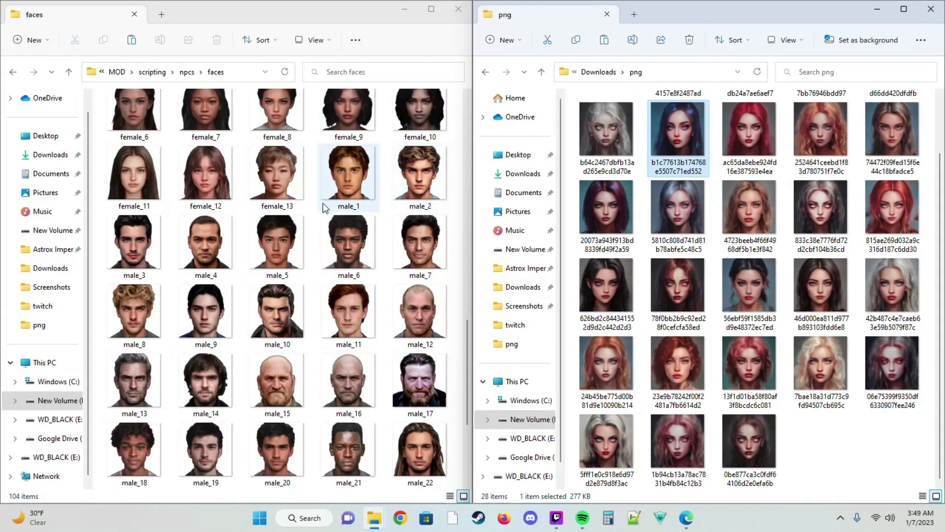
{"action": "scroll", "coordinate": [338, 296], "scroll_direction": "up", "scroll_amount": 4}
{"action": "scroll", "coordinate": [345, 276], "scroll_direction": "down", "scroll_amount": 4}
{"action": "scroll", "coordinate": [325, 183], "scroll_direction": "up", "scroll_amount": 3}
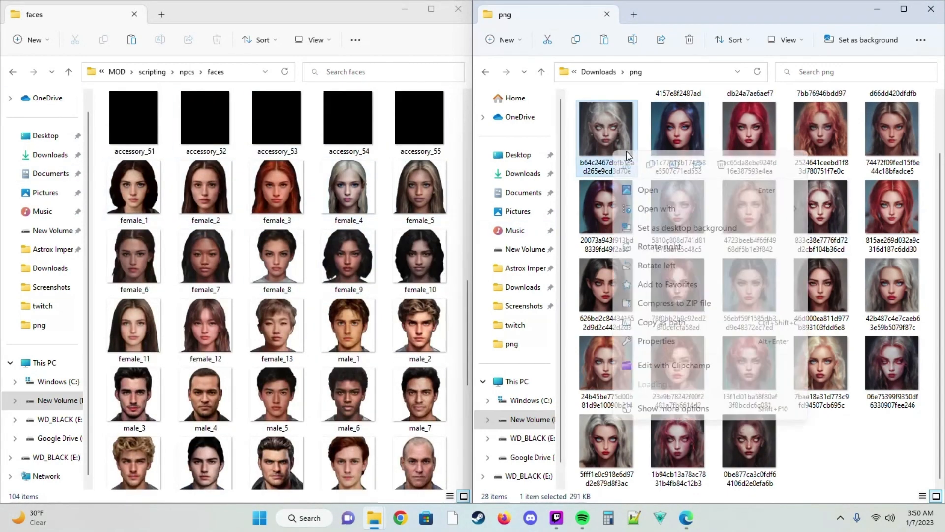
- Rename the white-haired portrait b64c2467dbfb13ad265e9cd3d70e in the png folder as female_1
{"action": "right_click", "coordinate": [677, 131]}
{"action": "left_click", "coordinate": [595, 142]}
{"action": "left_click", "coordinate": [596, 142]}
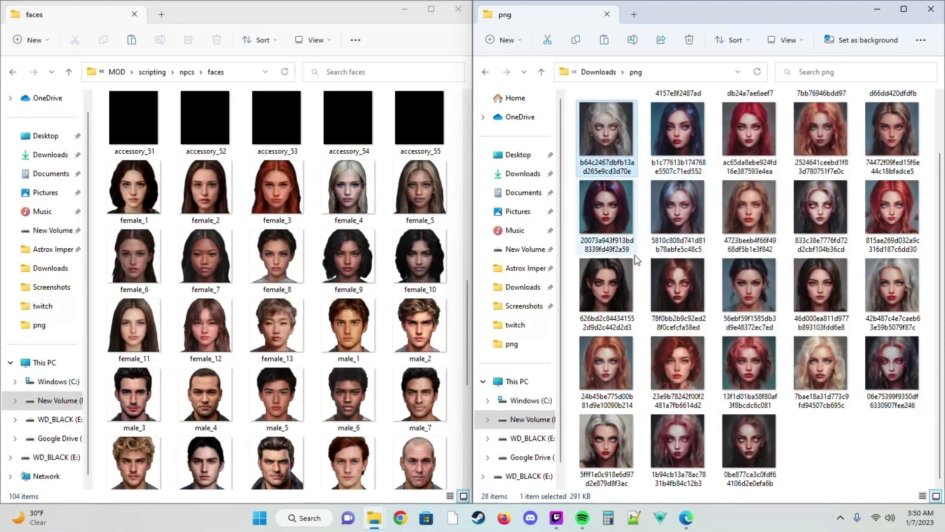
{"action": "key", "text": "F2"}
{"action": "type", "text": "feamle"}
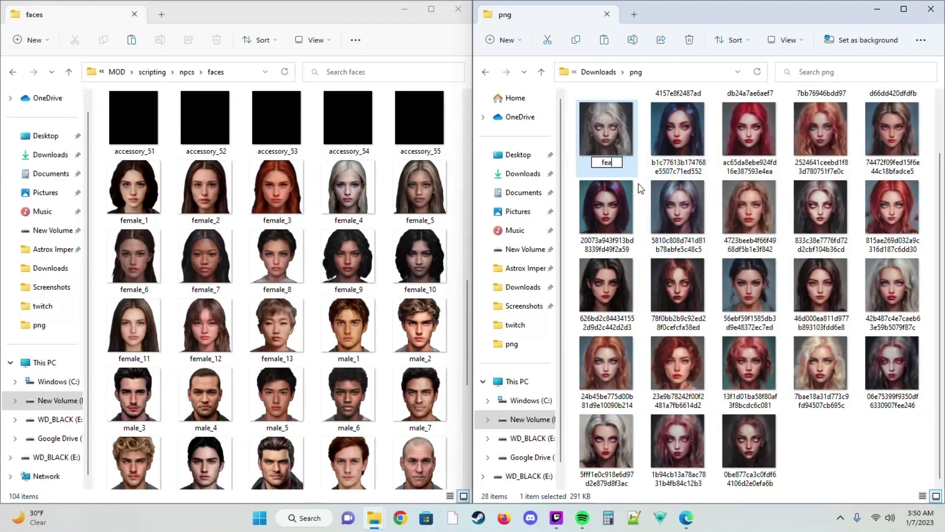
{"action": "key", "text": "BackSpace"}
{"action": "key", "text": "BackSpace"}
{"action": "key", "text": "BackSpace"}
{"action": "key", "text": "BackSpace"}
{"action": "type", "text": "male_1"}
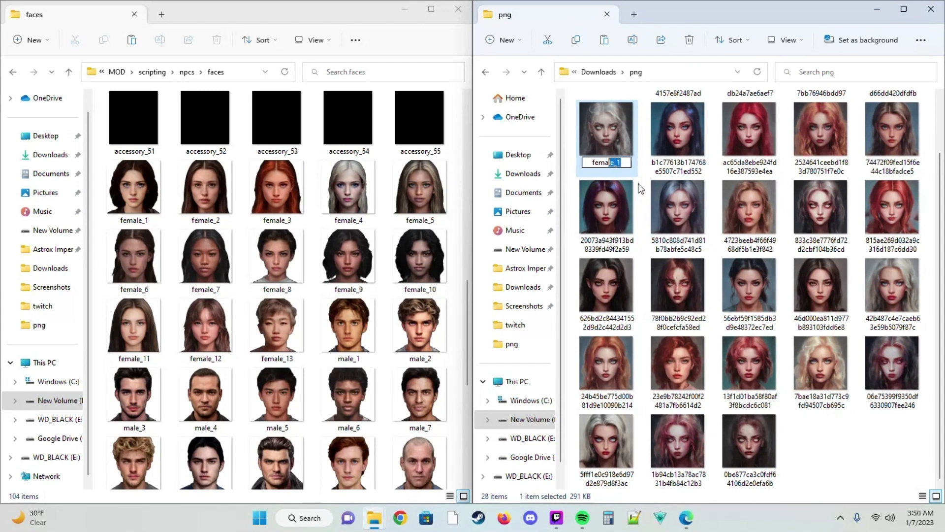
{"action": "key", "text": "Right"}
{"action": "key", "text": "Return"}
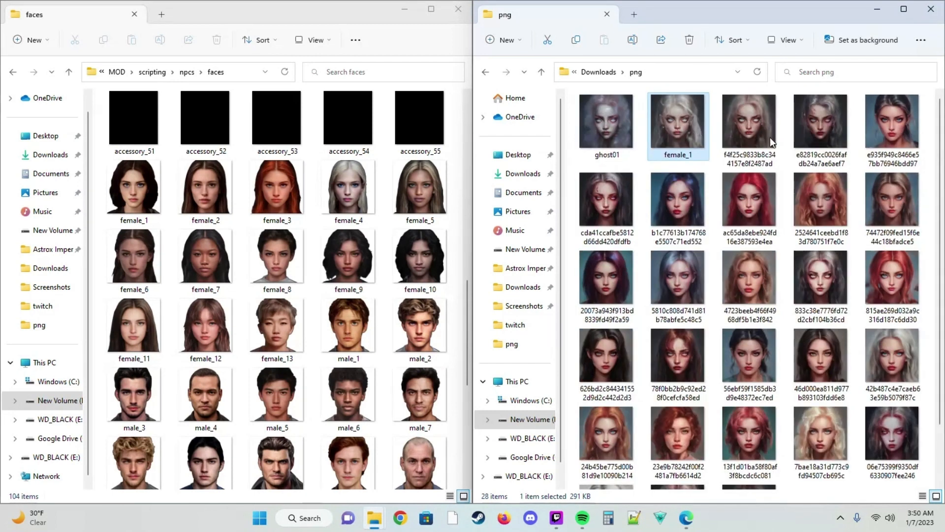
- Rename the portrait f4f25c9833b8c344157e8f2487ad in the png folder as female_2
{"action": "left_click", "coordinate": [773, 128]}
{"action": "key", "text": "F2"}
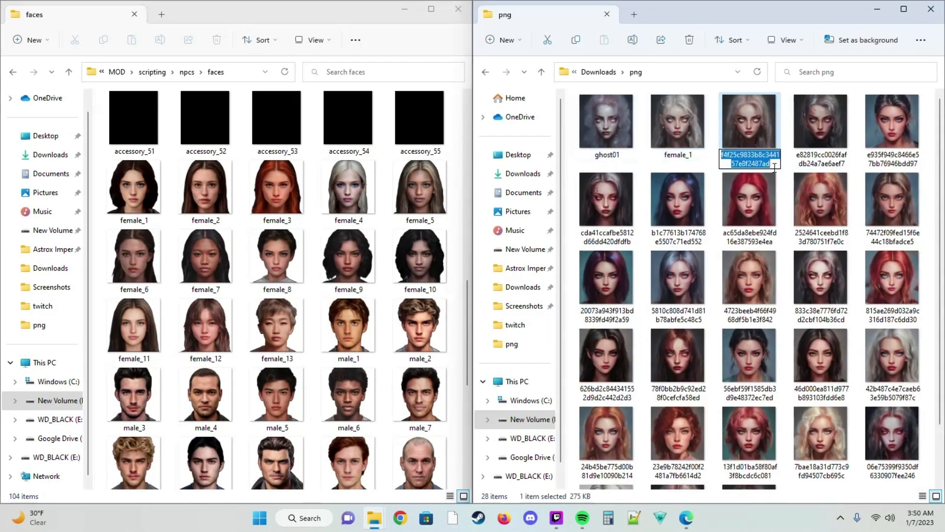
{"action": "type", "text": "female_"}
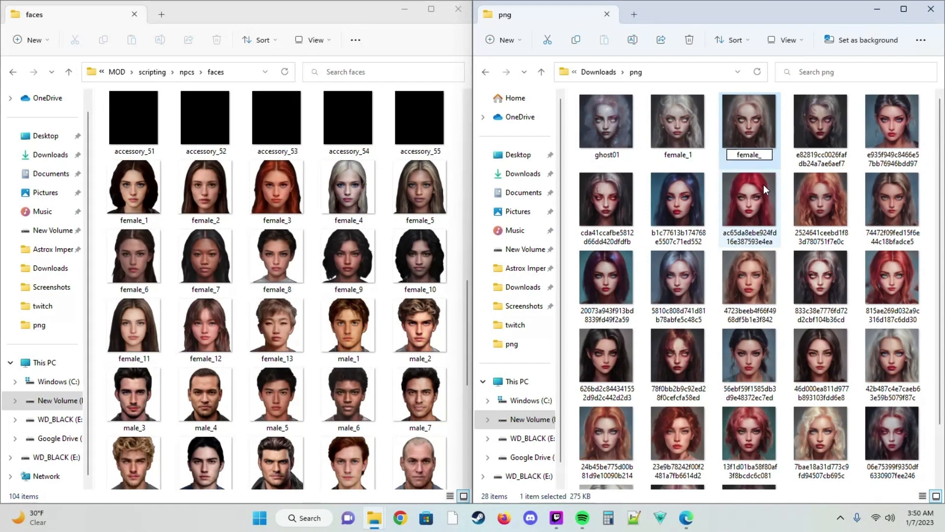
{"action": "type", "text": "2"}
{"action": "left_click", "coordinate": [808, 143]}
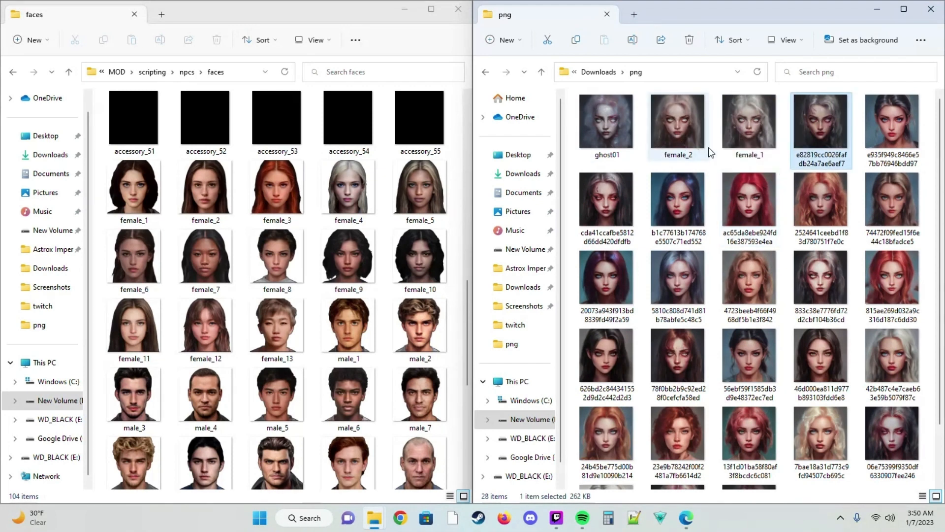
- Rename the selected portrait e82819cc0026fafdb24a7ae6aef7 in the png folder as female_3 and the portrait e935f949c8466e57bb76946bdd97 as female_4
{"action": "key", "text": "F2"}
{"action": "type", "text": "female_3"}
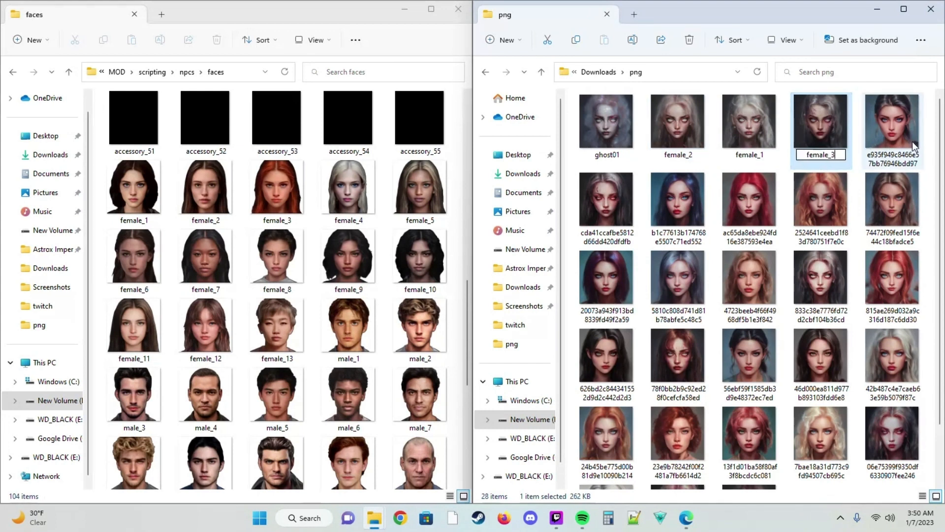
{"action": "left_click", "coordinate": [892, 137]}
{"action": "key", "text": "F2"}
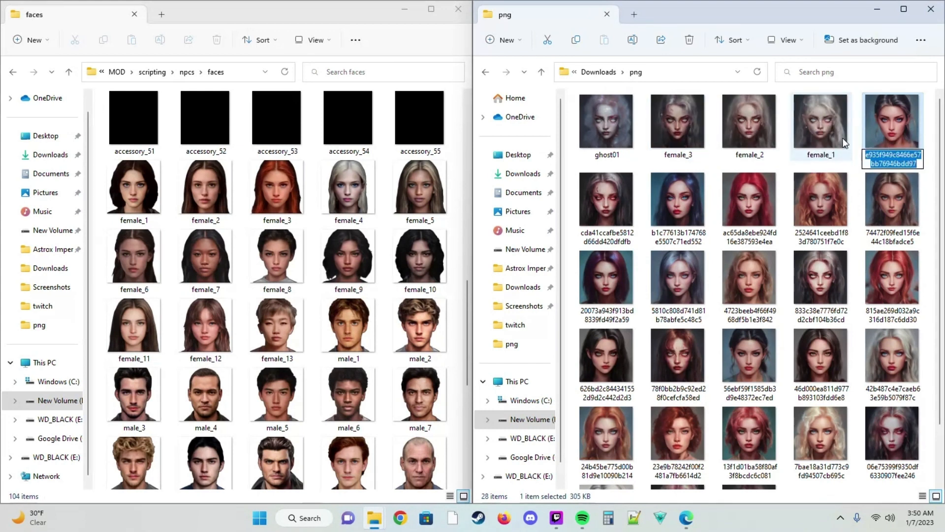
{"action": "type", "text": "female_4"}
- Rename the portrait starting with cda41ccafbe5812 in the png folder as female_5 and the blue-haired portrait starting with b1c77613b as female_6
{"action": "left_click", "coordinate": [618, 209]}
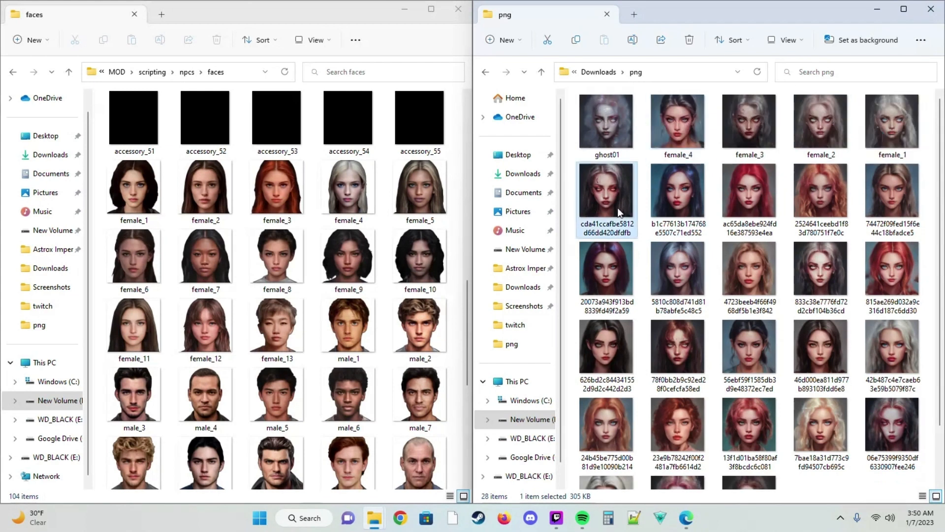
{"action": "key", "text": "F2"}
{"action": "type", "text": "female_5"}
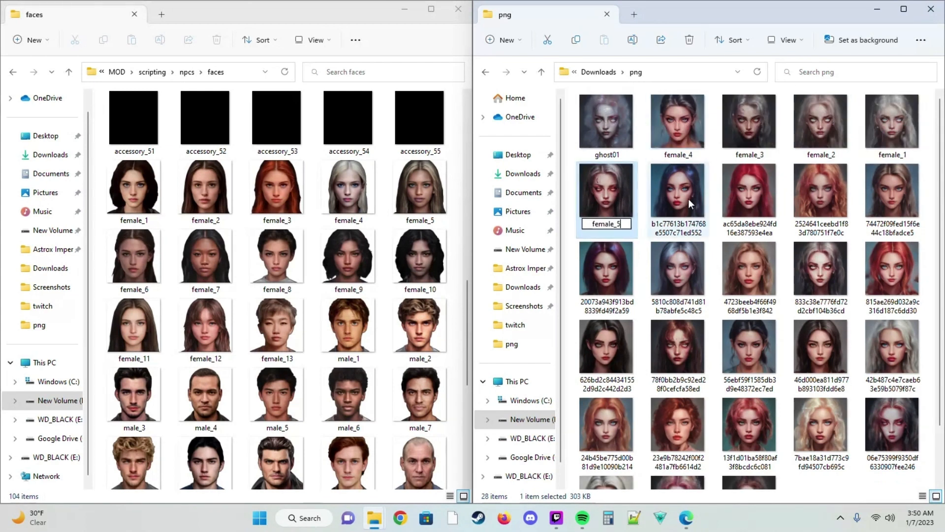
{"action": "left_click", "coordinate": [681, 200]}
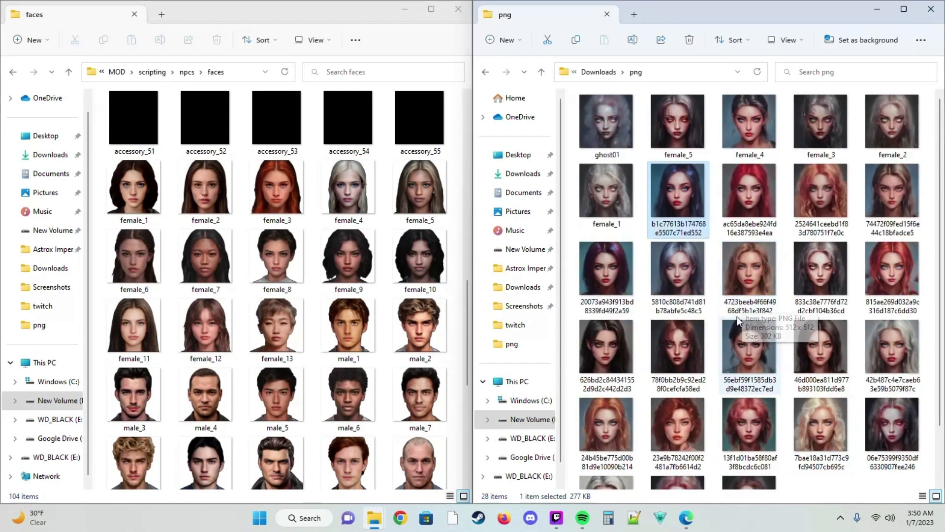
{"action": "key", "text": "F2"}
{"action": "type", "text": "female_"}
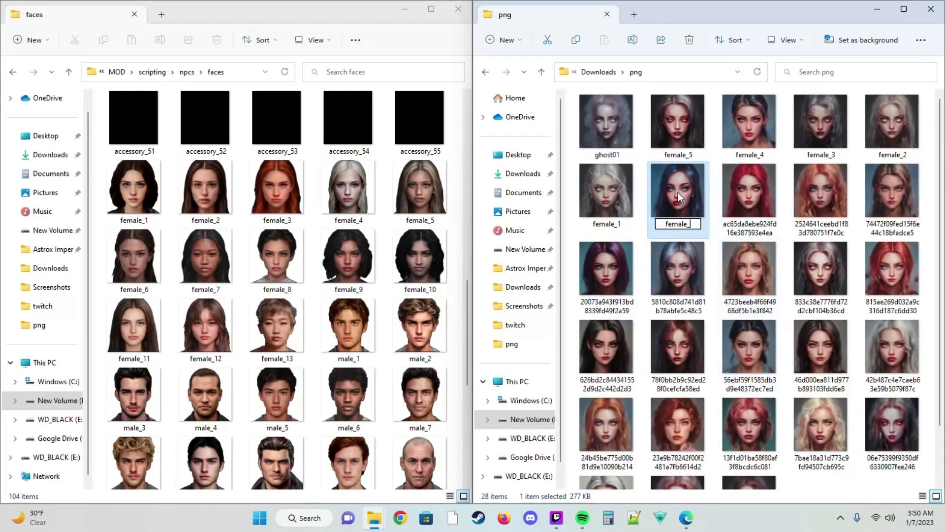
{"action": "type", "text": "56"}
- Rename the red-haired portrait starting with ac65da8ebe924fd in the png folder as female_8
{"action": "left_click", "coordinate": [753, 215]}
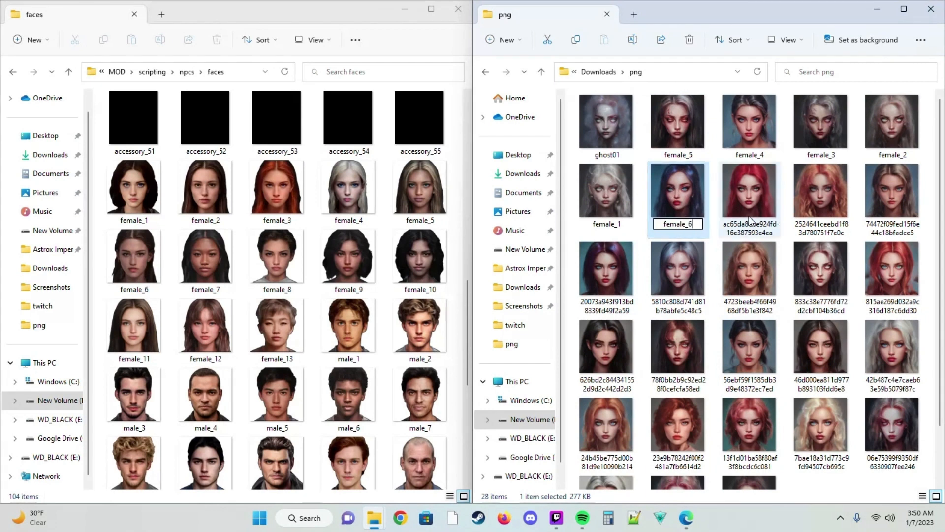
{"action": "key", "text": "F2"}
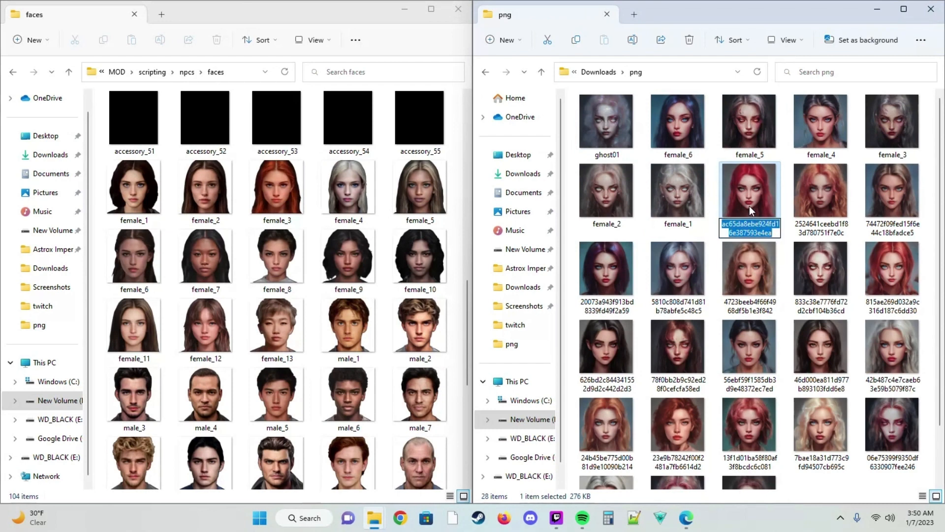
{"action": "type", "text": "female_1"}
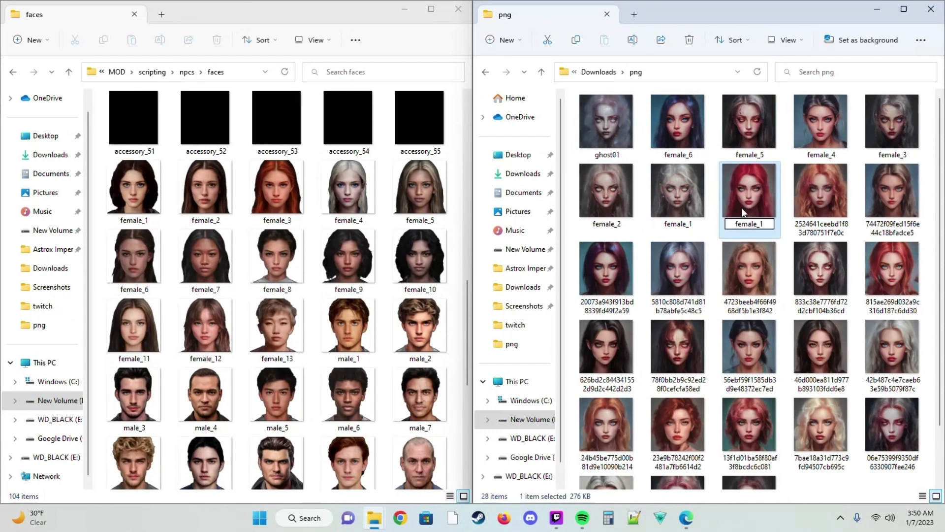
{"action": "key", "text": "BackSpace"}
{"action": "type", "text": "8"}
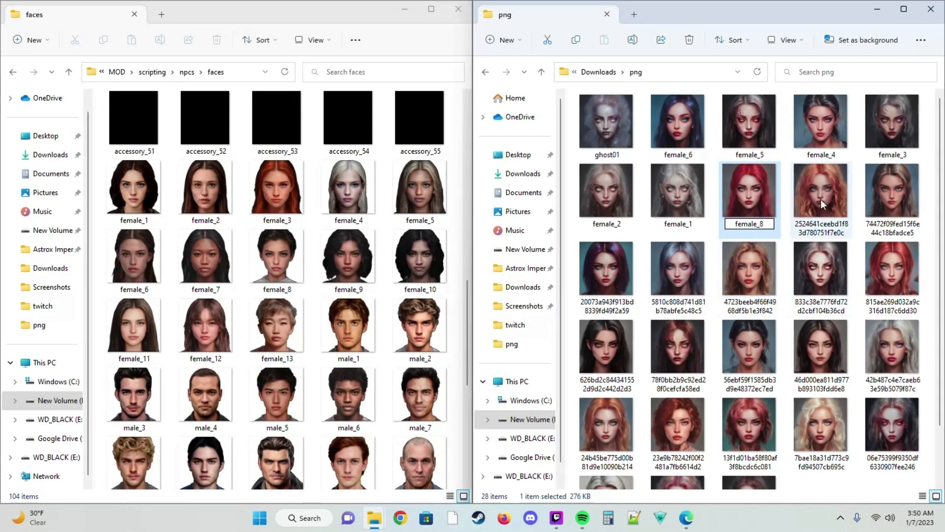
- Rename the orange-haired portrait starting with 2524641ceebd1f8 in the png folder as female_7
{"action": "left_click", "coordinate": [821, 199]}
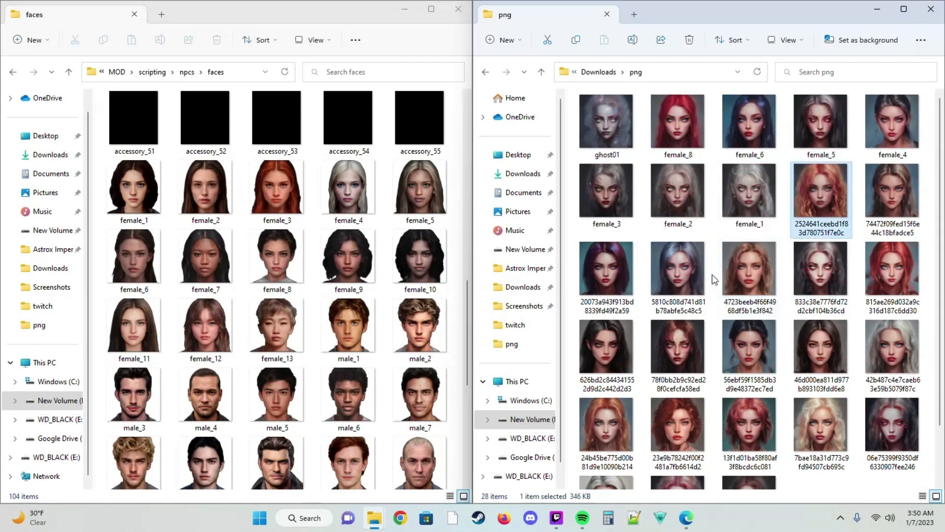
{"action": "key", "text": "F2"}
{"action": "type", "text": "female_"}
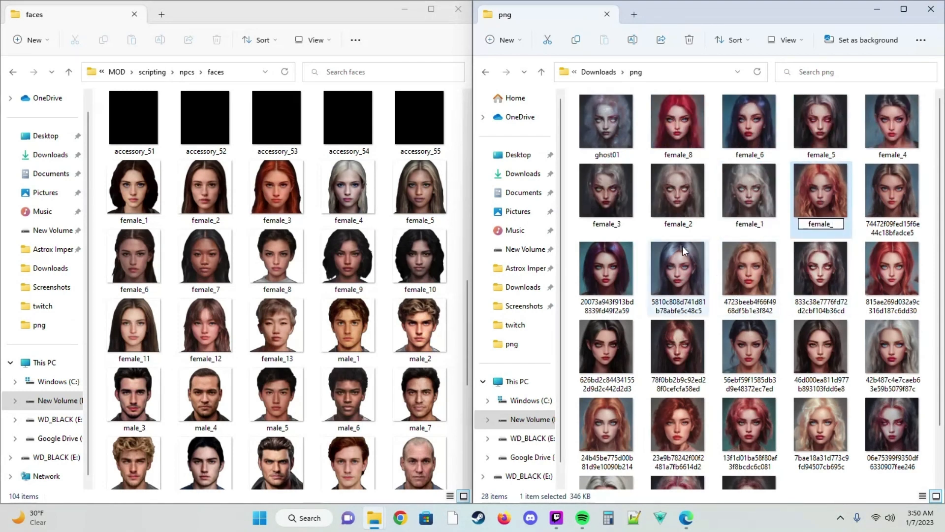
{"action": "type", "text": "7"}
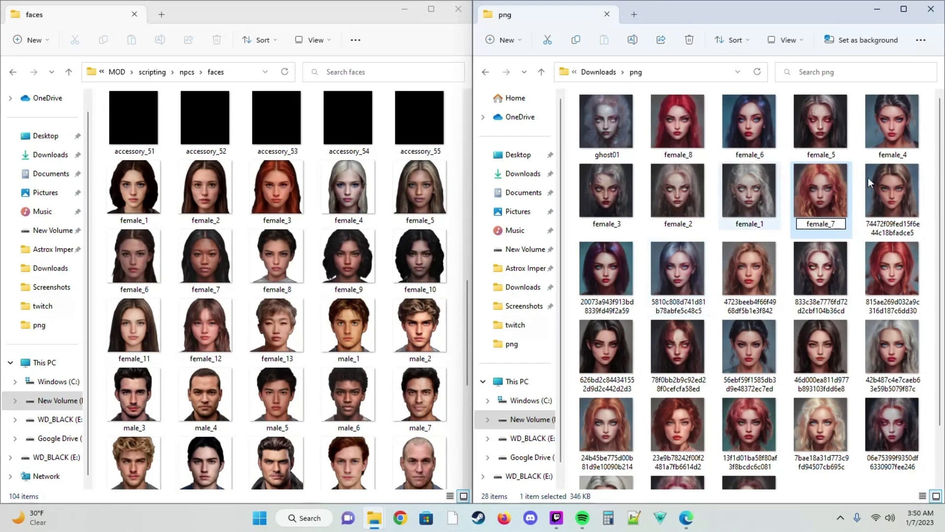
- Rename the portrait starting with 74472f09fed15f6e in the png folder as female_9 and the purple-haired portrait starting with 20073a943f913bd as female_10
{"action": "left_click", "coordinate": [891, 186]}
{"action": "key", "text": "F2"}
{"action": "type", "text": "female_9"}
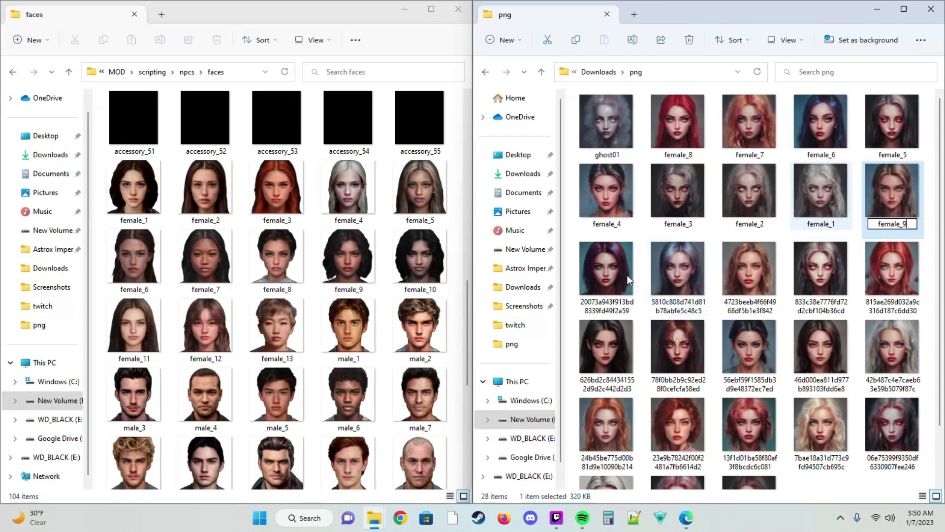
{"action": "key", "text": "Return"}
{"action": "left_click", "coordinate": [627, 274]}
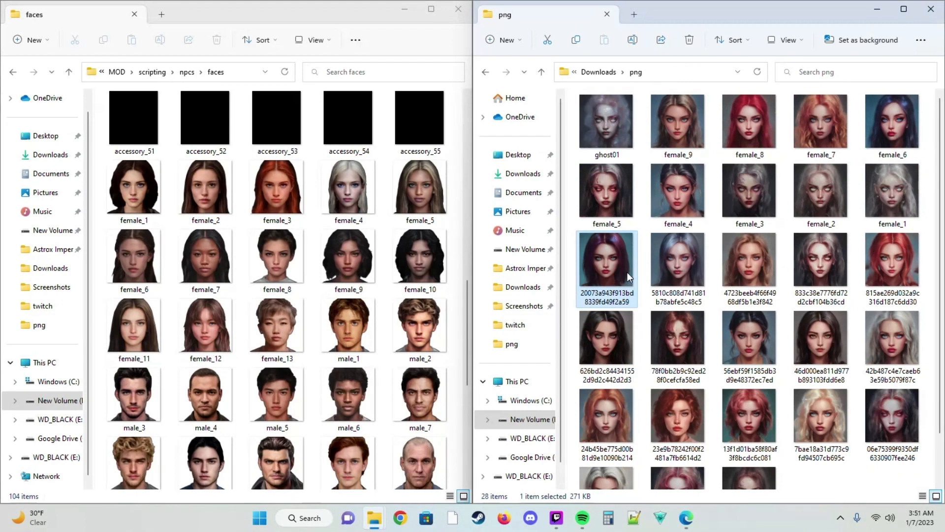
{"action": "key", "text": "F2"}
{"action": "type", "text": "female_10"}
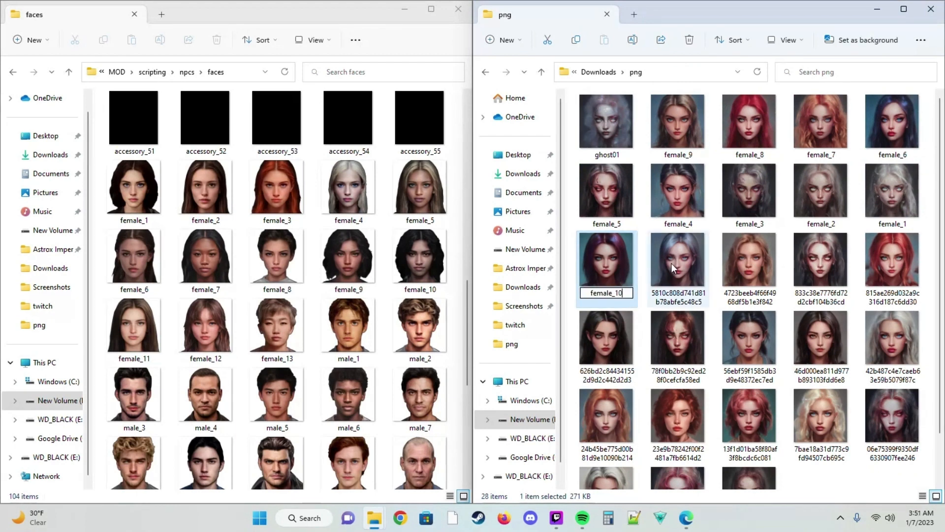
- Rename the blue-grey-haired portrait starting with 5810c808d741d81 in the png folder as female_11
{"action": "left_click", "coordinate": [671, 264]}
{"action": "key", "text": "F2"}
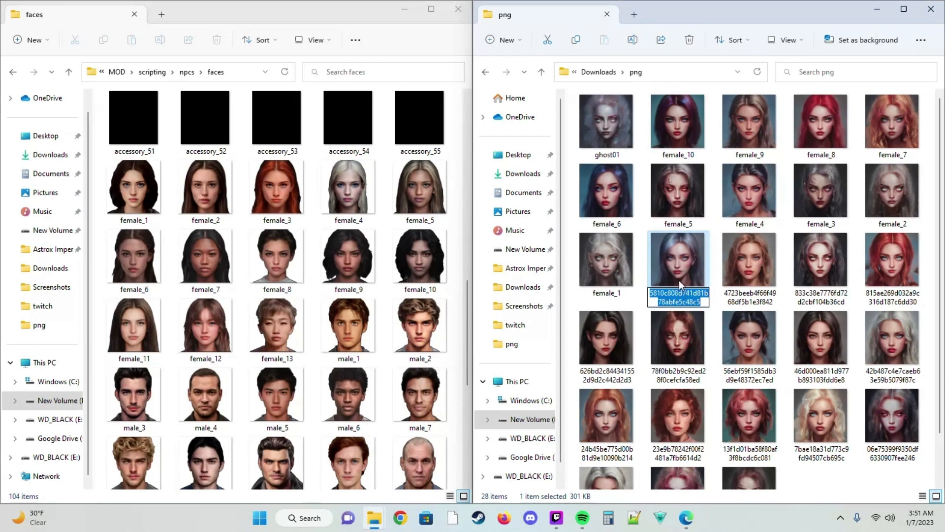
{"action": "type", "text": "Feam"}
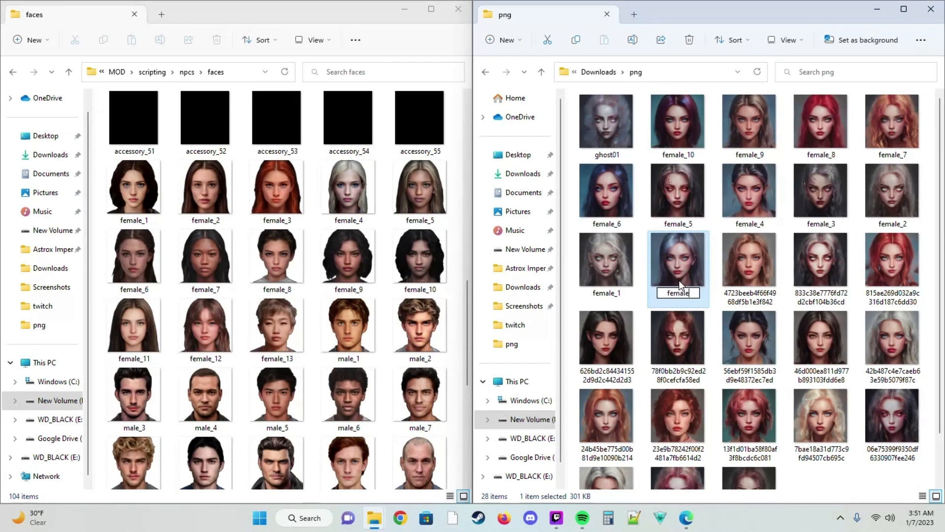
{"action": "type", "text": "le_11"}
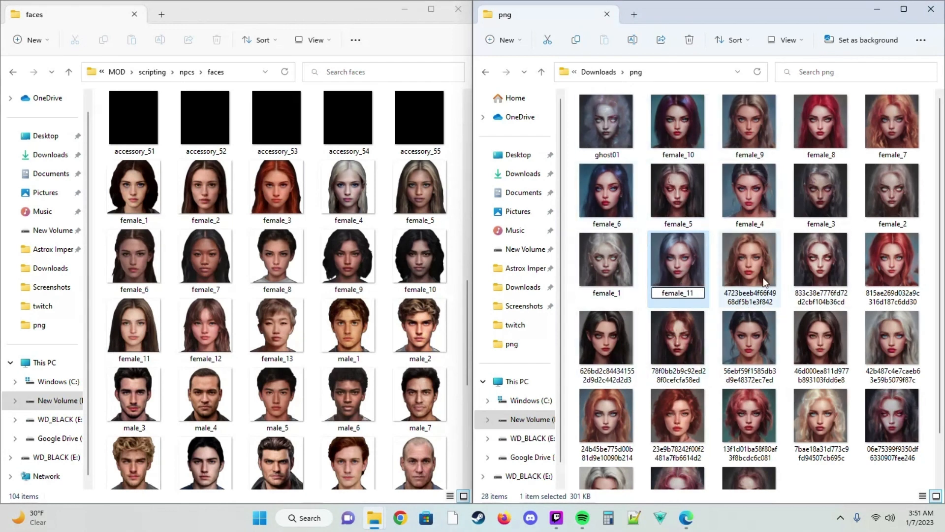
- Rename the light-brown-haired portrait starting with 4723beeb4f66f49 in the png folder as female_12
{"action": "left_click", "coordinate": [758, 294]}
{"action": "left_click", "coordinate": [758, 293]}
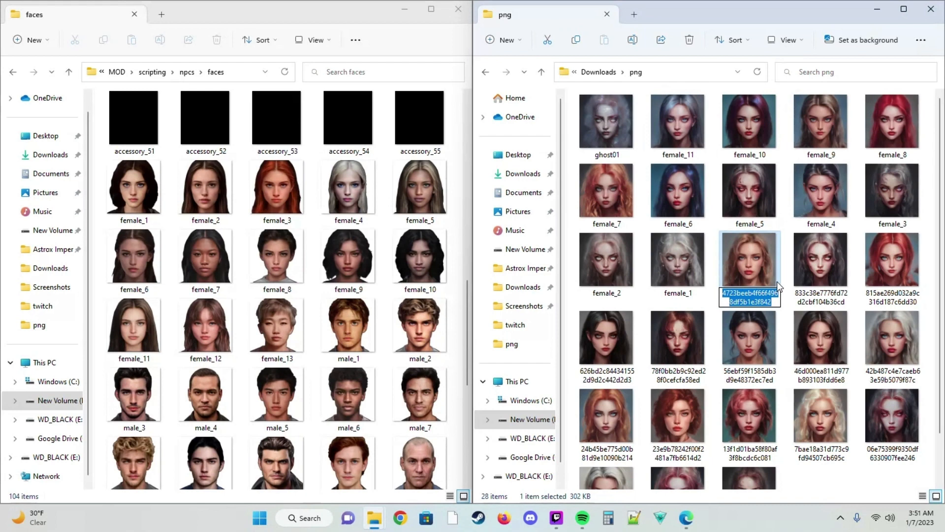
{"action": "type", "text": "fem"}
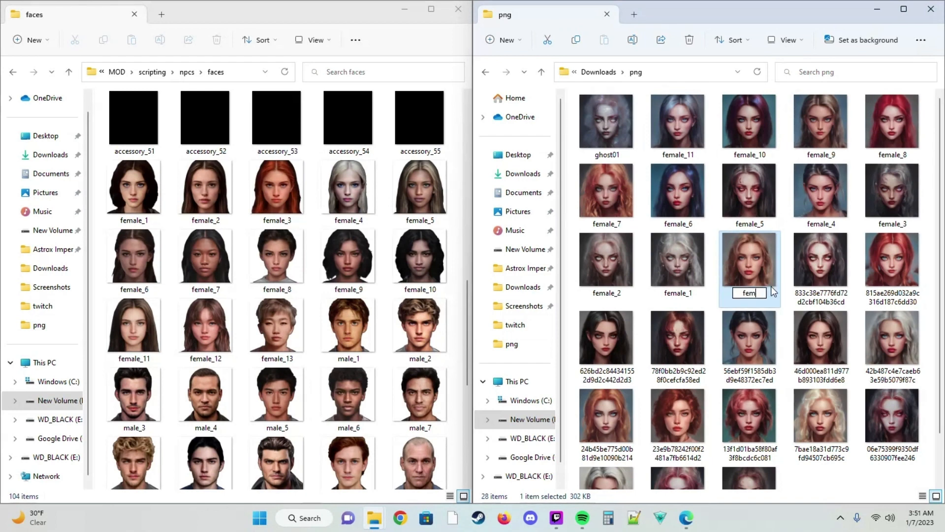
{"action": "type", "text": "ale"}
{"action": "key", "text": "Right"}
{"action": "type", "text": "_12"}
- Rename the red-haired portrait starting with 815ae269d032a9c in the png folder as female_13
{"action": "left_click", "coordinate": [895, 279]}
{"action": "key", "text": "F2"}
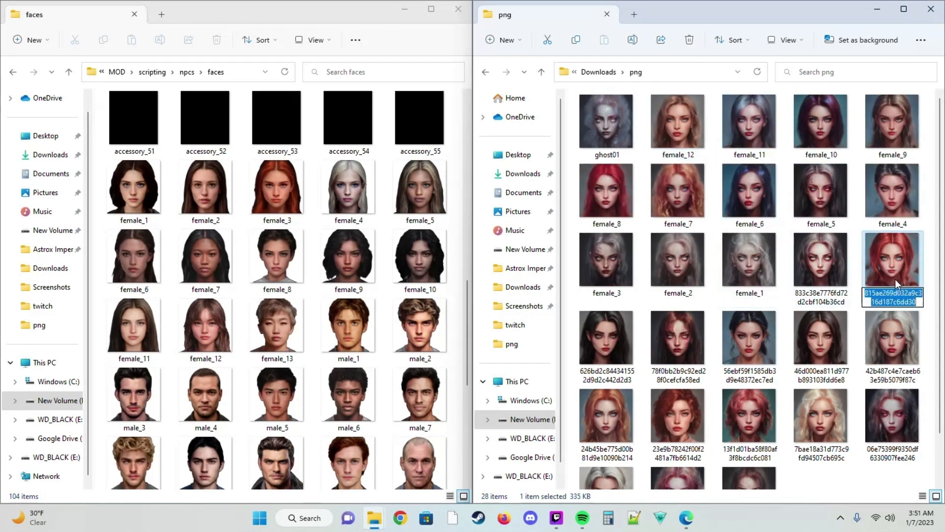
{"action": "type", "text": "female"}
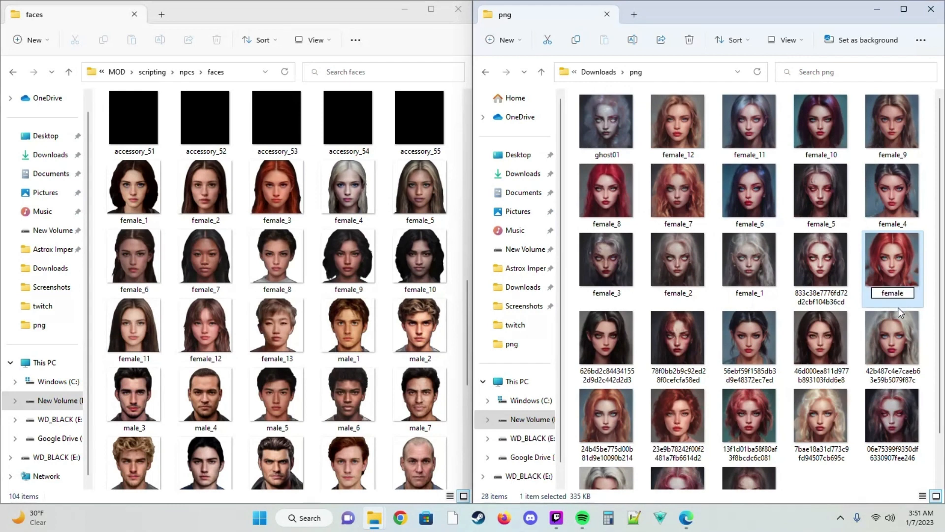
{"action": "type", "text": "_13"}
{"action": "key", "text": "Return"}
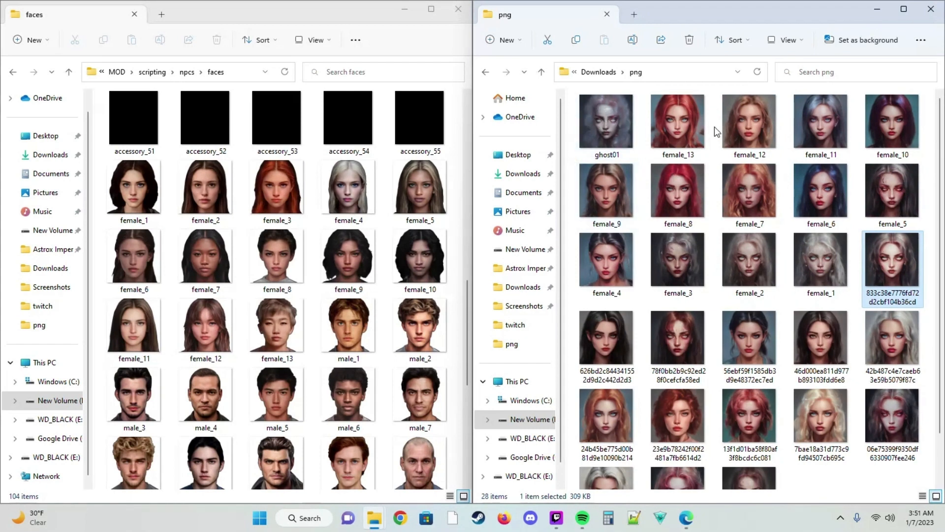
- Move the portraits female_1 to female_13 from the png folder into the faces folder, replacing the existing files of the same names
{"action": "left_click", "coordinate": [825, 275]}
{"action": "left_click", "coordinate": [693, 123], "text": "shift"}
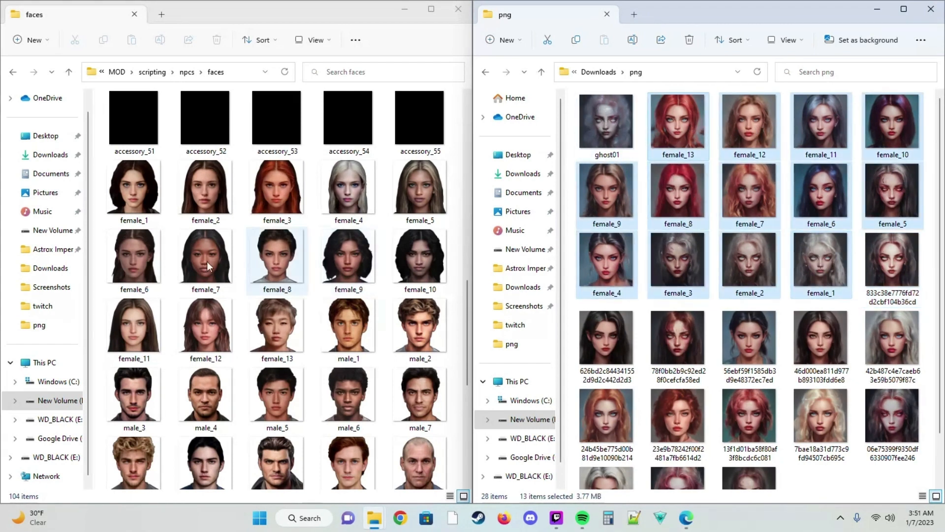
{"action": "left_click_drag", "start_coordinate": [683, 221], "coordinate": [296, 275]}
{"action": "left_click", "coordinate": [426, 166]}
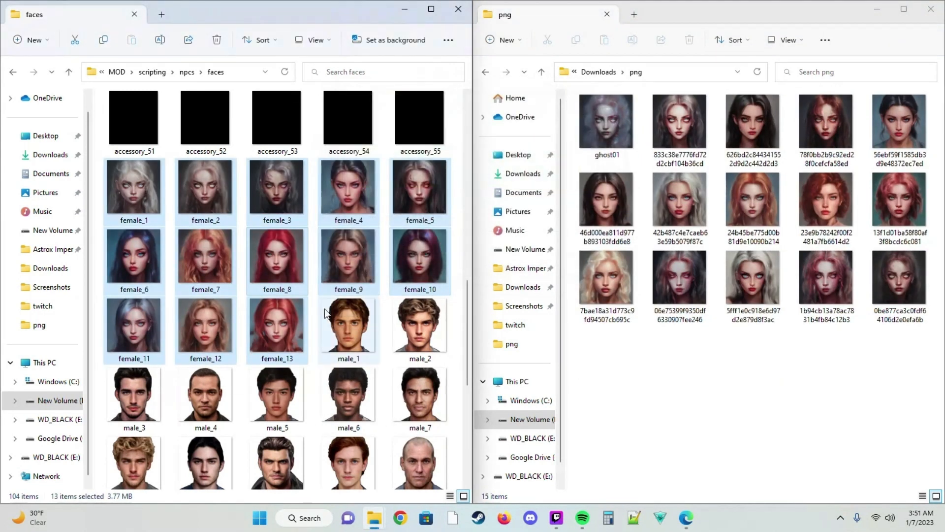
- Rename the black-haired portrait starting with 626bd2c84434155 in the png folder as feamle_14
{"action": "scroll", "coordinate": [241, 299], "scroll_direction": "down", "scroll_amount": 5}
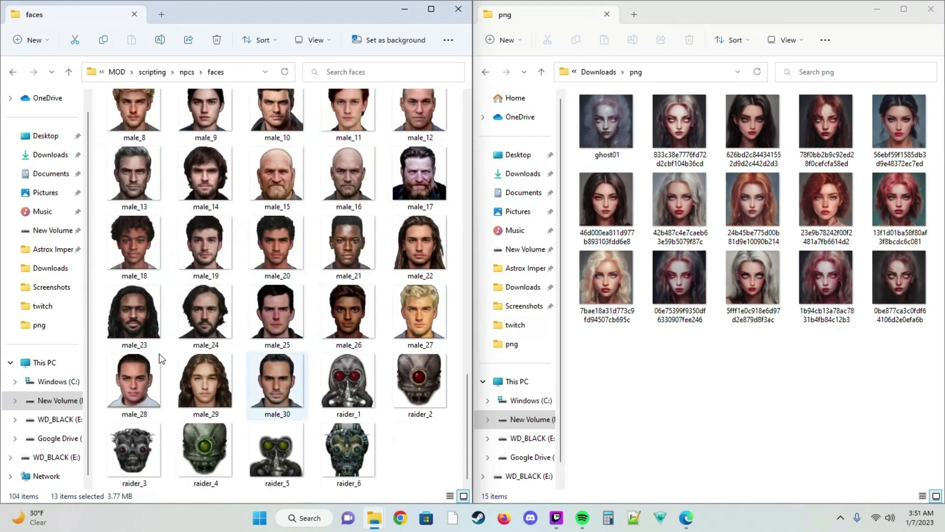
{"action": "scroll", "coordinate": [246, 354], "scroll_direction": "up", "scroll_amount": 5}
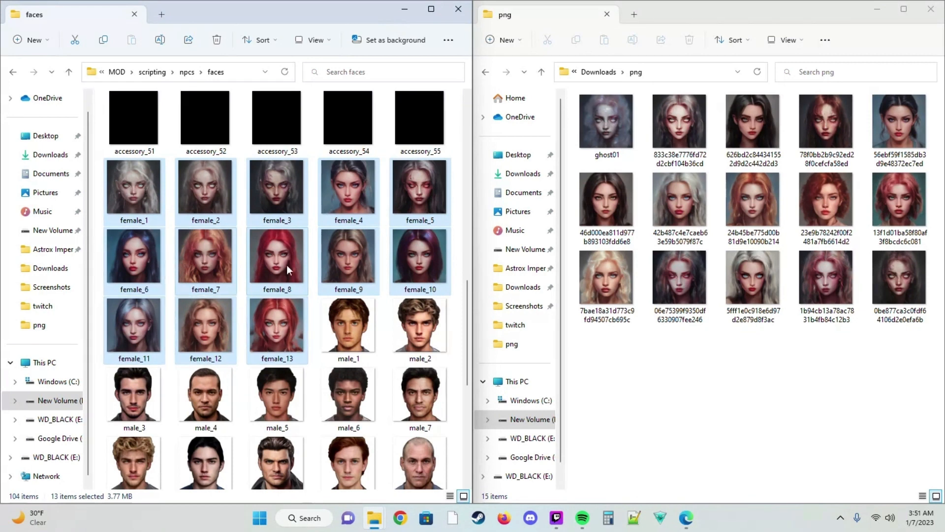
{"action": "left_click", "coordinate": [757, 370]}
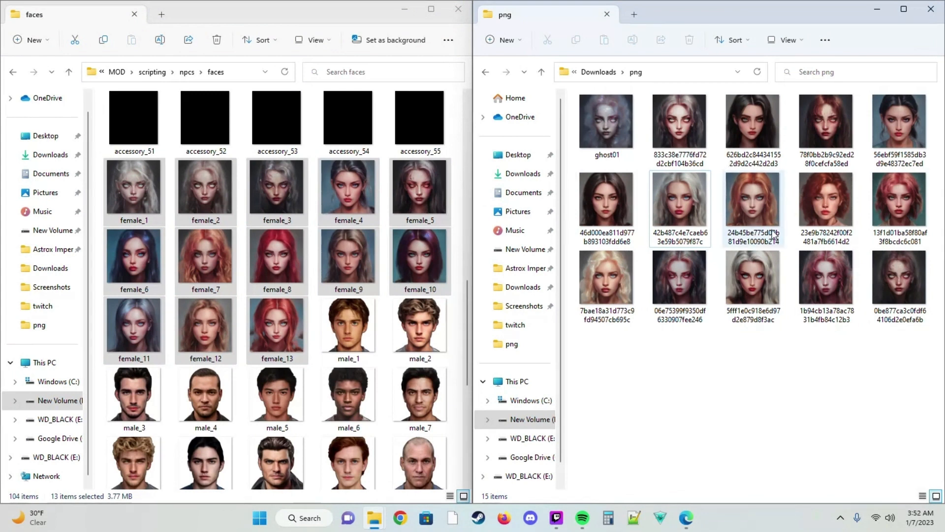
{"action": "left_click", "coordinate": [742, 121]}
{"action": "key", "text": "F2"}
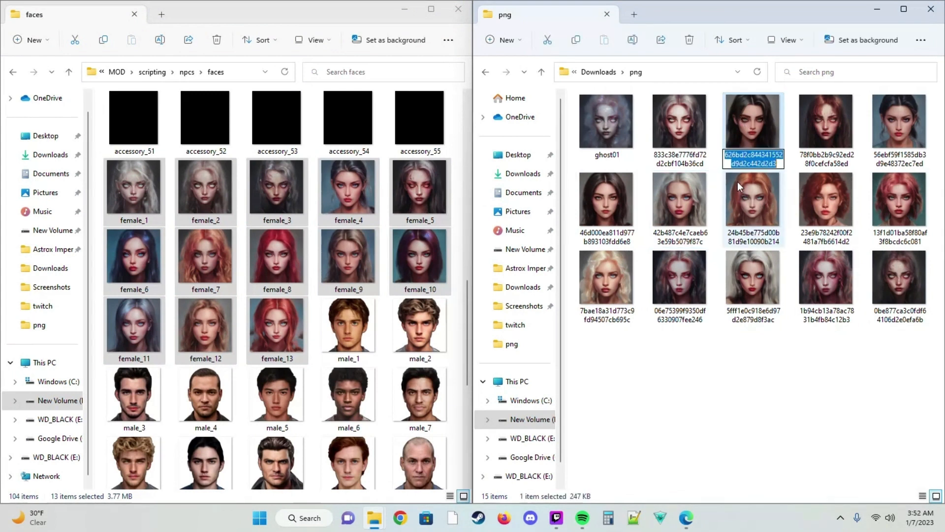
{"action": "type", "text": "feamle"}
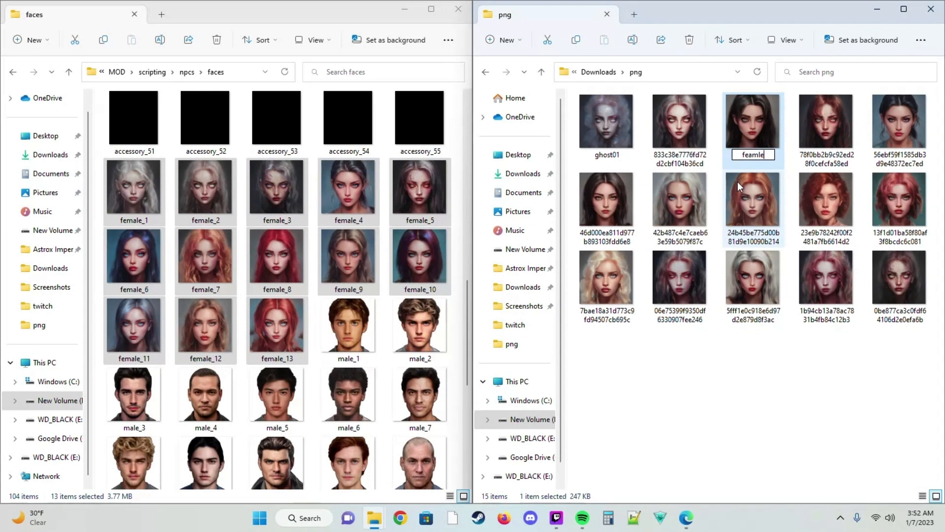
{"action": "type", "text": "_1"}
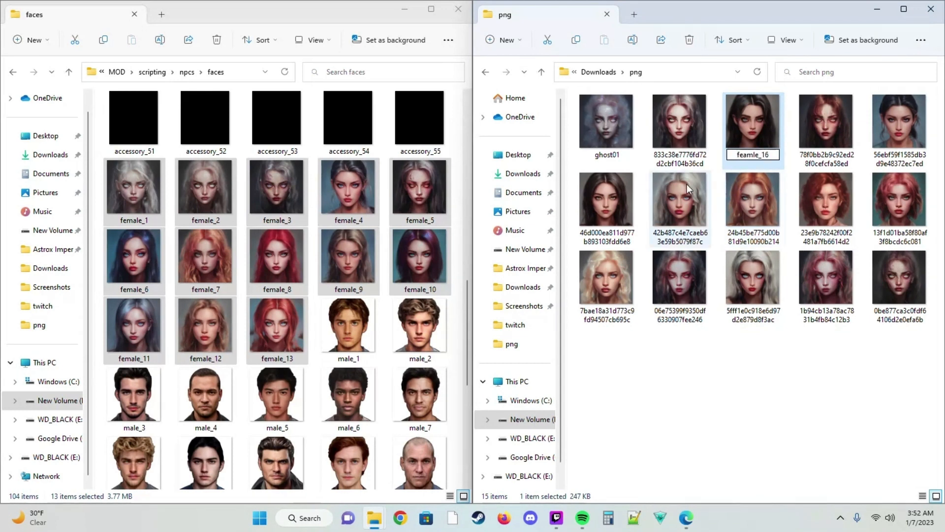
{"action": "type", "text": "4"}
- Rename the dark-haired portrait starting with 56ebf59f1585db3 in the png folder as female_15
{"action": "left_click", "coordinate": [896, 124]}
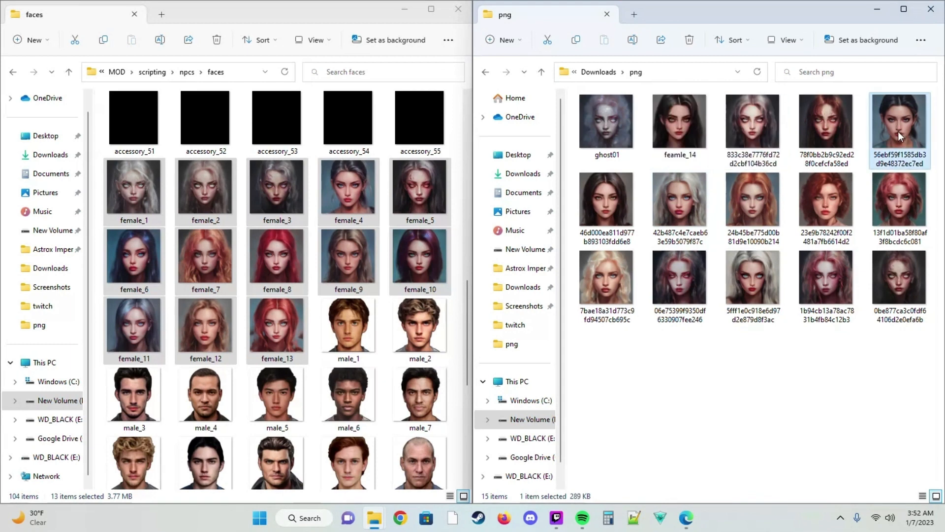
{"action": "key", "text": "F2"}
{"action": "type", "text": "female"}
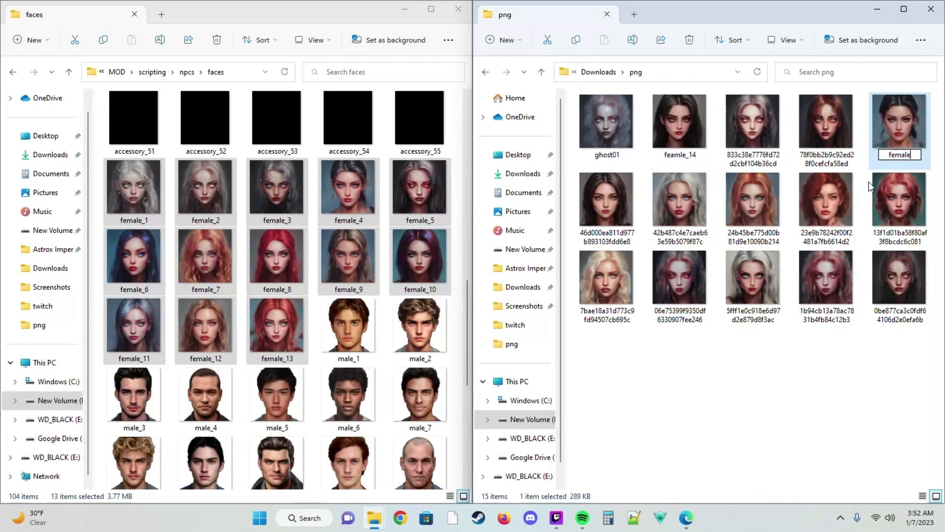
{"action": "type", "text": "15"}
{"action": "key", "text": "Return"}
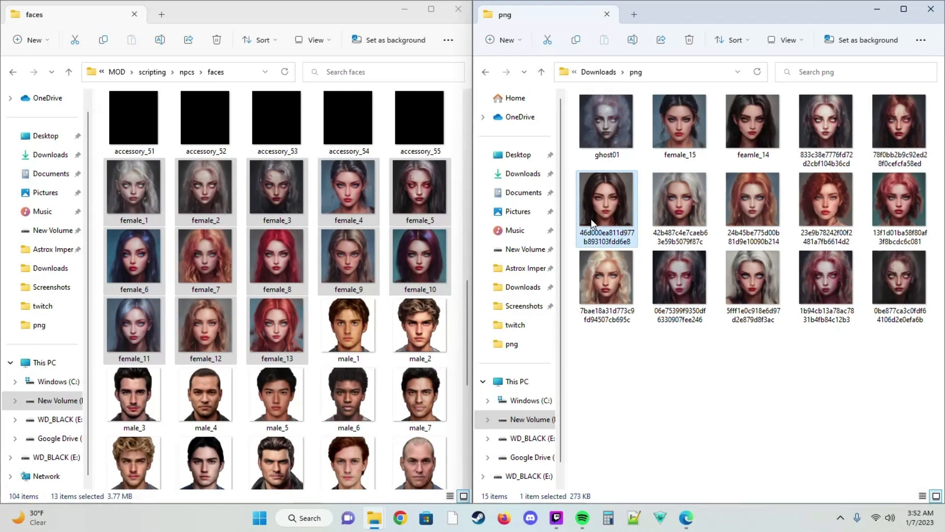
- Rename the dark-haired portrait starting with 46d000ea811d977 in the png folder as female_16
{"action": "key", "text": "F2"}
{"action": "type", "text": "female"}
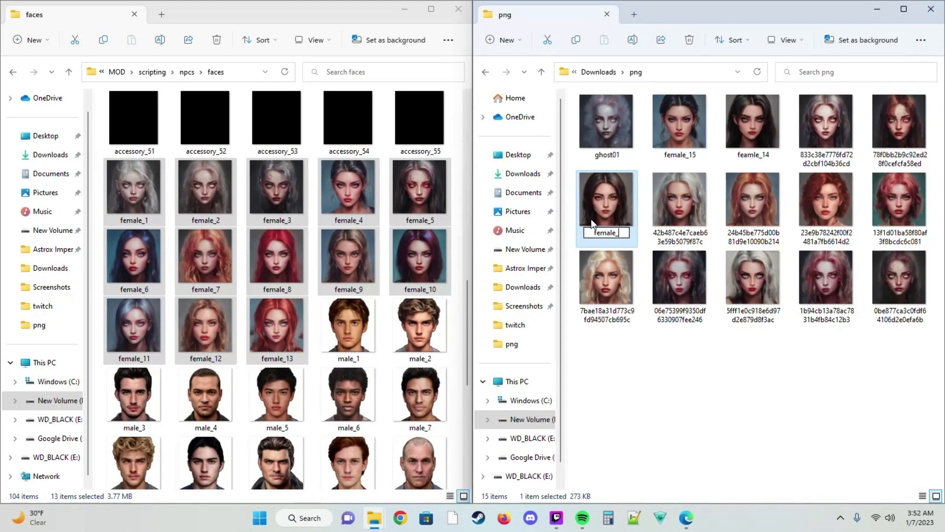
{"action": "type", "text": "_16"}
{"action": "left_click", "coordinate": [734, 229]}
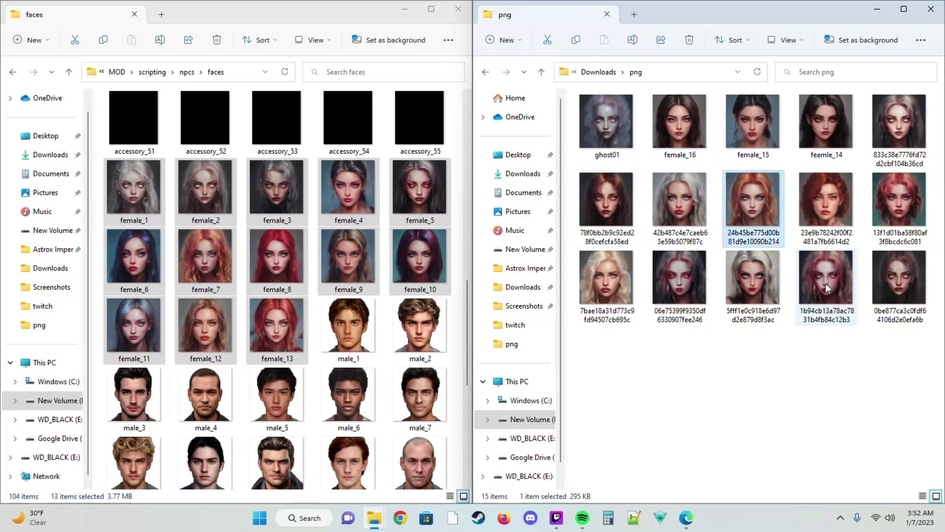
- Rename the silver-haired portrait starting with 42b487c4e7caeb6 in the png folder as female_17
{"action": "left_click", "coordinate": [686, 228]}
{"action": "key", "text": "F2"}
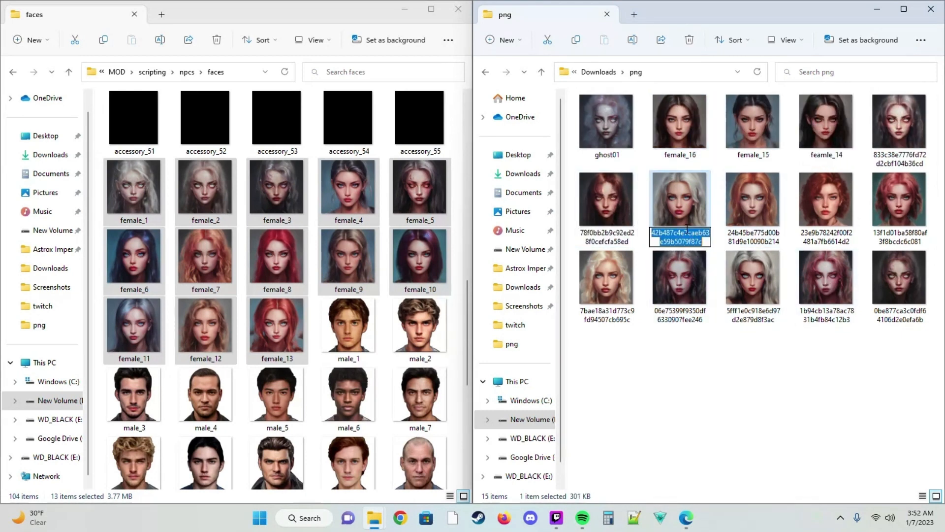
{"action": "type", "text": "female"}
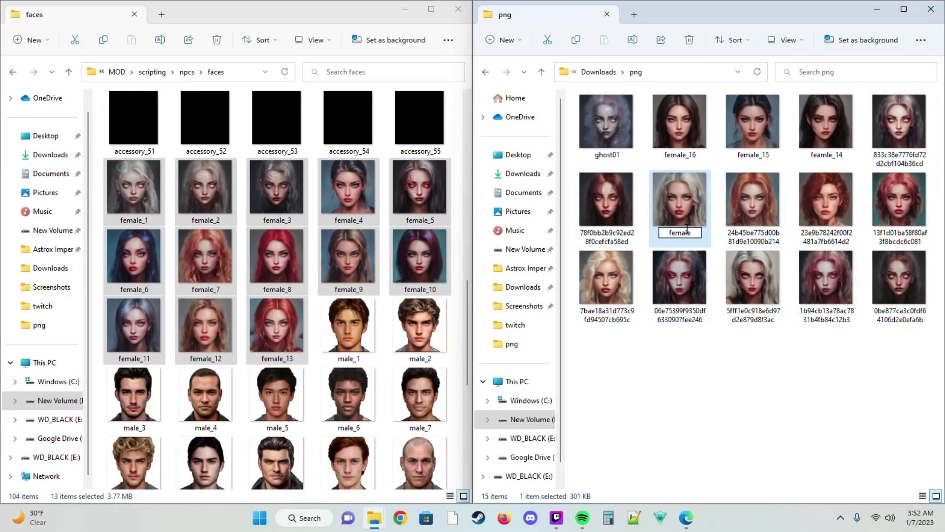
{"action": "type", "text": "_17"}
{"action": "key", "text": "Return"}
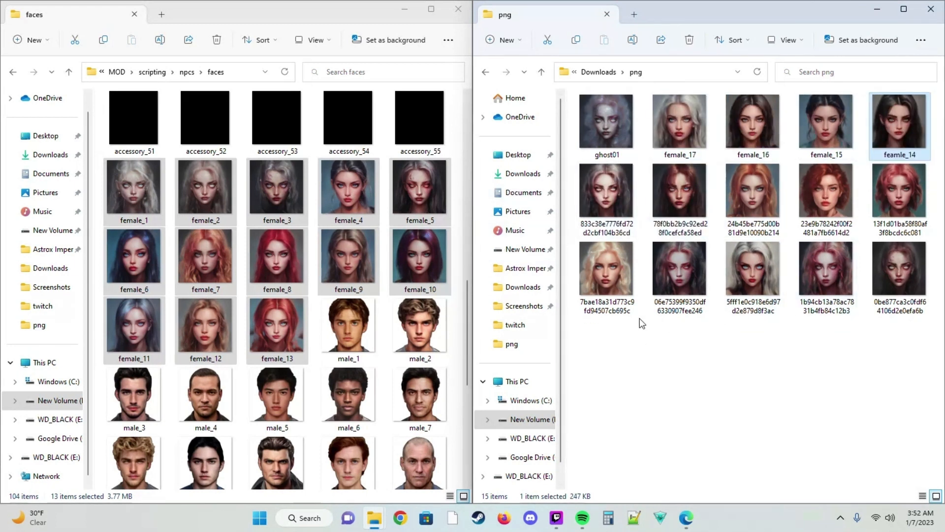
- Rename the grey-haired portrait starting with 5fff1e0c918e6d97 in the png folder as female_18
{"action": "left_click", "coordinate": [772, 276]}
{"action": "key", "text": "F2"}
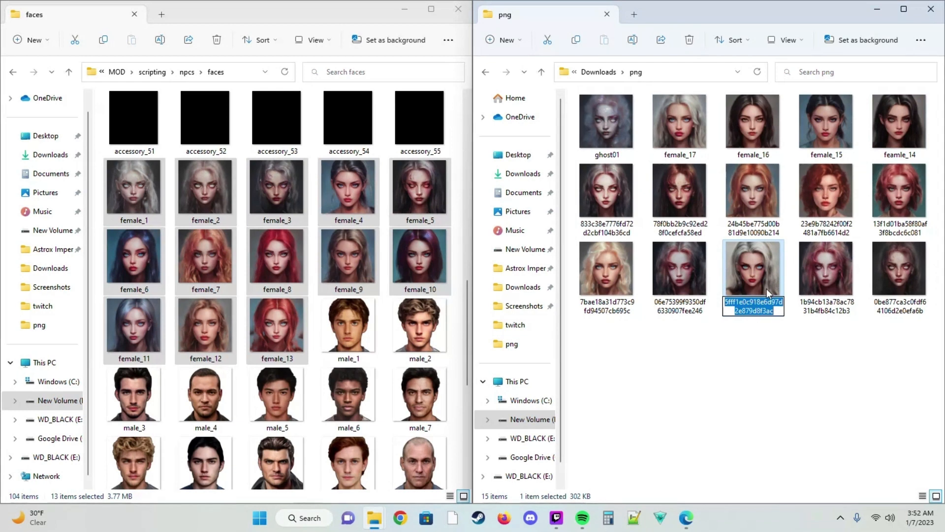
{"action": "type", "text": "Fea"}
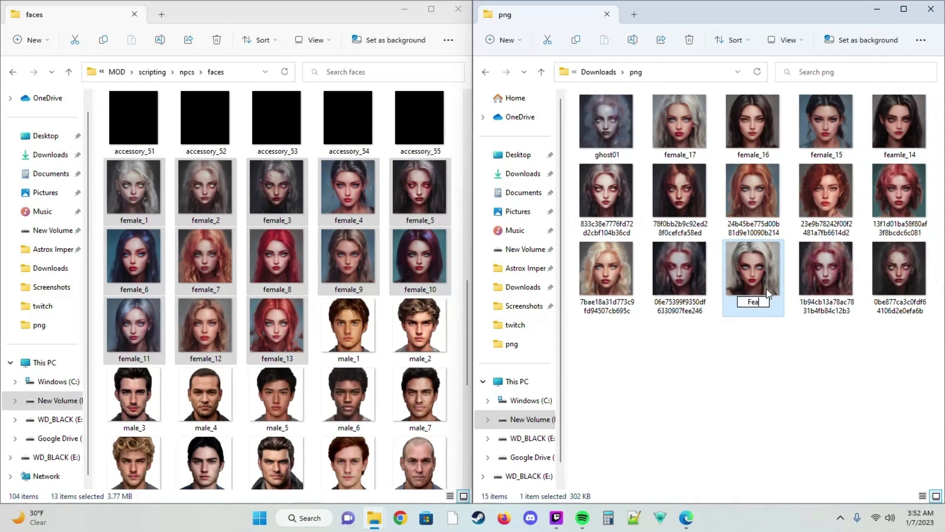
{"action": "key", "text": "BackSpace"}
{"action": "type", "text": "male"}
{"action": "key", "text": "BackSpace"}
{"action": "key", "text": "BackSpace"}
{"action": "key", "text": "BackSpace"}
{"action": "type", "text": "female_18"}
{"action": "key", "text": "Return"}
- Move the portraits female_15 to female_18 and feamle_14 from the png folder into the faces folder, and close the png window
{"action": "left_click", "coordinate": [907, 131], "text": "shift"}
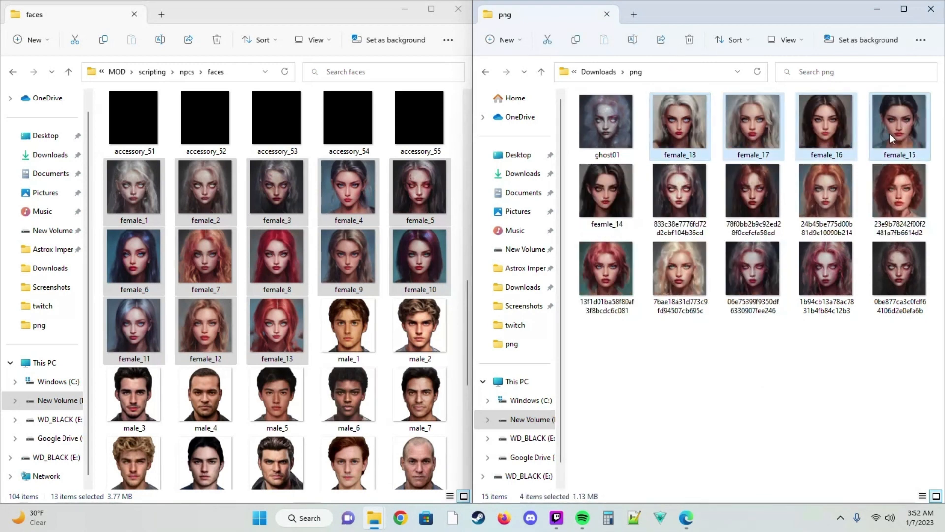
{"action": "left_click_drag", "start_coordinate": [880, 138], "coordinate": [323, 232]}
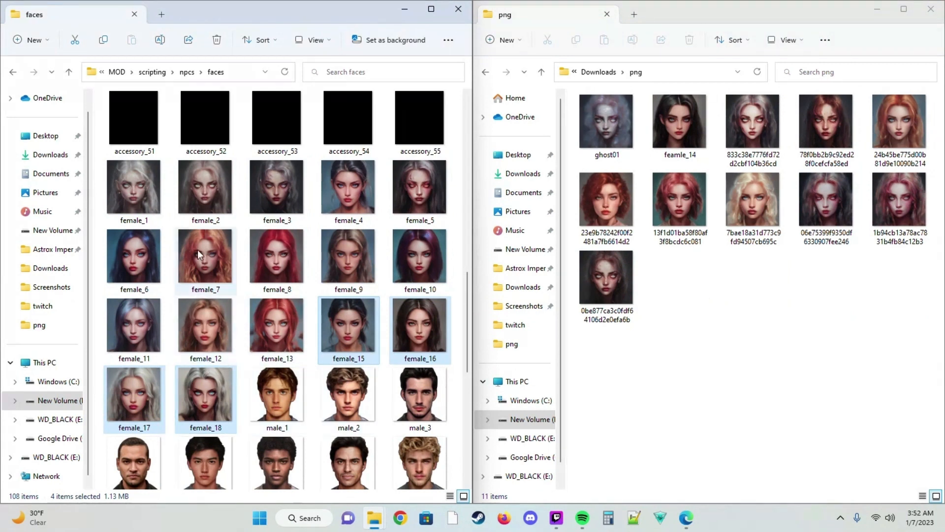
{"action": "left_click", "coordinate": [679, 133]}
{"action": "left_click_drag", "start_coordinate": [423, 411], "coordinate": [423, 411]}
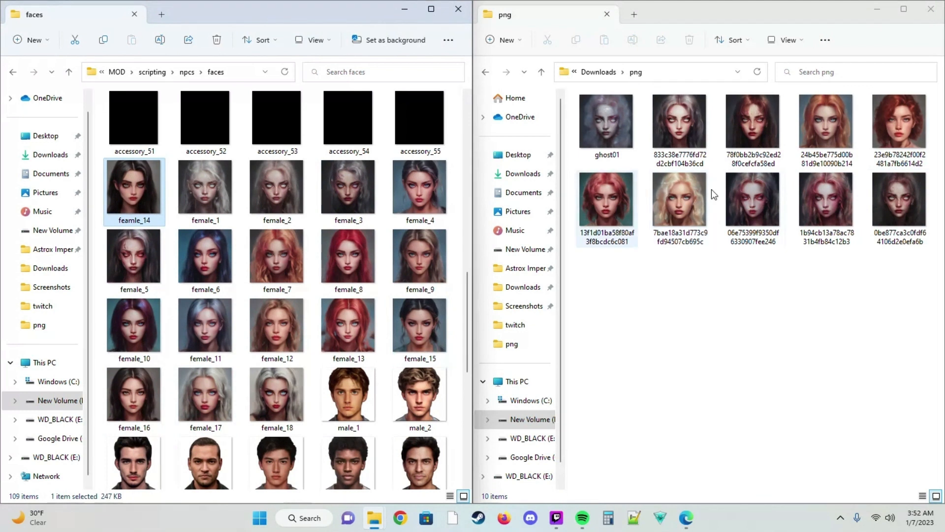
{"action": "left_click", "coordinate": [938, 127]}
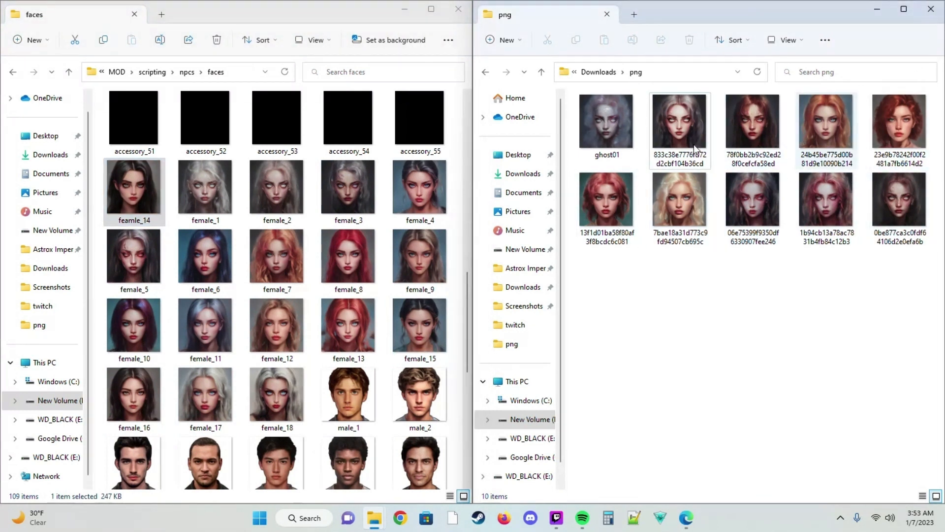
{"action": "left_click", "coordinate": [931, 9]}
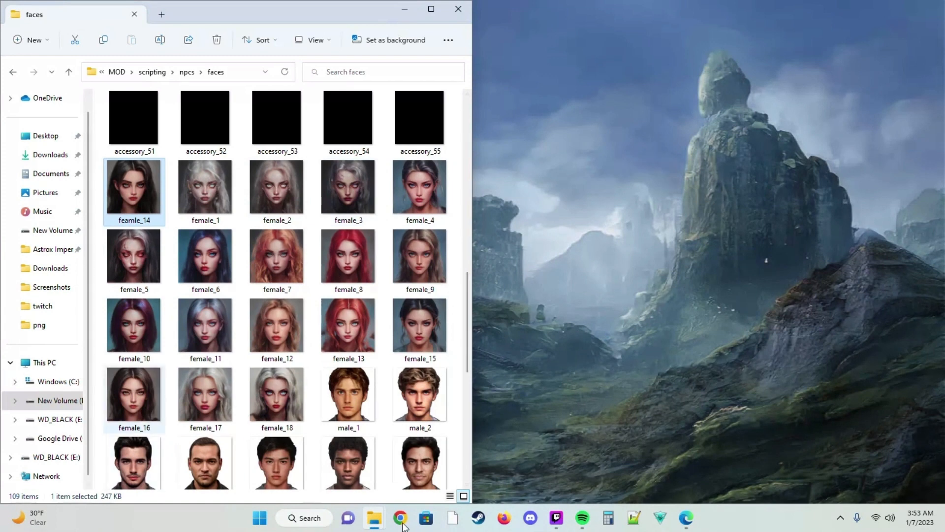
- Check the contents of the png and jpeg folders in Downloads and close that window
{"action": "mouse_move", "coordinate": [374, 517]}
{"action": "left_click", "coordinate": [421, 475]}
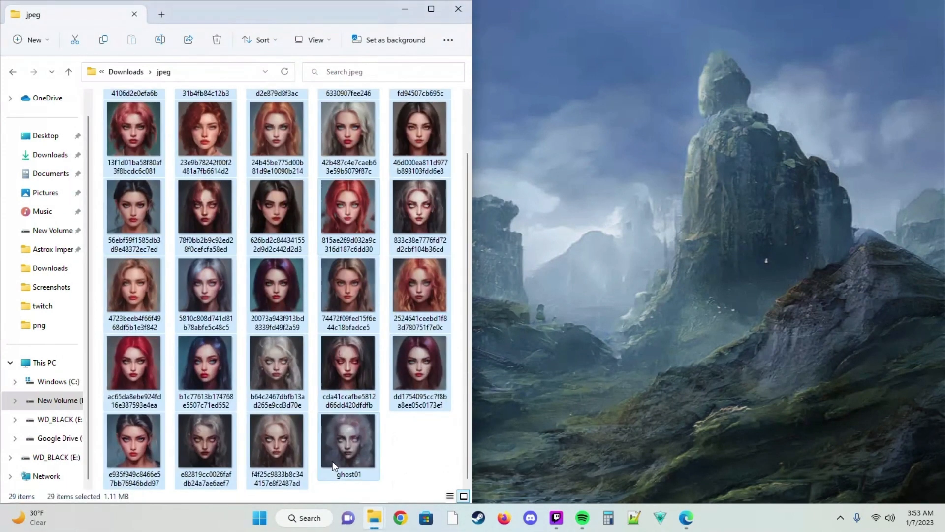
{"action": "left_click", "coordinate": [138, 74]}
{"action": "double_click", "coordinate": [226, 129]}
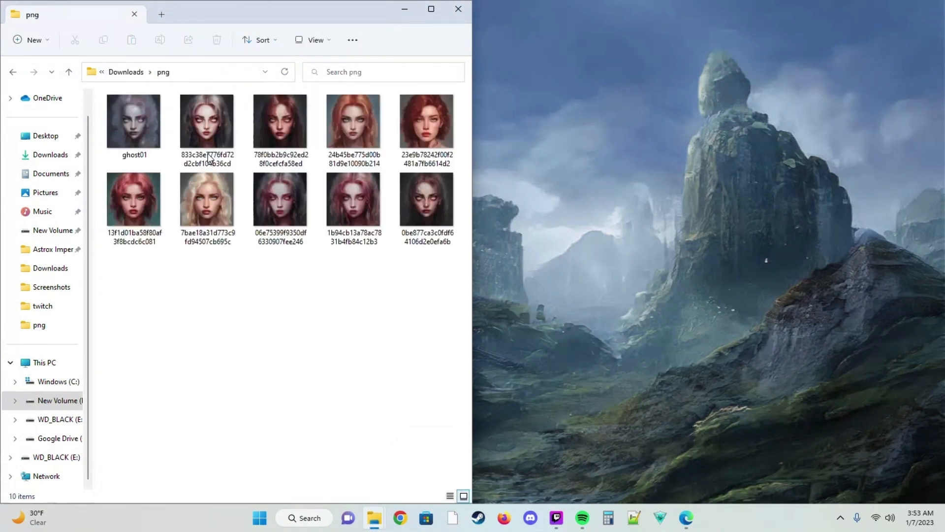
{"action": "left_click", "coordinate": [121, 72]}
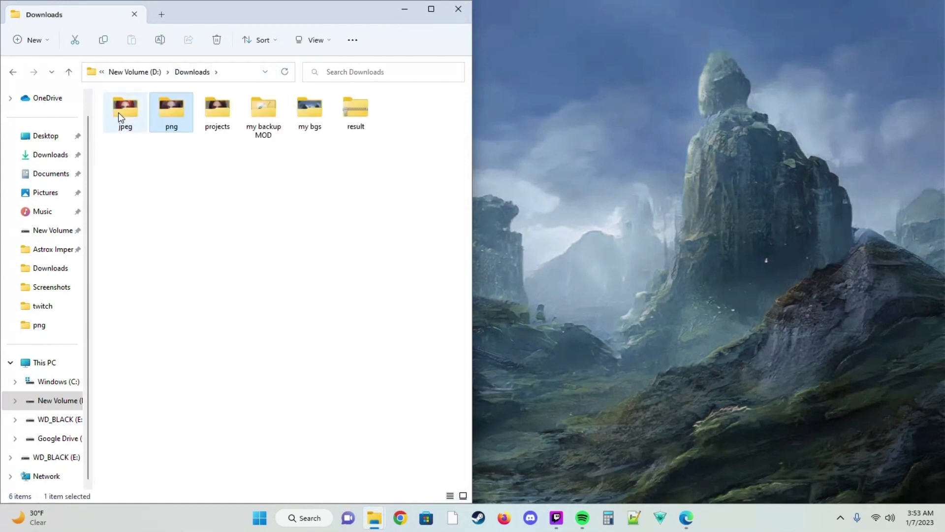
{"action": "double_click", "coordinate": [141, 111]}
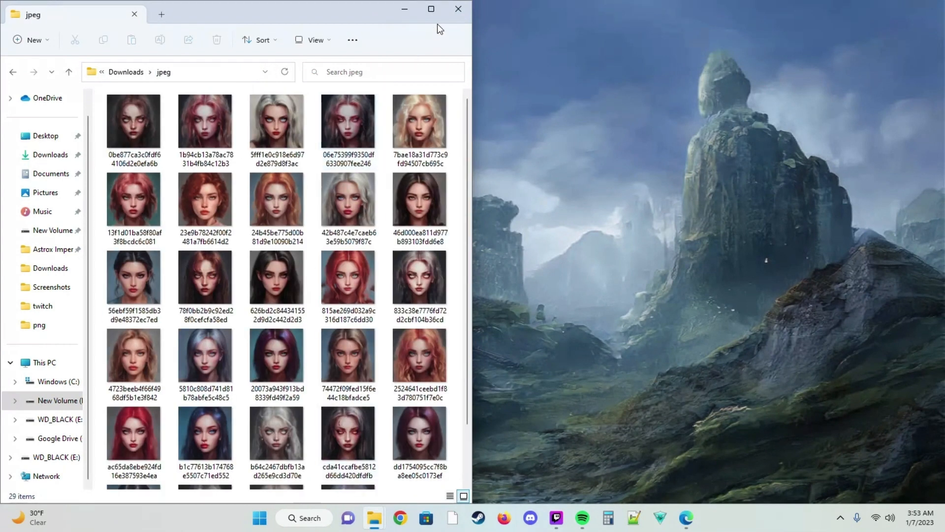
{"action": "left_click", "coordinate": [458, 8]}
- Look through the faces folder to check the names of the female portraits among the accessory and male images
{"action": "scroll", "coordinate": [356, 356], "scroll_direction": "down", "scroll_amount": 6}
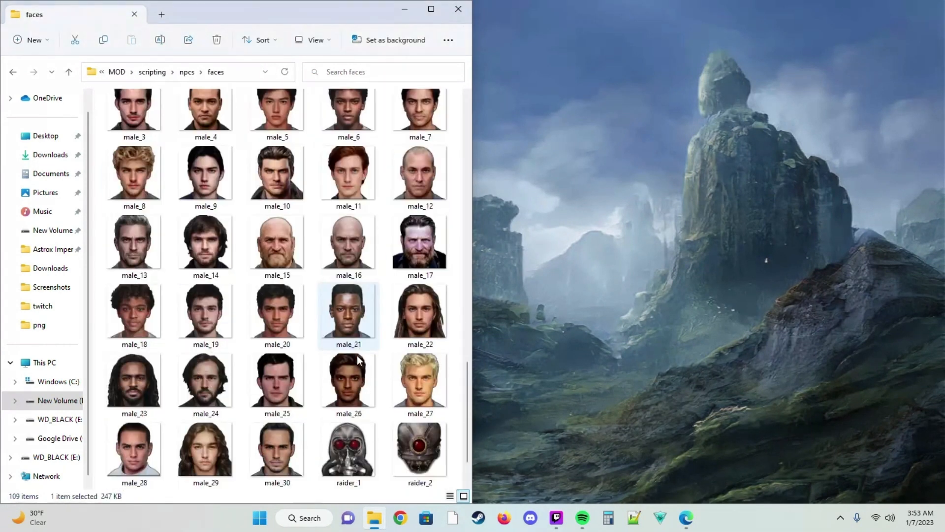
{"action": "scroll", "coordinate": [315, 395], "scroll_direction": "up", "scroll_amount": 12}
{"action": "scroll", "coordinate": [316, 395], "scroll_direction": "down", "scroll_amount": 7}
{"action": "scroll", "coordinate": [297, 371], "scroll_direction": "up", "scroll_amount": 2}
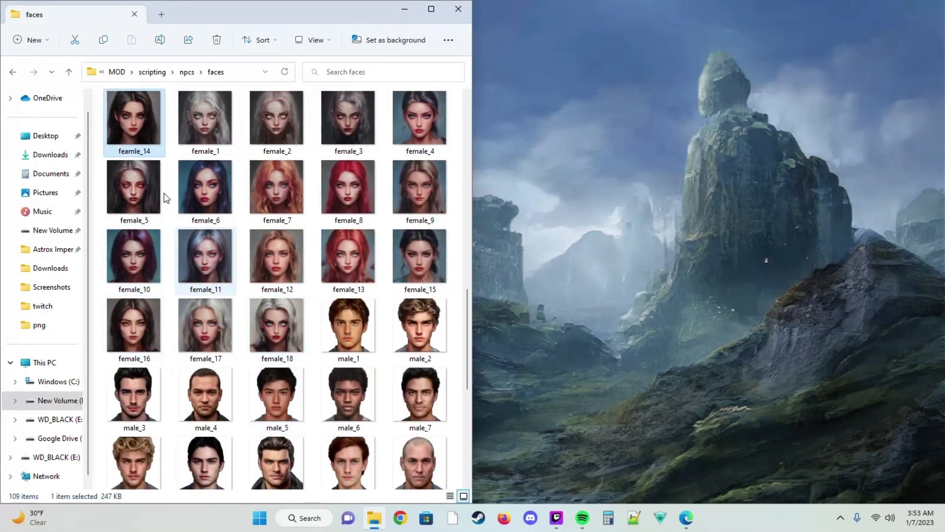
{"action": "scroll", "coordinate": [210, 188], "scroll_direction": "up", "scroll_amount": 3}
{"action": "left_click", "coordinate": [235, 344]}
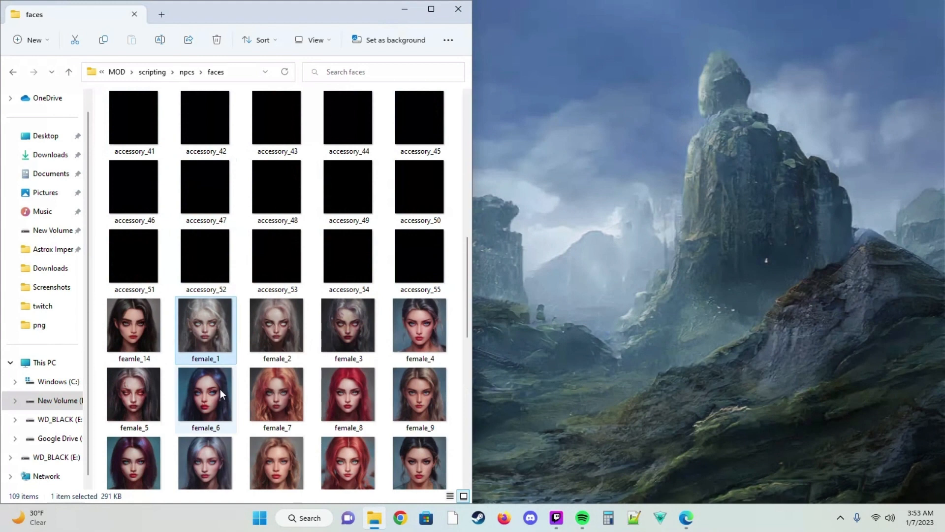
{"action": "scroll", "coordinate": [220, 389], "scroll_direction": "down", "scroll_amount": 5}
{"action": "scroll", "coordinate": [229, 265], "scroll_direction": "up", "scroll_amount": 2}
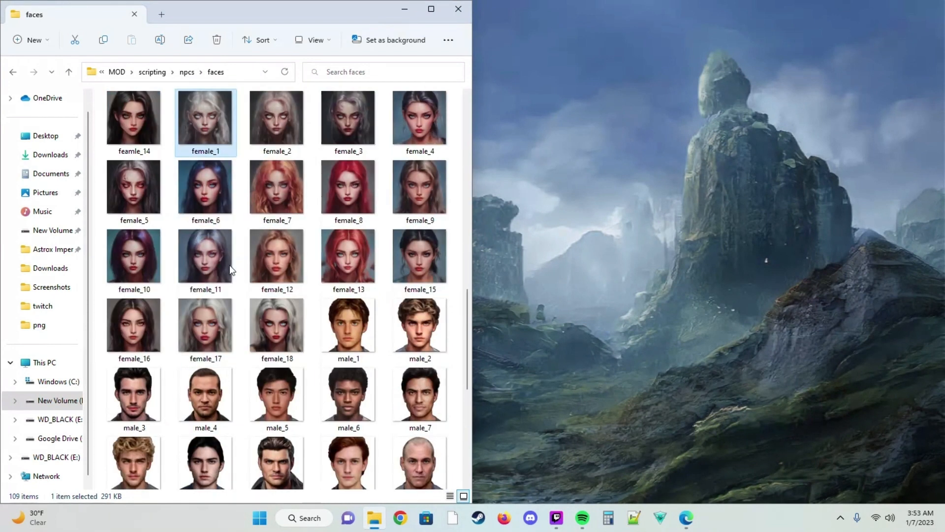
- Correct the misspelled file name feamle_14 in the faces folder to female_14
{"action": "left_click", "coordinate": [127, 152]}
{"action": "left_click", "coordinate": [127, 152]}
{"action": "key", "text": "BackSpace"}
{"action": "key", "text": "Right"}
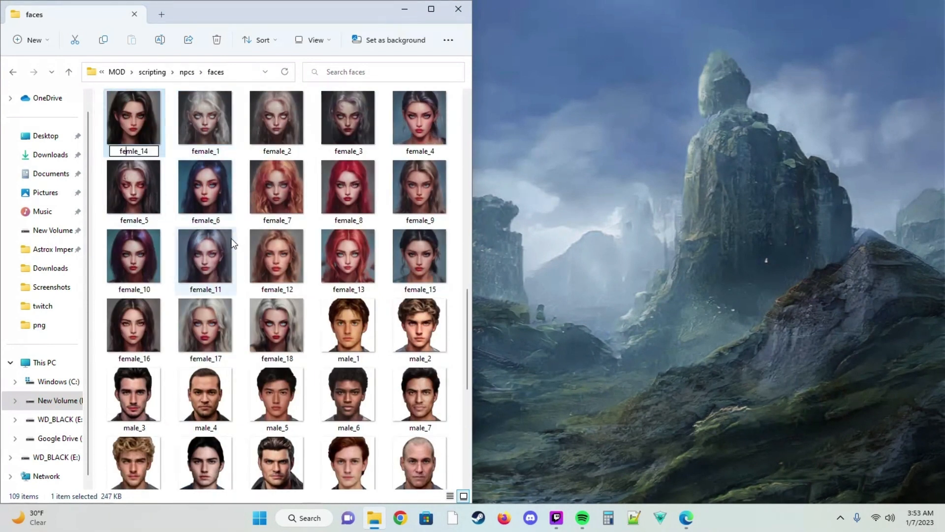
{"action": "type", "text": "a"}
{"action": "key", "text": "Return"}
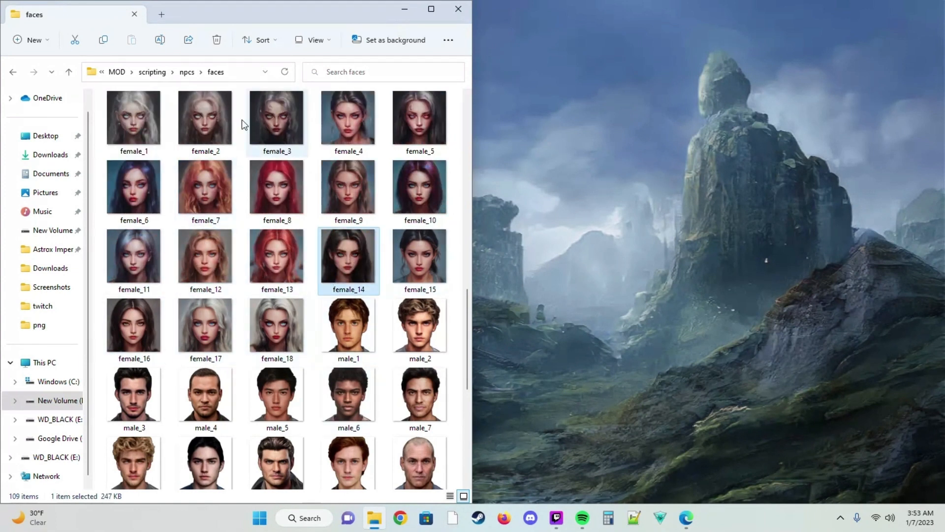
- Close the faces folder window and launch Astrox Imperium
{"action": "left_click", "coordinate": [584, 418]}
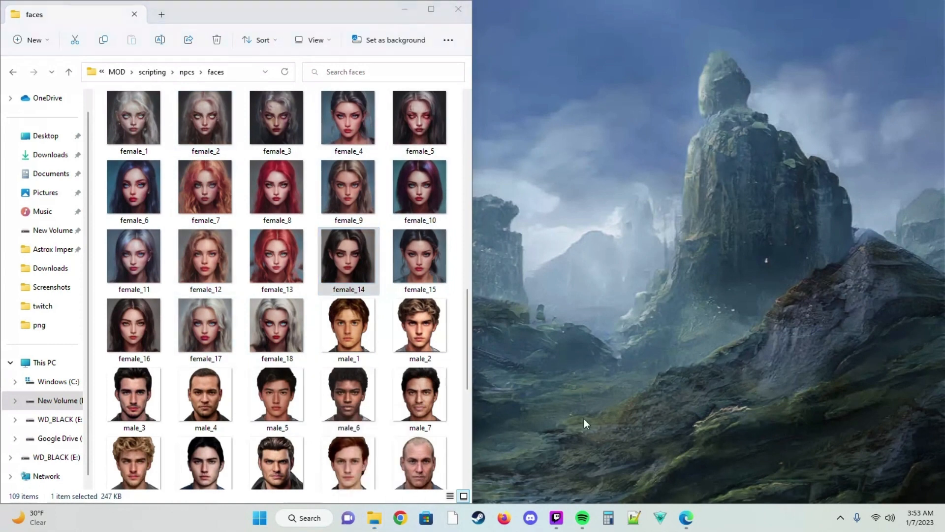
{"action": "left_click", "coordinate": [458, 9]}
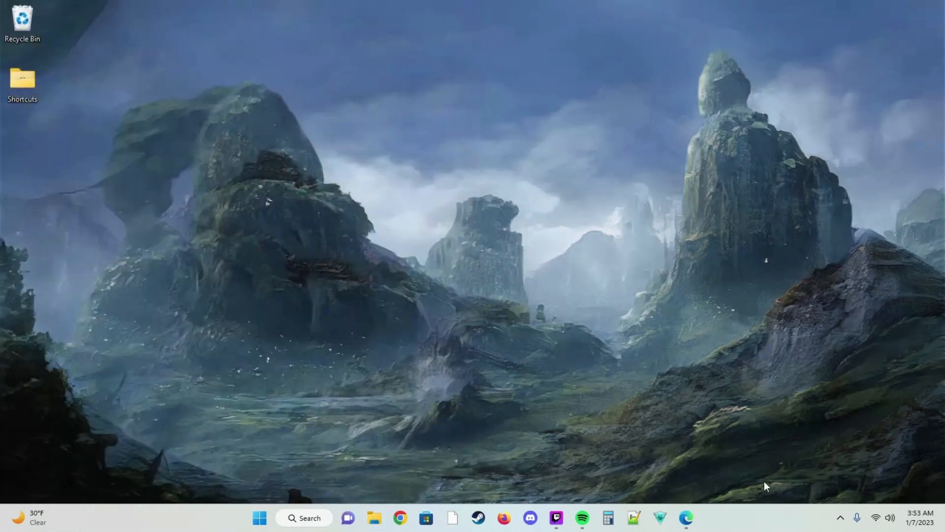
{"action": "left_click", "coordinate": [669, 520]}
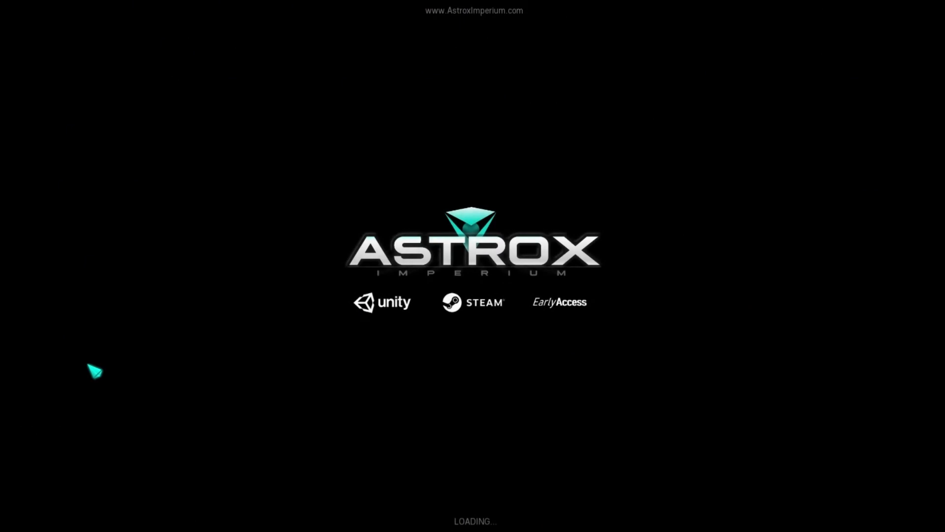